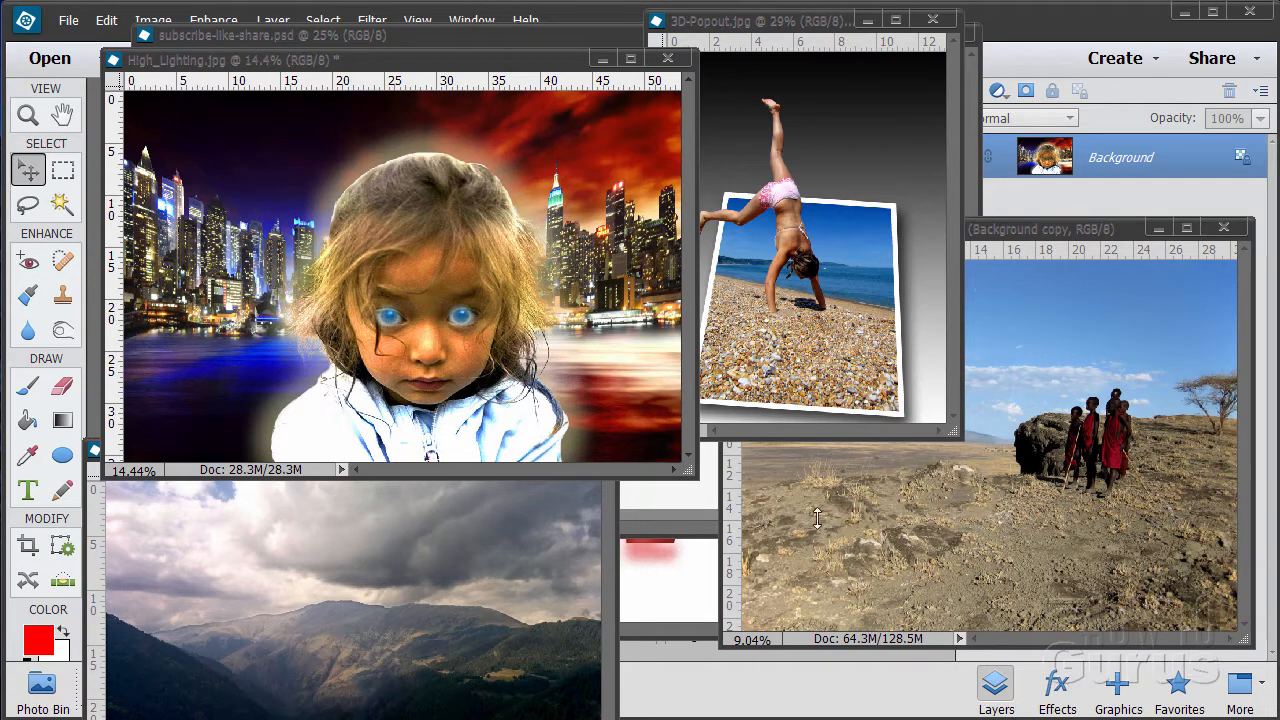
Minimize the High_Lighting.jpg, 3D-Popout.jpg, local-children-in-tanzania.psd and mountains01.psd windows, and close description.jpg
{"action": "left_click", "coordinate": [602, 60]}
{"action": "left_click", "coordinate": [868, 19]}
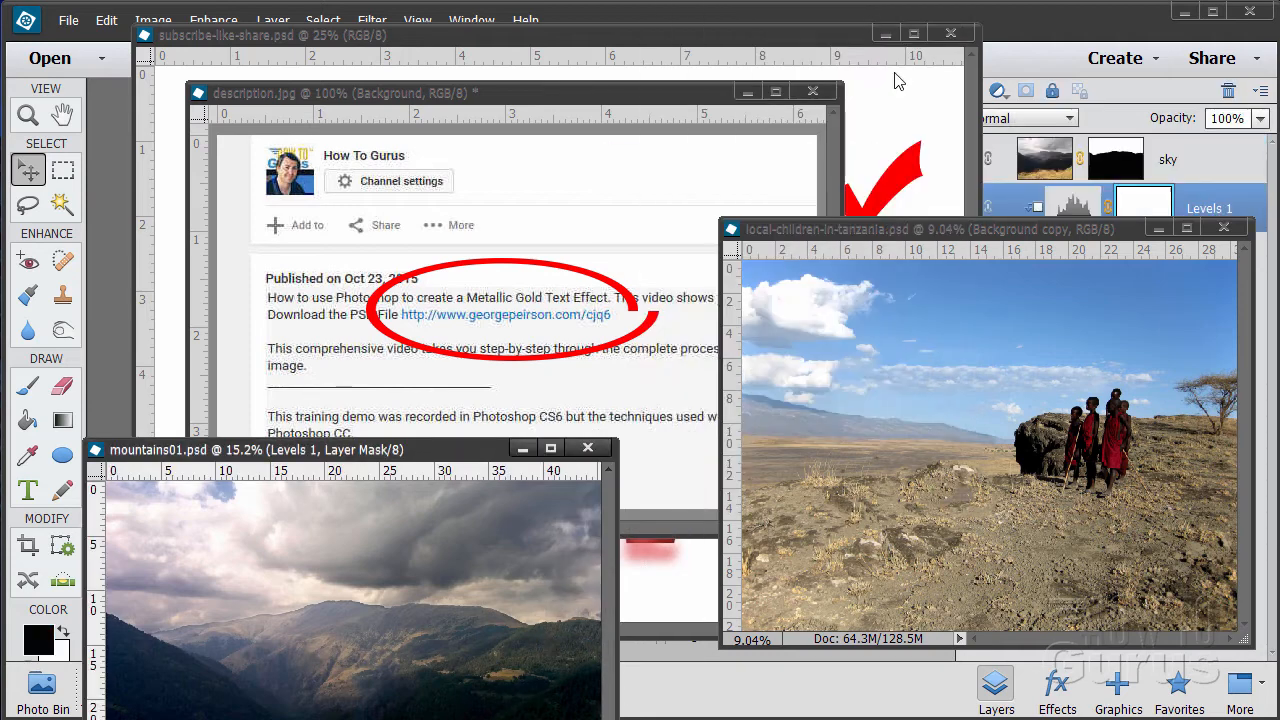
{"action": "left_click", "coordinate": [1157, 236]}
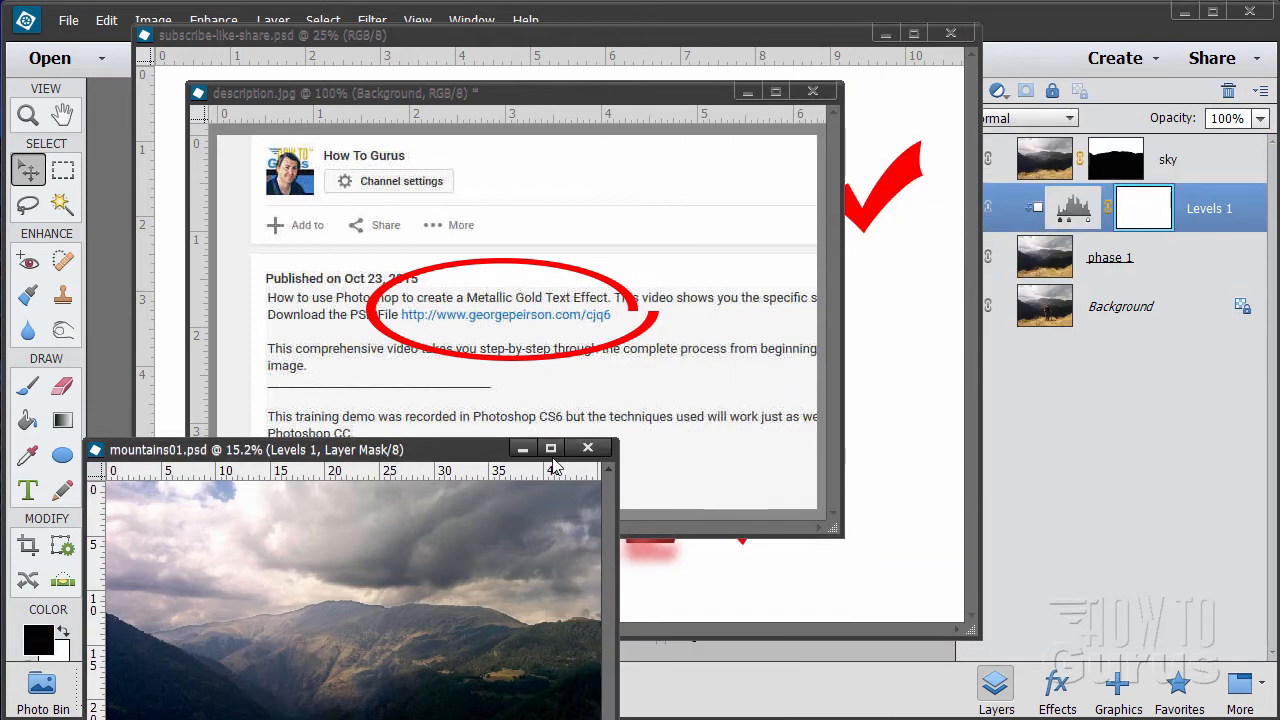
{"action": "left_click", "coordinate": [522, 448]}
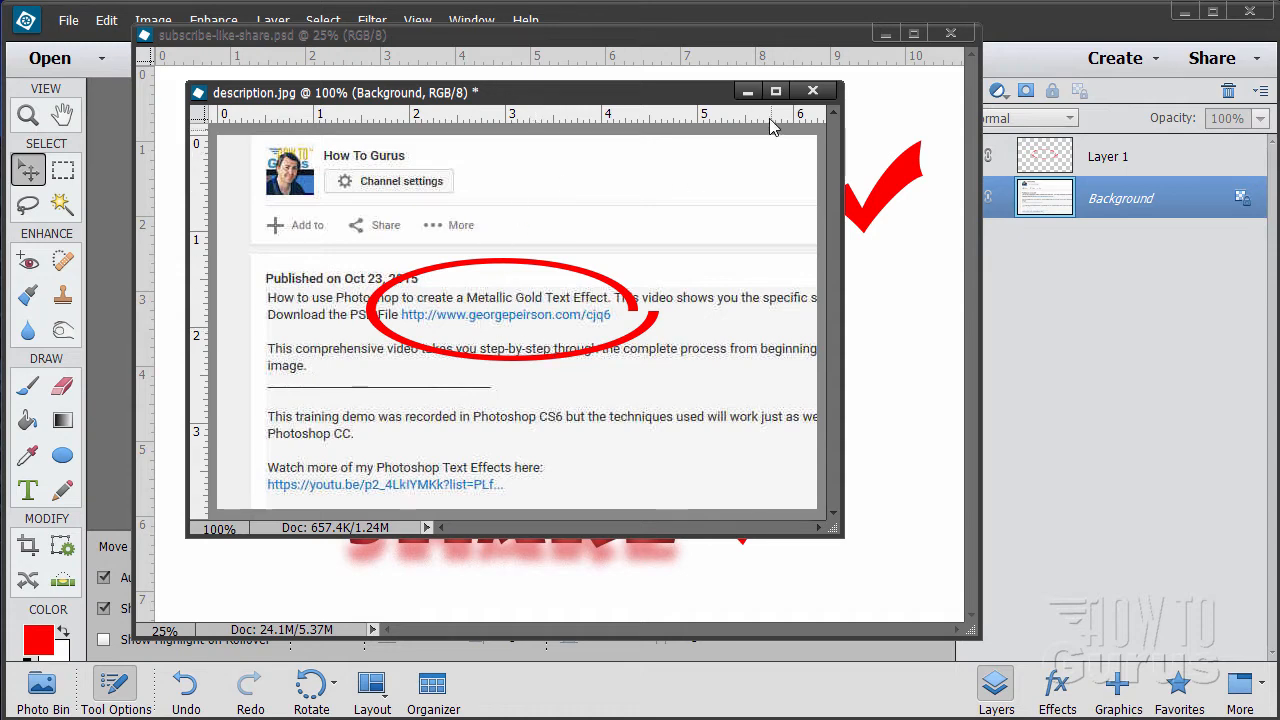
{"action": "left_click", "coordinate": [812, 91]}
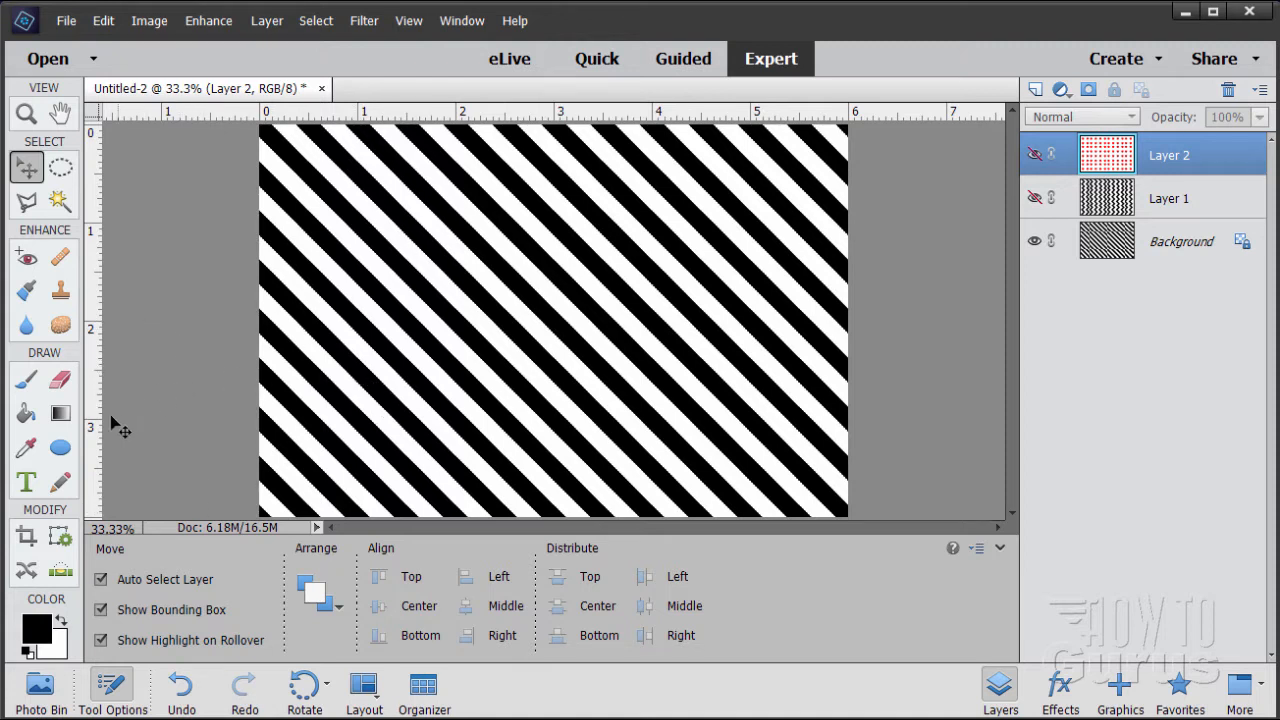
Examine the Paint Bucket's built-in pattern libraries, including Artist Surfaces, Color Paper, Patterns 2 and Texture Fill 2
{"action": "left_click", "coordinate": [24, 422]}
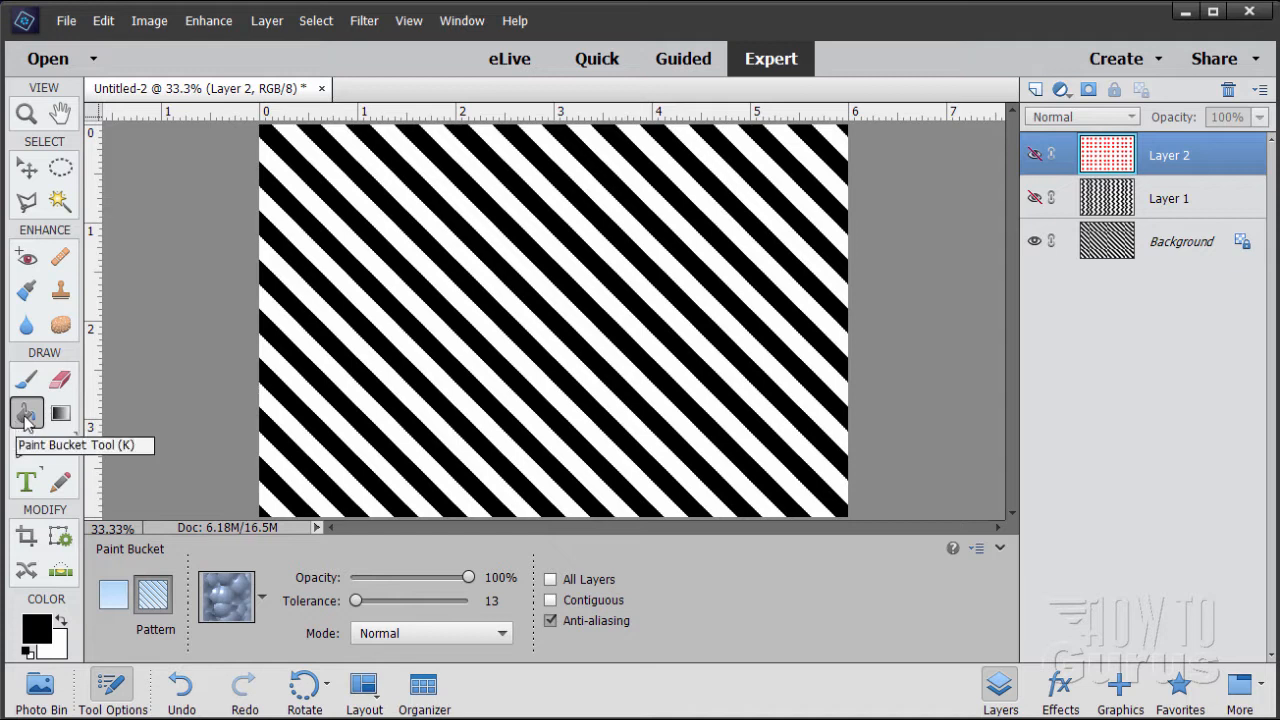
{"action": "left_click", "coordinate": [262, 597]}
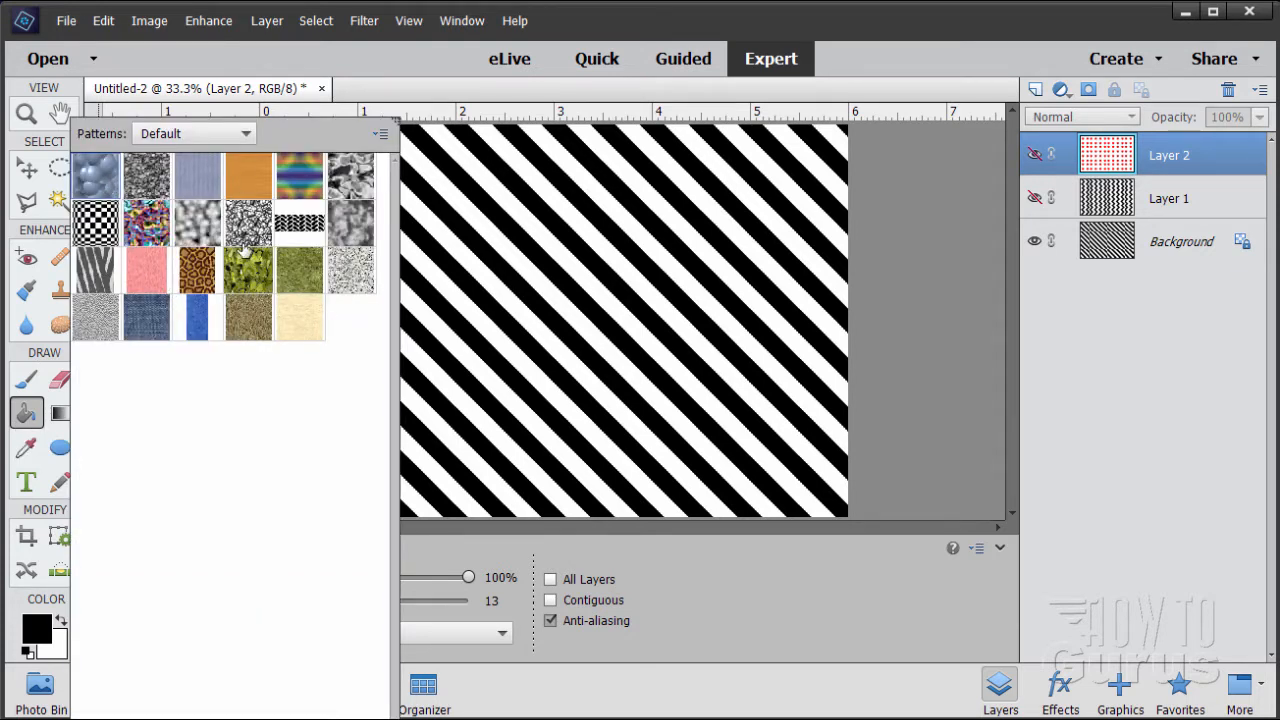
{"action": "left_click", "coordinate": [246, 135]}
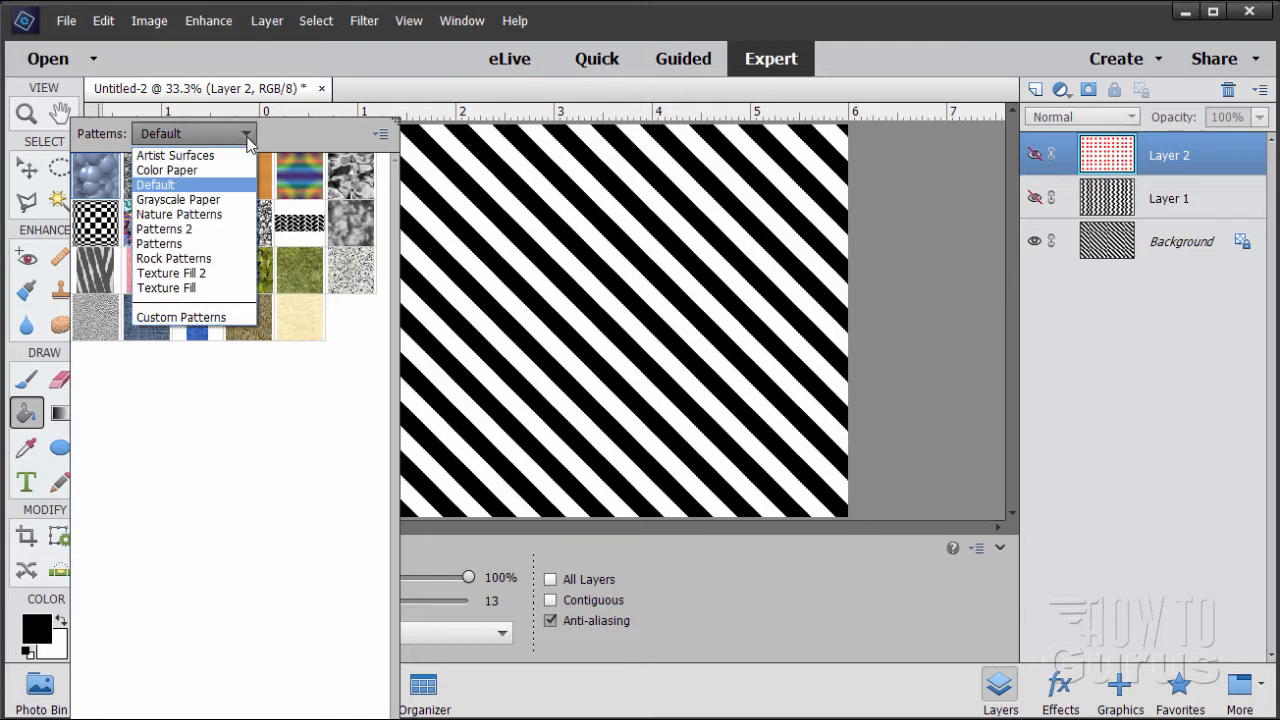
{"action": "left_click", "coordinate": [200, 156]}
{"action": "left_click", "coordinate": [248, 136]}
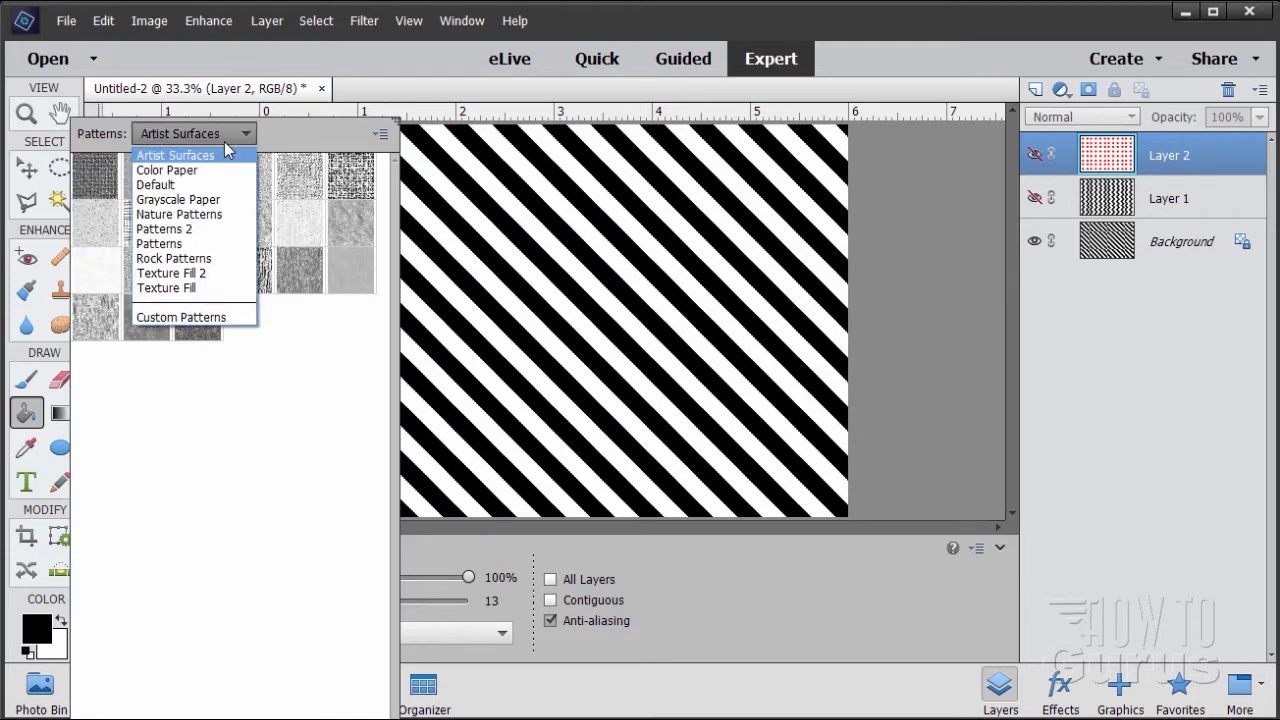
{"action": "left_click", "coordinate": [197, 170]}
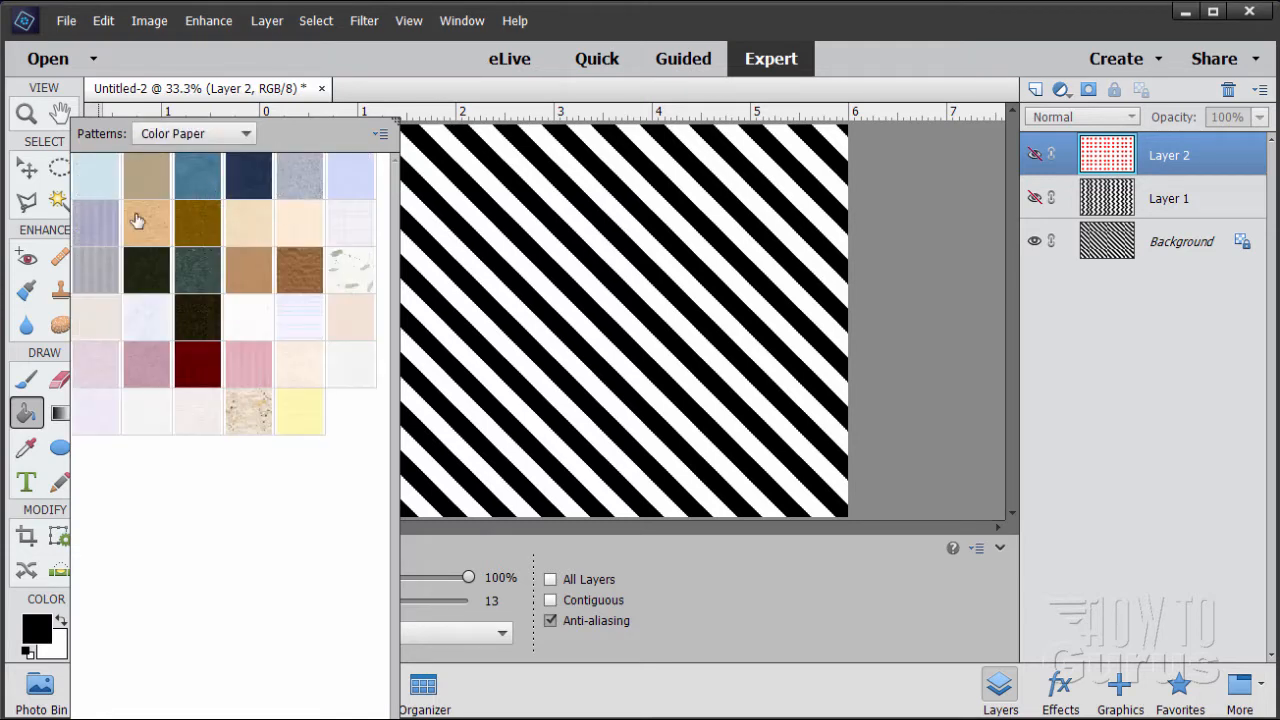
{"action": "left_click", "coordinate": [246, 135]}
{"action": "left_click", "coordinate": [248, 225]}
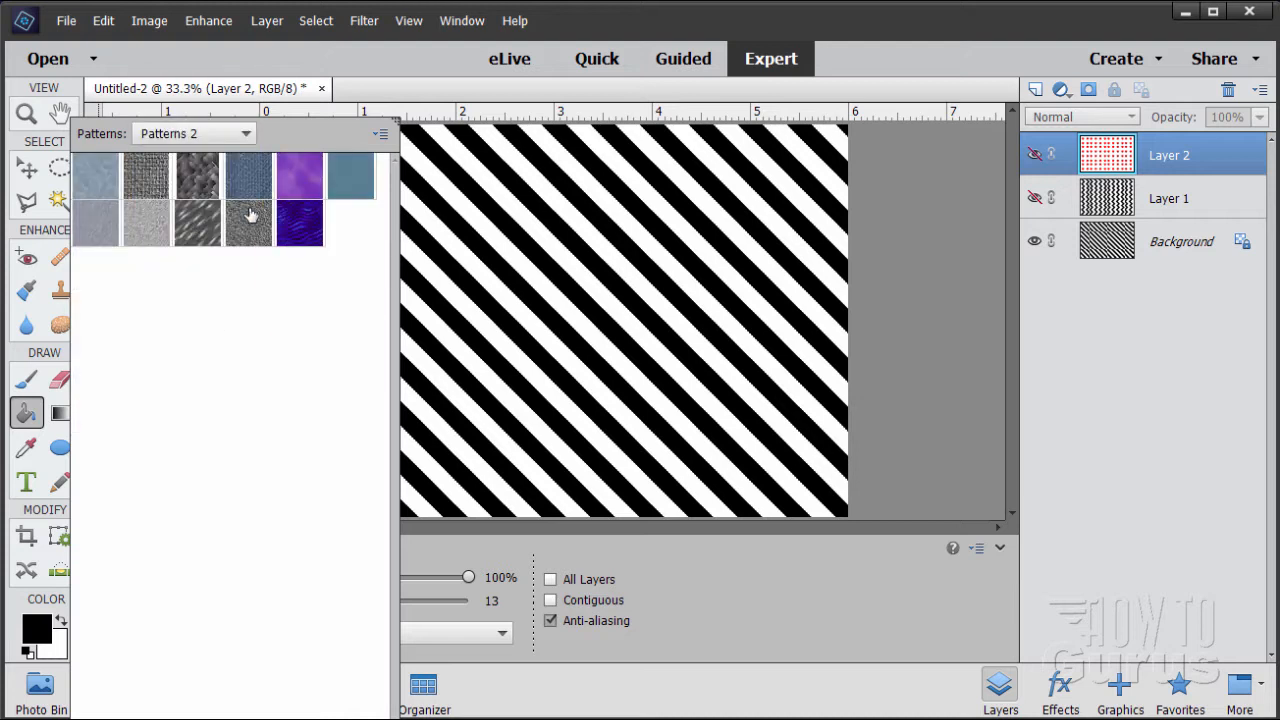
{"action": "left_click", "coordinate": [246, 133]}
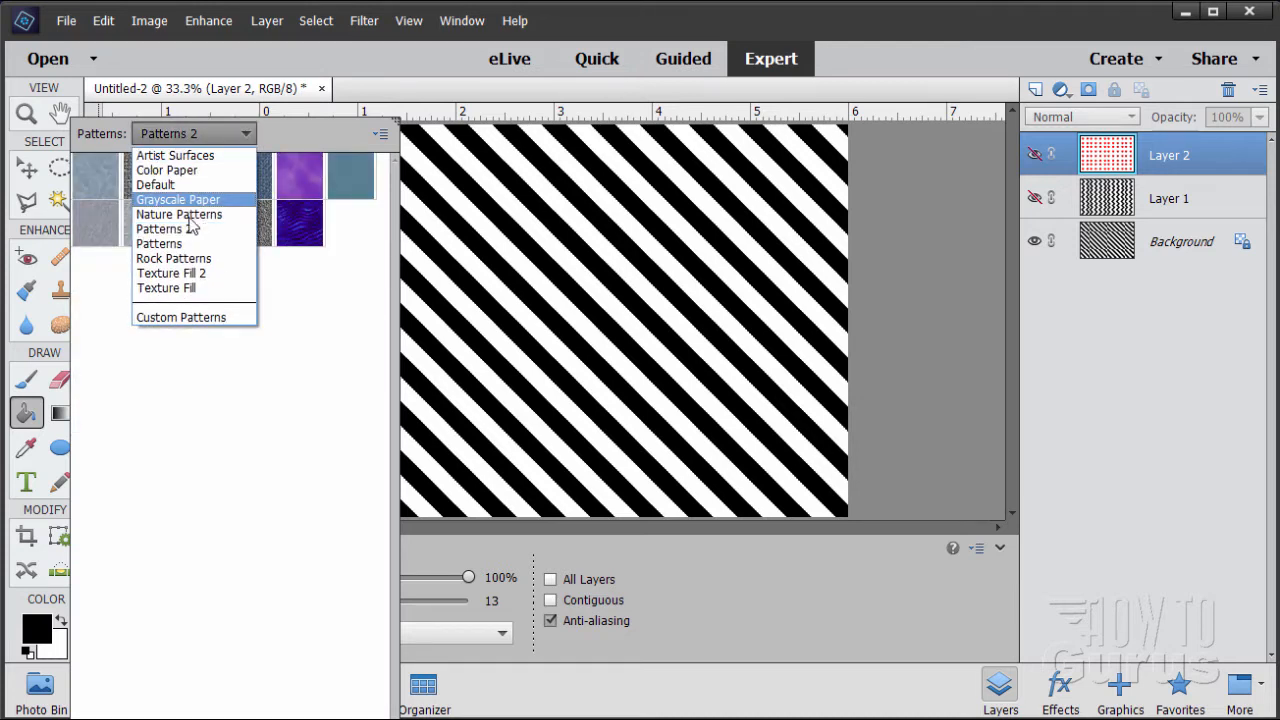
{"action": "left_click", "coordinate": [178, 274]}
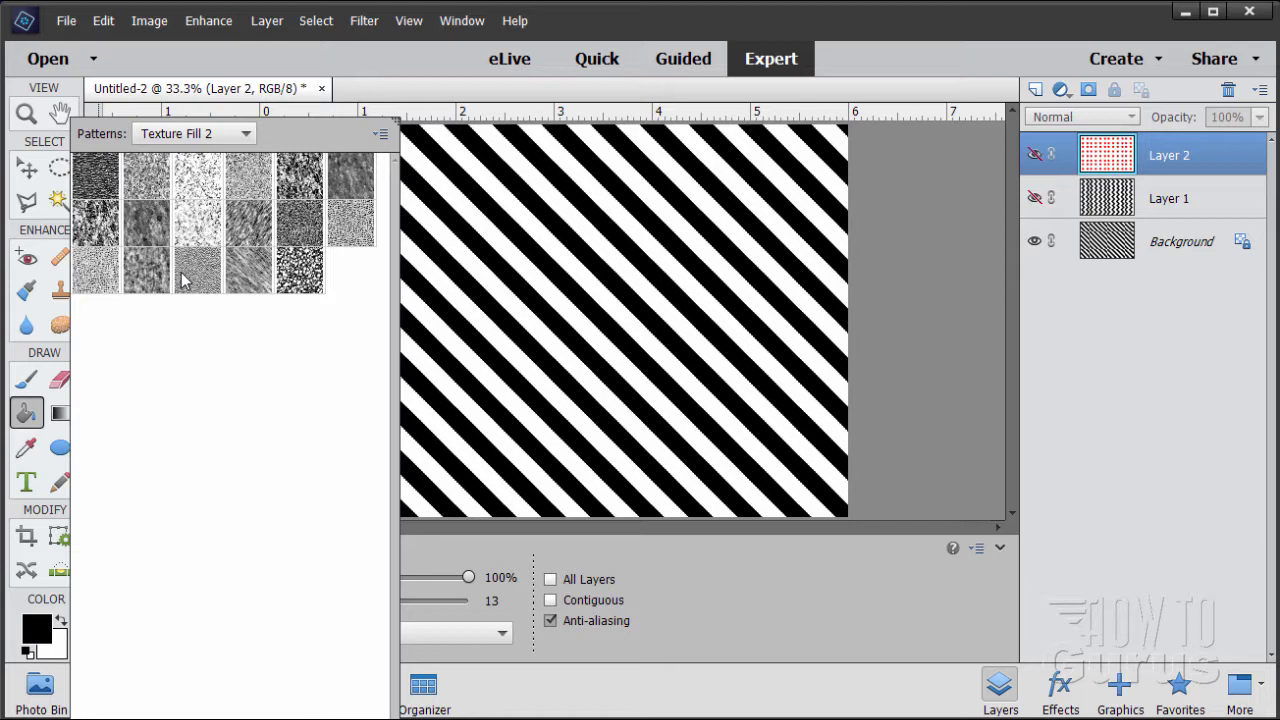
{"action": "left_click", "coordinate": [246, 134]}
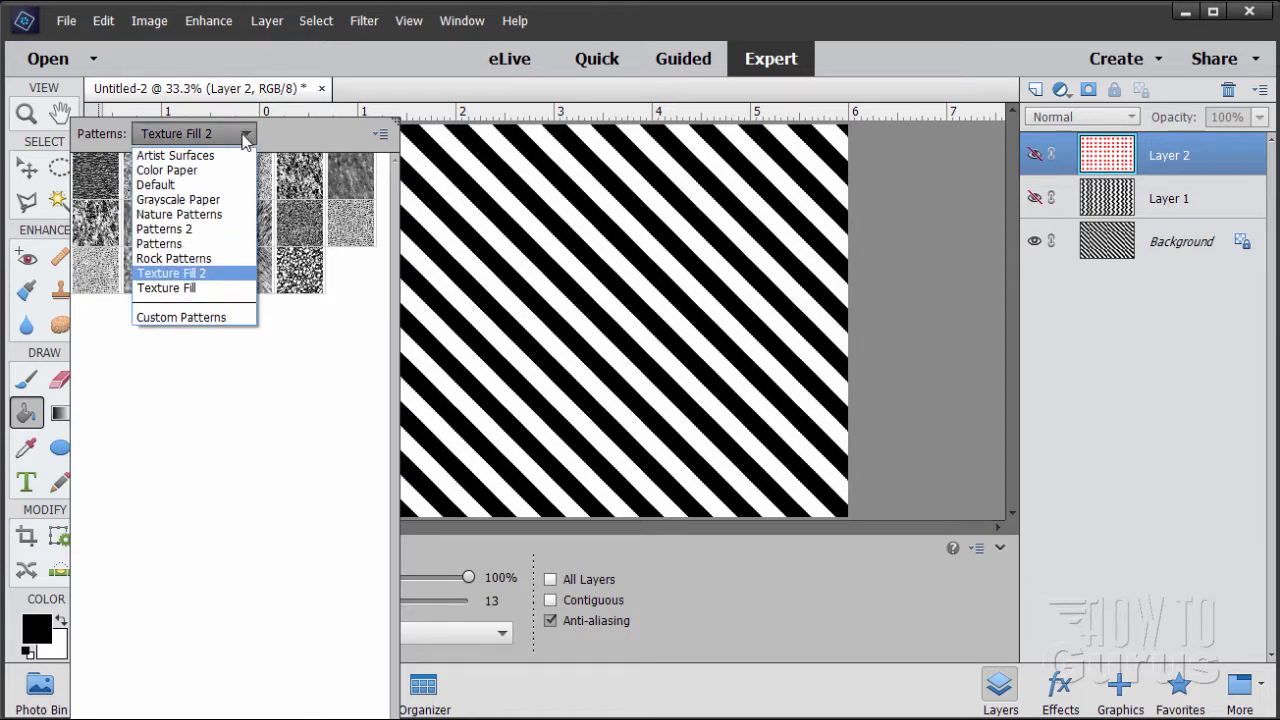
{"action": "left_click", "coordinate": [339, 425]}
{"action": "left_click", "coordinate": [701, 546]}
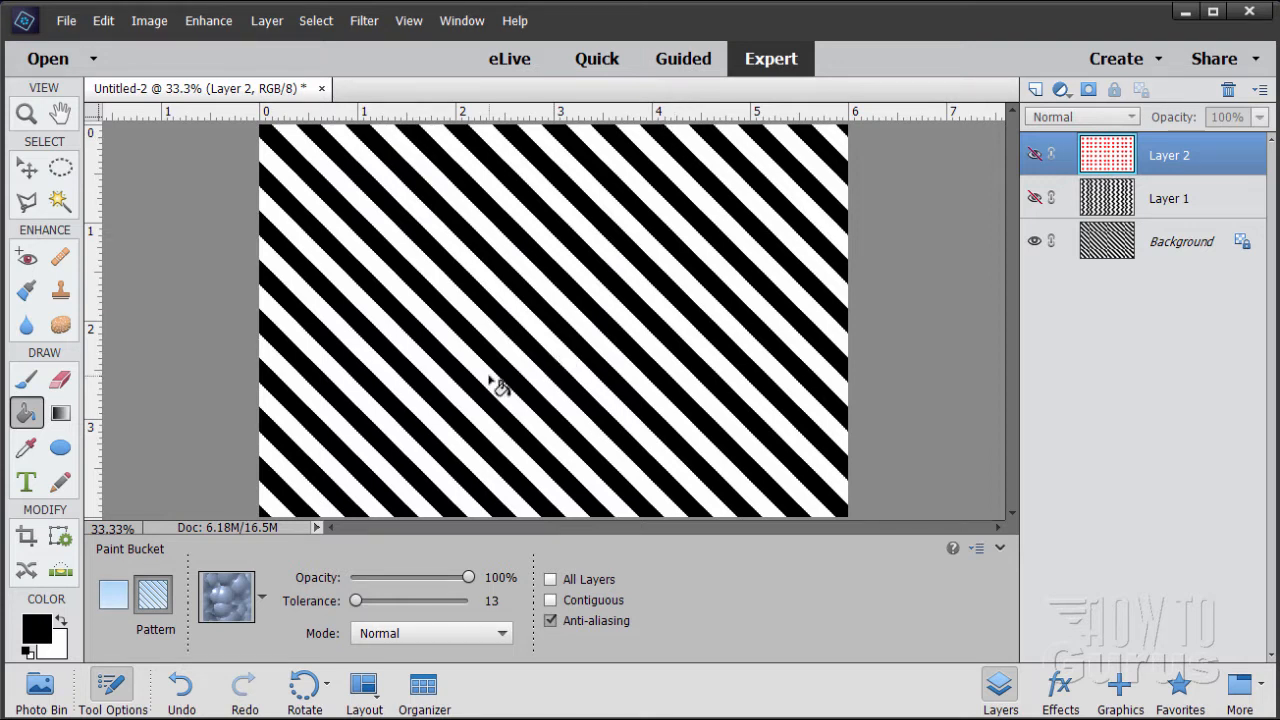
Make the zigzag Layer 1 and the red apple Layer 2 visible in Untitled-2
{"action": "left_click", "coordinate": [1035, 198]}
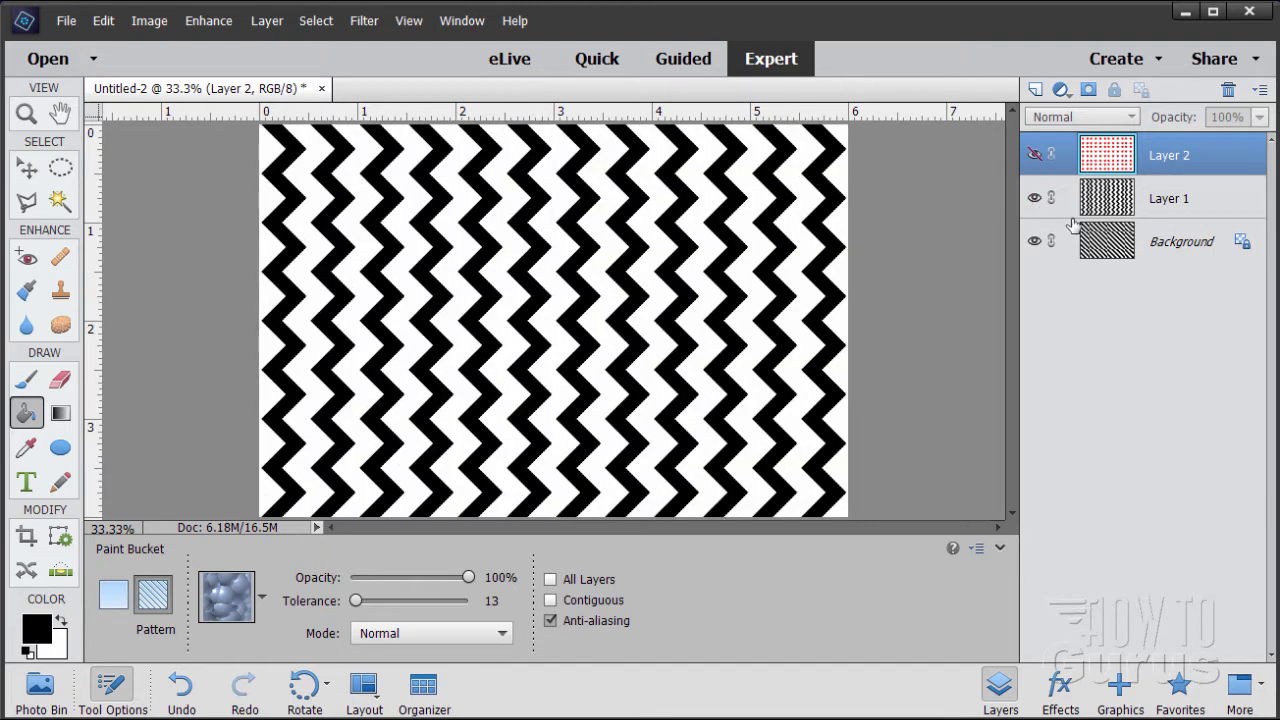
{"action": "left_click", "coordinate": [1035, 154]}
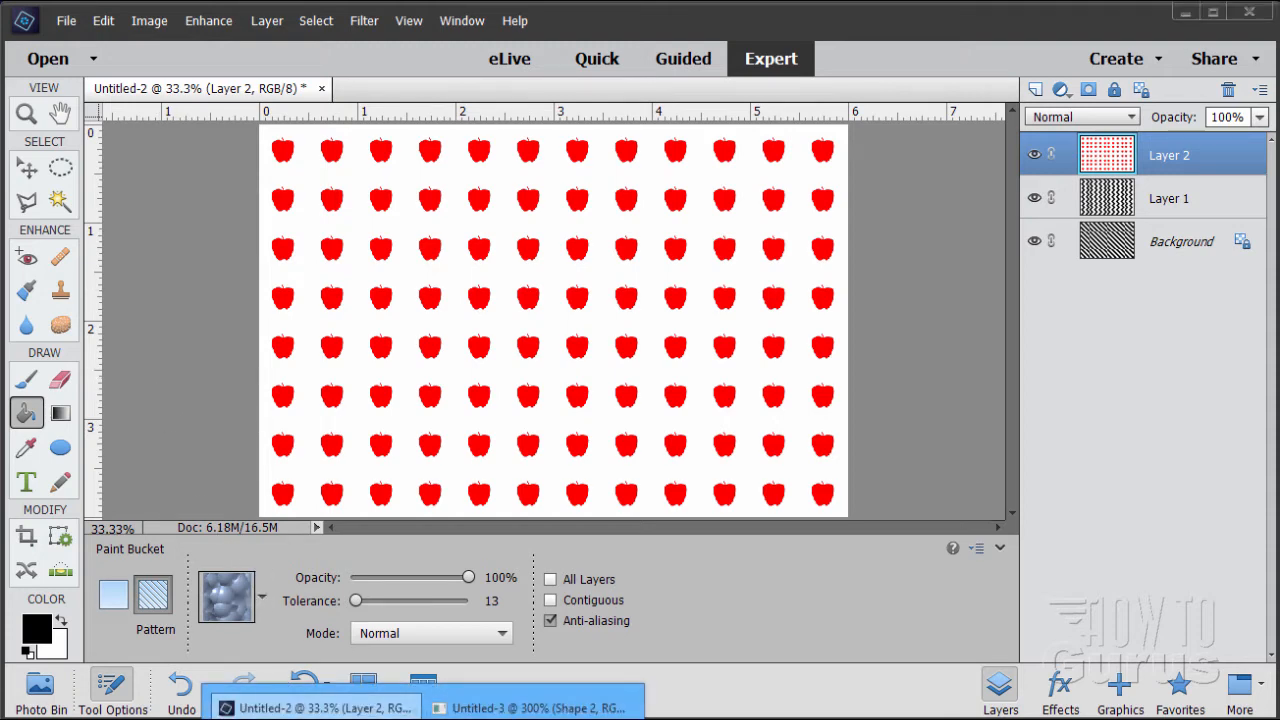
Bring up the Untitled-3 tile document and make its Shape 2 and Layer 1 copy layers visible
{"action": "left_click", "coordinate": [505, 700]}
{"action": "left_click_drag", "start_coordinate": [720, 290], "coordinate": [793, 202]}
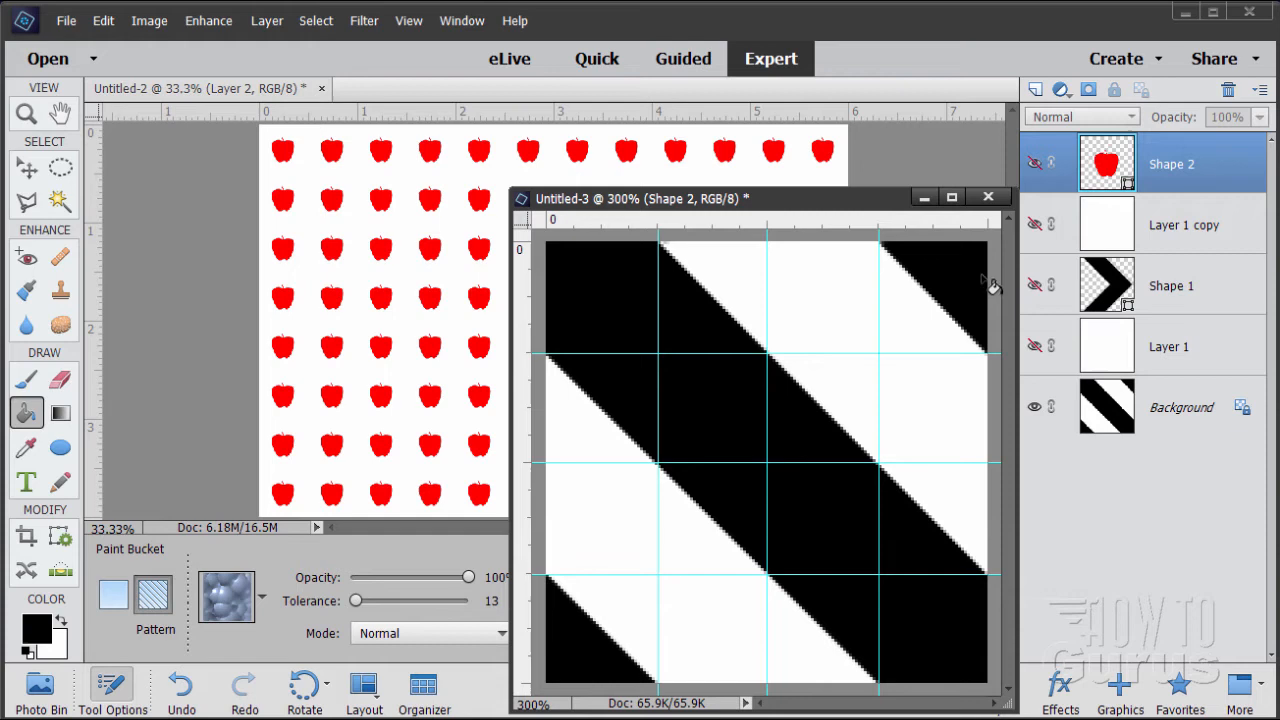
{"action": "left_click", "coordinate": [1034, 163]}
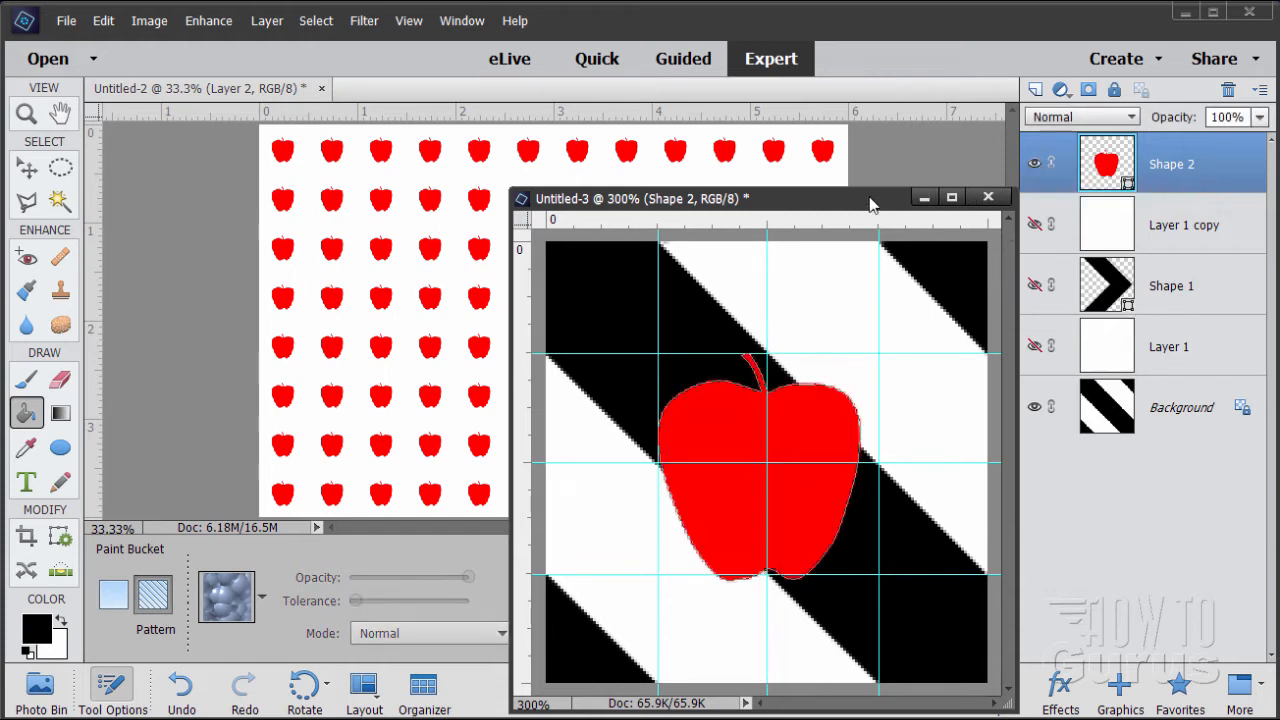
{"action": "left_click", "coordinate": [1035, 227]}
{"action": "left_click_drag", "start_coordinate": [797, 206], "coordinate": [764, 153]}
{"action": "key", "text": "v"}
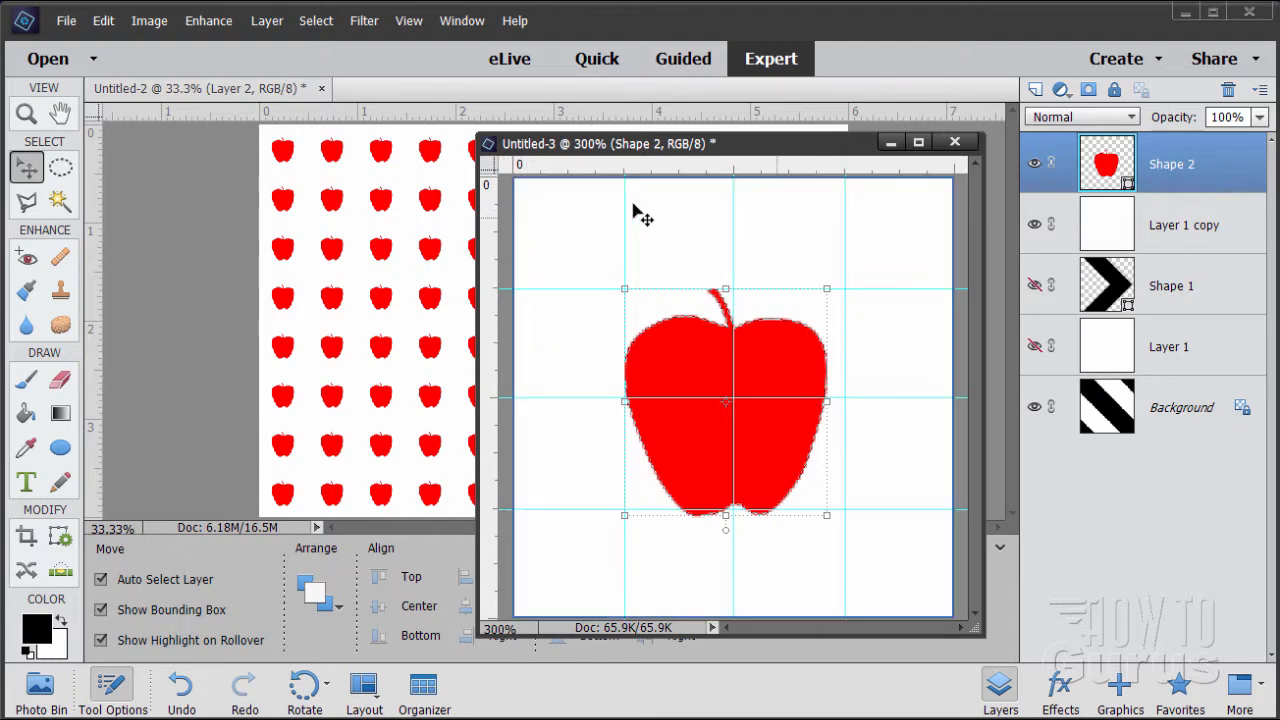
Move the Untitled-3 window aside and add a horizontal and a vertical guide at about 0.5 in Untitled-2, framing its first apple tile
{"action": "left_click_drag", "start_coordinate": [539, 143], "coordinate": [884, 228]}
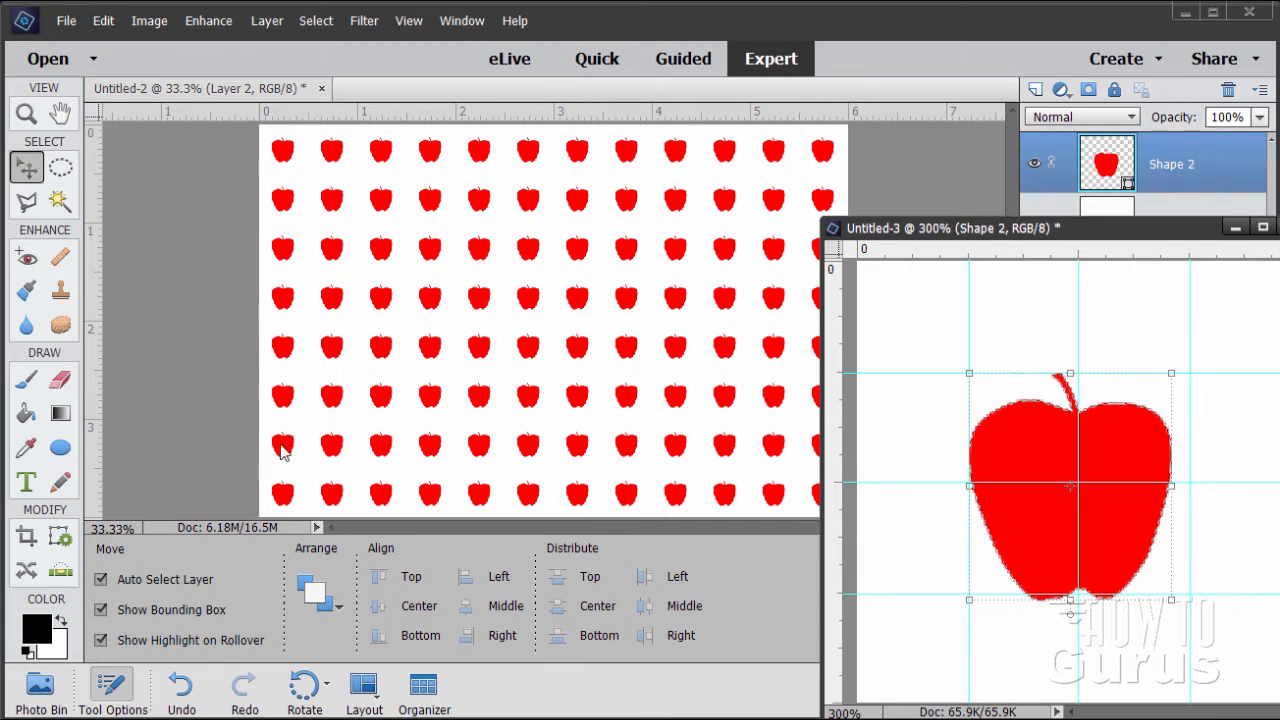
{"action": "left_click_drag", "start_coordinate": [389, 119], "coordinate": [425, 175]}
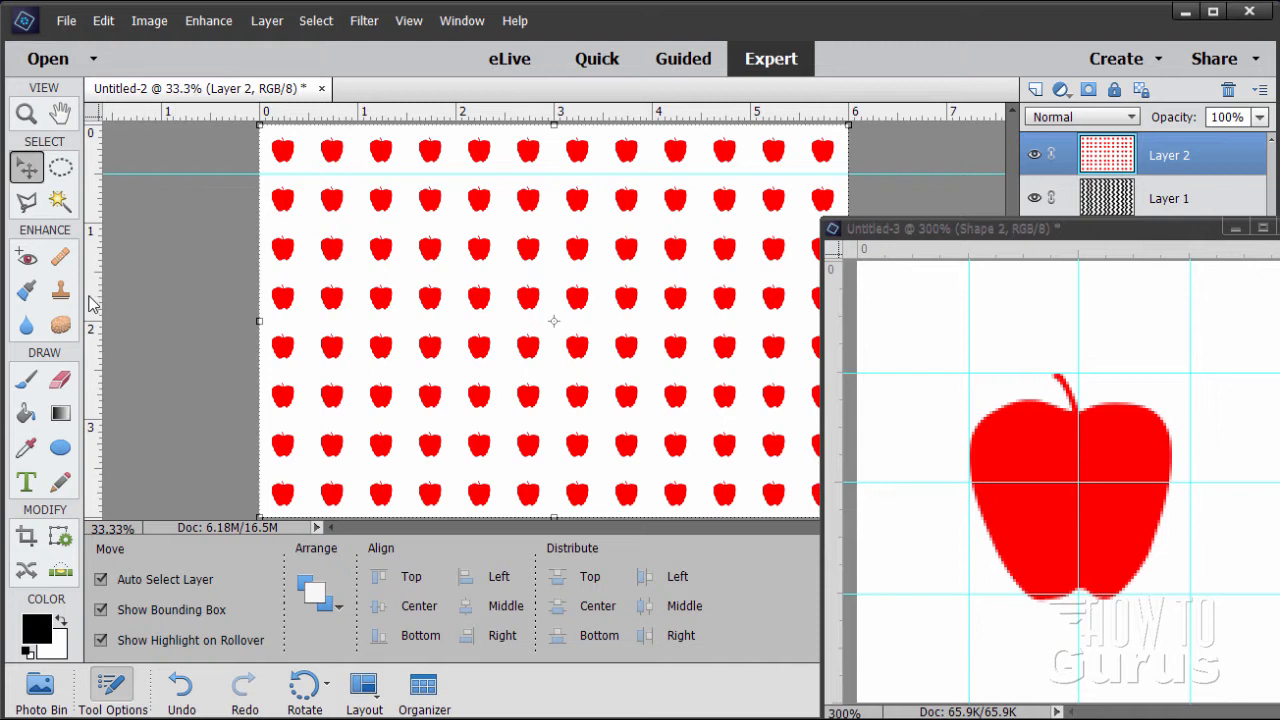
{"action": "left_click_drag", "start_coordinate": [92, 304], "coordinate": [309, 294]}
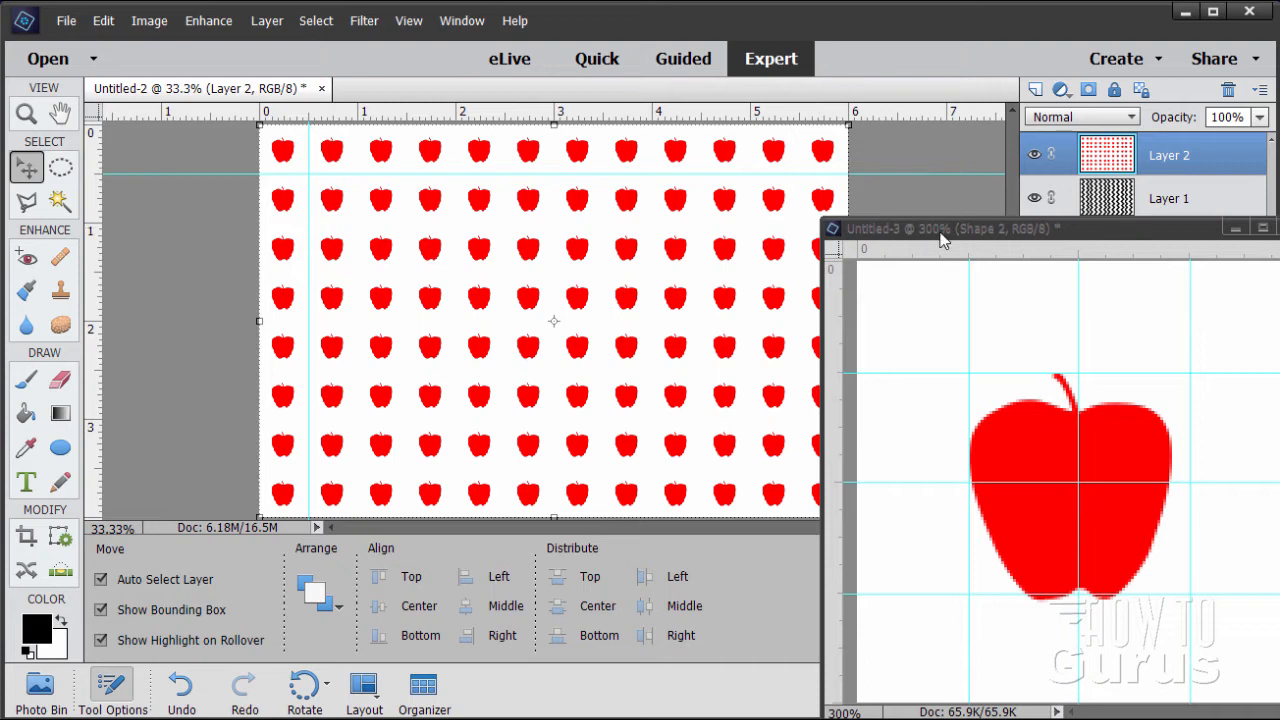
Bring the Untitled-3 window back over the workspace and hide its red apple Shape 2 layer
{"action": "left_click_drag", "start_coordinate": [905, 228], "coordinate": [475, 162]}
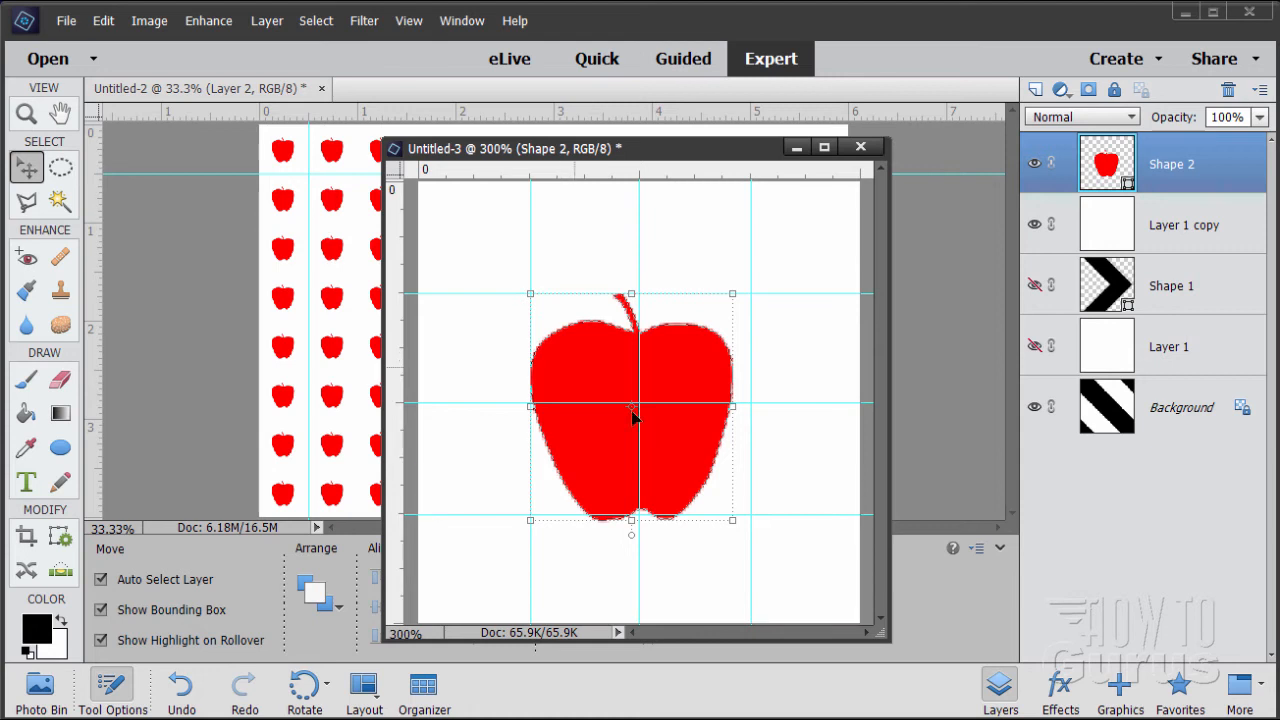
{"action": "left_click", "coordinate": [1035, 164]}
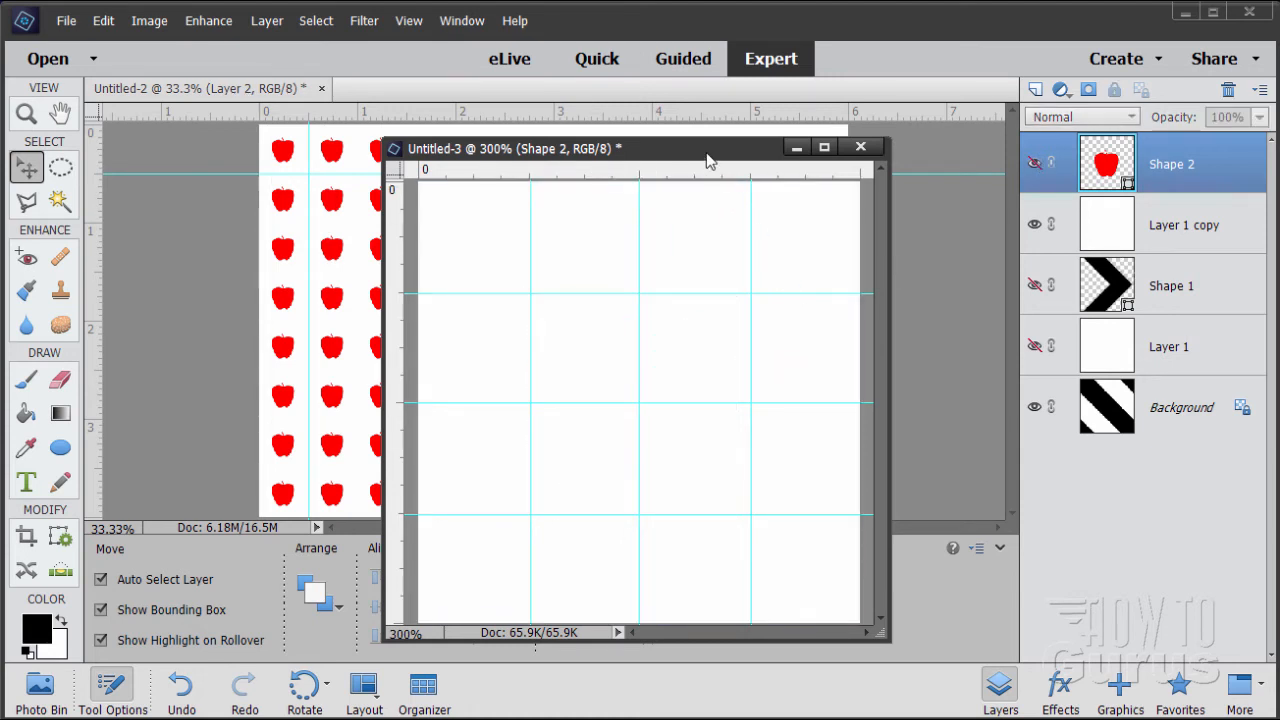
{"action": "left_click_drag", "start_coordinate": [706, 160], "coordinate": [676, 132]}
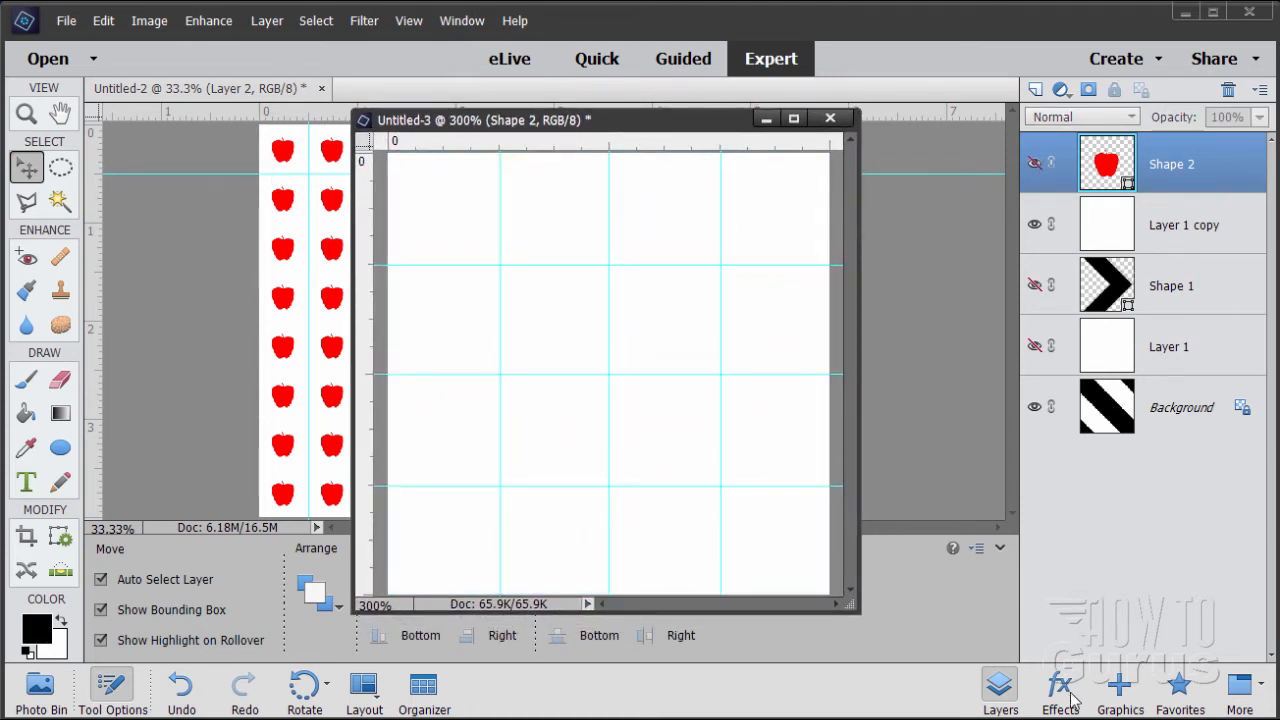
Add the solid black apple from the Shapes graphics to the Untitled-3 tile
{"action": "left_click", "coordinate": [1120, 685]}
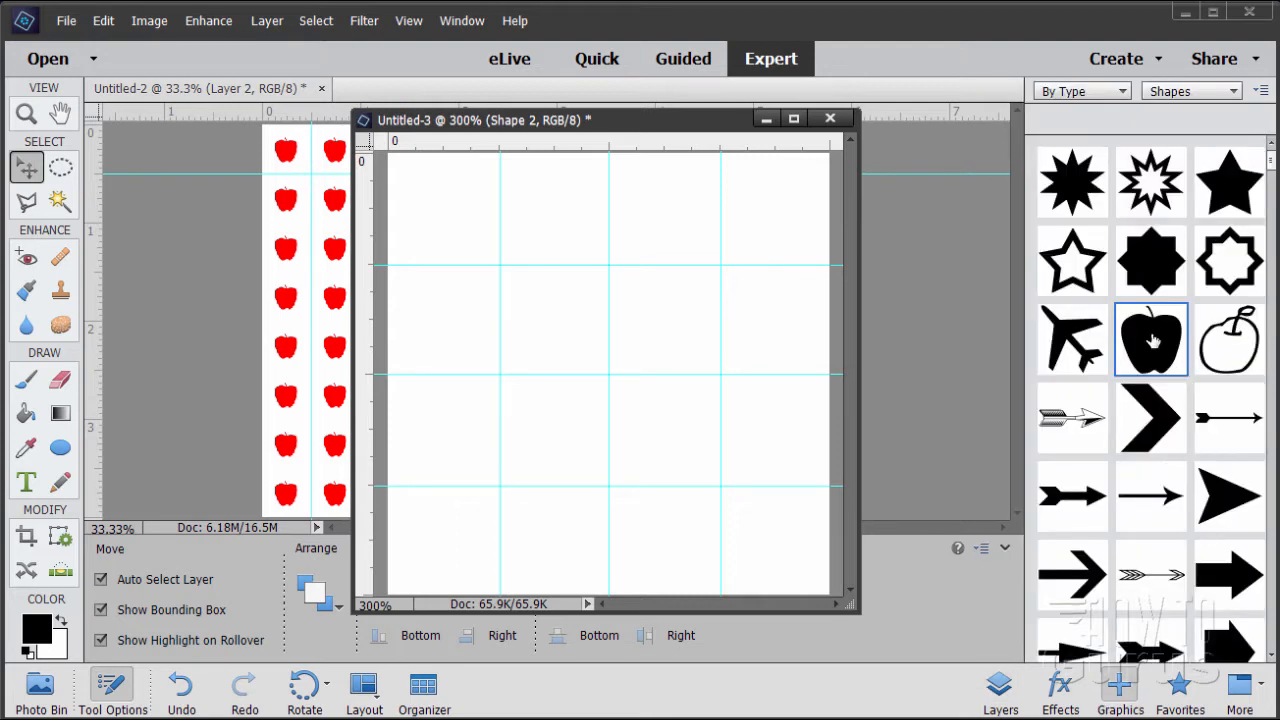
{"action": "left_click", "coordinate": [1195, 91]}
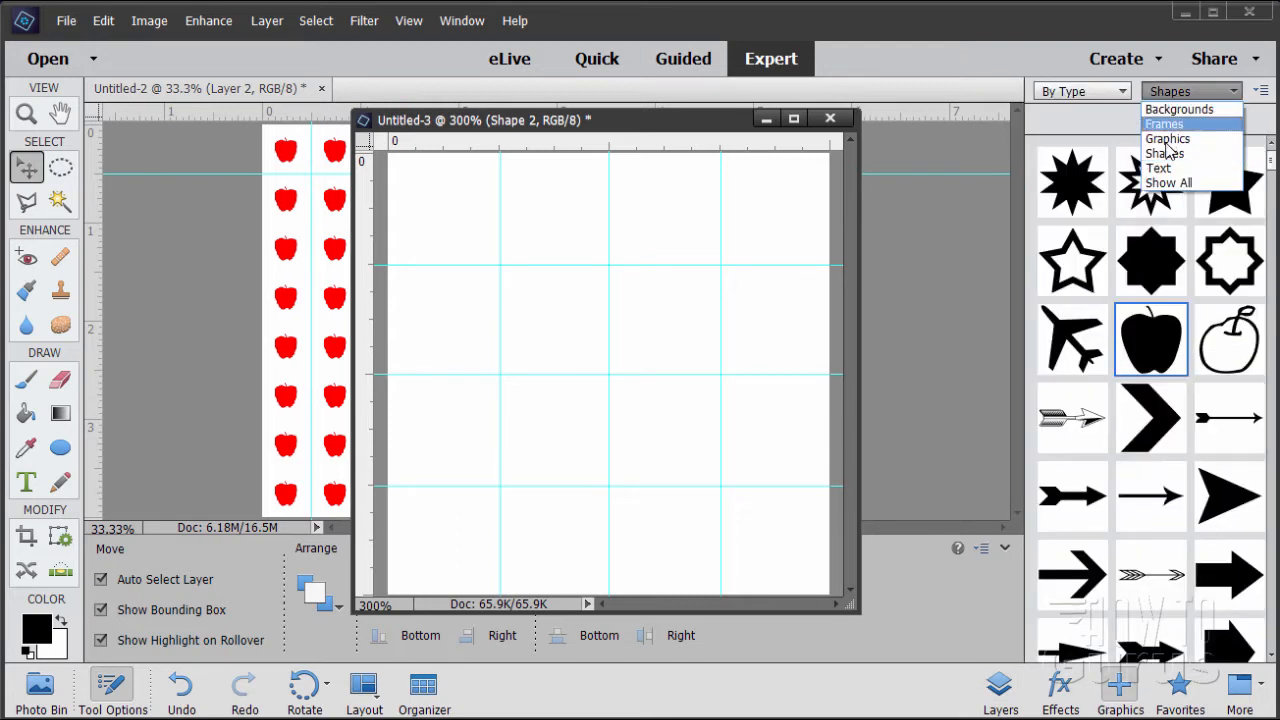
{"action": "left_click", "coordinate": [1145, 355]}
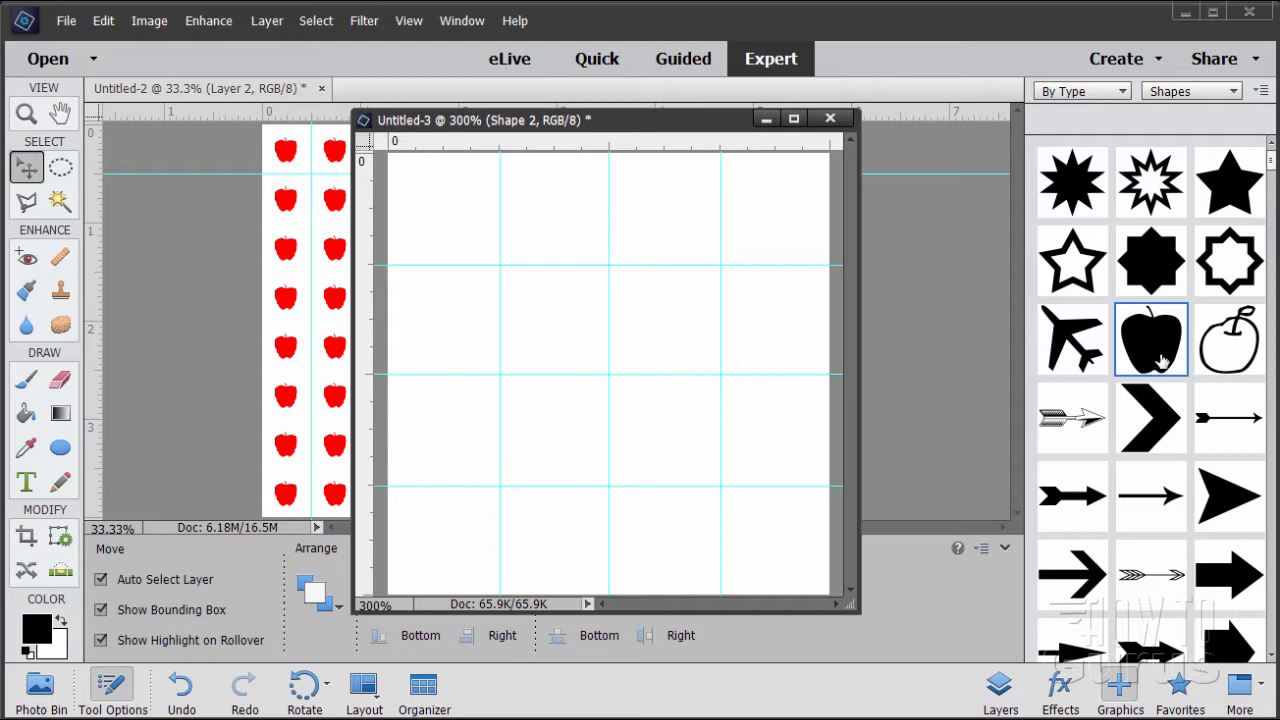
{"action": "double_click", "coordinate": [1155, 360]}
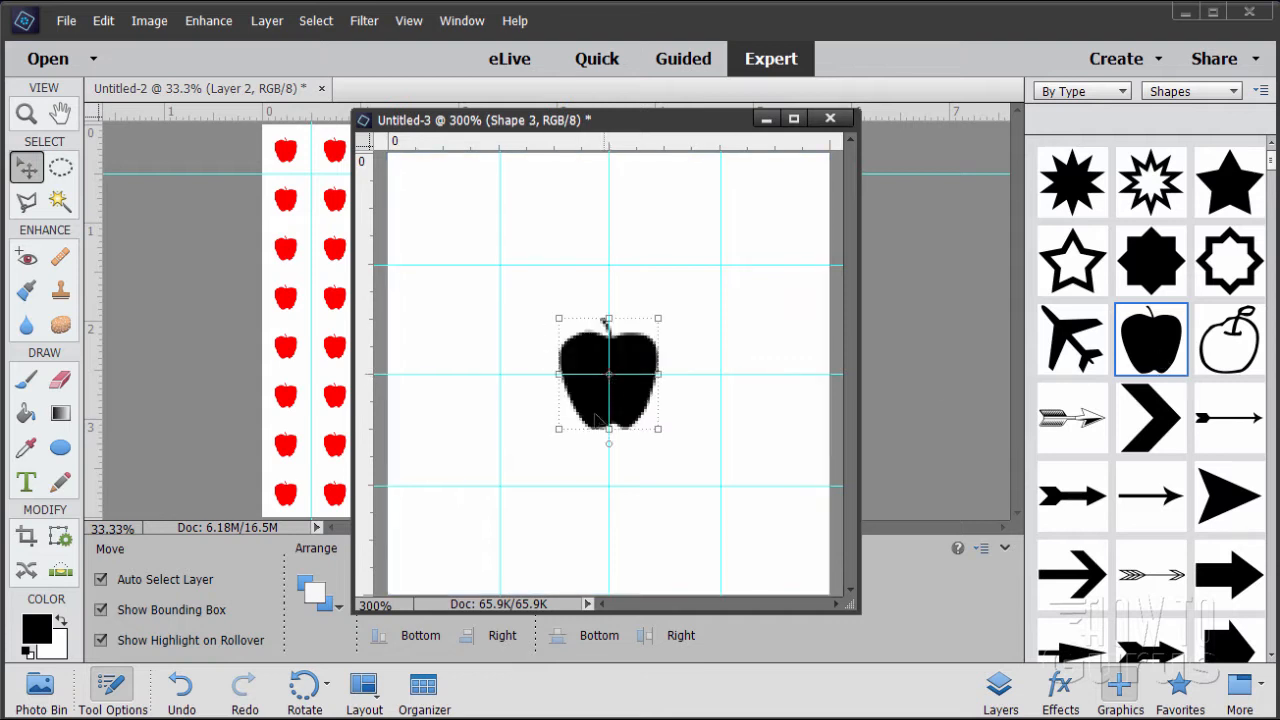
Resize the black apple to fill the central guide squares, apply the transform and display the layer list
{"action": "left_click_drag", "start_coordinate": [592, 404], "coordinate": [726, 469]}
{"action": "left_click_drag", "start_coordinate": [648, 443], "coordinate": [652, 441]}
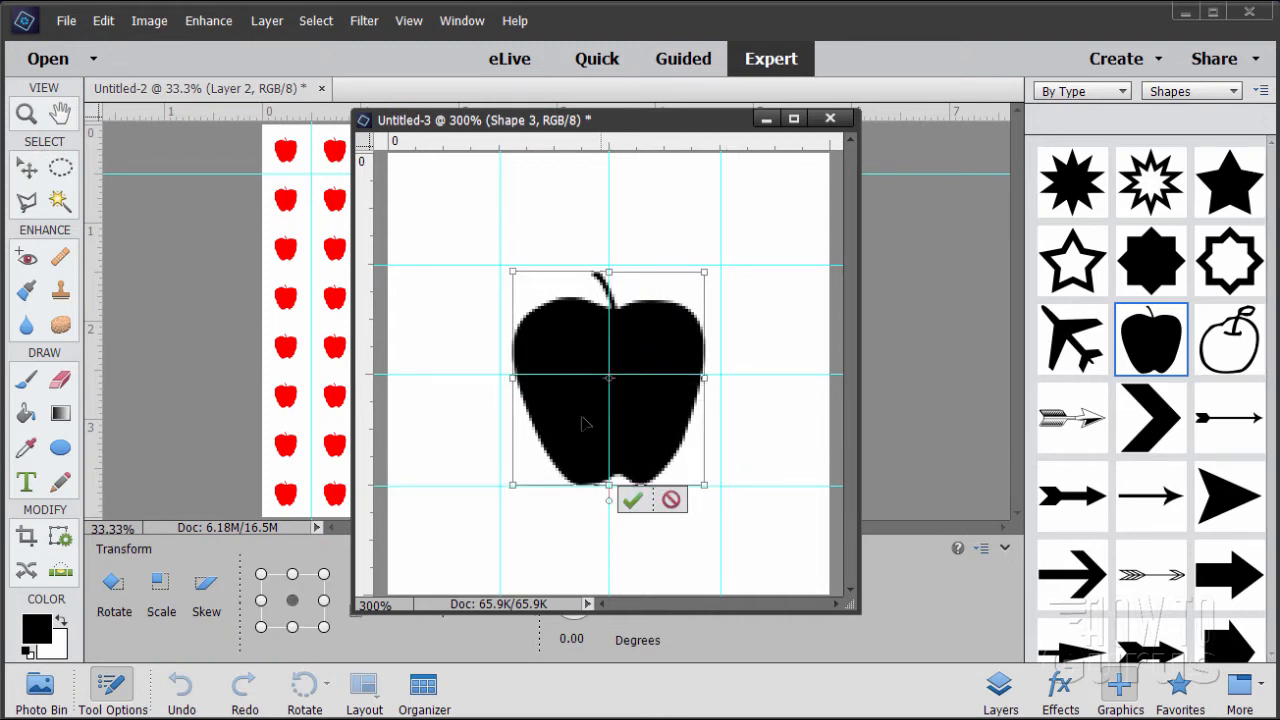
{"action": "left_click_drag", "start_coordinate": [510, 379], "coordinate": [500, 378]}
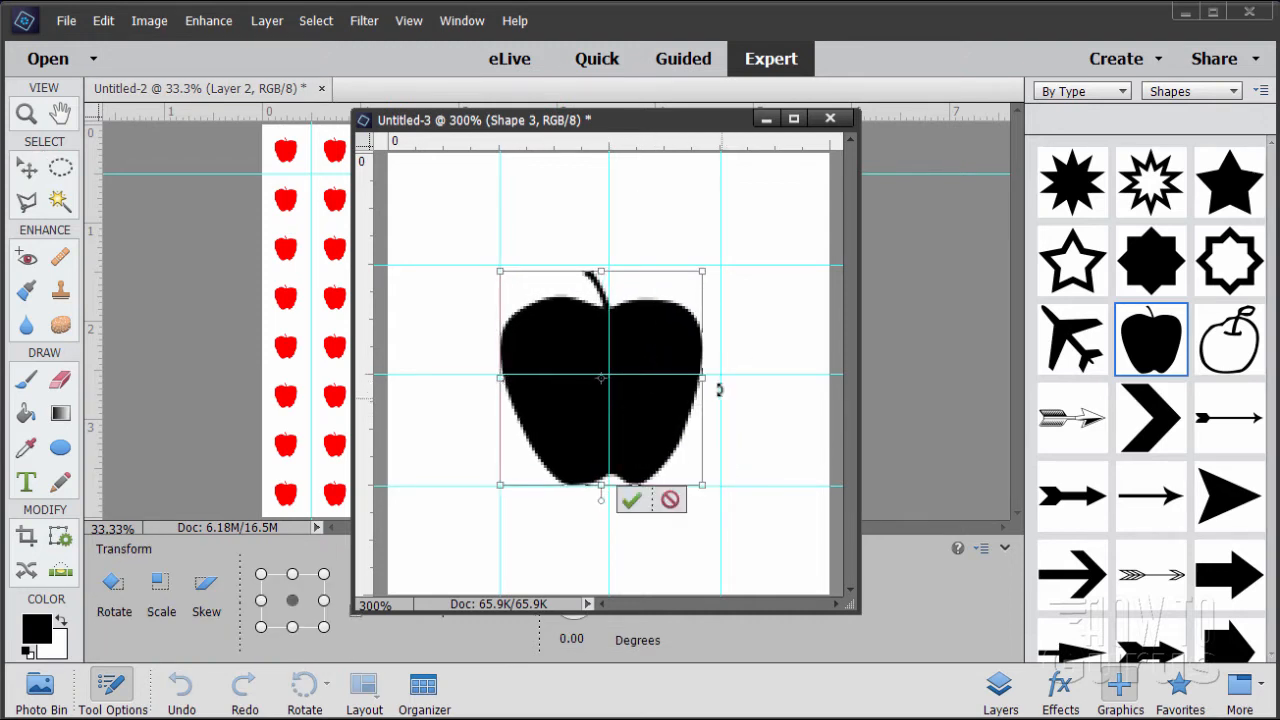
{"action": "left_click_drag", "start_coordinate": [703, 379], "coordinate": [720, 379]}
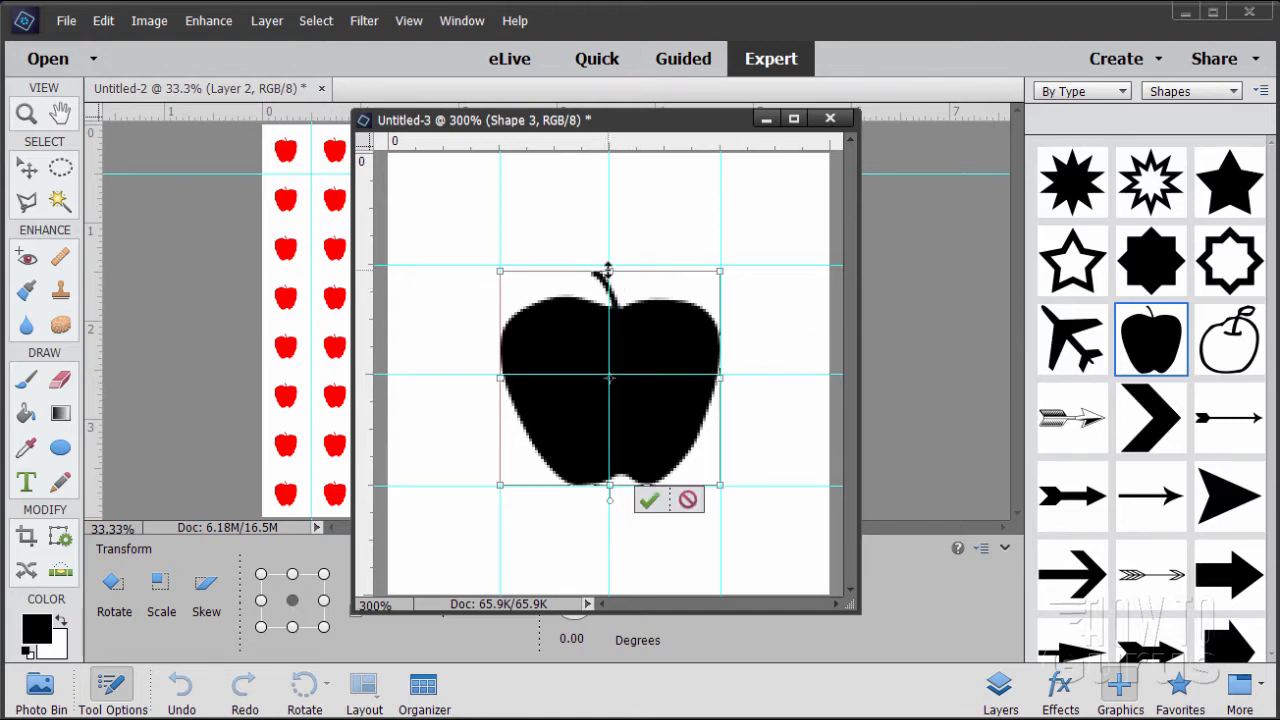
{"action": "left_click_drag", "start_coordinate": [608, 270], "coordinate": [608, 265]}
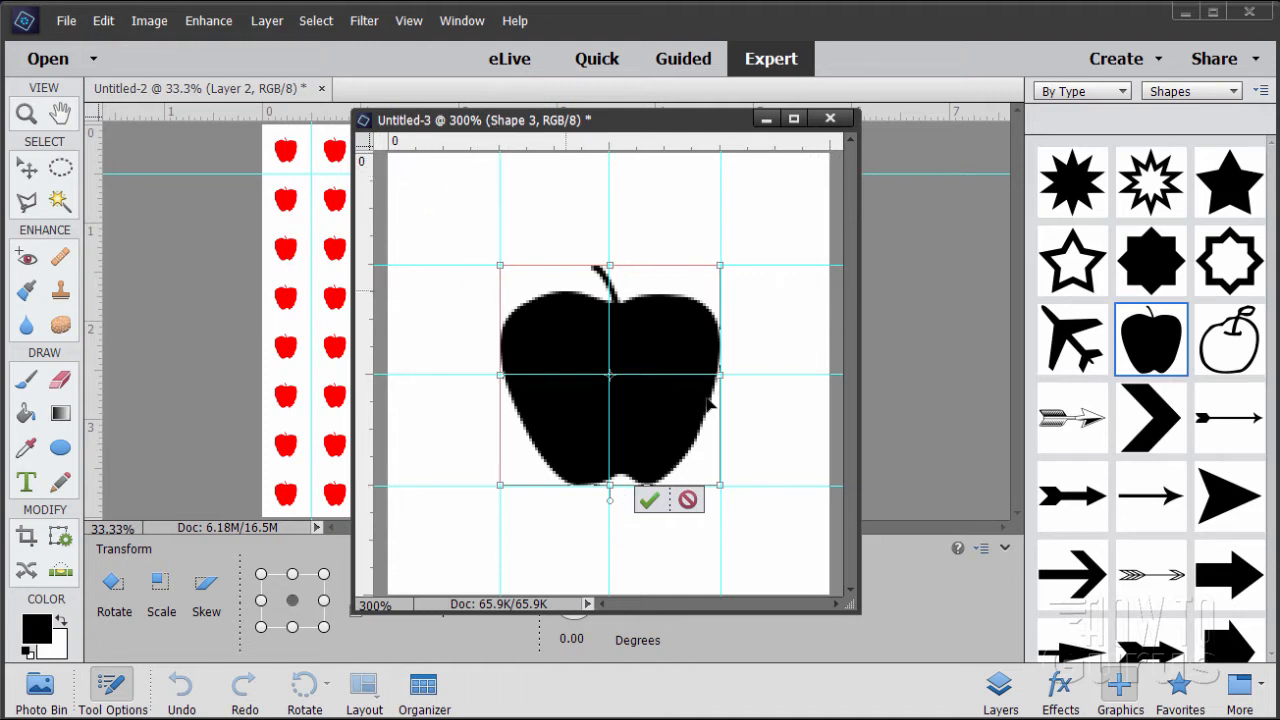
{"action": "left_click", "coordinate": [649, 500]}
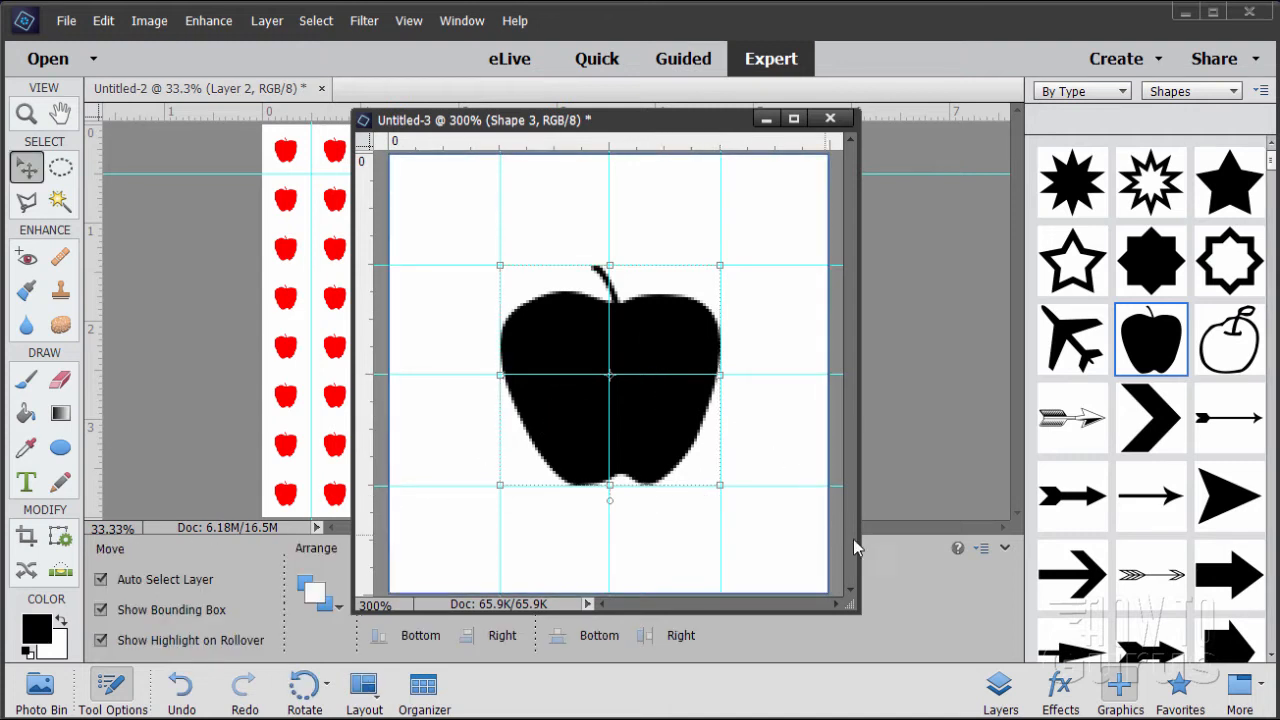
{"action": "left_click", "coordinate": [1000, 690]}
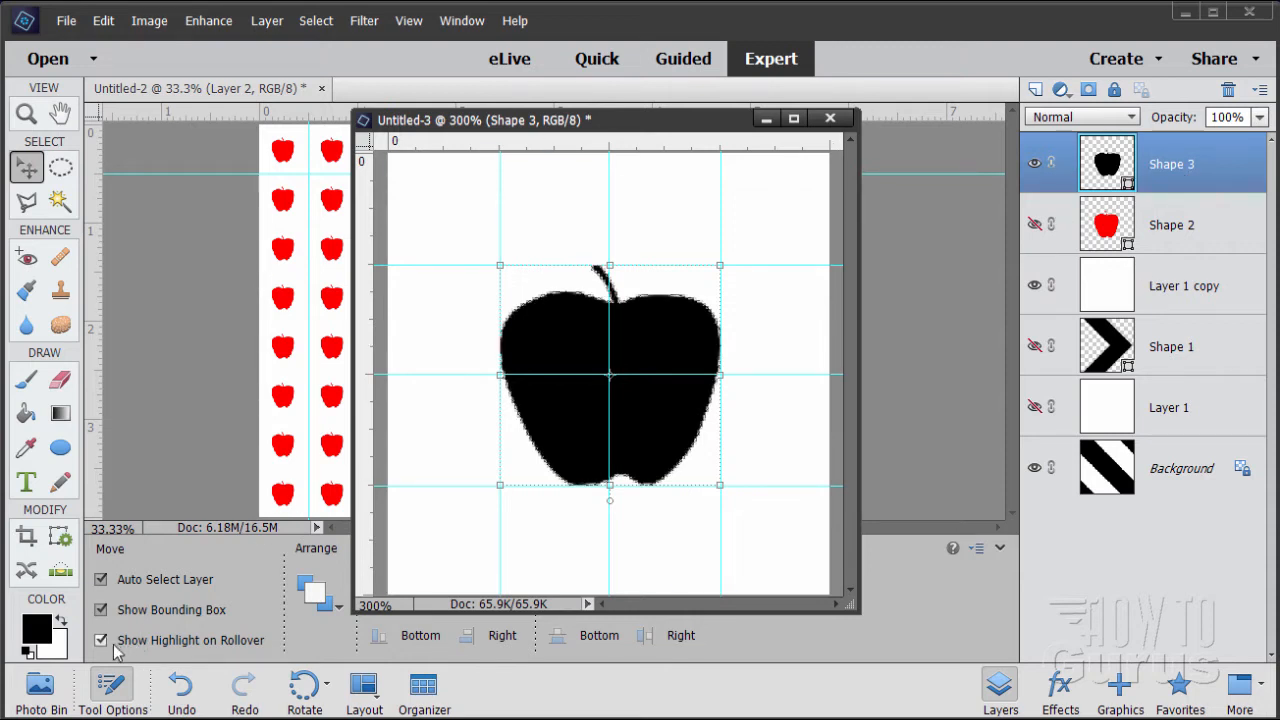
Set the foreground color to ff0000 and fill the black apple with it using the Paint Bucket in solid paint mode
{"action": "left_click", "coordinate": [37, 628]}
{"action": "type", "text": "ff0000"}
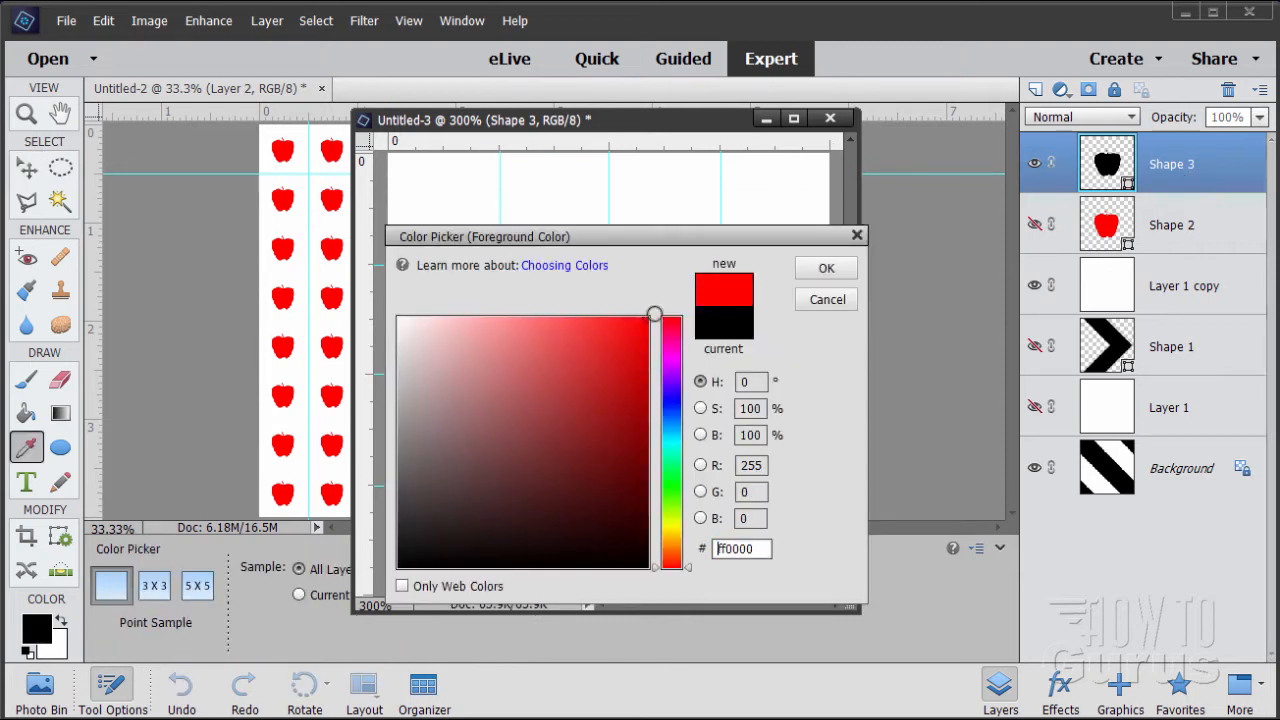
{"action": "left_click", "coordinate": [825, 270]}
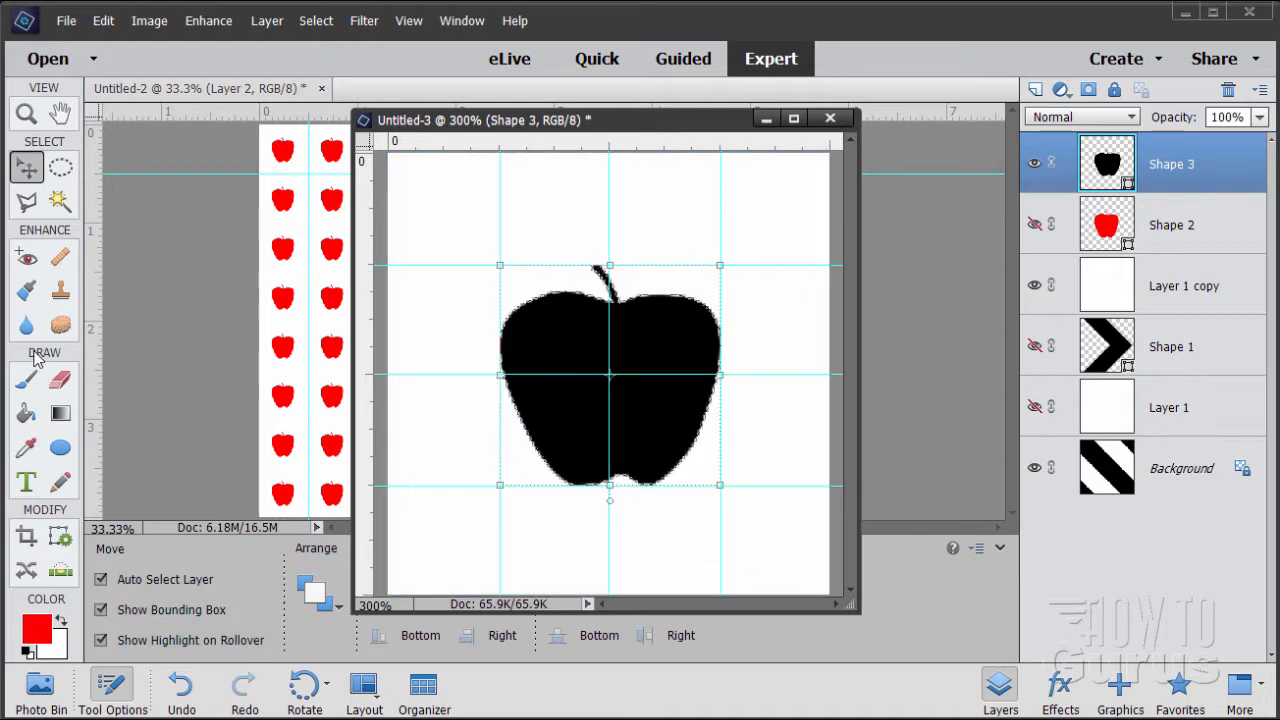
{"action": "left_click", "coordinate": [27, 415]}
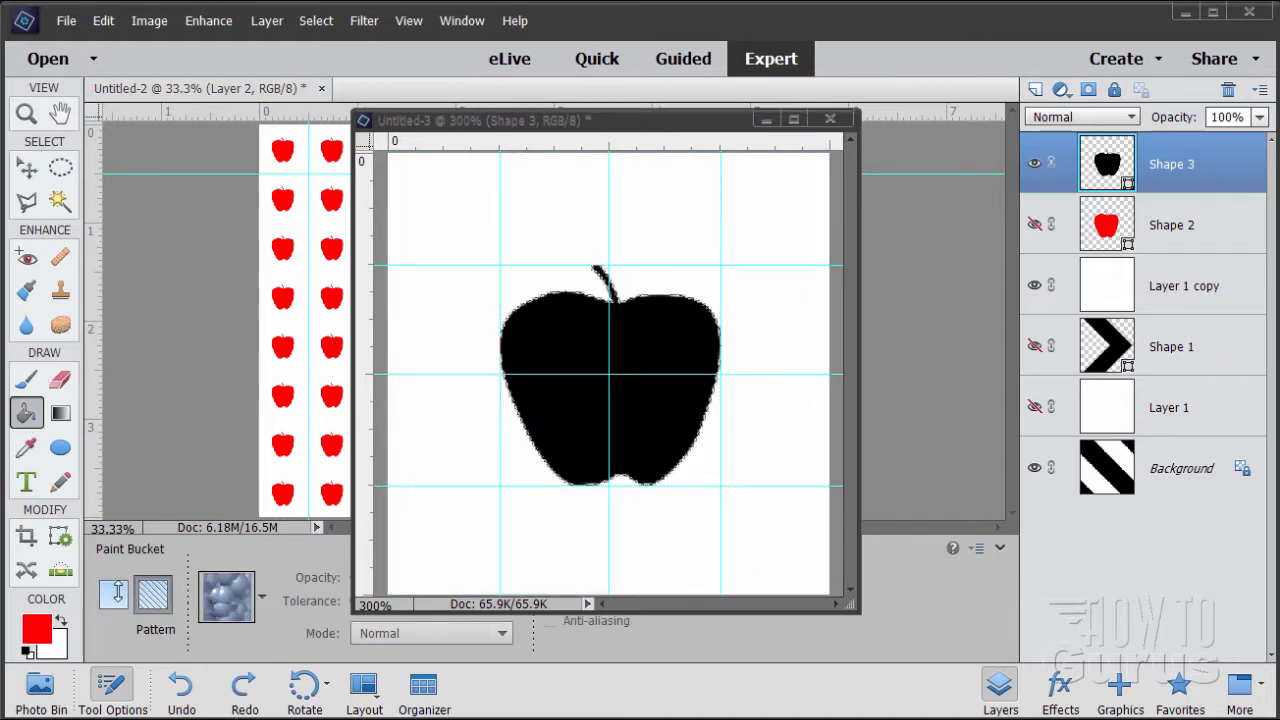
{"action": "left_click", "coordinate": [116, 594]}
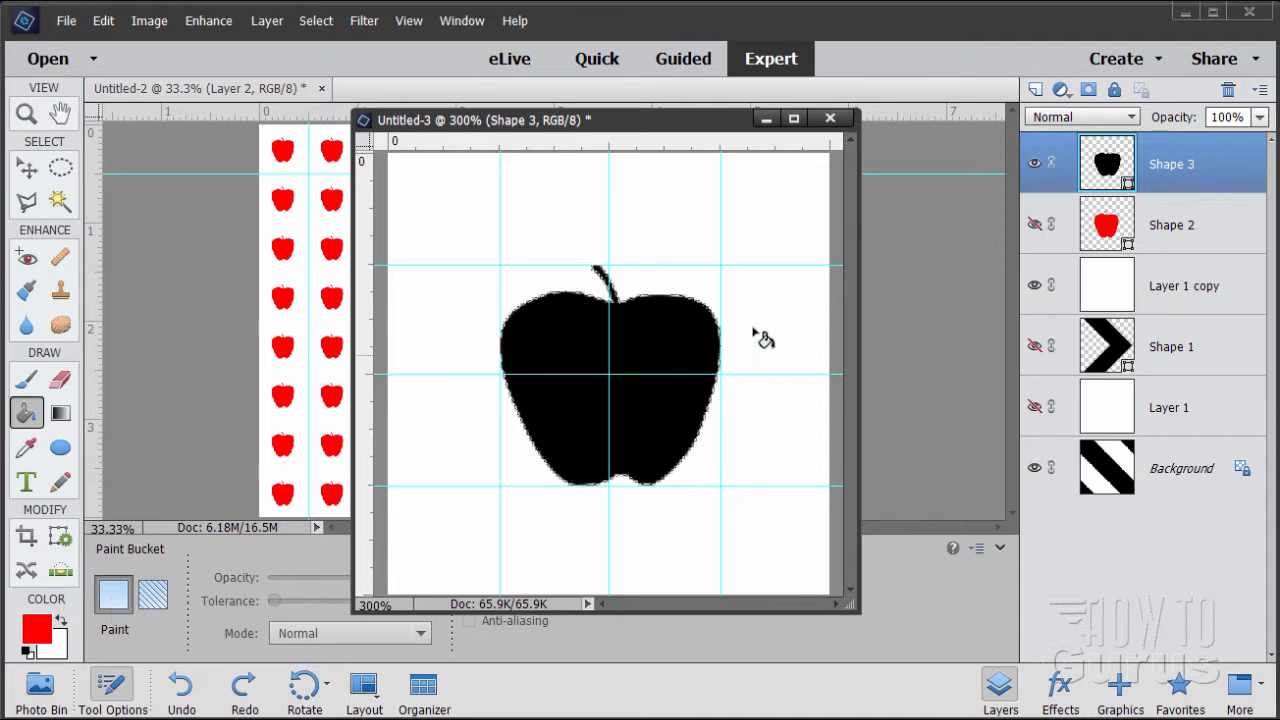
{"action": "left_click", "coordinate": [630, 412]}
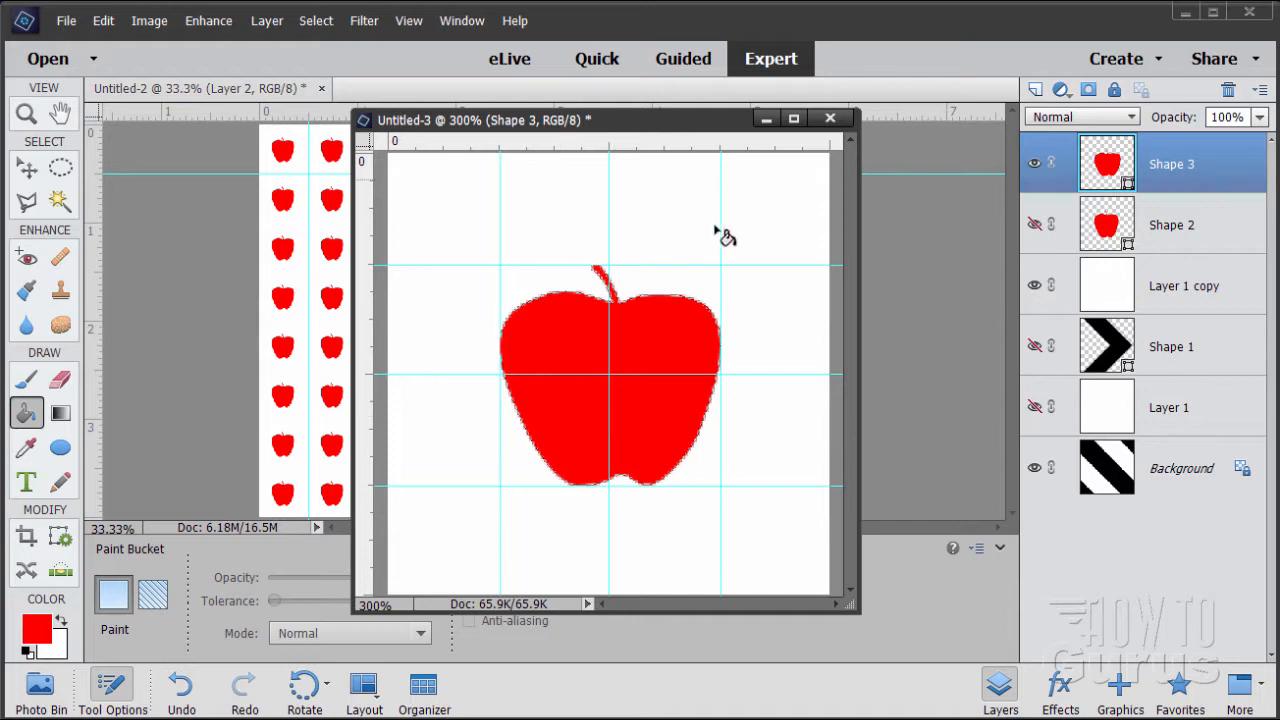
Define the red apple tile as a pattern named Apple
{"action": "left_click", "coordinate": [26, 168]}
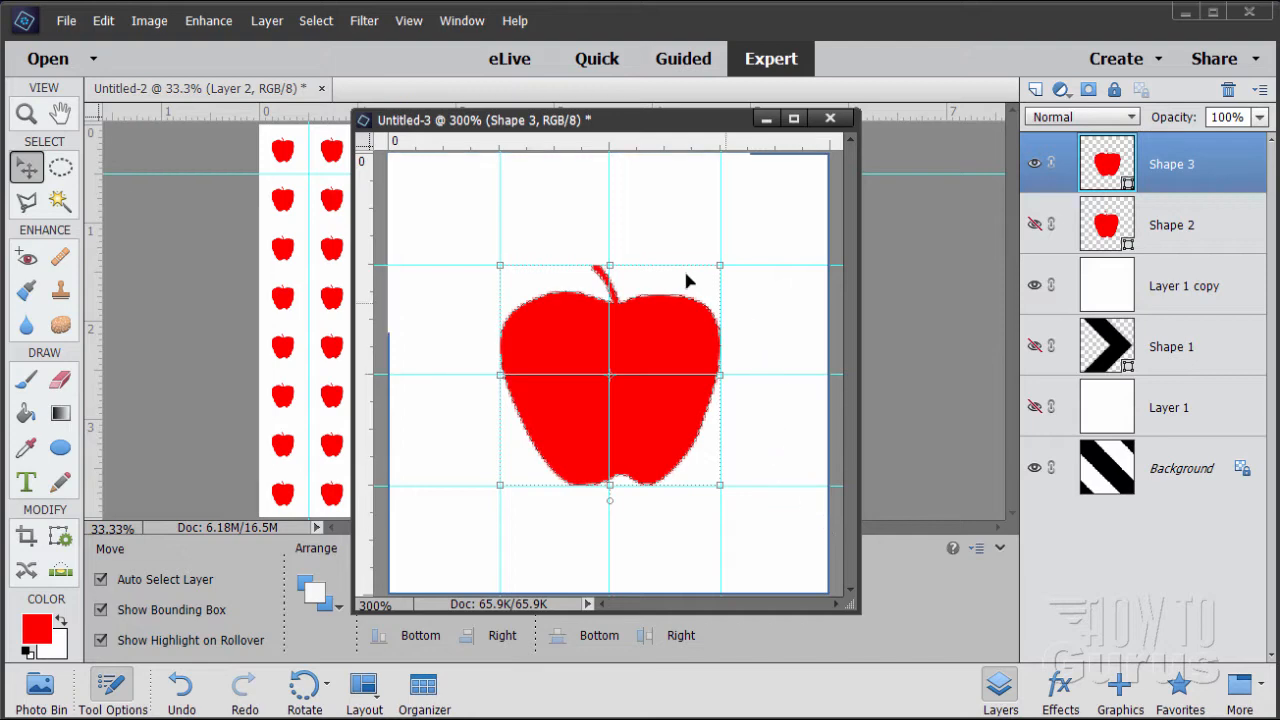
{"action": "left_click", "coordinate": [105, 22]}
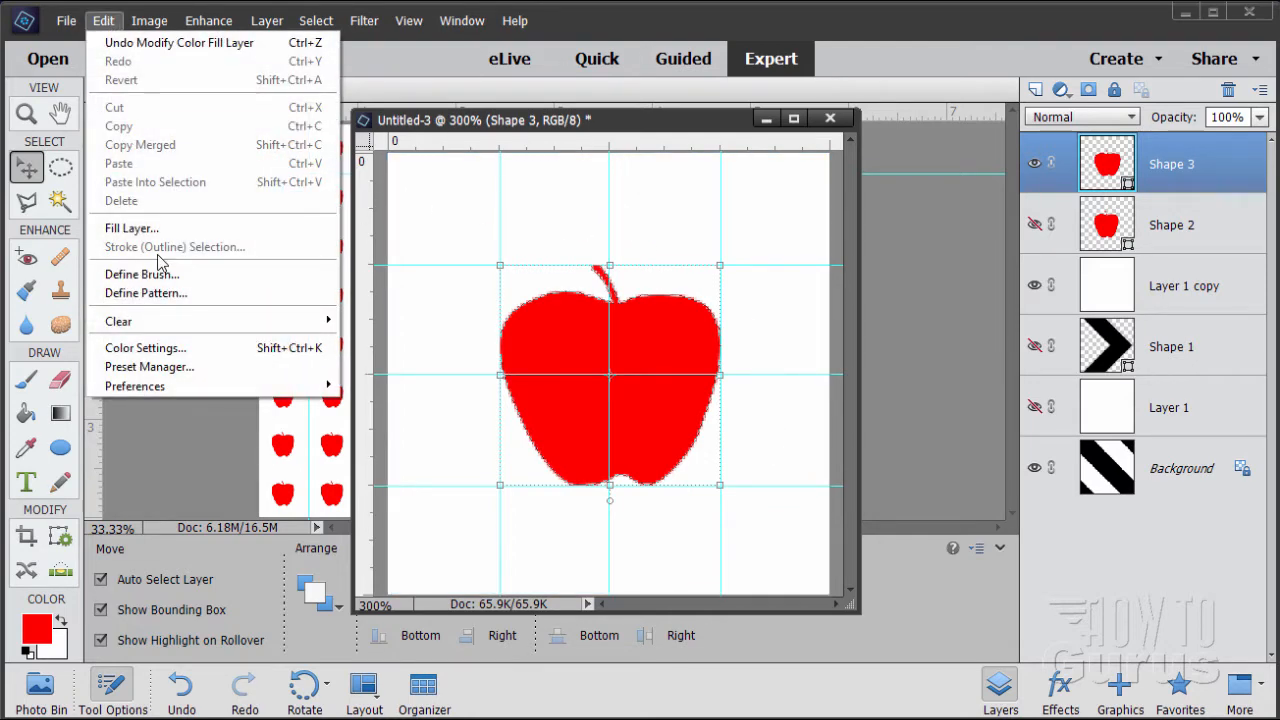
{"action": "left_click", "coordinate": [132, 293]}
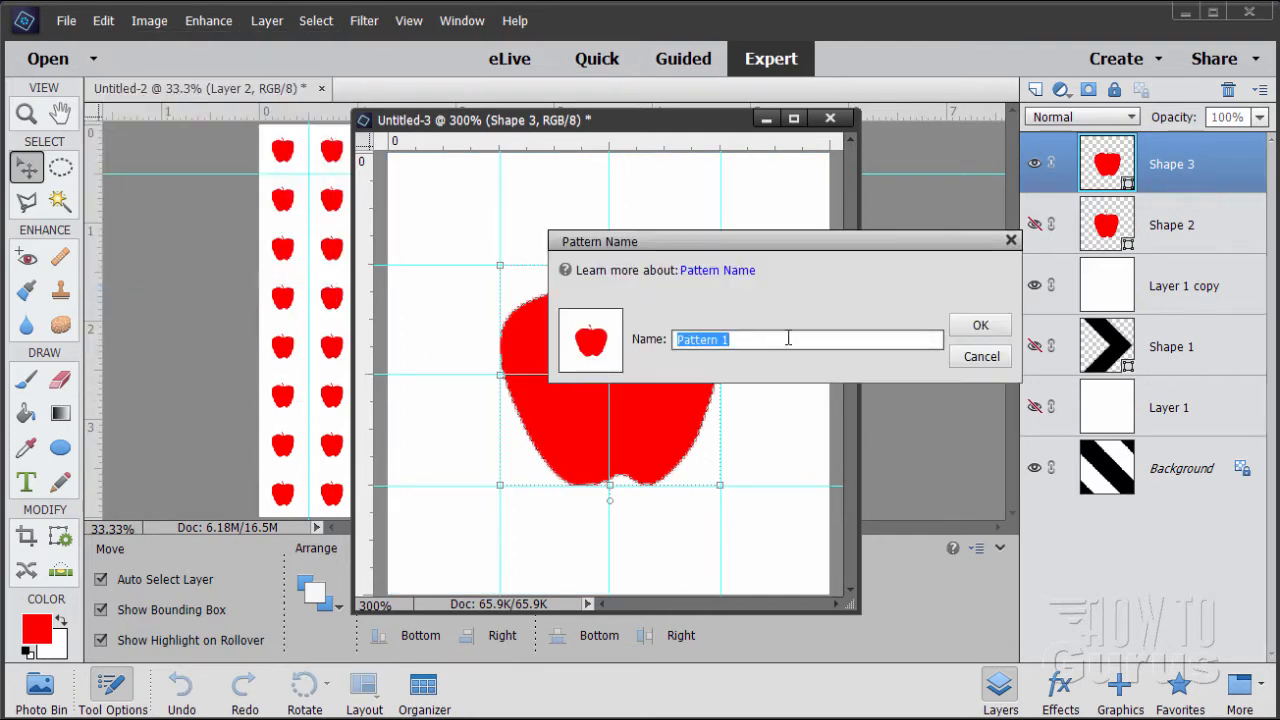
{"action": "type", "text": "Apple"}
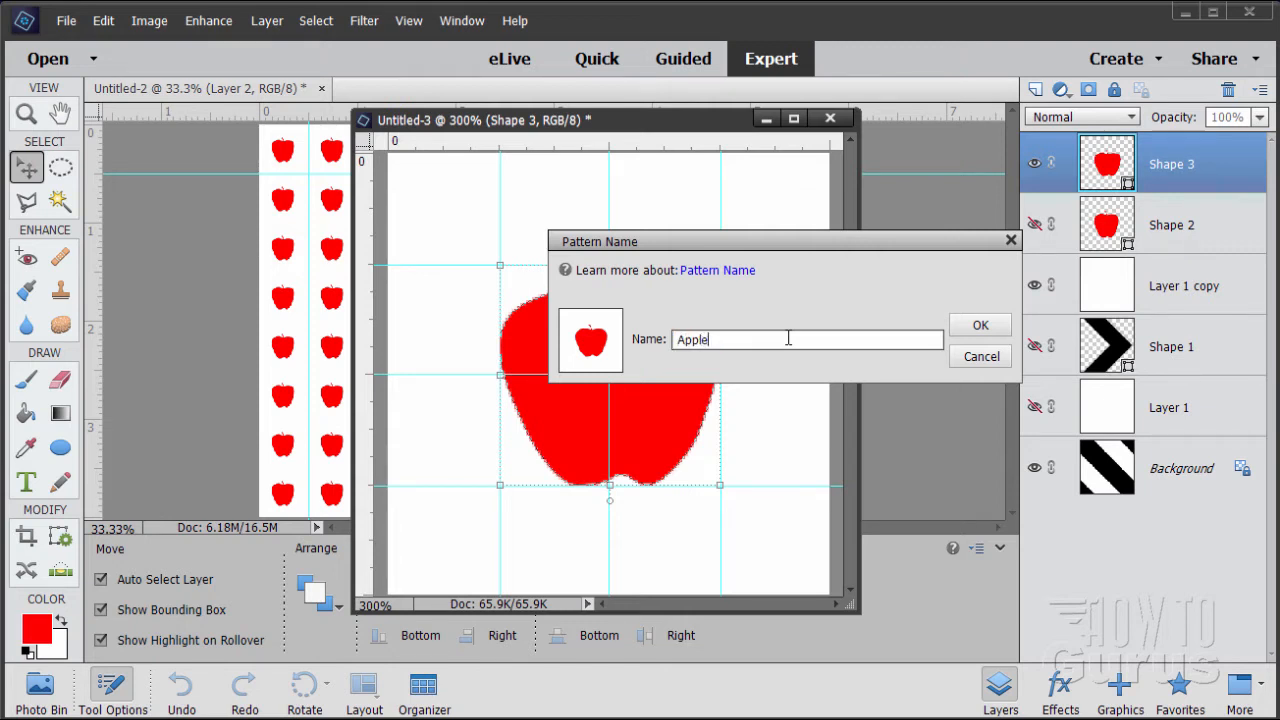
{"action": "left_click", "coordinate": [983, 325]}
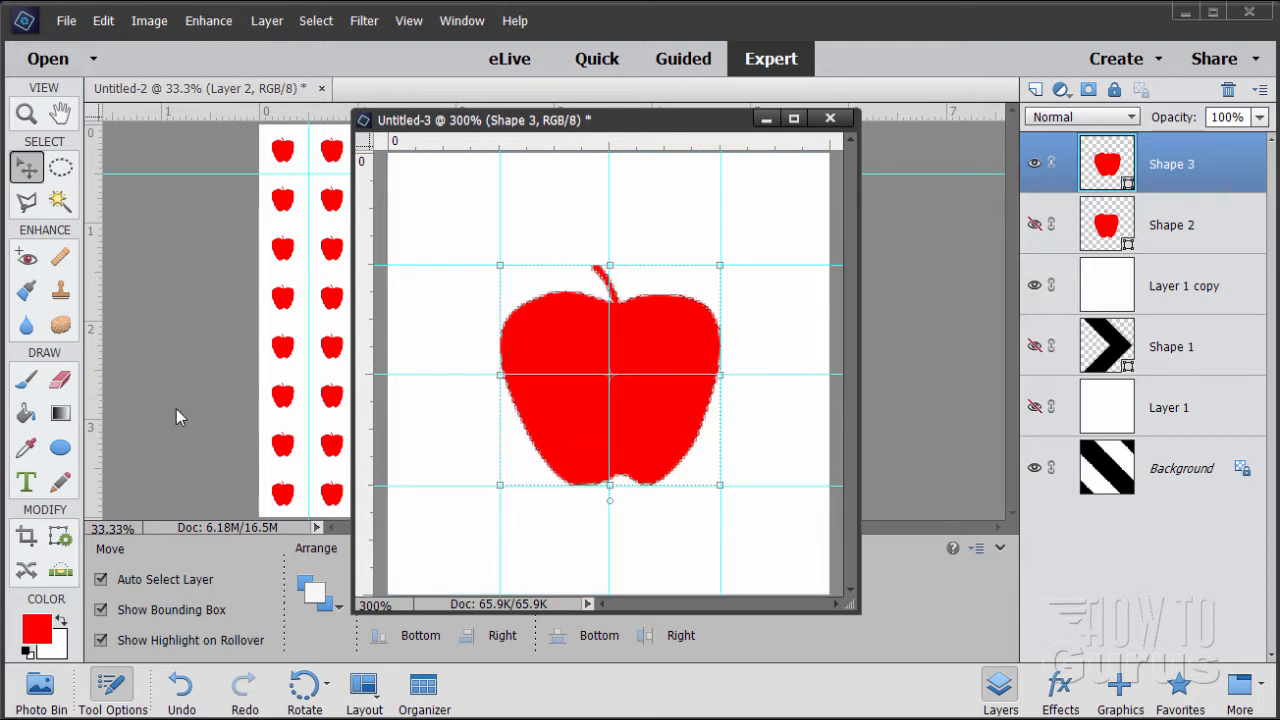
Switch the Paint Bucket to pattern fill, check its pattern list for the new apple, and close the list
{"action": "left_click", "coordinate": [27, 414]}
{"action": "left_click", "coordinate": [156, 597]}
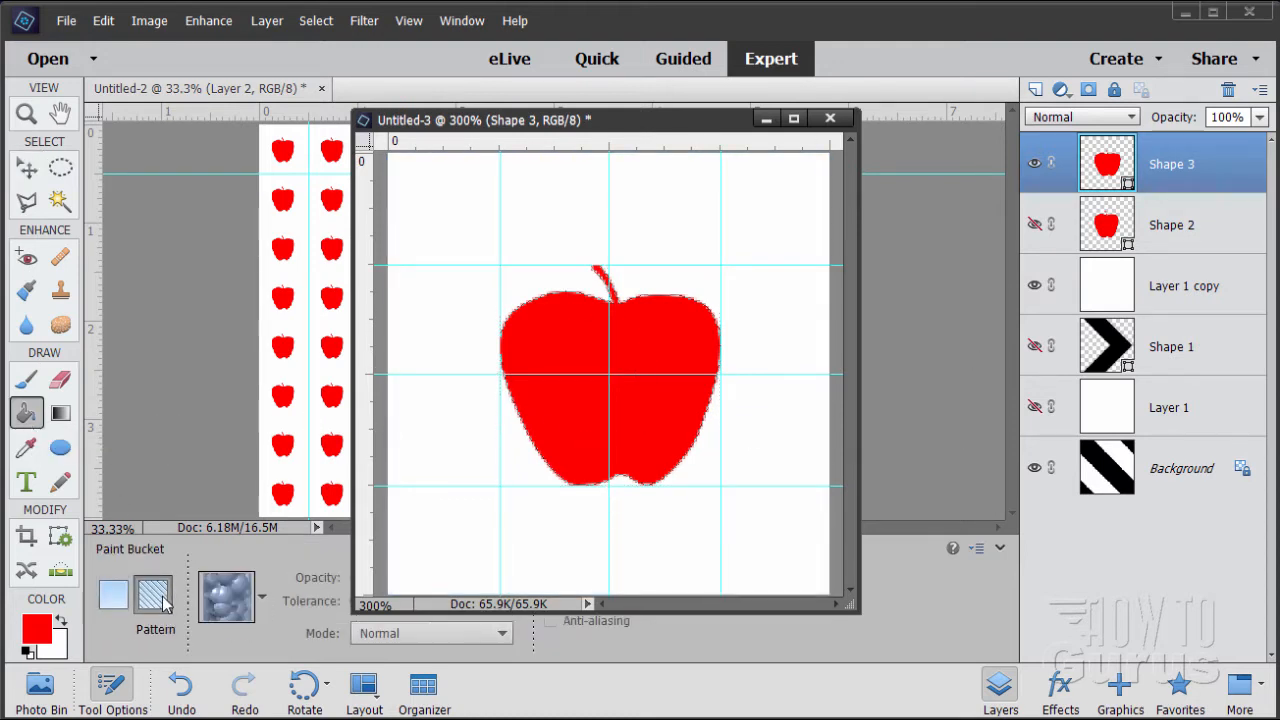
{"action": "left_click", "coordinate": [258, 600]}
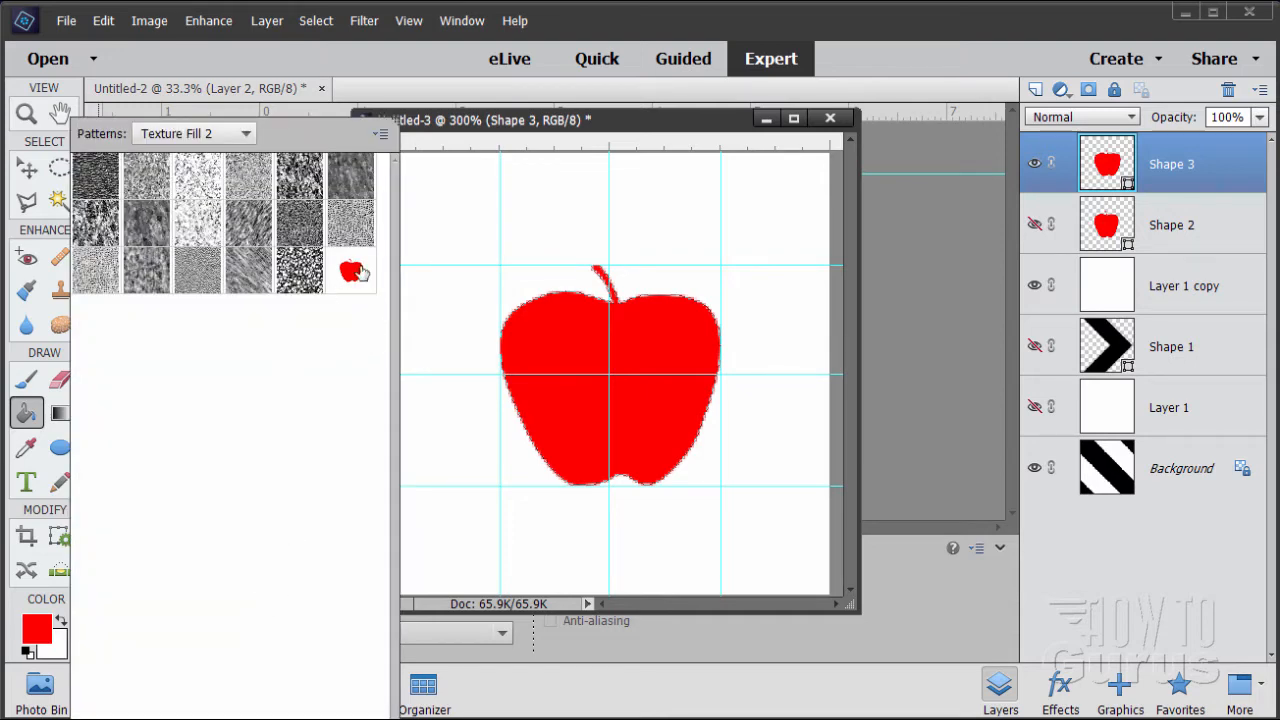
{"action": "left_click", "coordinate": [400, 95]}
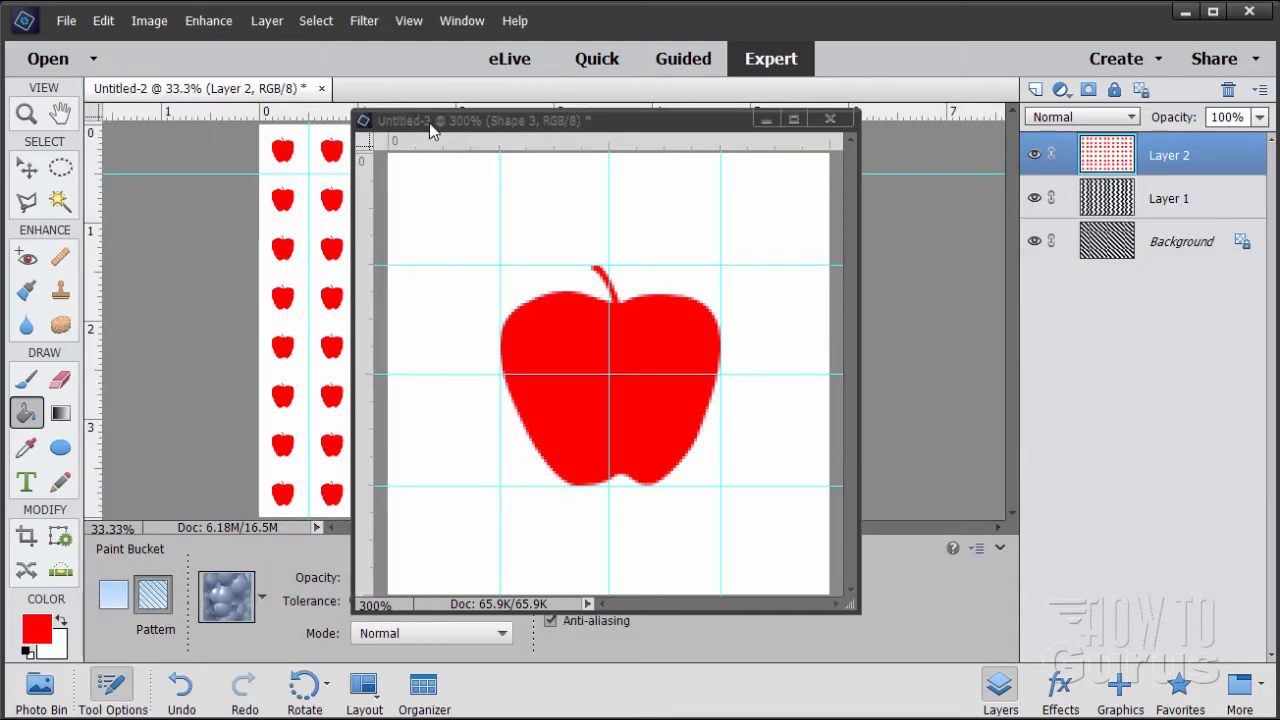
Hide the red apple Shape 3 layer in Untitled-3 and the apple-filled Layer 2 in Untitled-2
{"action": "left_click_drag", "start_coordinate": [429, 122], "coordinate": [511, 173]}
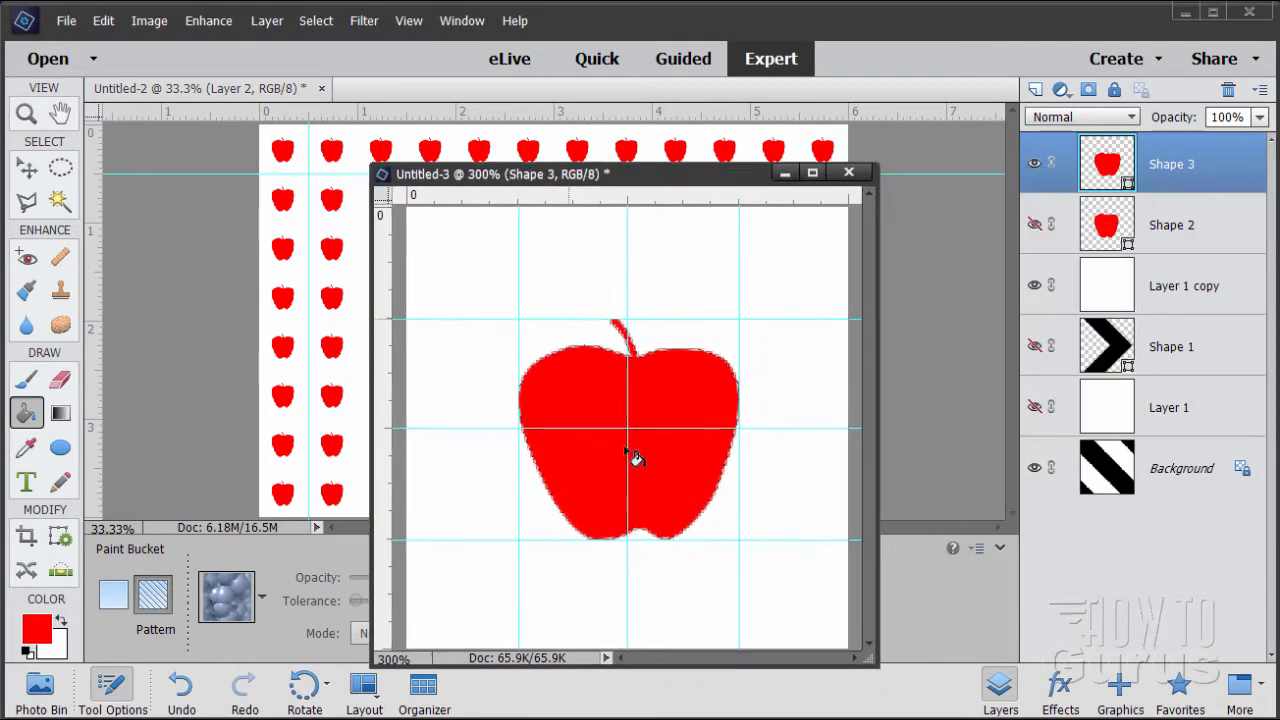
{"action": "left_click", "coordinate": [1035, 164]}
{"action": "left_click", "coordinate": [788, 155]}
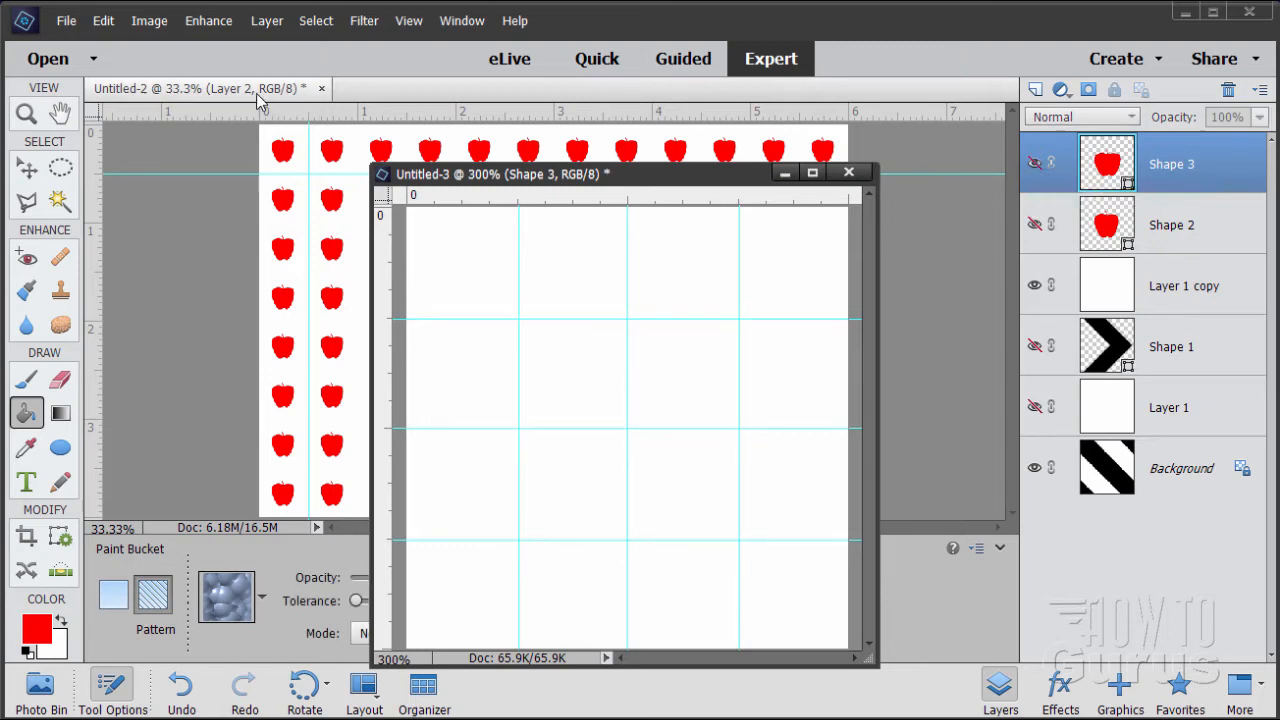
{"action": "left_click", "coordinate": [1035, 156]}
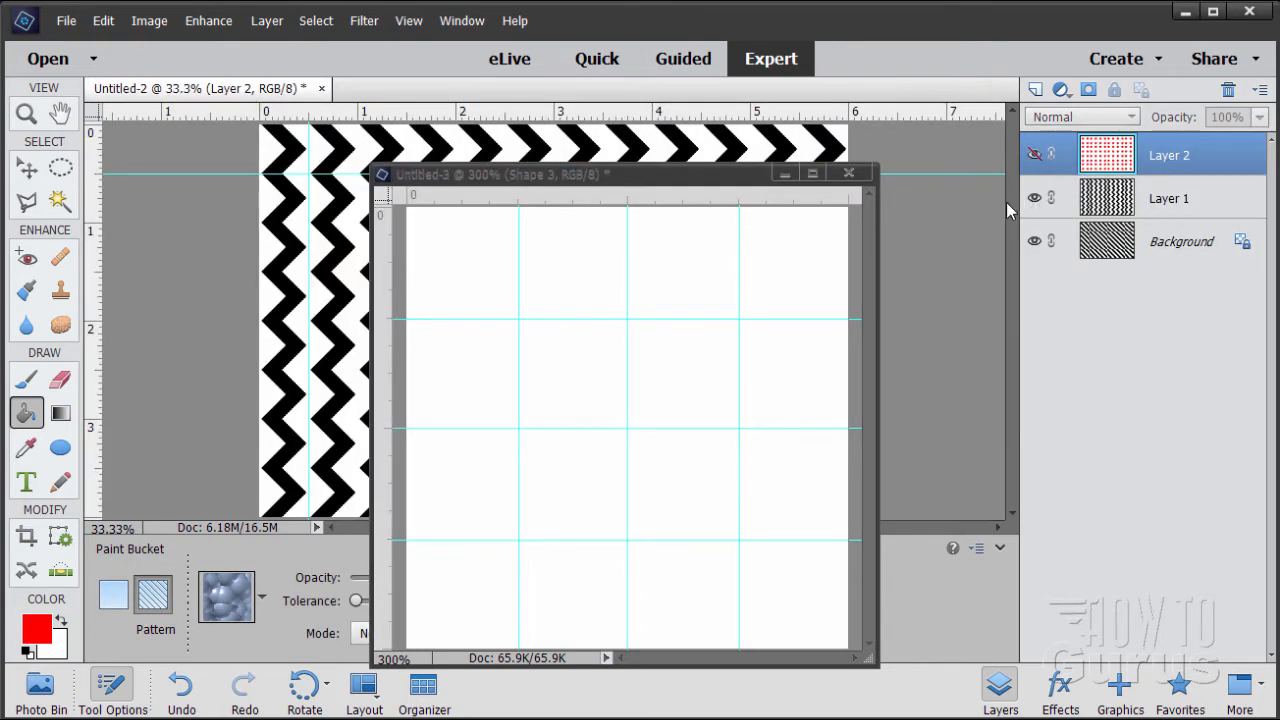
In Untitled-3, hide the Layer 1 copy, Shape 1 and Background layers and show only the white Layer 1
{"action": "mouse_move", "coordinate": [638, 185]}
{"action": "left_mouse_down"}
{"action": "mouse_move", "coordinate": [1008, 348]}
{"action": "mouse_move", "coordinate": [911, 325]}
{"action": "mouse_move", "coordinate": [606, 191]}
{"action": "mouse_move", "coordinate": [643, 185]}
{"action": "mouse_move", "coordinate": [631, 185]}
{"action": "left_mouse_up"}
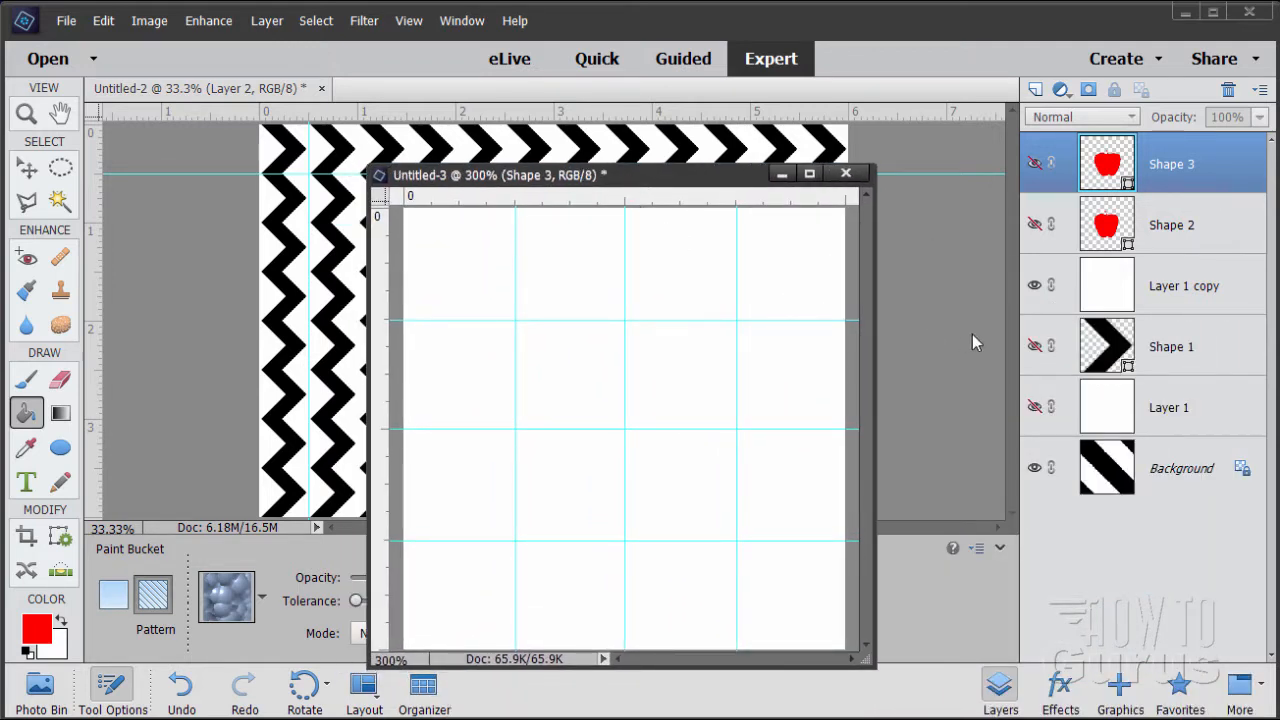
{"action": "left_click", "coordinate": [1035, 285]}
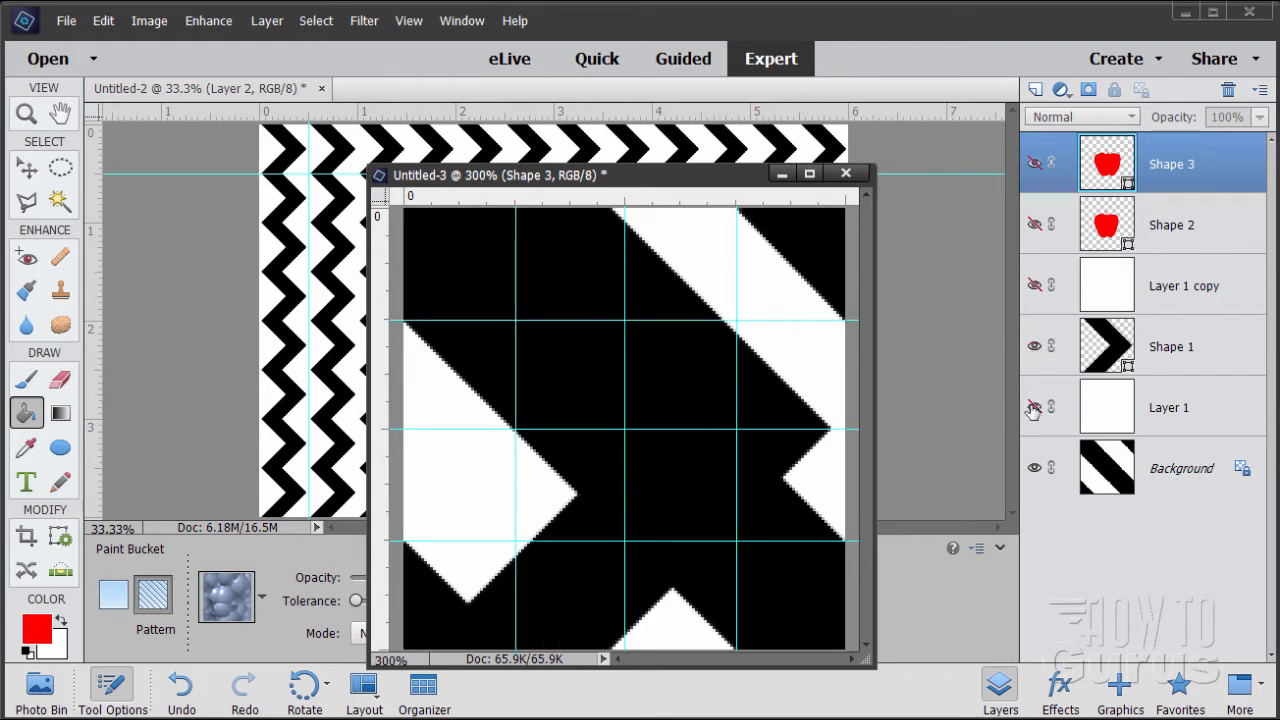
{"action": "left_click", "coordinate": [1035, 467]}
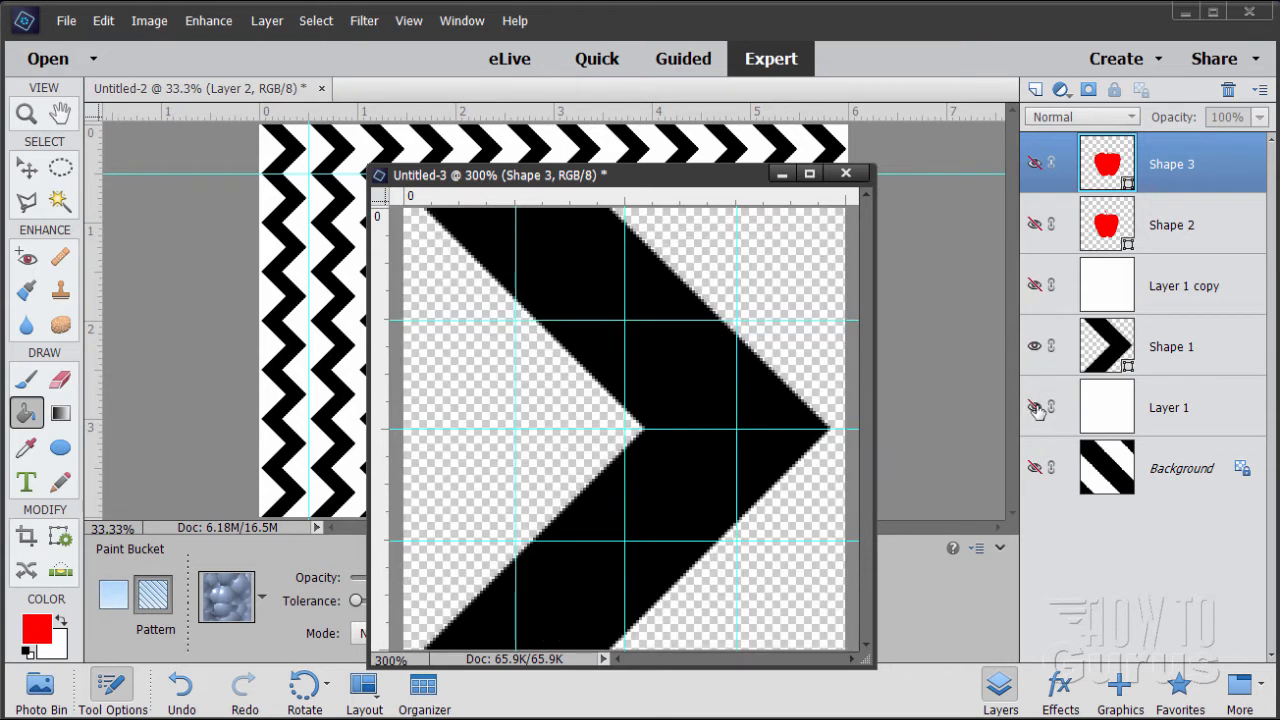
{"action": "left_click", "coordinate": [1035, 407]}
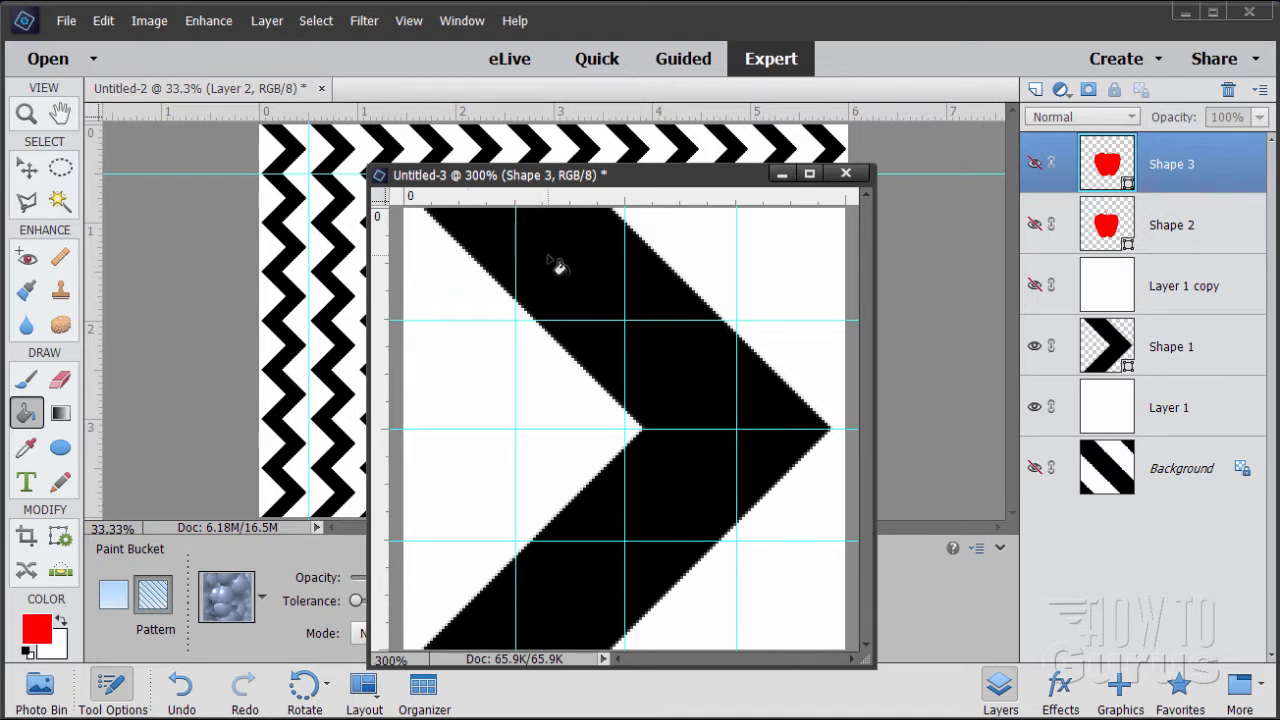
{"action": "left_click", "coordinate": [1035, 346]}
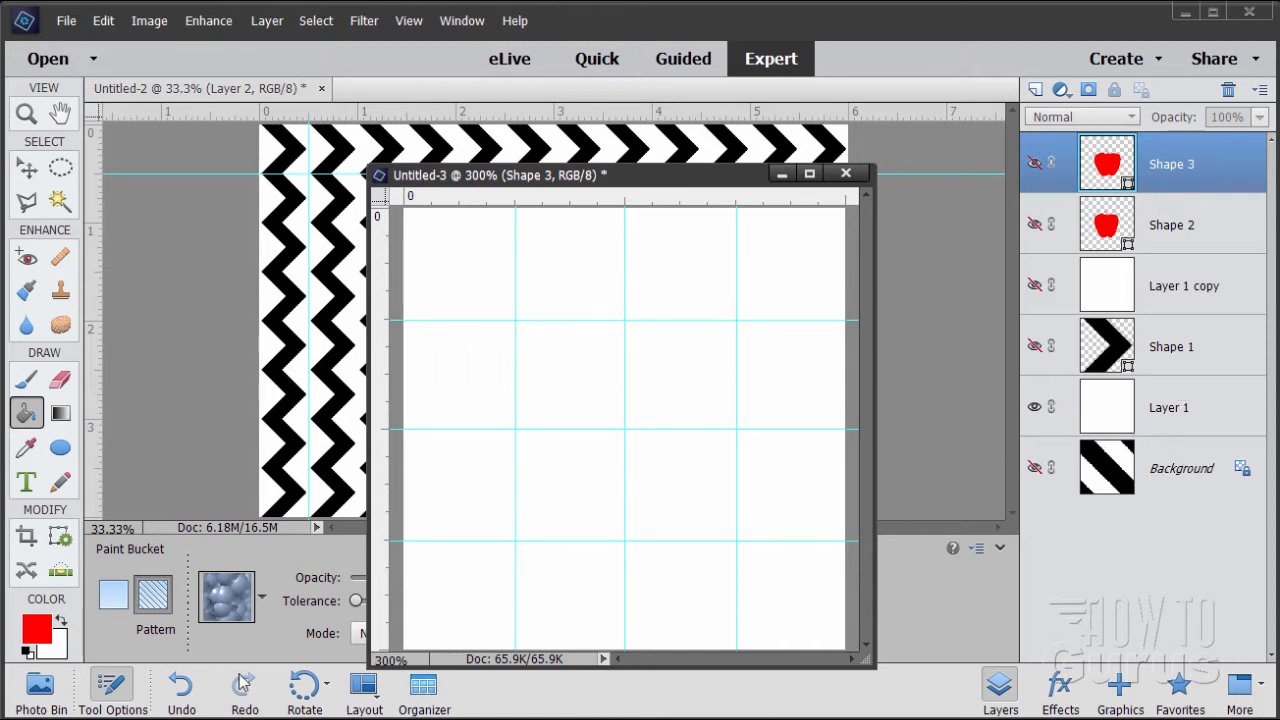
Reset the colors to default black and white and add the solid chevron from the Shapes graphics to the Untitled-3 tile
{"action": "left_click", "coordinate": [29, 652]}
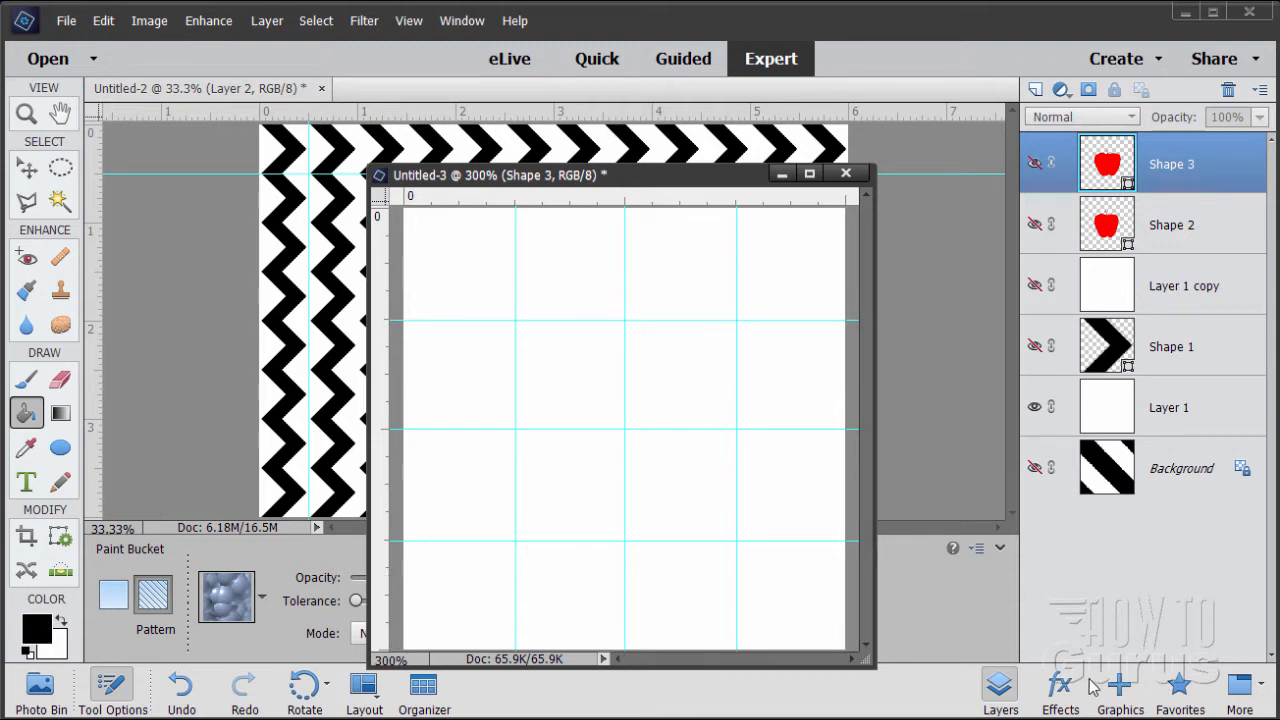
{"action": "left_click", "coordinate": [1120, 688]}
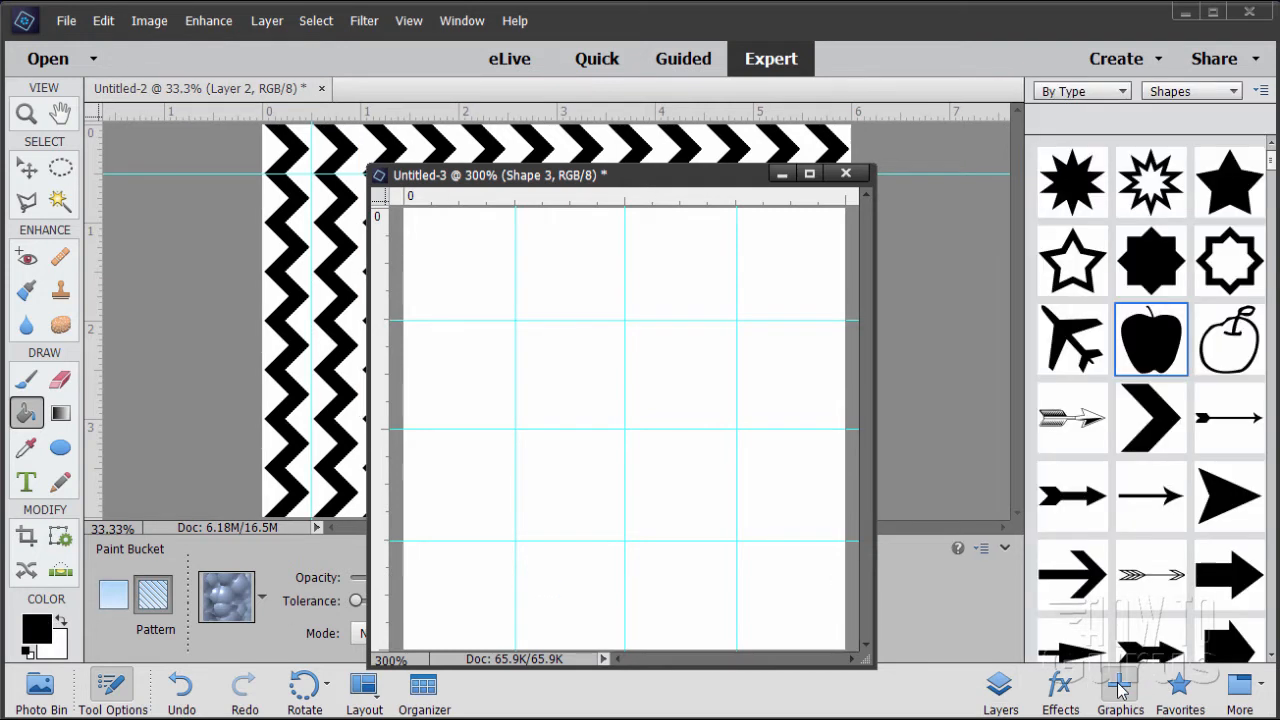
{"action": "double_click", "coordinate": [1148, 420]}
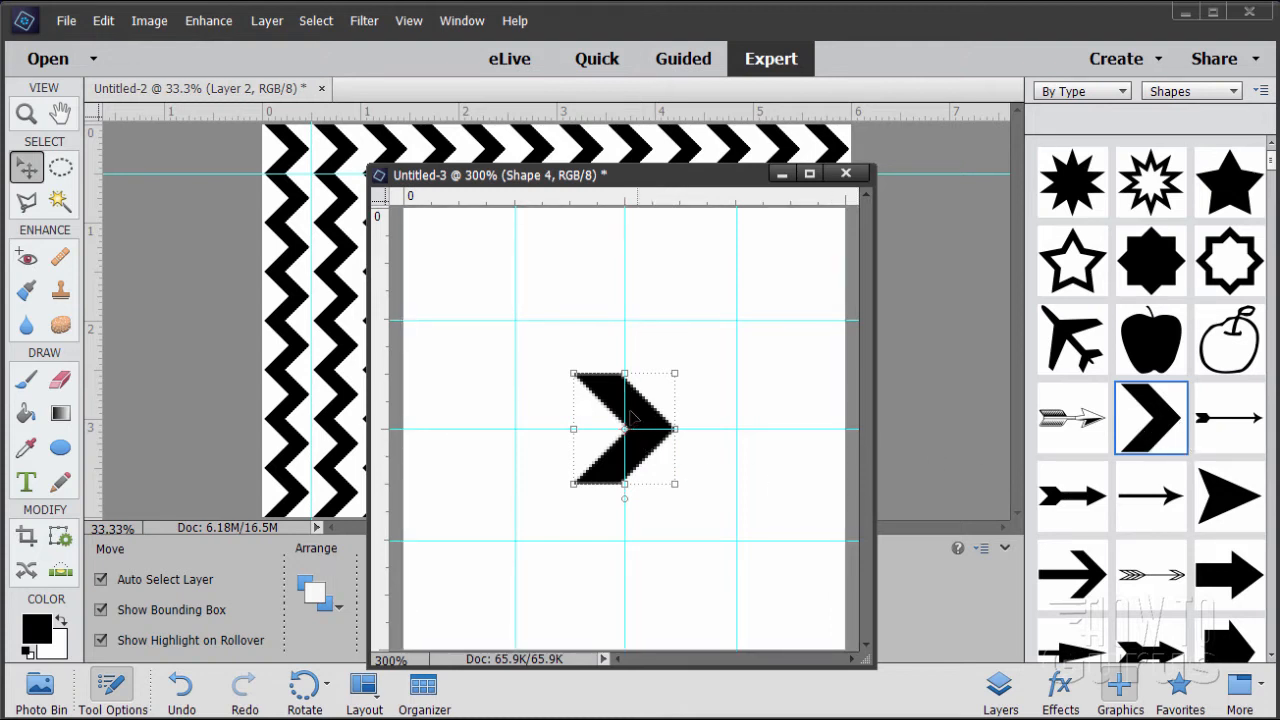
Scale the chevron to span the full height of the tile, centered on the guides, and apply the transform
{"action": "left_click_drag", "start_coordinate": [573, 373], "coordinate": [401, 232]}
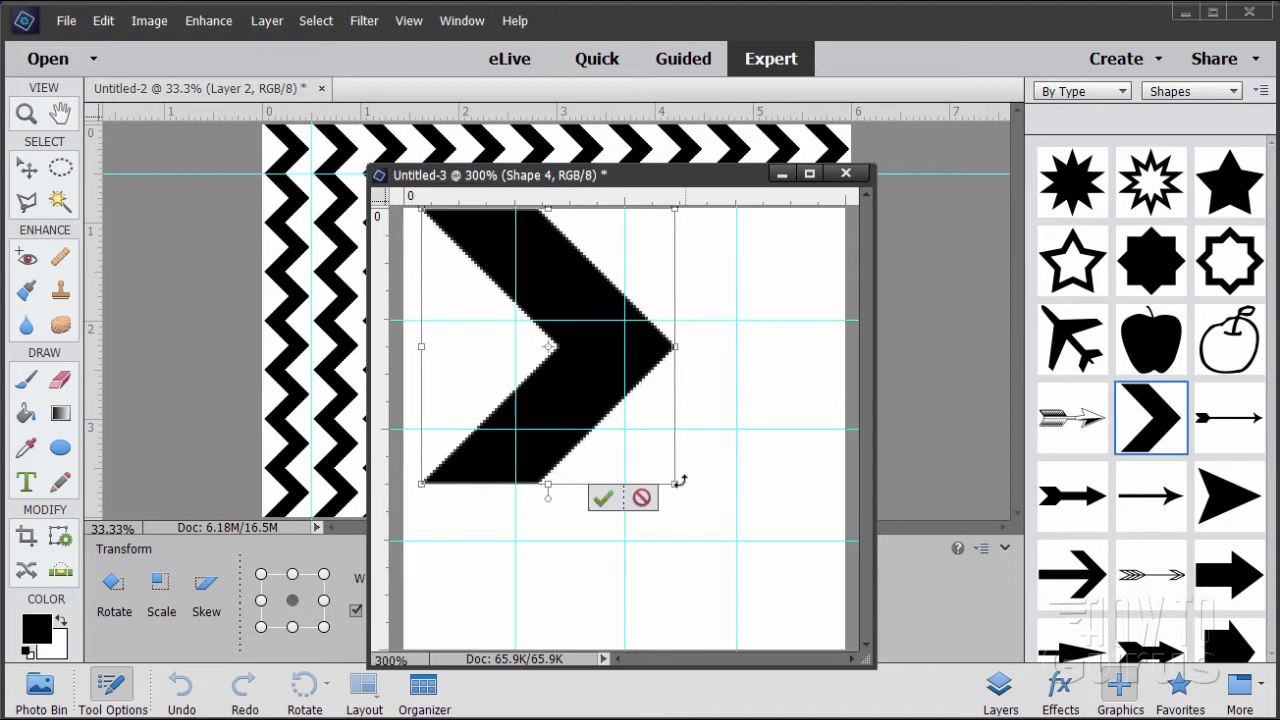
{"action": "left_click_drag", "start_coordinate": [680, 482], "coordinate": [826, 653]}
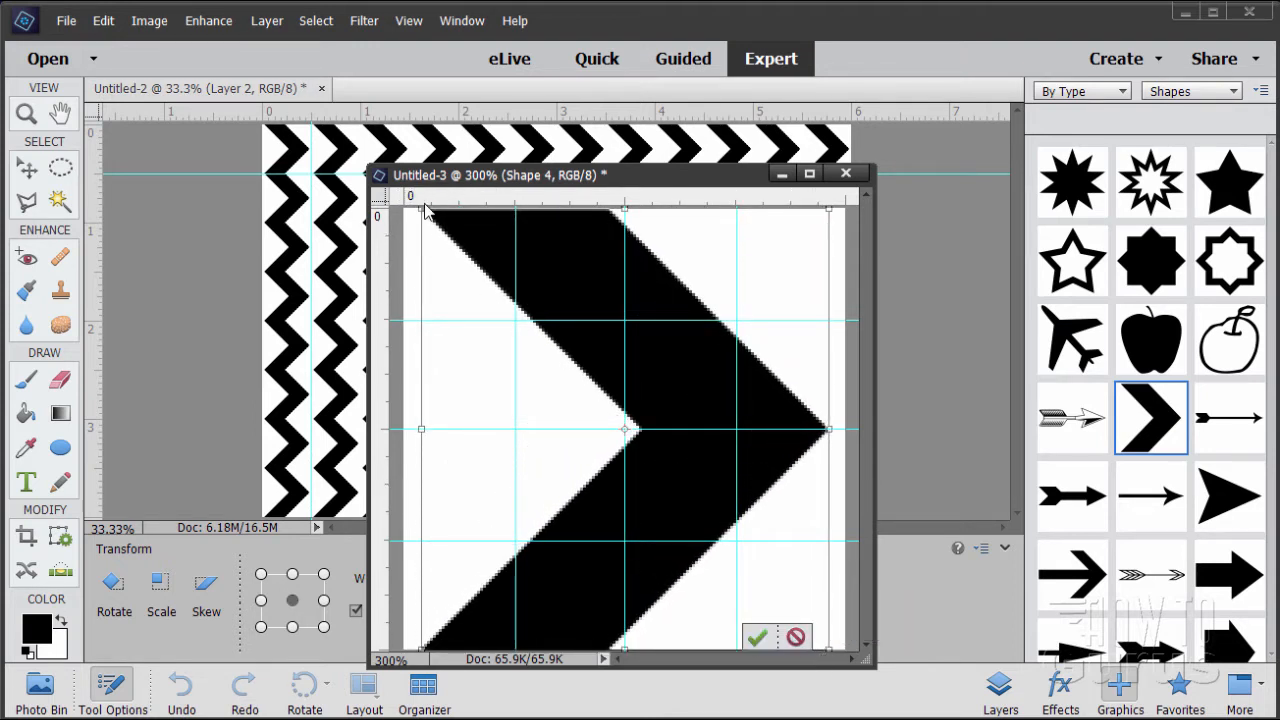
{"action": "left_click_drag", "start_coordinate": [422, 207], "coordinate": [418, 207]}
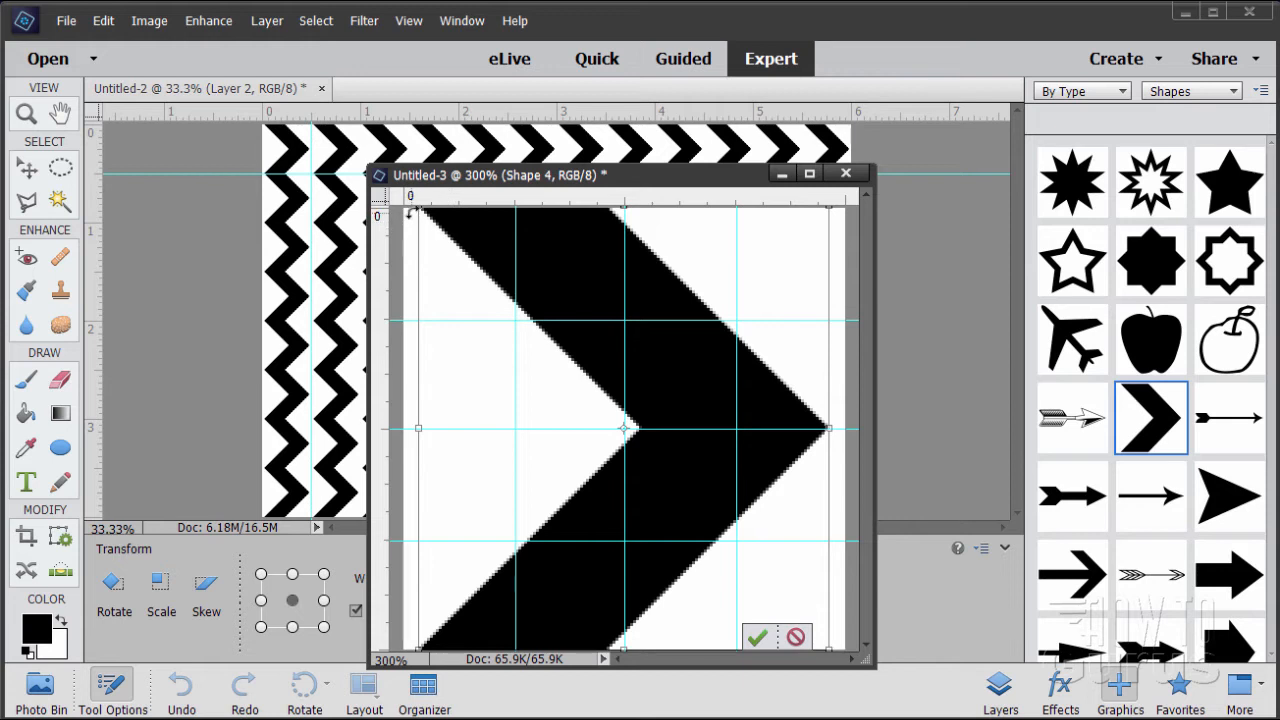
{"action": "left_click_drag", "start_coordinate": [416, 208], "coordinate": [431, 219]}
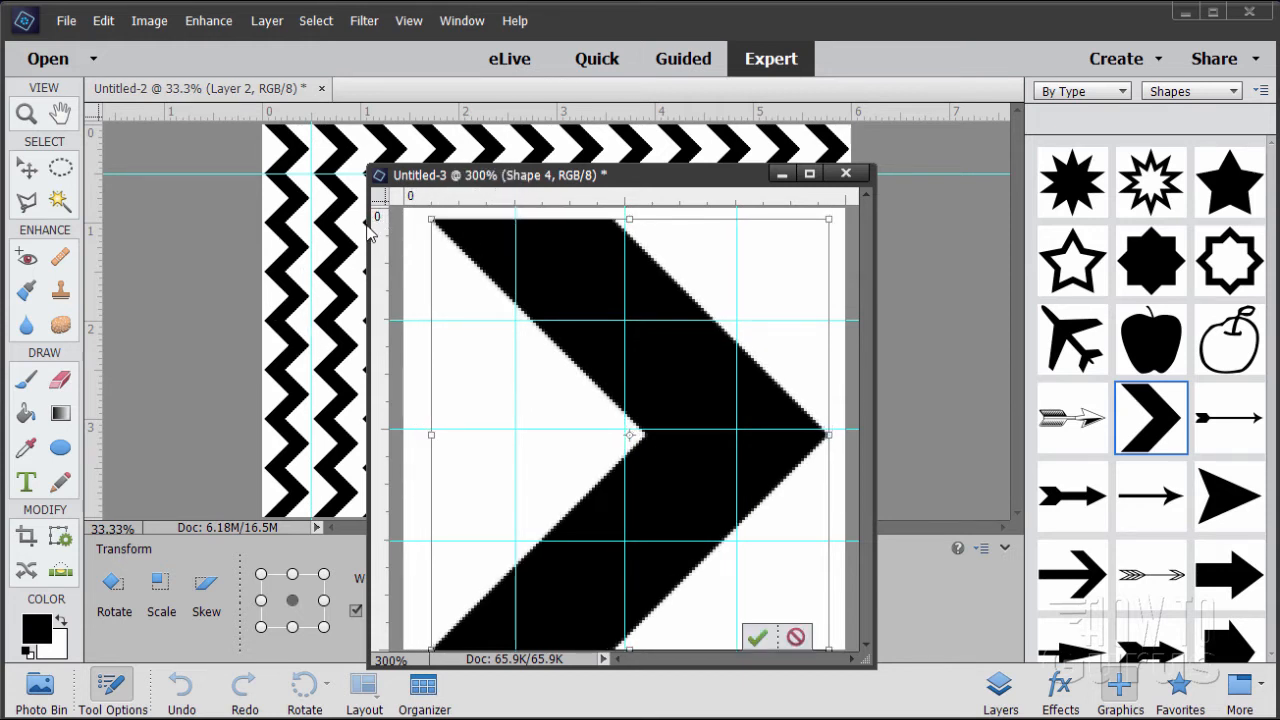
{"action": "mouse_move", "coordinate": [424, 226]}
{"action": "left_mouse_down"}
{"action": "mouse_move", "coordinate": [410, 200]}
{"action": "mouse_move", "coordinate": [418, 207]}
{"action": "left_mouse_up"}
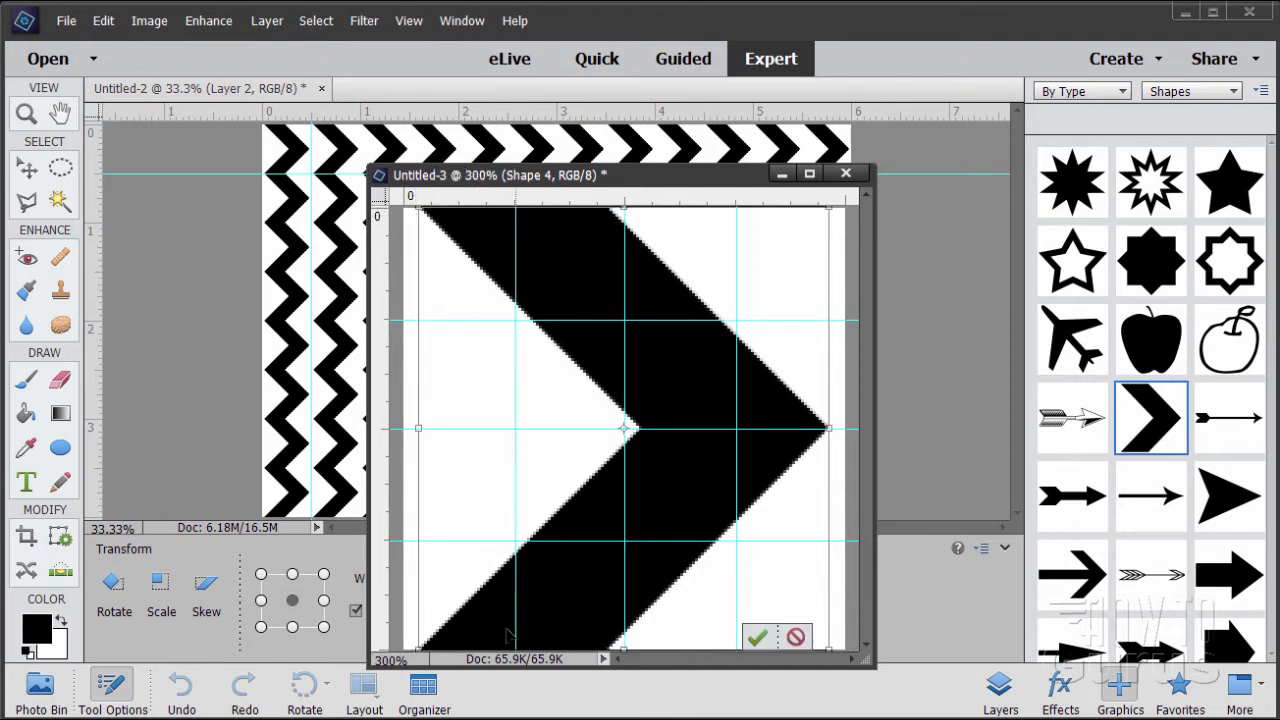
{"action": "left_click_drag", "start_coordinate": [421, 650], "coordinate": [420, 648]}
{"action": "left_click", "coordinate": [757, 640]}
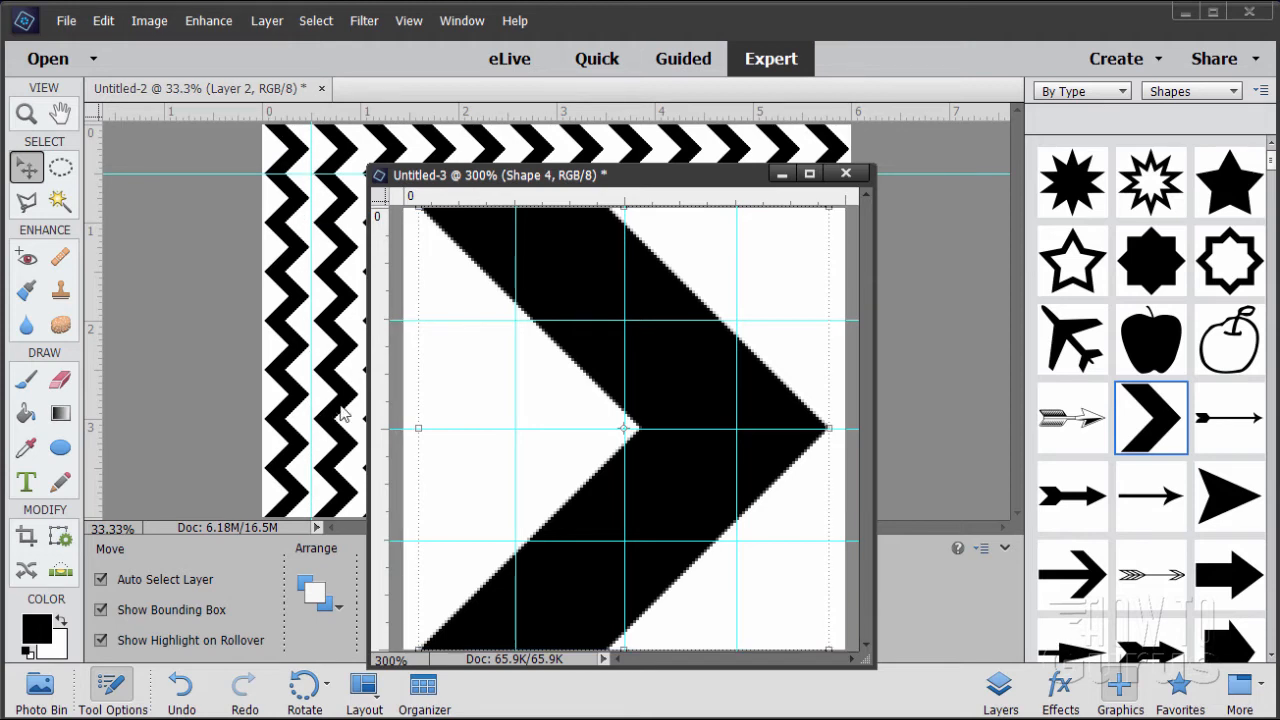
Define the chevron tile as a pattern named zigzag and display the Paint Bucket's pattern list
{"action": "left_click", "coordinate": [108, 24]}
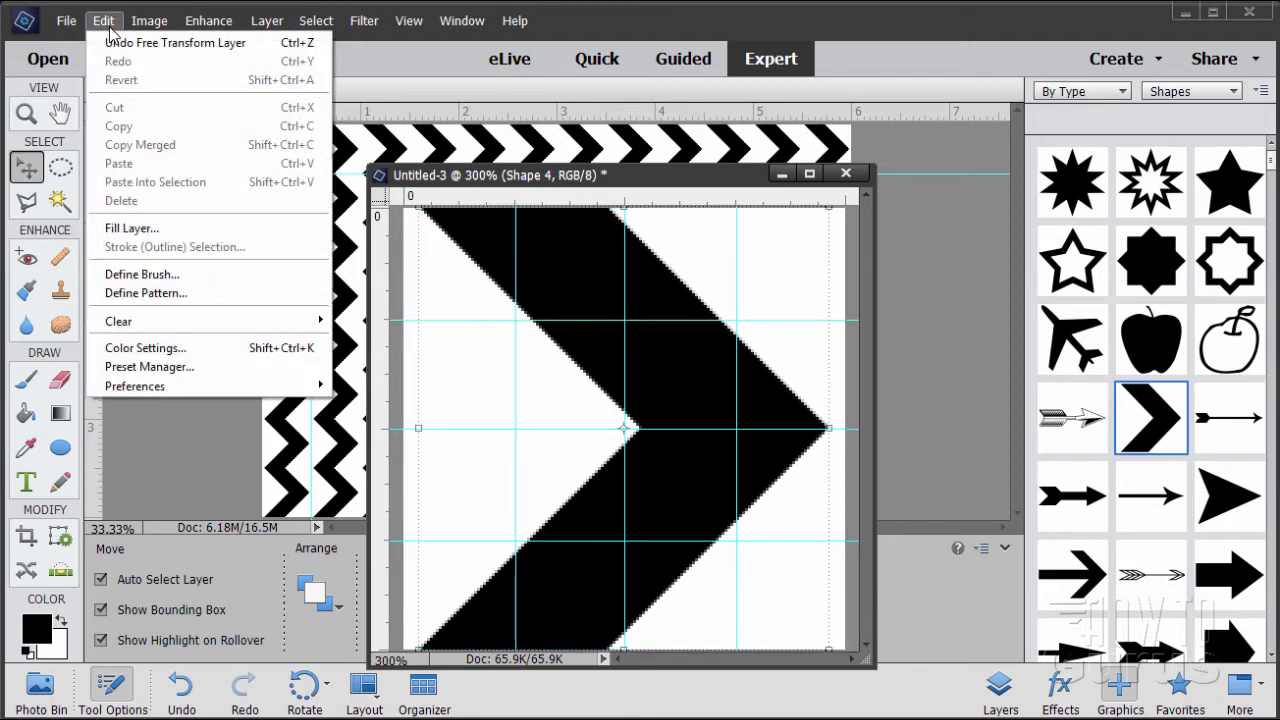
{"action": "left_click", "coordinate": [152, 293]}
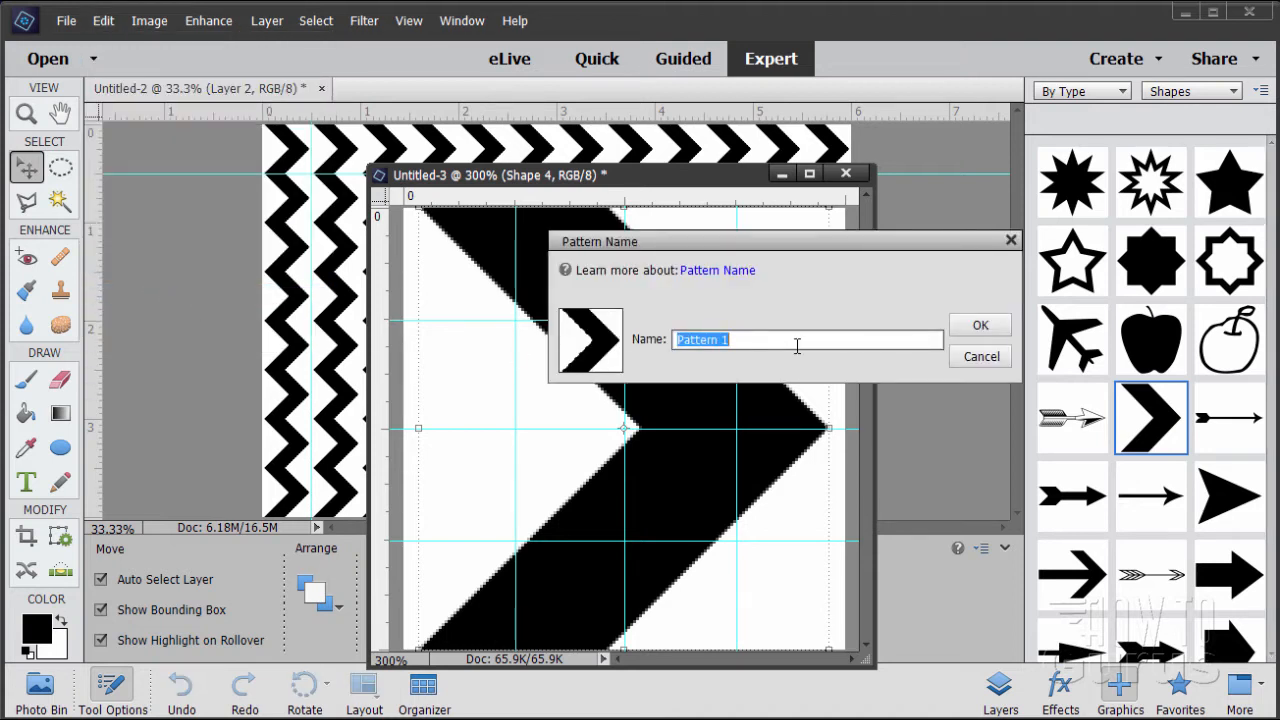
{"action": "type", "text": "zigzag"}
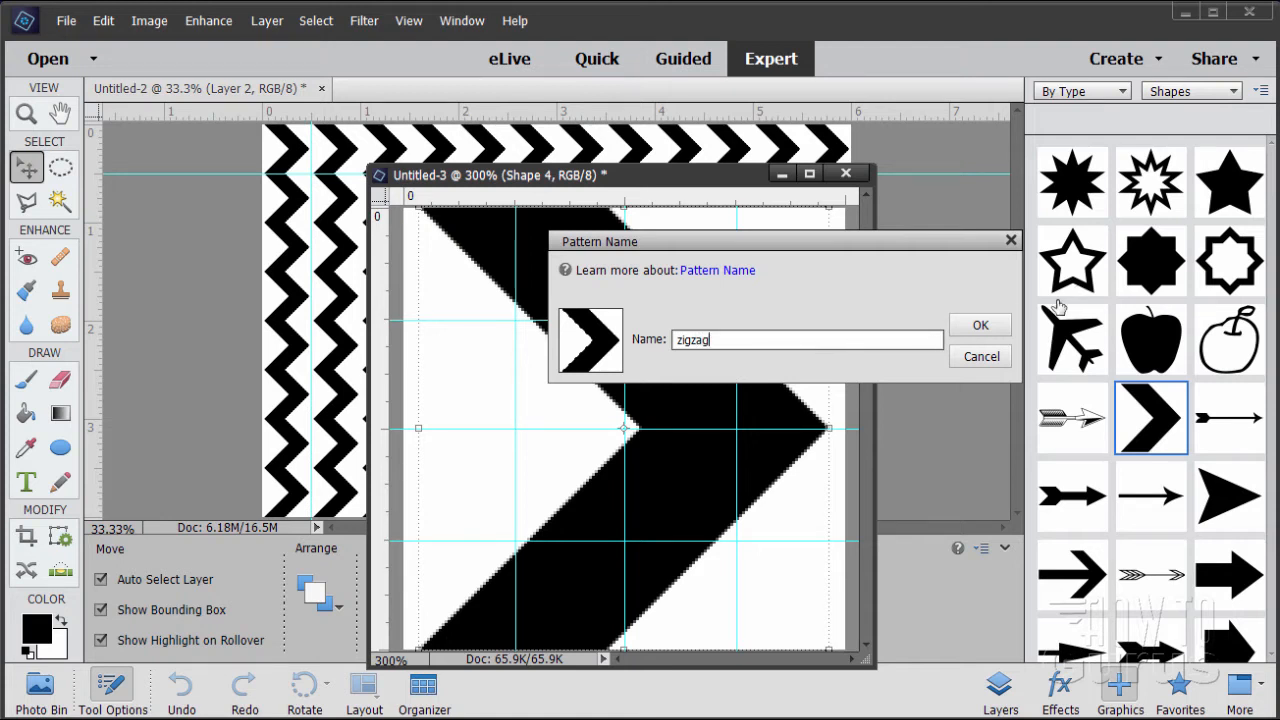
{"action": "left_click", "coordinate": [981, 324]}
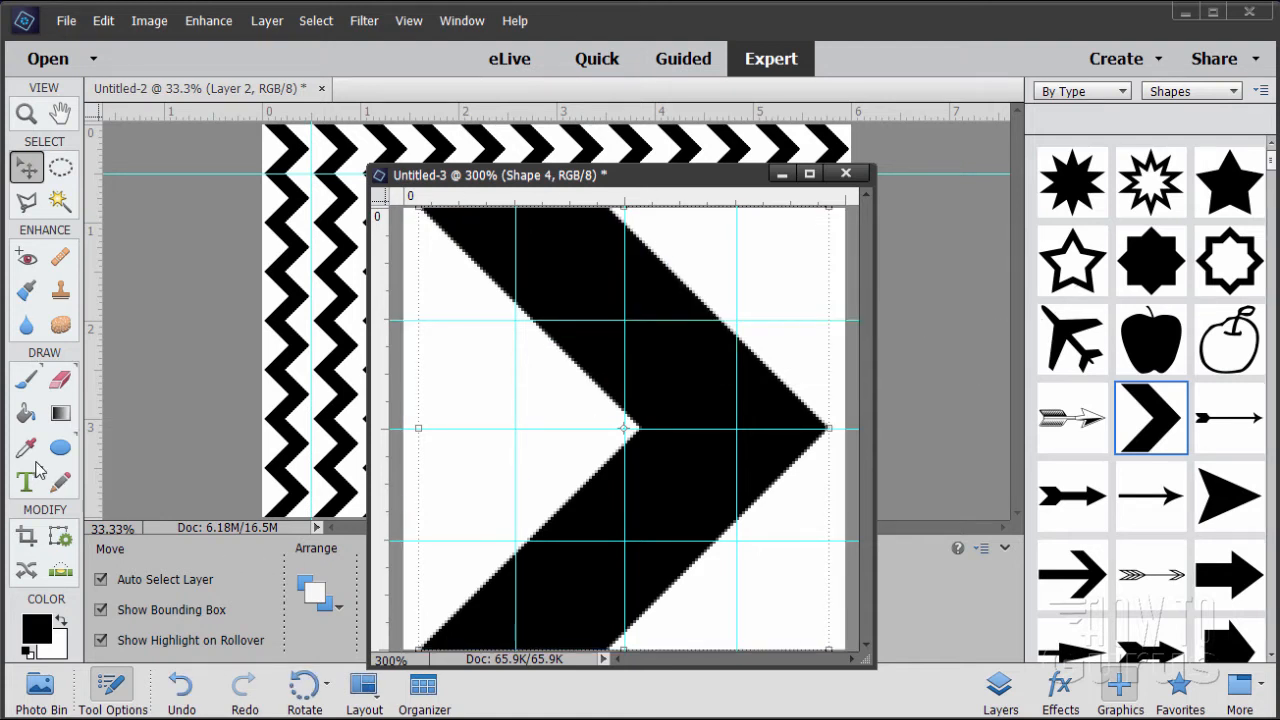
{"action": "left_click", "coordinate": [20, 420]}
{"action": "left_click", "coordinate": [259, 604]}
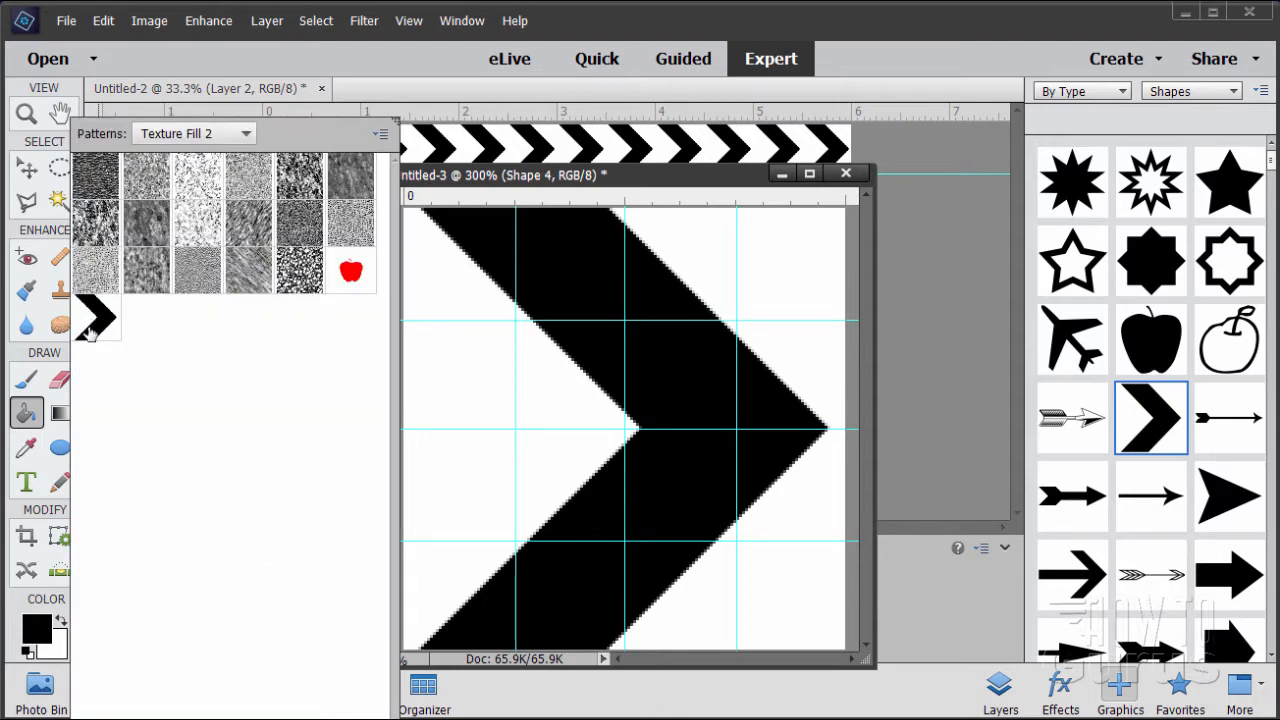
Compare the chevron tile in Untitled-3 with the repeating zigzag fill in Untitled-2
{"action": "left_click", "coordinate": [396, 121]}
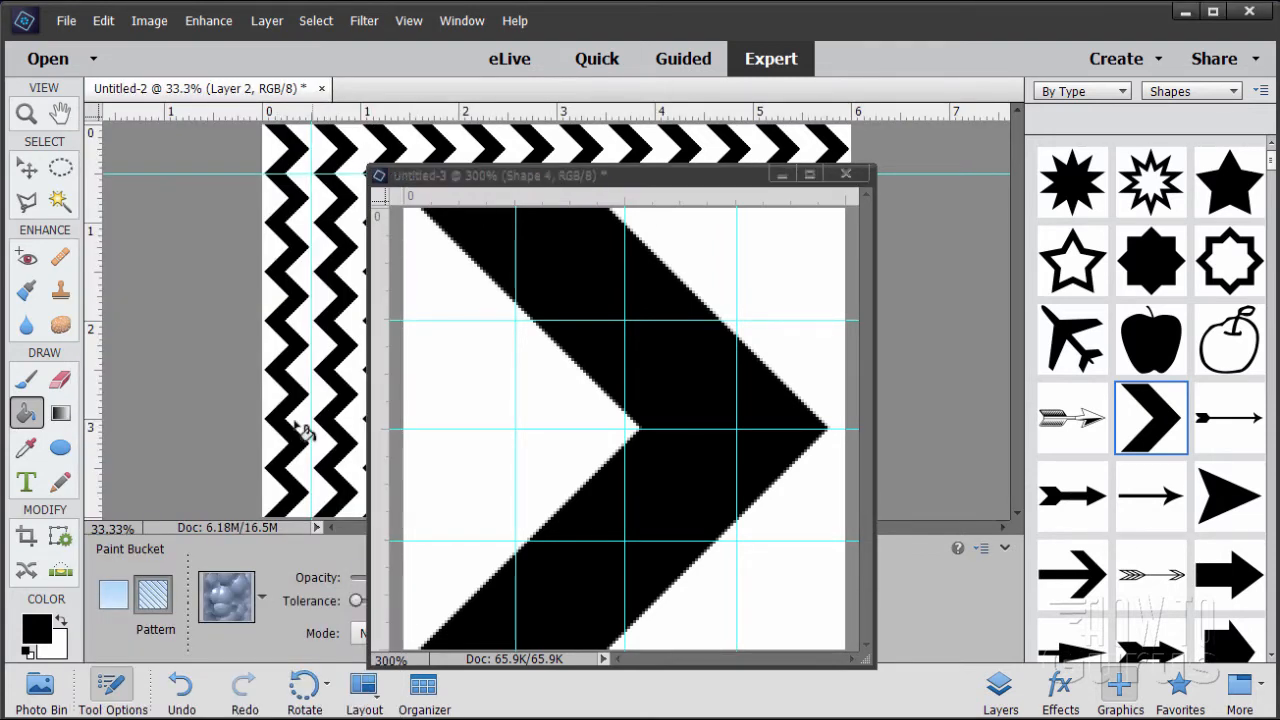
{"action": "left_click_drag", "start_coordinate": [572, 178], "coordinate": [782, 200]}
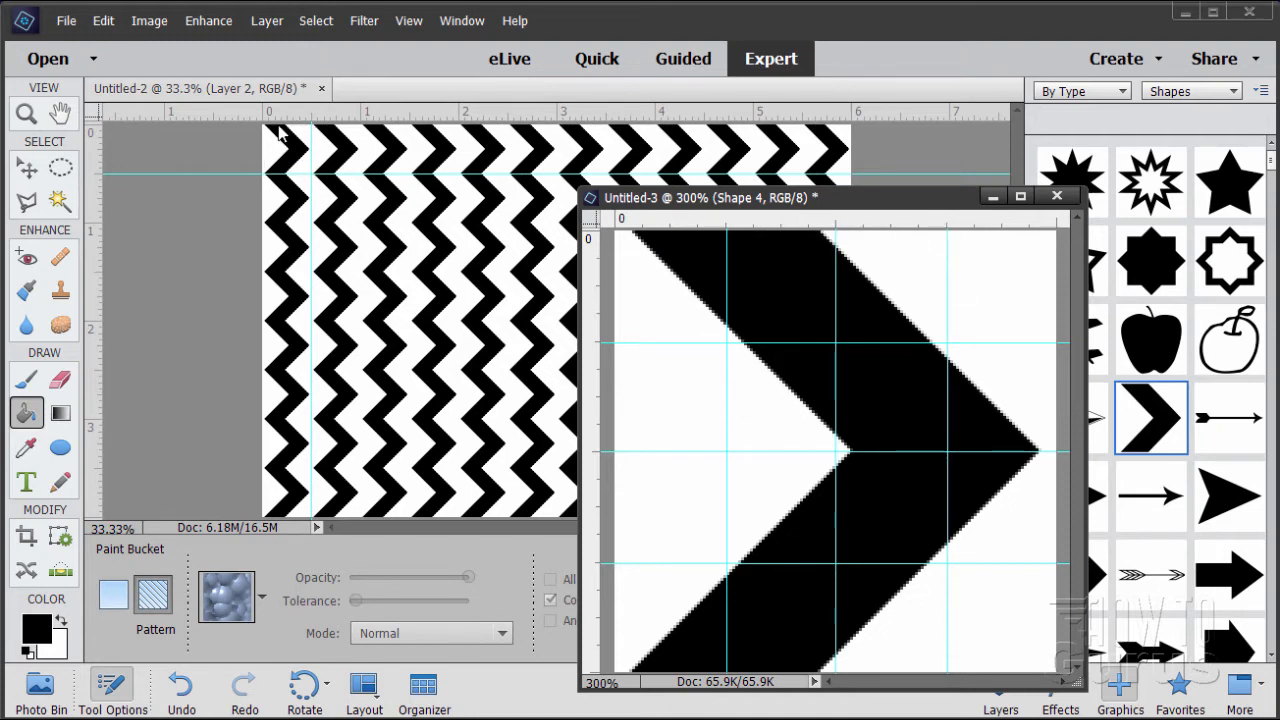
{"action": "left_click_drag", "start_coordinate": [705, 203], "coordinate": [407, 158]}
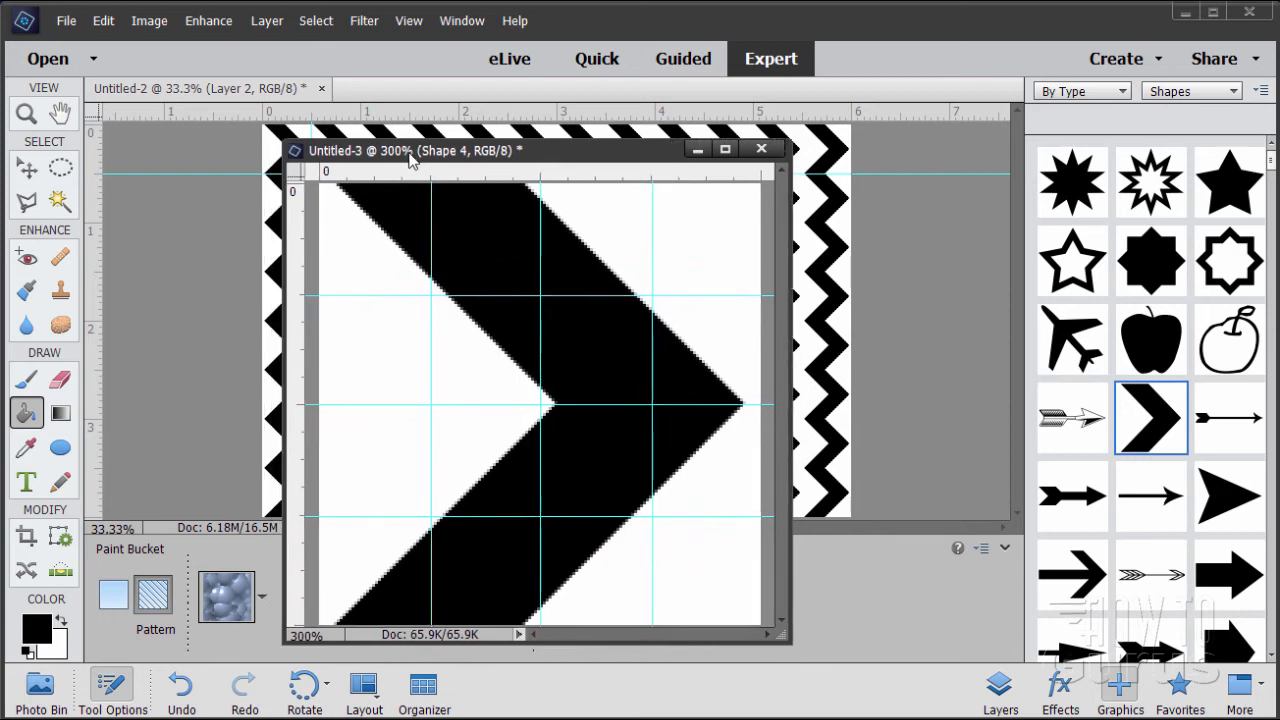
{"action": "left_click_drag", "start_coordinate": [625, 149], "coordinate": [603, 122]}
{"action": "left_click_drag", "start_coordinate": [782, 629], "coordinate": [838, 521]}
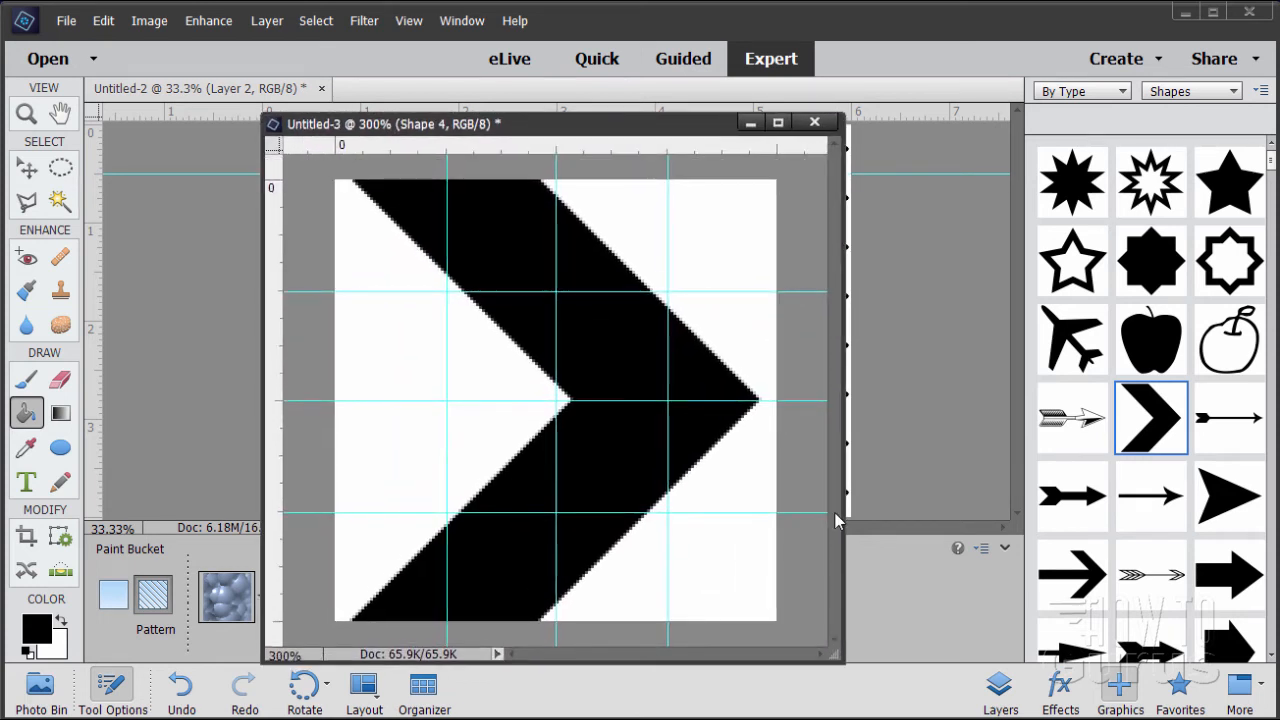
{"action": "left_click_drag", "start_coordinate": [698, 125], "coordinate": [705, 159]}
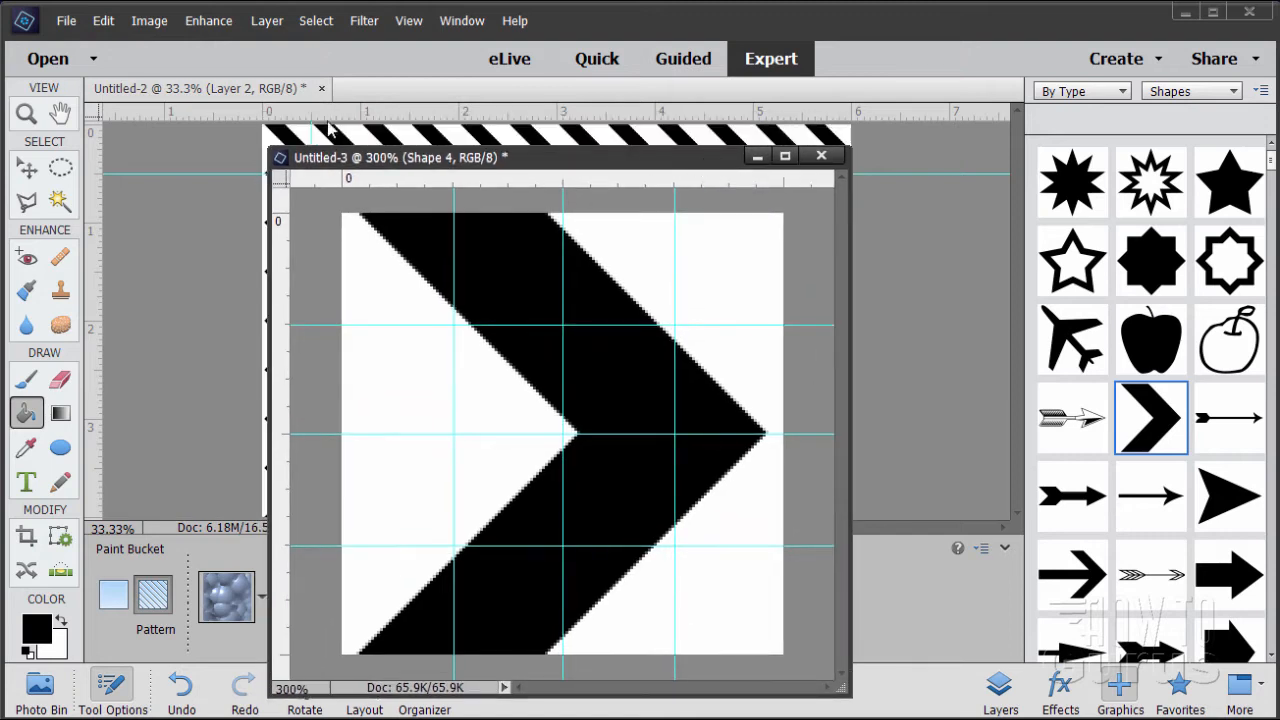
{"action": "left_click_drag", "start_coordinate": [581, 160], "coordinate": [789, 560]}
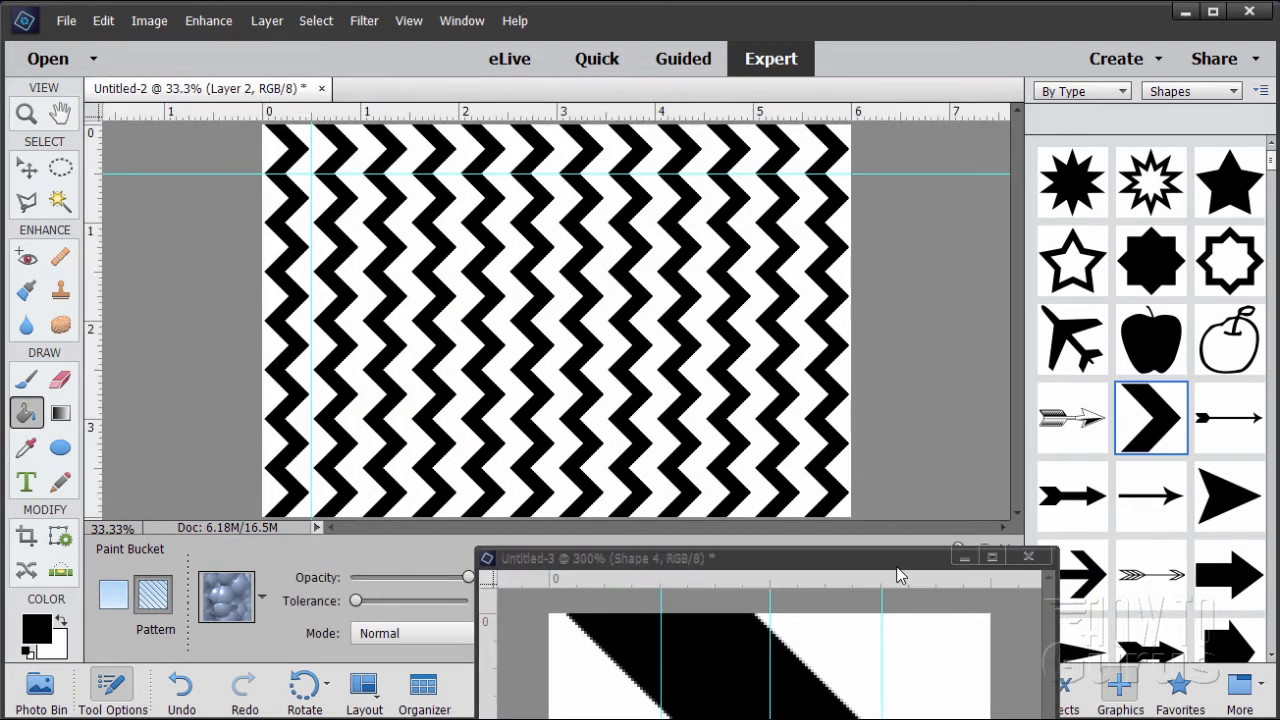
{"action": "left_click_drag", "start_coordinate": [898, 560], "coordinate": [795, 553]}
In Untitled-3, hide the Shape 4 and Layer 1 layers and show only the diagonally striped Background tile
{"action": "left_click", "coordinate": [1008, 692]}
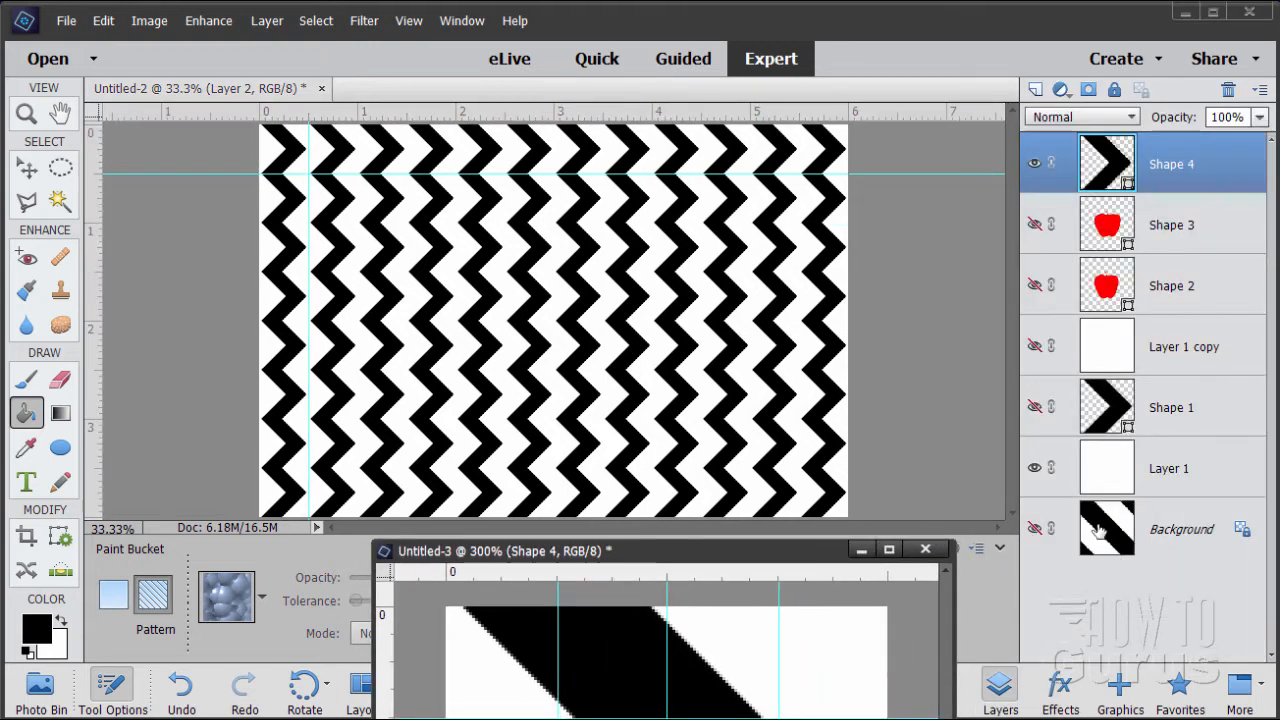
{"action": "left_click", "coordinate": [1034, 407]}
{"action": "left_click", "coordinate": [1034, 467]}
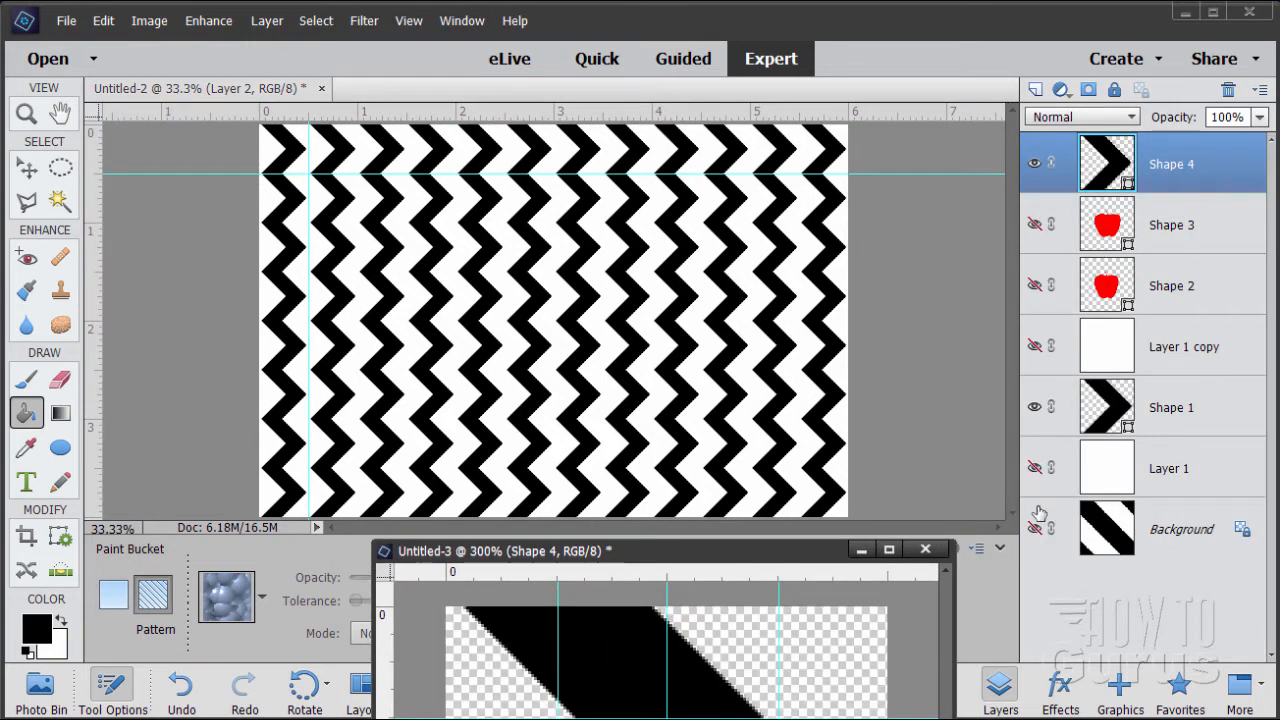
{"action": "left_click", "coordinate": [1034, 407]}
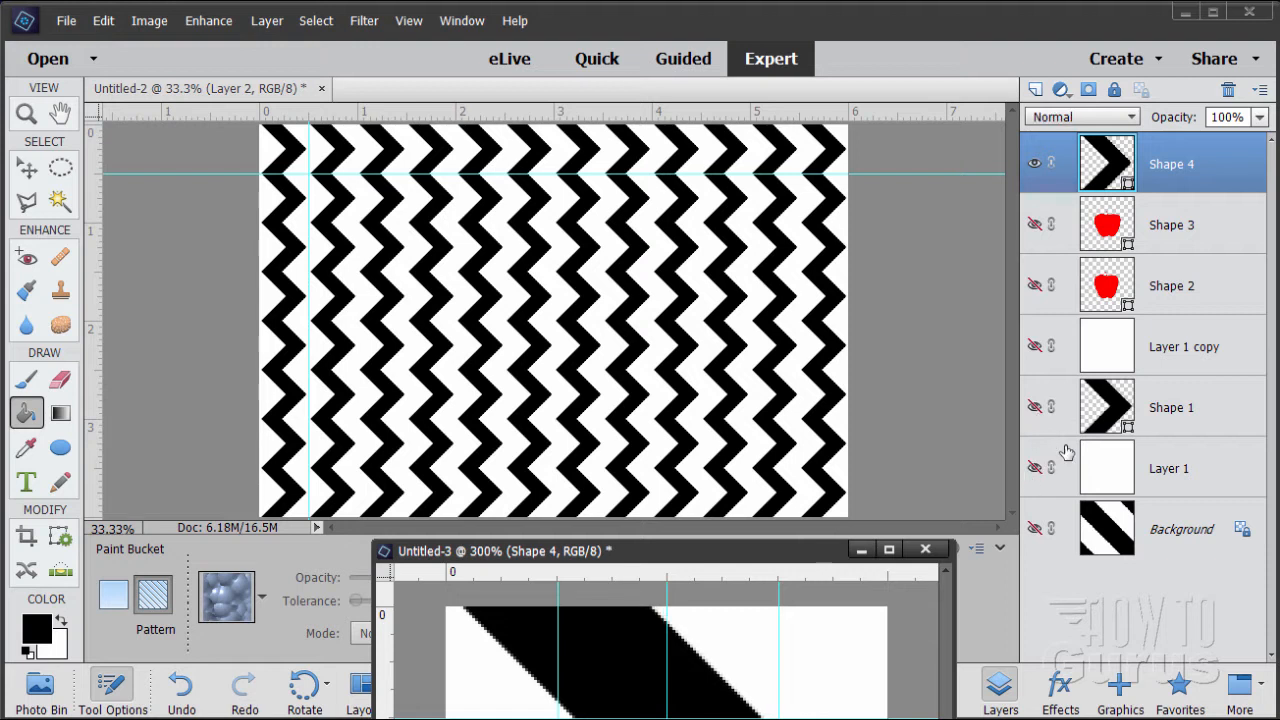
{"action": "left_click", "coordinate": [1036, 166]}
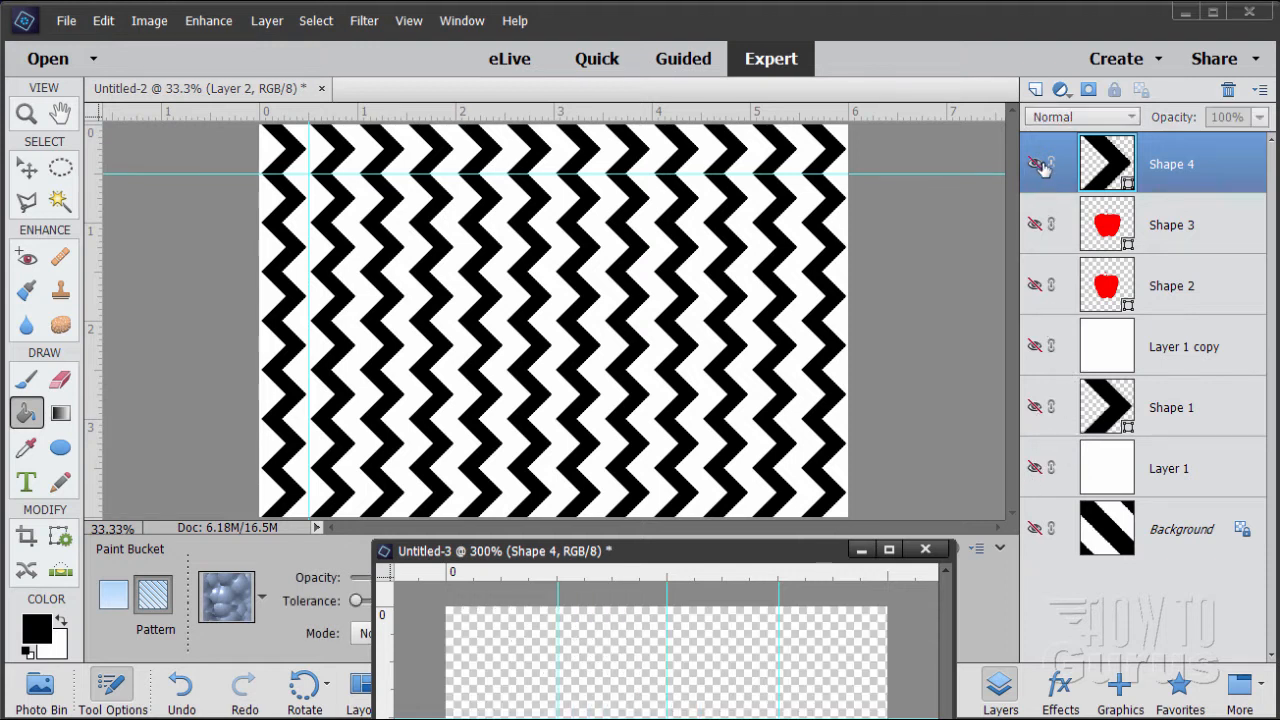
{"action": "left_click", "coordinate": [1034, 528]}
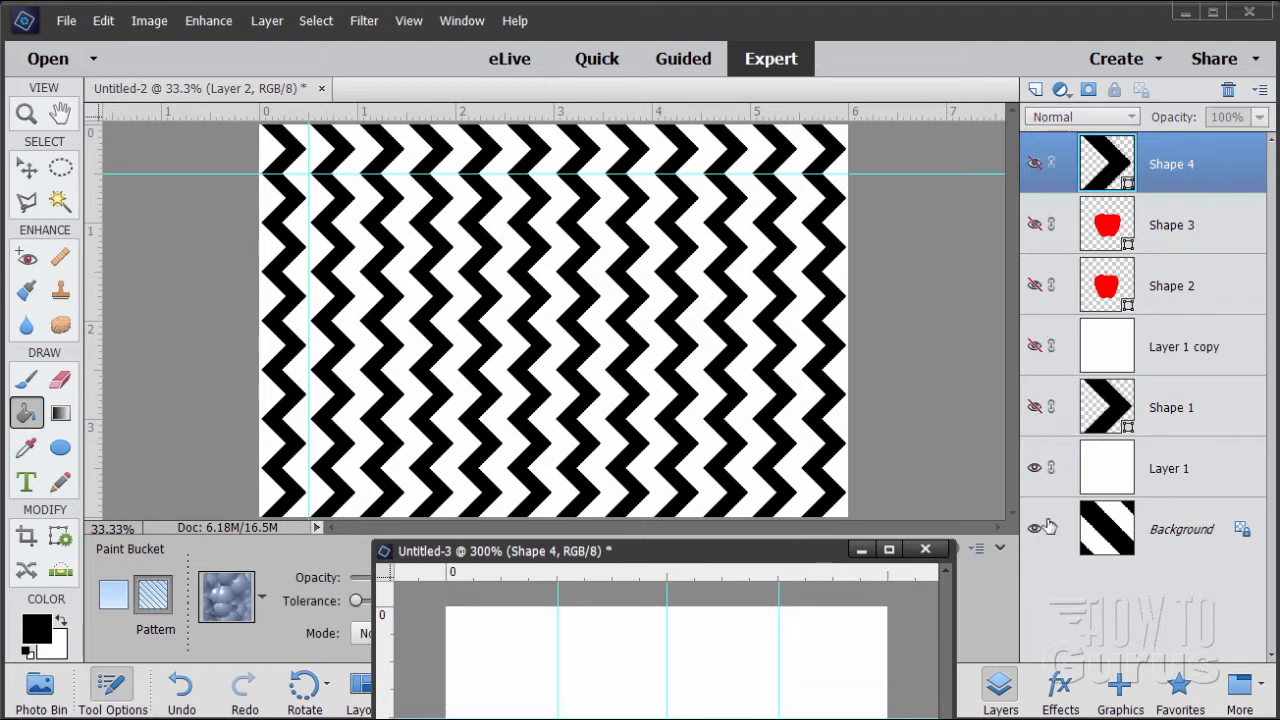
{"action": "left_click", "coordinate": [1036, 467]}
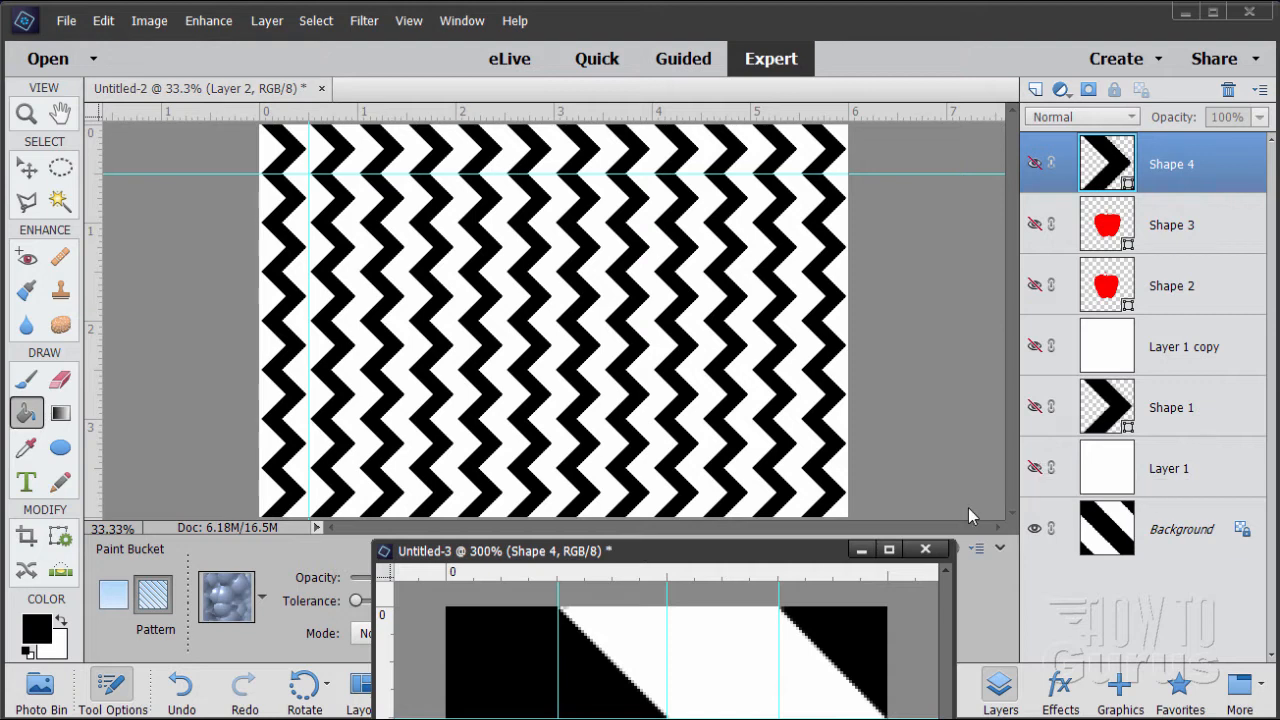
{"action": "left_click_drag", "start_coordinate": [838, 560], "coordinate": [808, 257]}
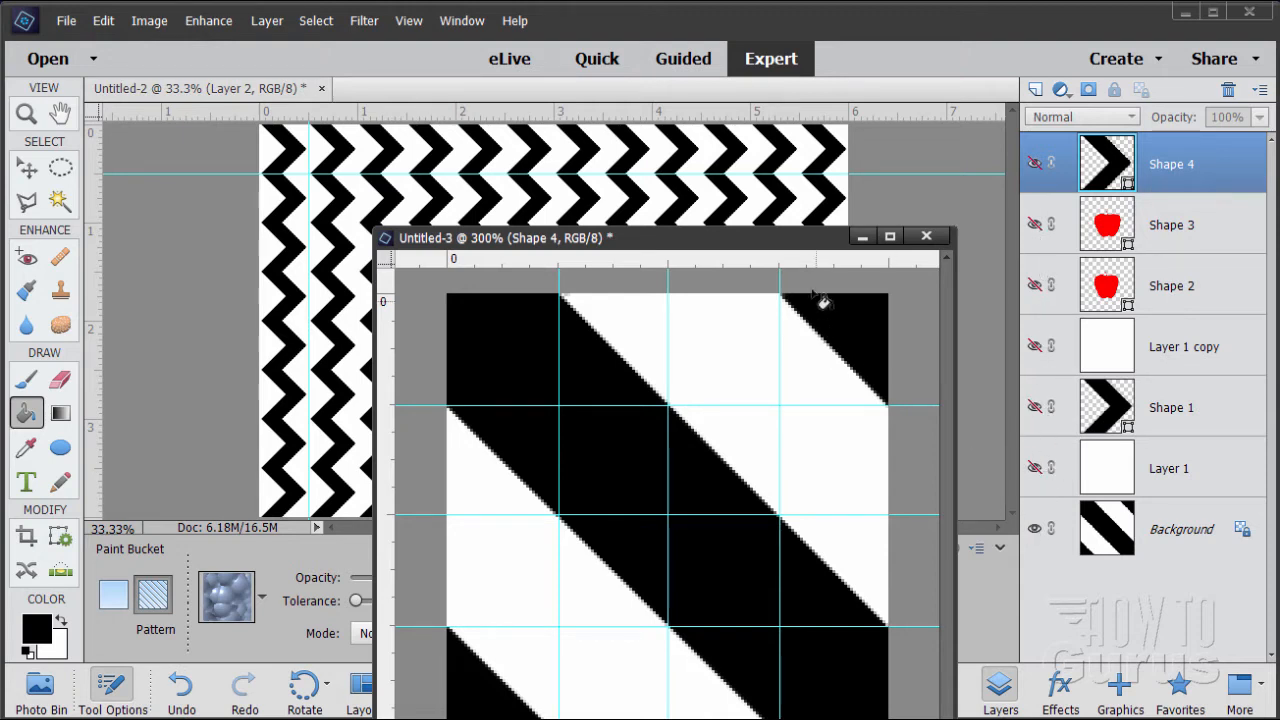
In Untitled-2, hide the zigzag Layer 1 to reveal the diagonal stripe pattern on the Background
{"action": "left_click_drag", "start_coordinate": [791, 240], "coordinate": [847, 562]}
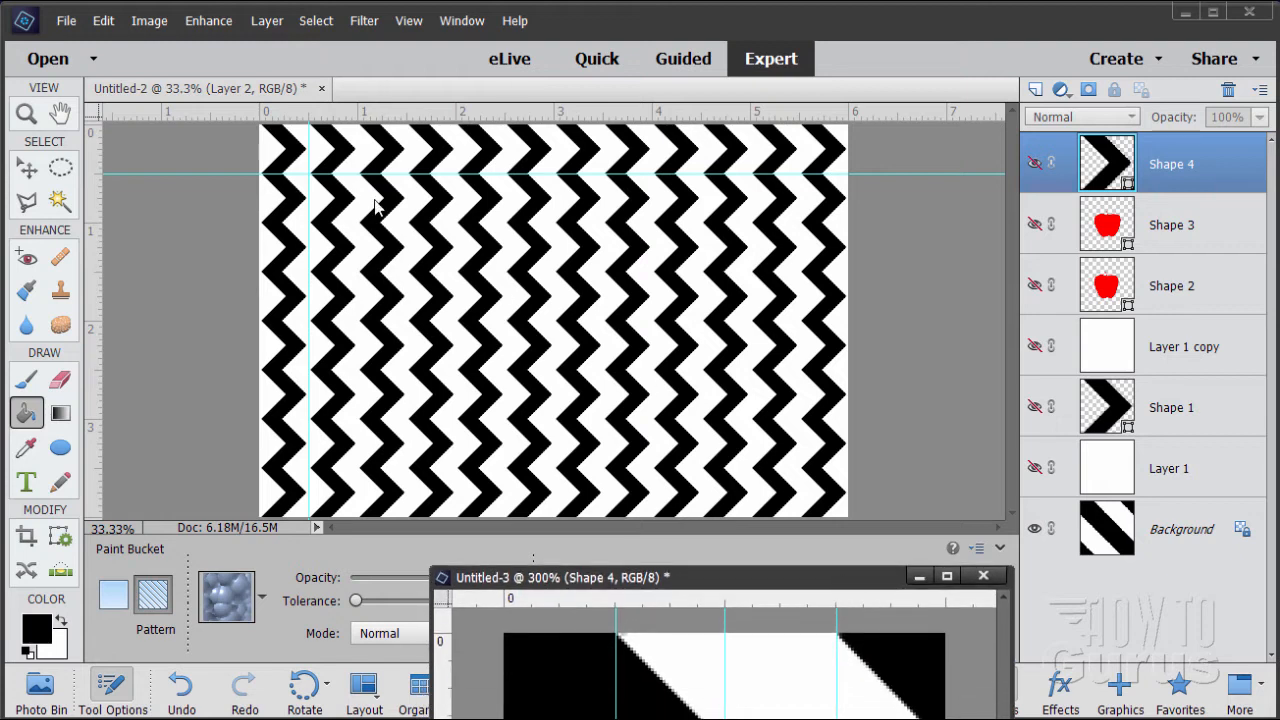
{"action": "left_click", "coordinate": [252, 96]}
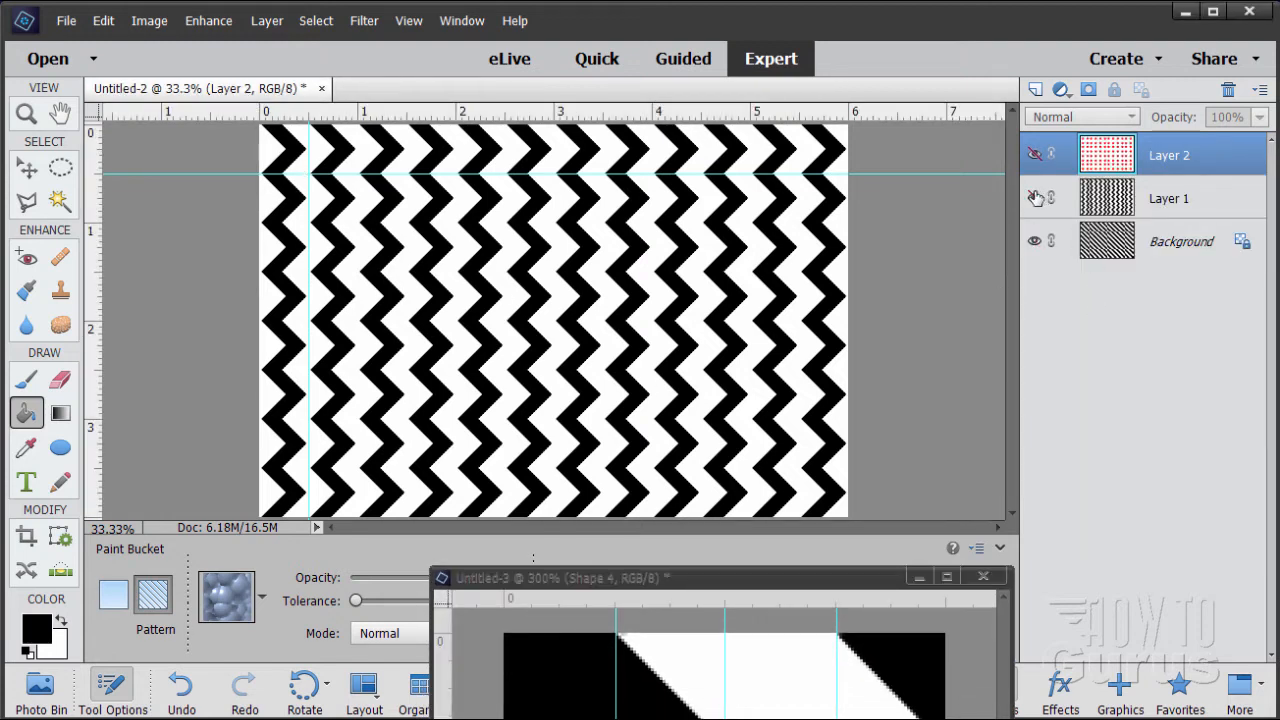
{"action": "left_click", "coordinate": [1036, 197]}
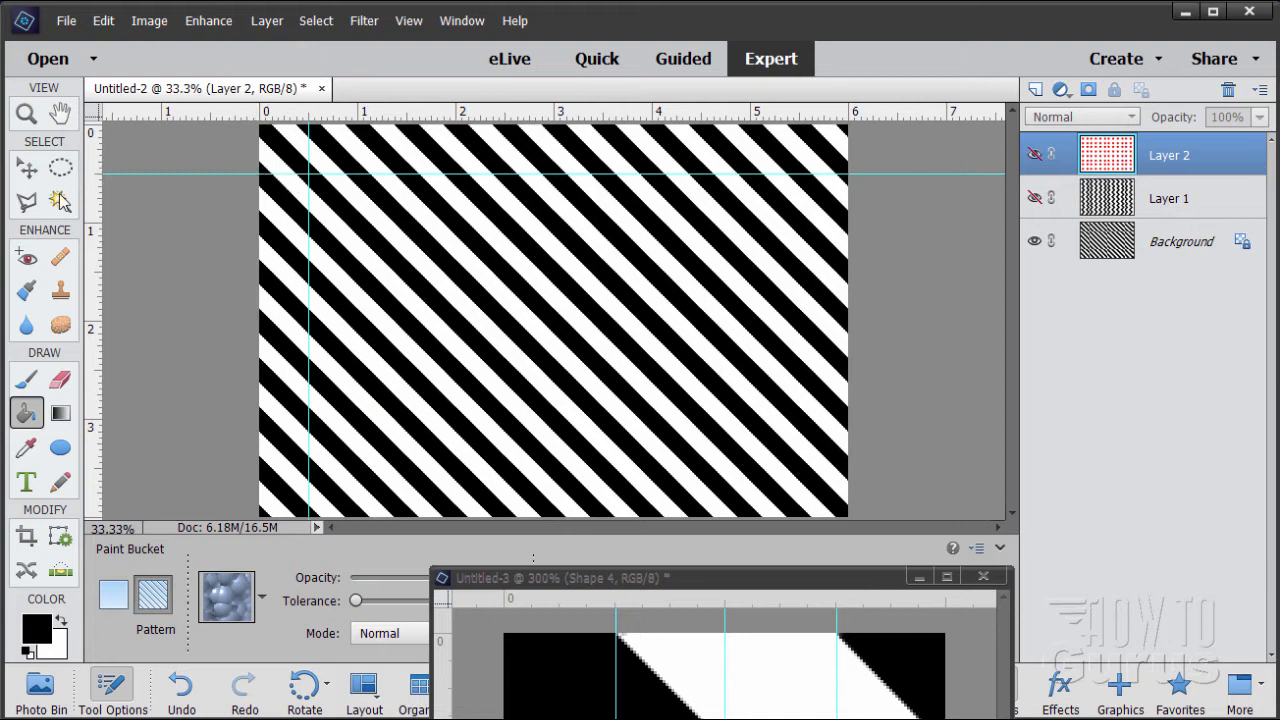
Add a vertical and a horizontal guide at 1 inch in Untitled-2
{"action": "left_click", "coordinate": [28, 170]}
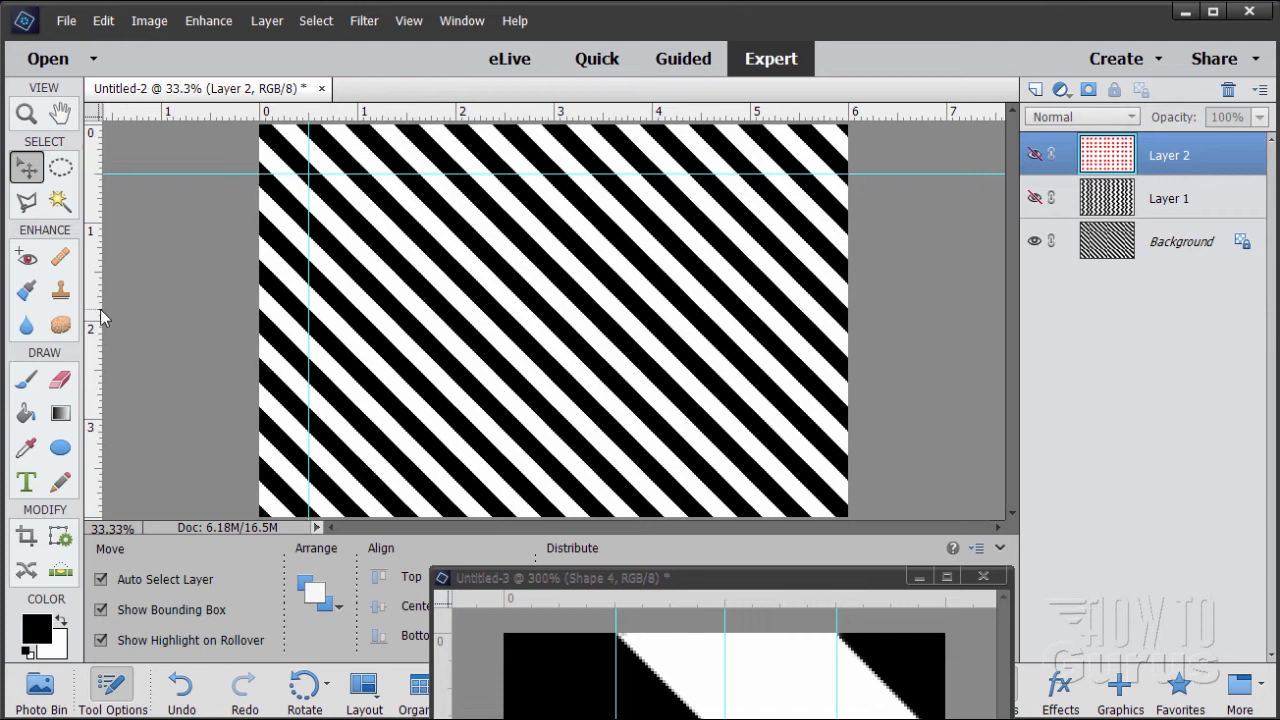
{"action": "left_click_drag", "start_coordinate": [101, 317], "coordinate": [360, 308]}
{"action": "left_click_drag", "start_coordinate": [394, 131], "coordinate": [412, 223]}
Examine at 100% zoom how the diagonal stripe tiles join along the guides in Untitled-2
{"action": "left_click", "coordinate": [27, 114]}
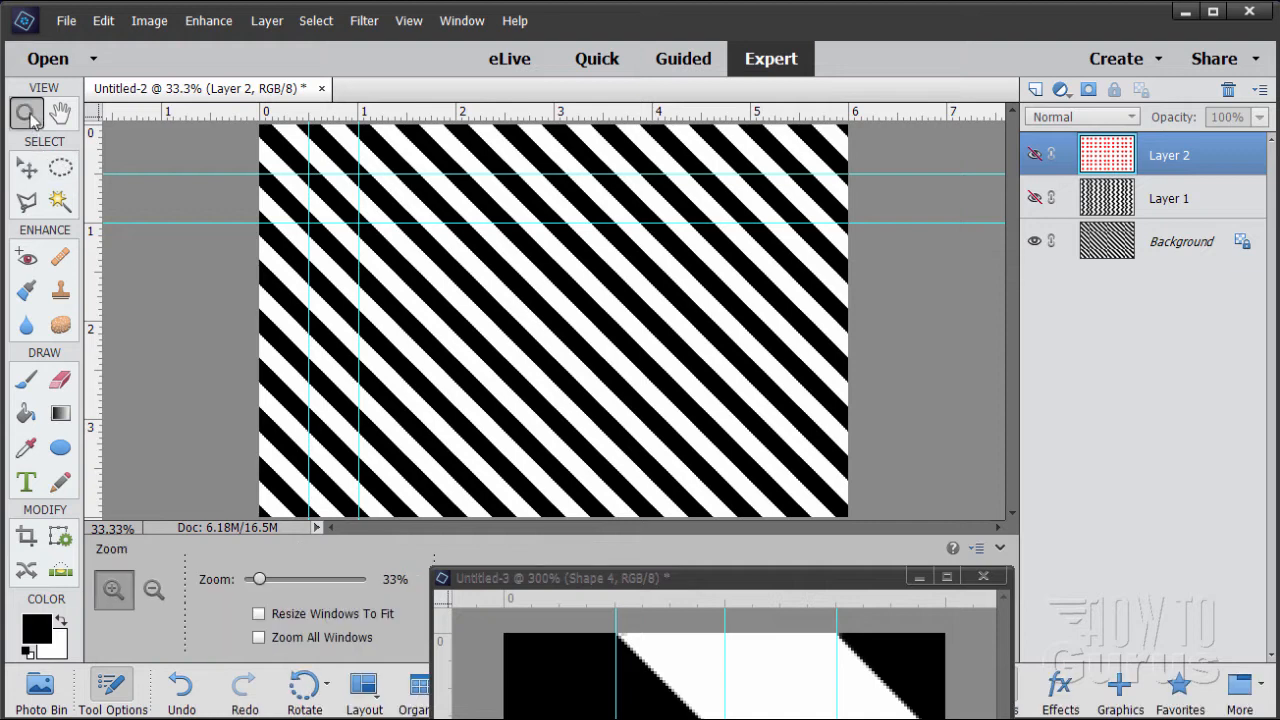
{"action": "left_click", "coordinate": [320, 192]}
{"action": "left_click", "coordinate": [329, 274]}
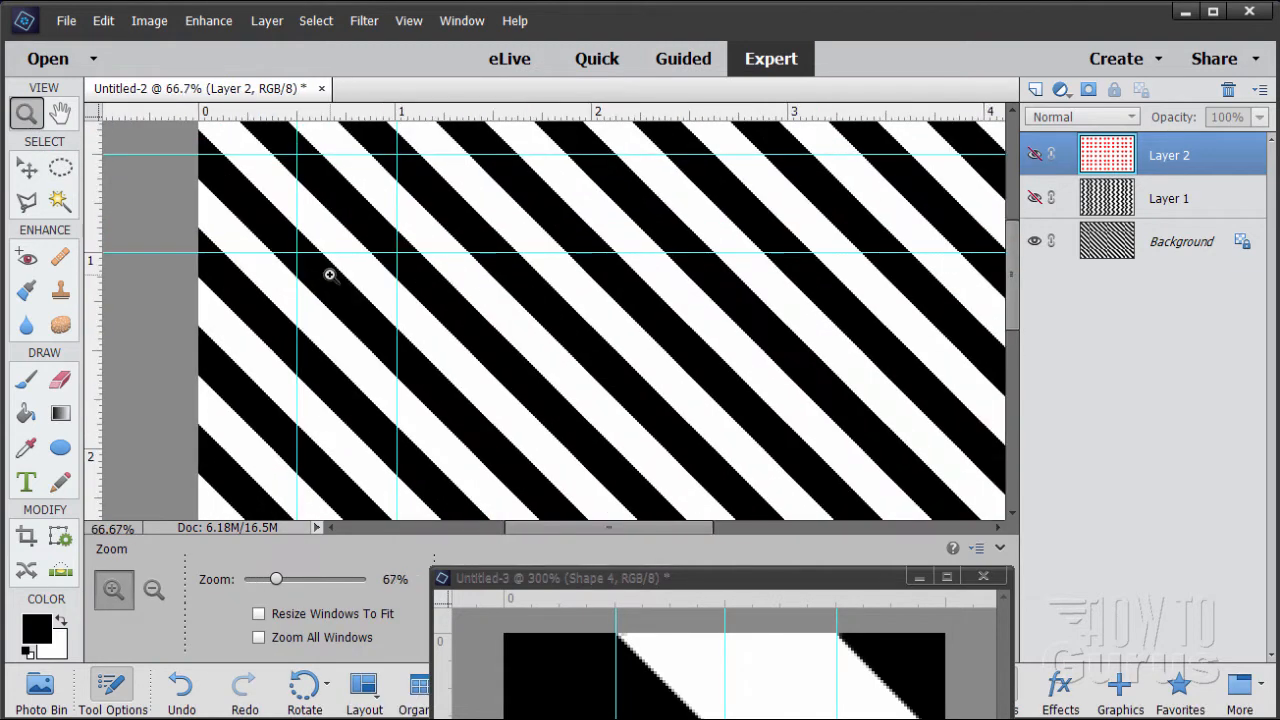
{"action": "left_click", "coordinate": [304, 287]}
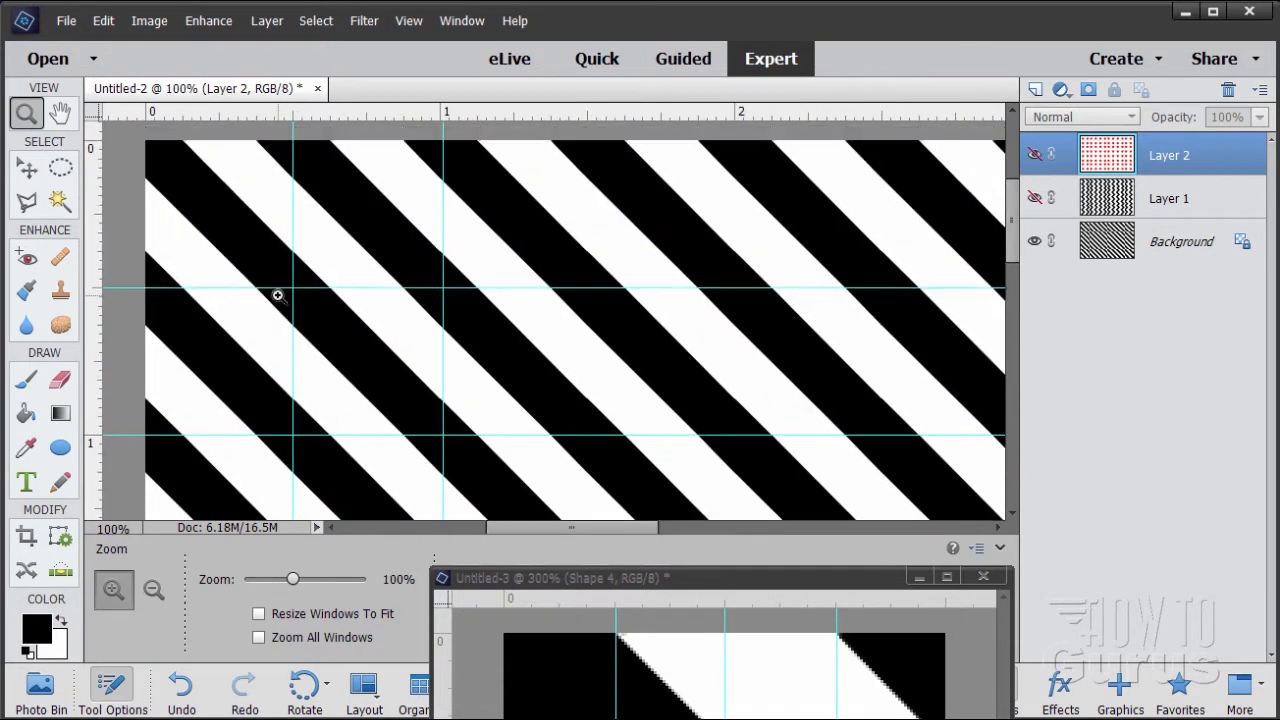
Bring Untitled-3 back into full view, hide its striped Background and show only the white Layer 1
{"action": "left_click", "coordinate": [27, 172]}
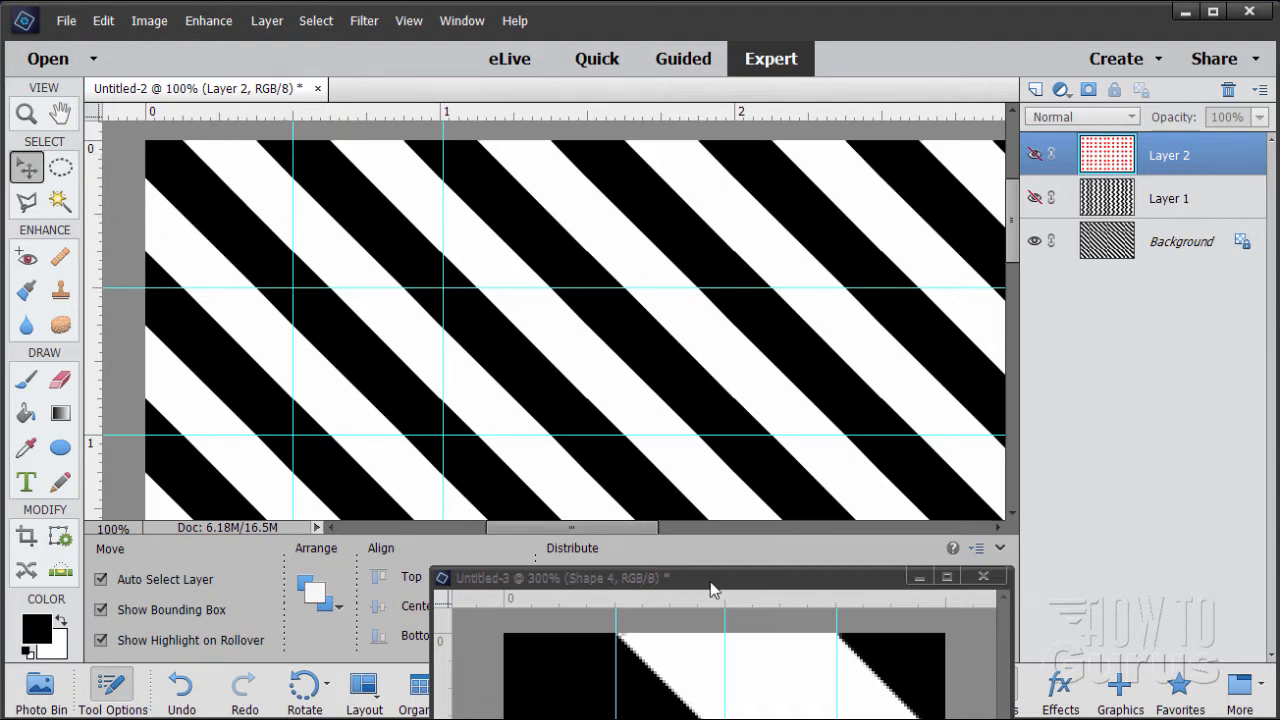
{"action": "left_click_drag", "start_coordinate": [711, 586], "coordinate": [551, 114]}
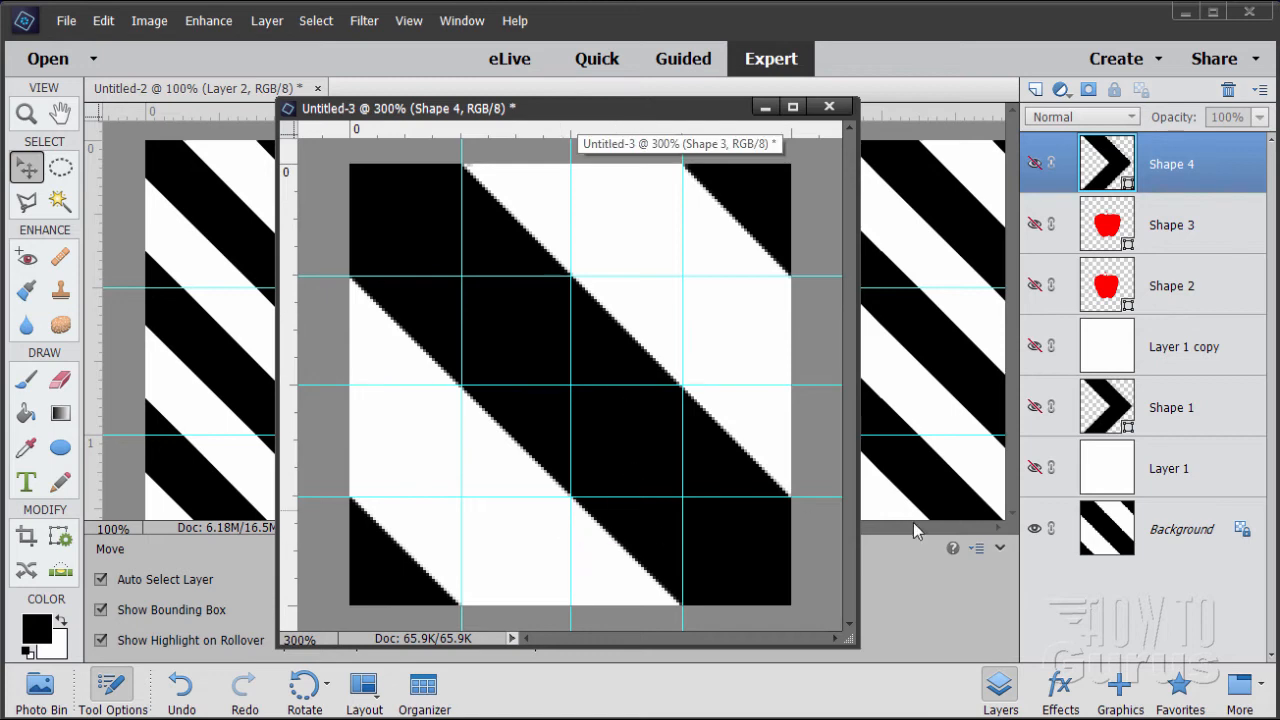
{"action": "left_click", "coordinate": [1035, 529]}
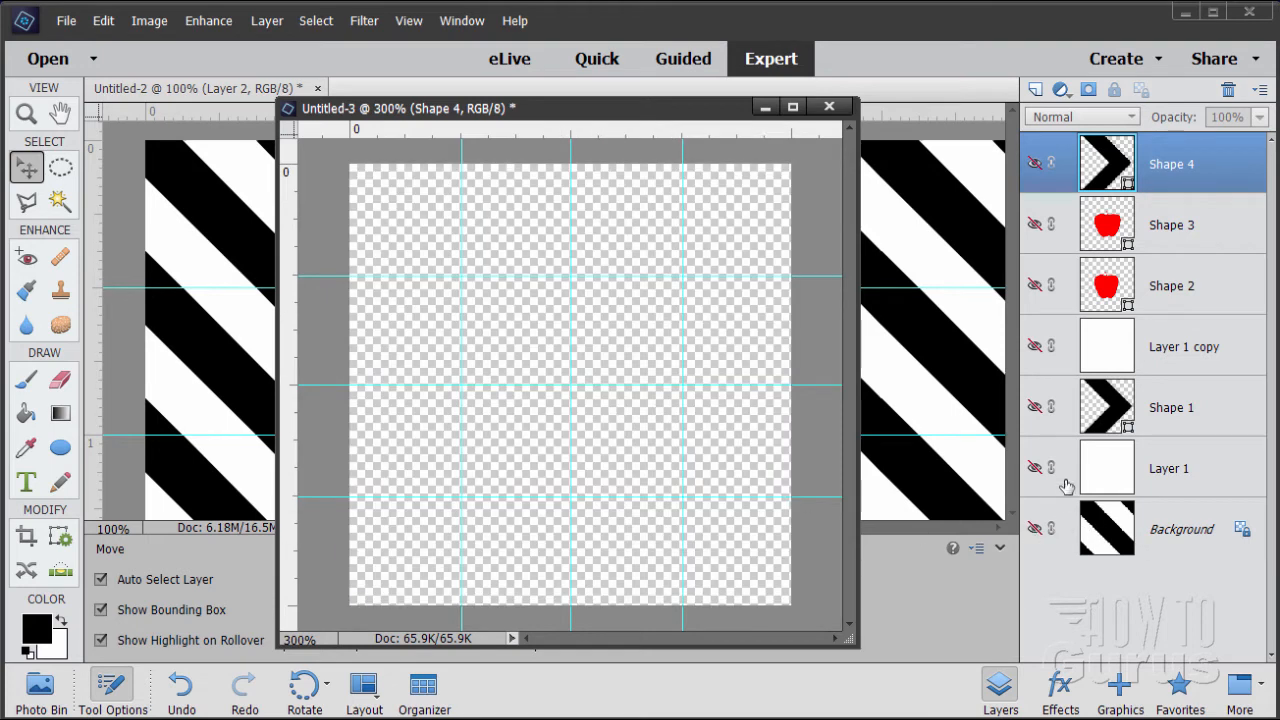
{"action": "left_click", "coordinate": [1035, 467]}
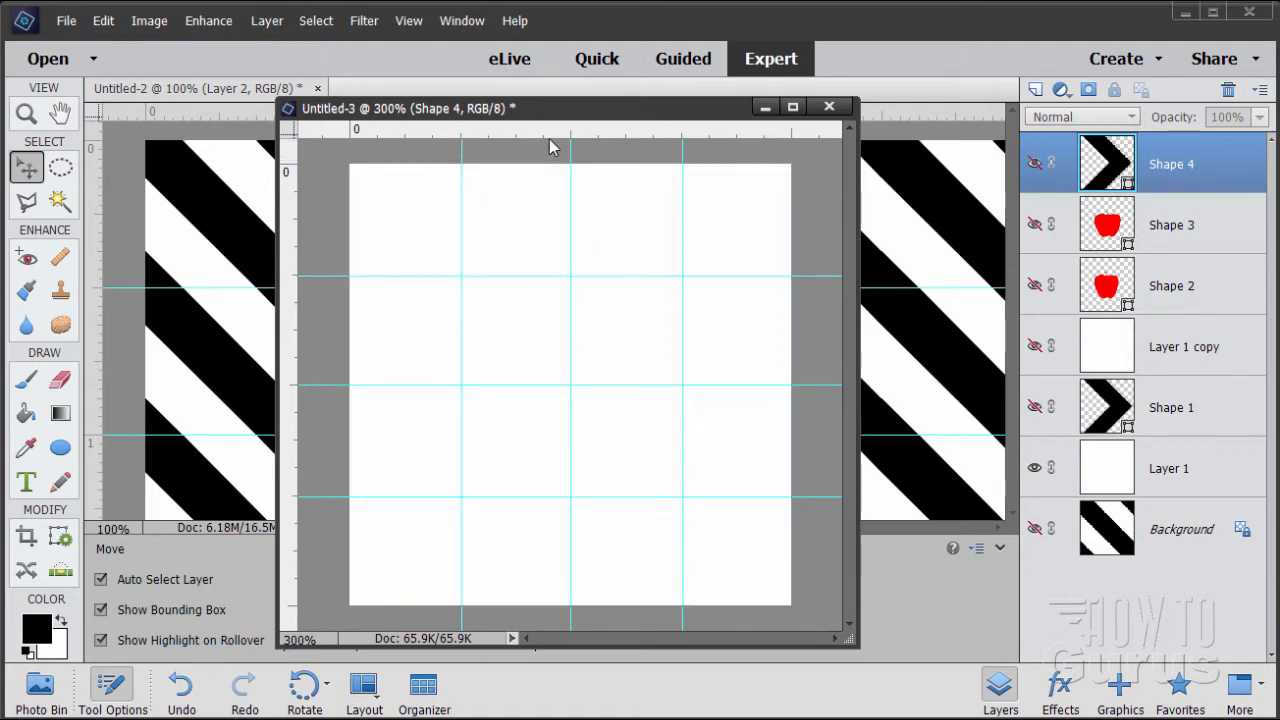
Clear all guides from Untitled-3
{"action": "left_click_drag", "start_coordinate": [576, 125], "coordinate": [582, 138]}
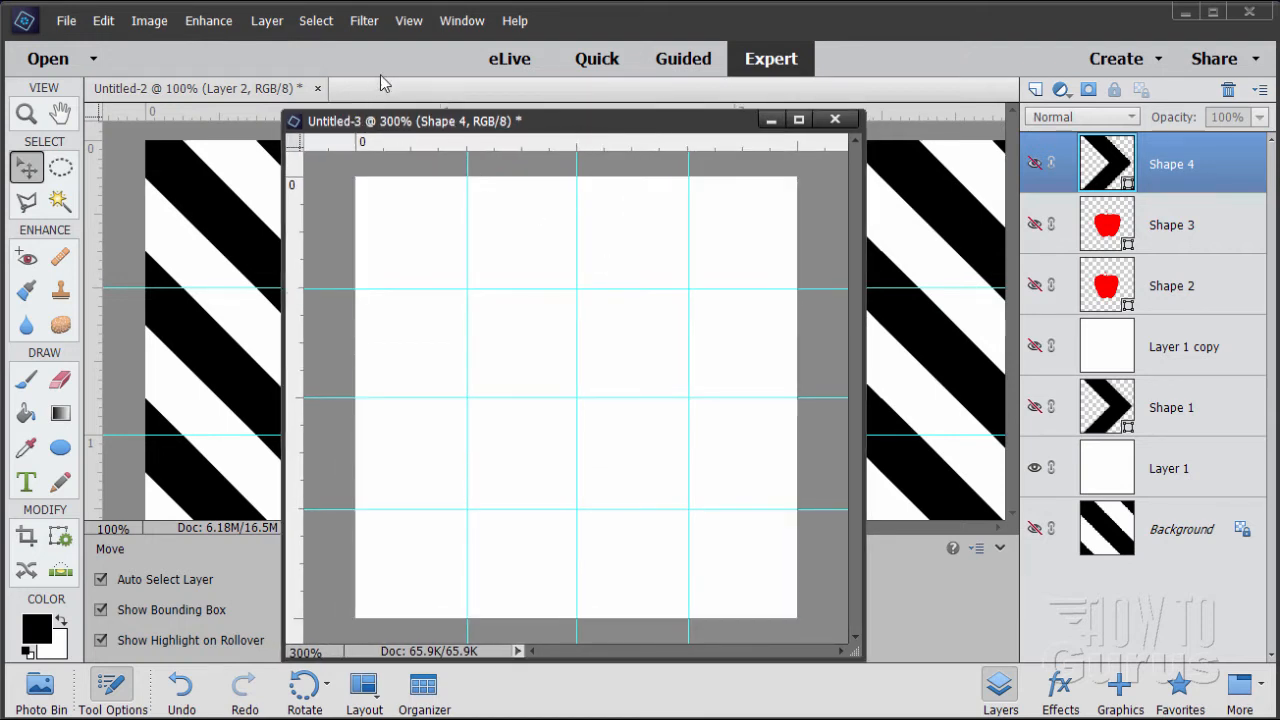
{"action": "left_click", "coordinate": [415, 22]}
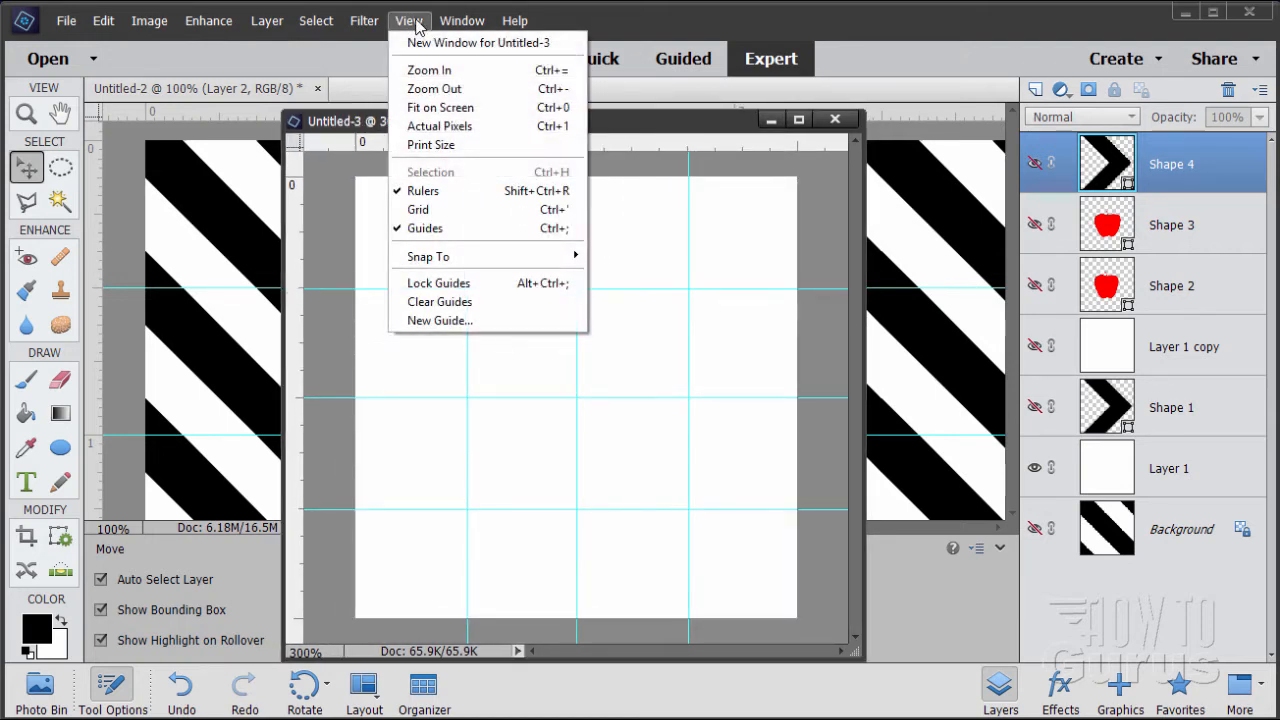
{"action": "left_click", "coordinate": [440, 301]}
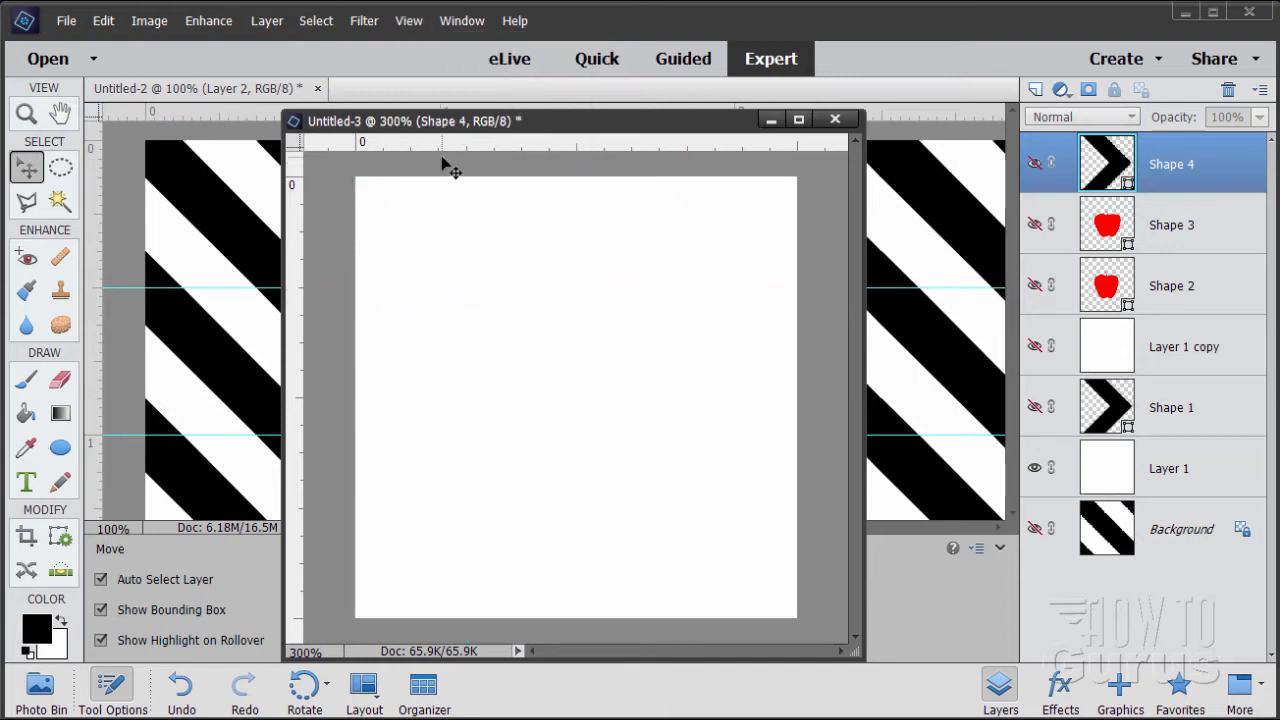
{"action": "left_click", "coordinate": [410, 22]}
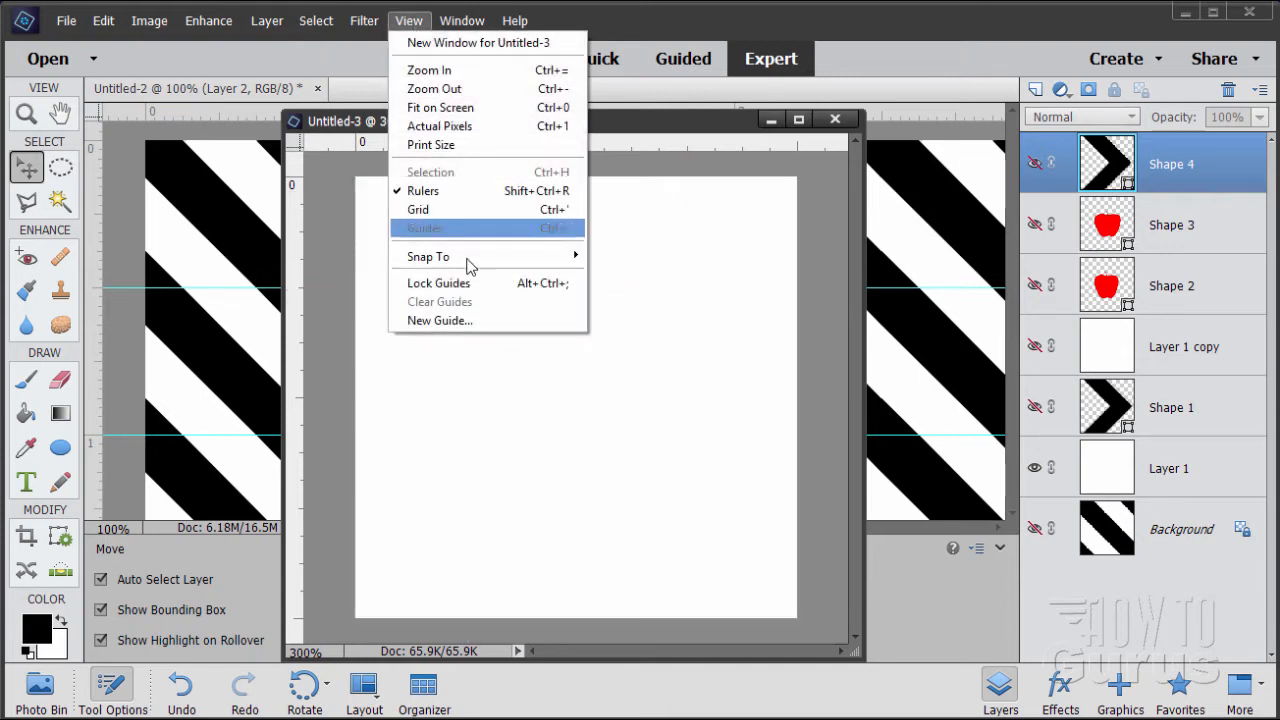
{"action": "left_click", "coordinate": [437, 322]}
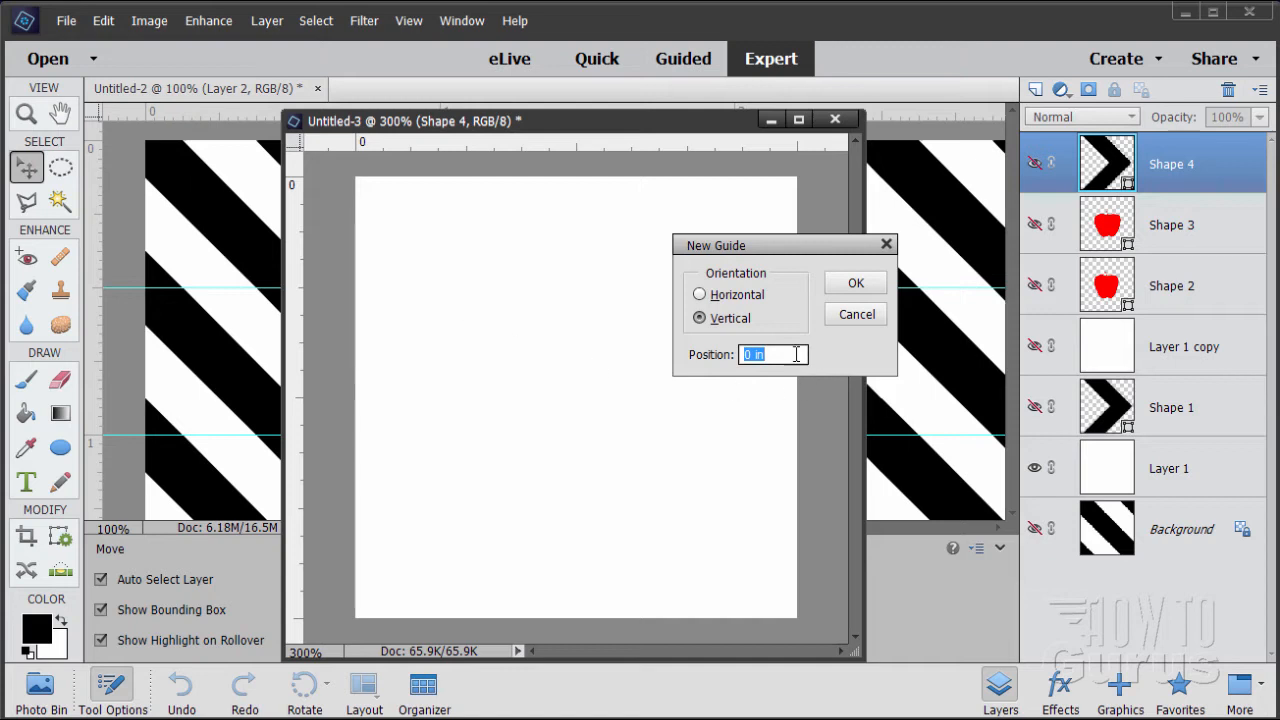
{"action": "left_click_drag", "start_coordinate": [767, 256], "coordinate": [755, 305]}
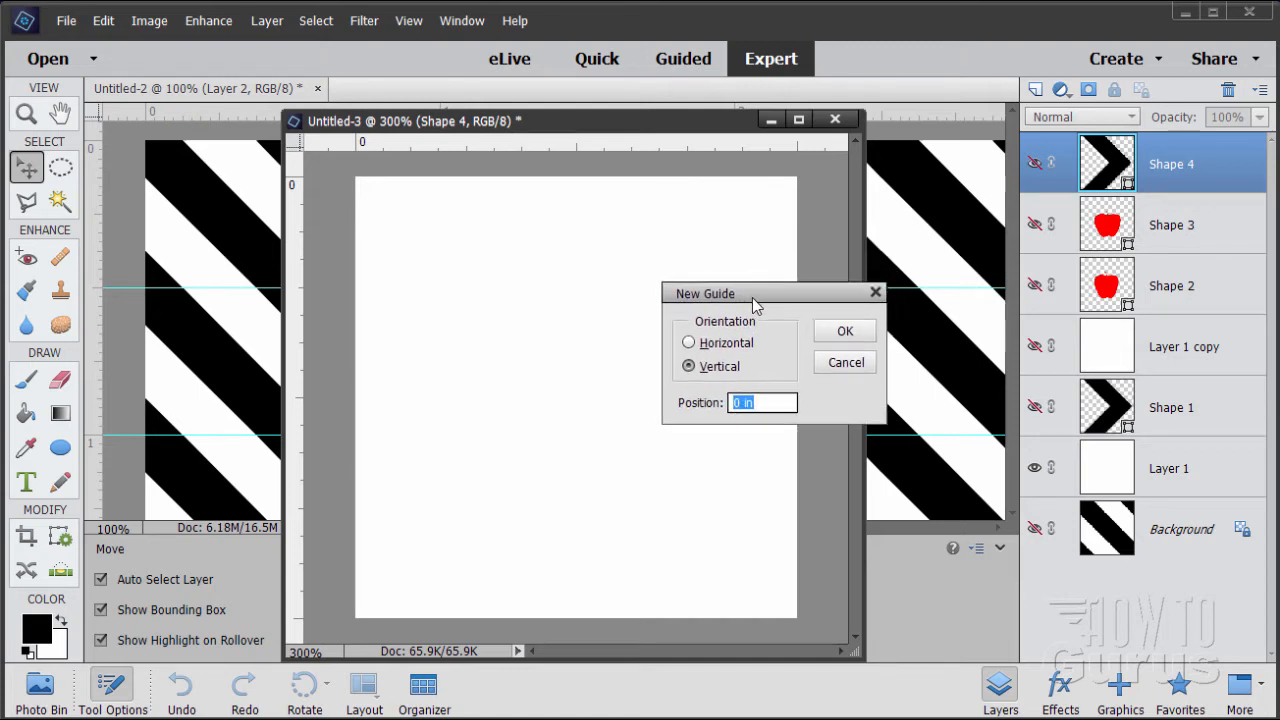
{"action": "left_click", "coordinate": [845, 364]}
Switch the ruler units to percent and add a horizontal guide at 50% in Untitled-3
{"action": "right_click", "coordinate": [416, 147]}
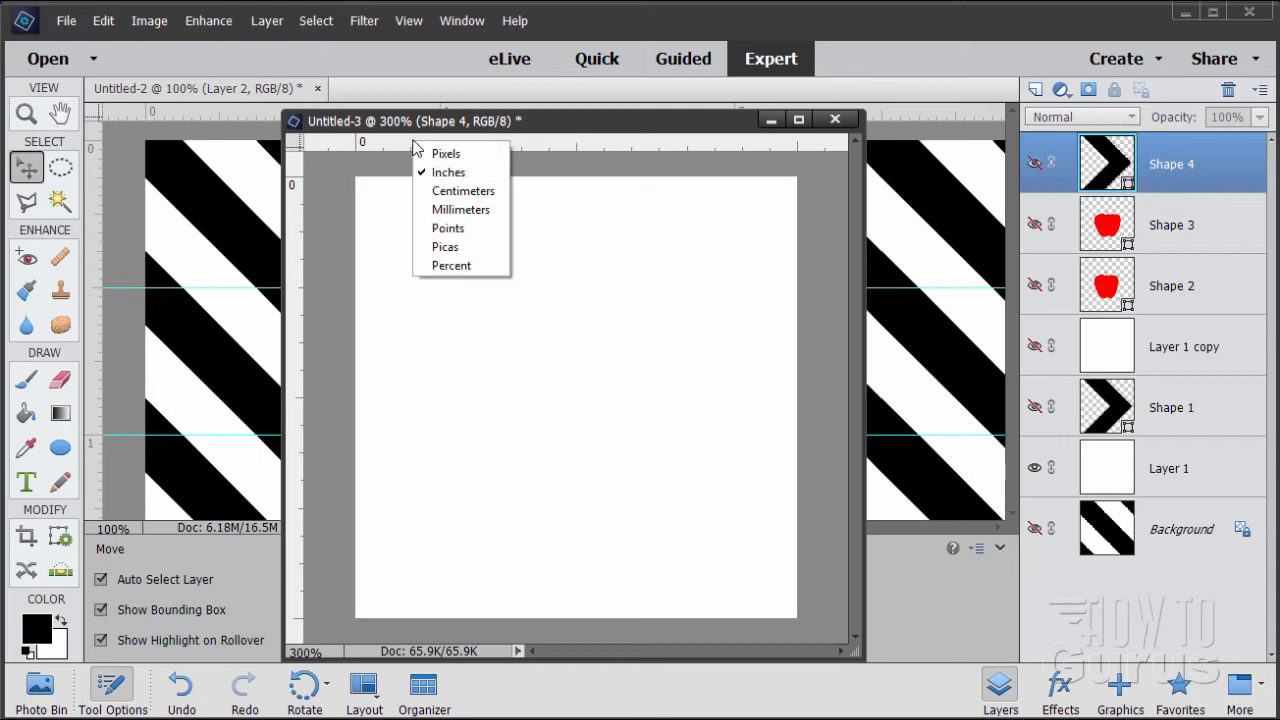
{"action": "left_click", "coordinate": [459, 267]}
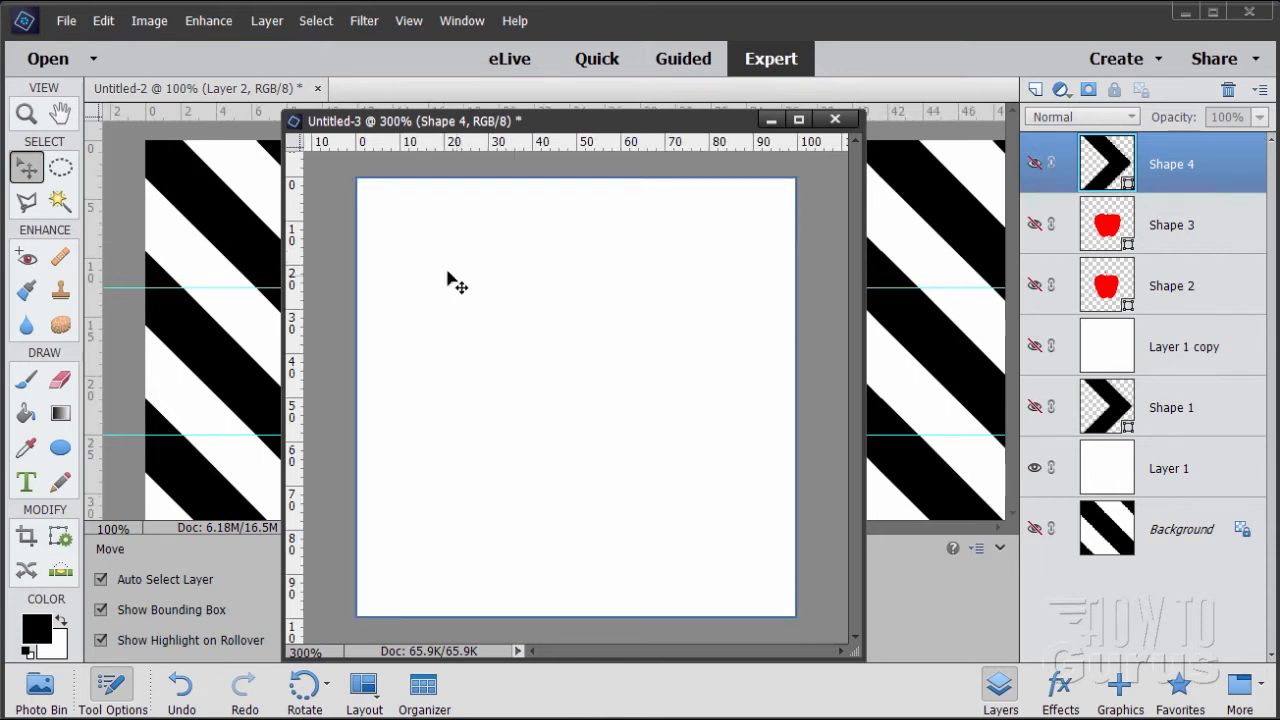
{"action": "left_click", "coordinate": [408, 20]}
{"action": "left_click", "coordinate": [436, 320]}
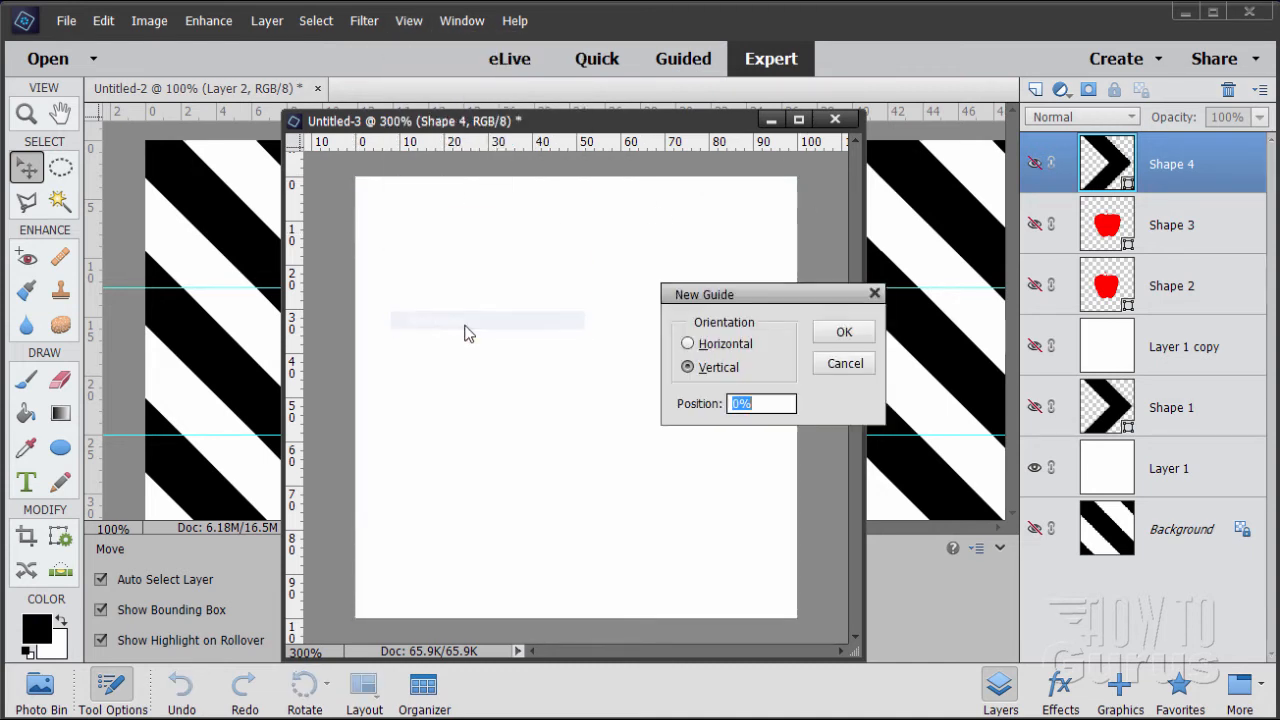
{"action": "left_click", "coordinate": [688, 344]}
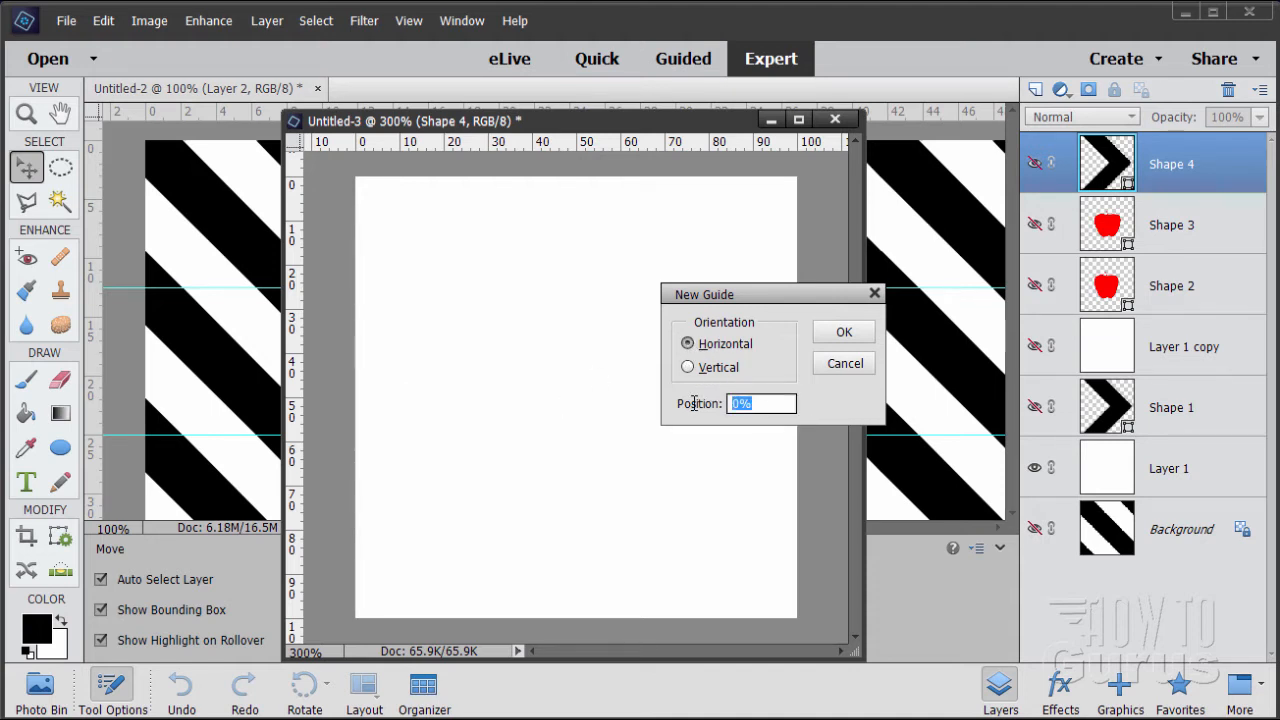
{"action": "left_click", "coordinate": [845, 333]}
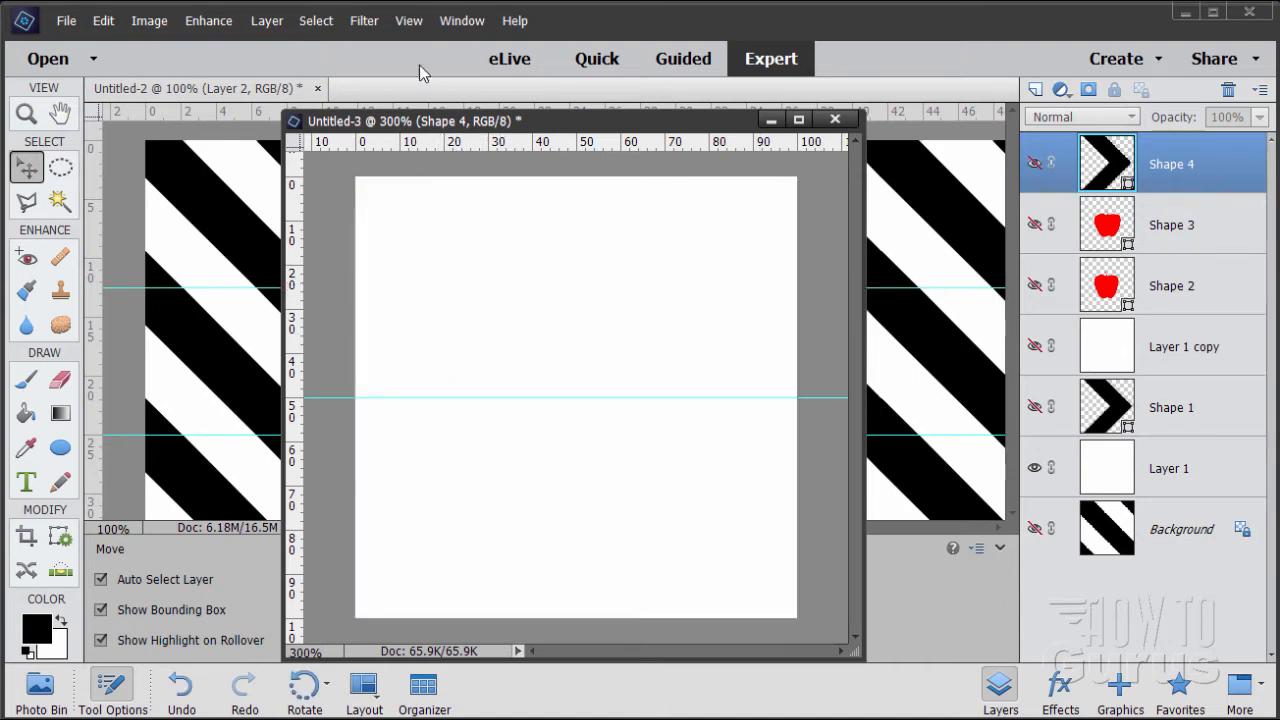
Add two more horizontal guides to Untitled-3, at 25% and 75%
{"action": "left_click", "coordinate": [406, 20]}
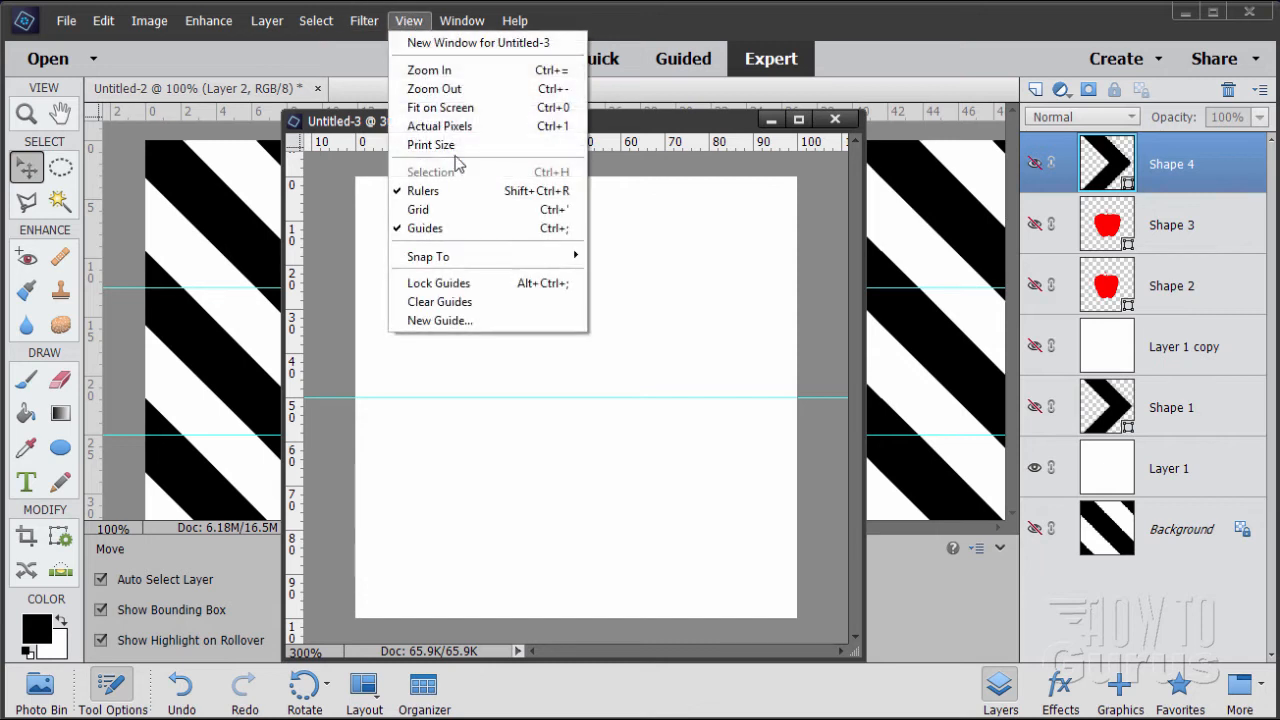
{"action": "left_click", "coordinate": [453, 321]}
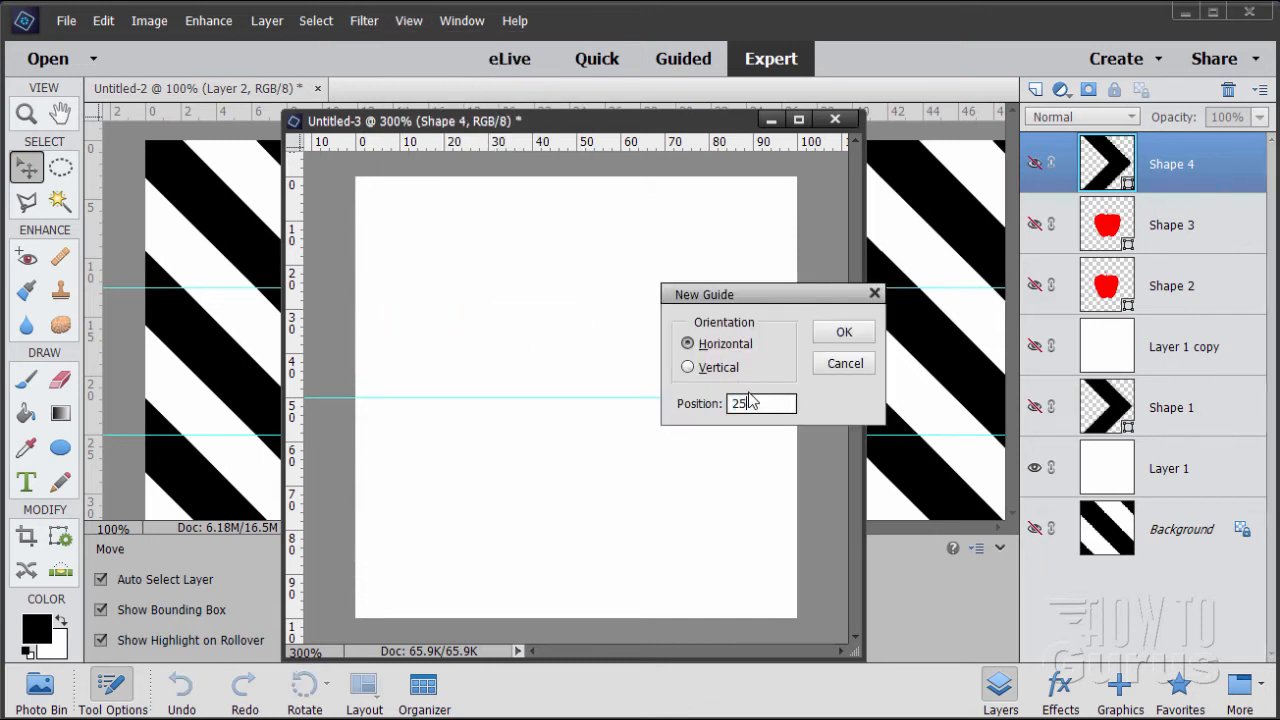
{"action": "left_click", "coordinate": [843, 340]}
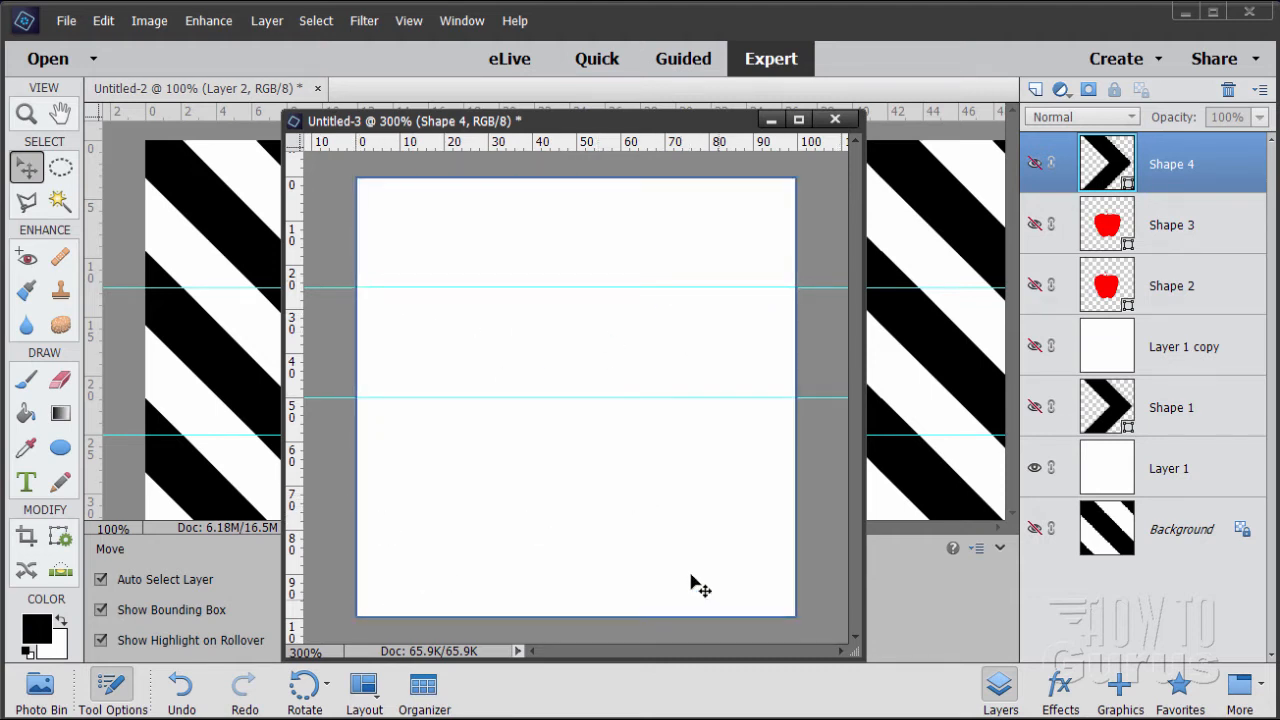
{"action": "left_click", "coordinate": [408, 21]}
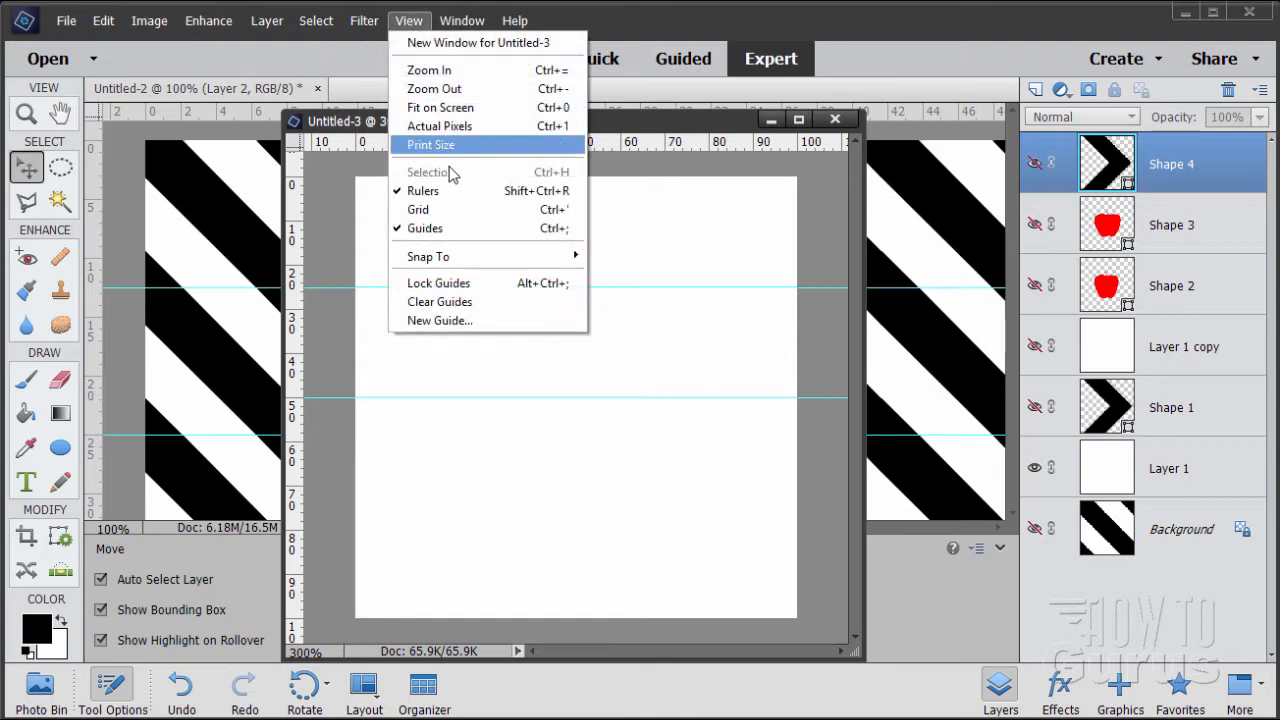
{"action": "left_click", "coordinate": [467, 321]}
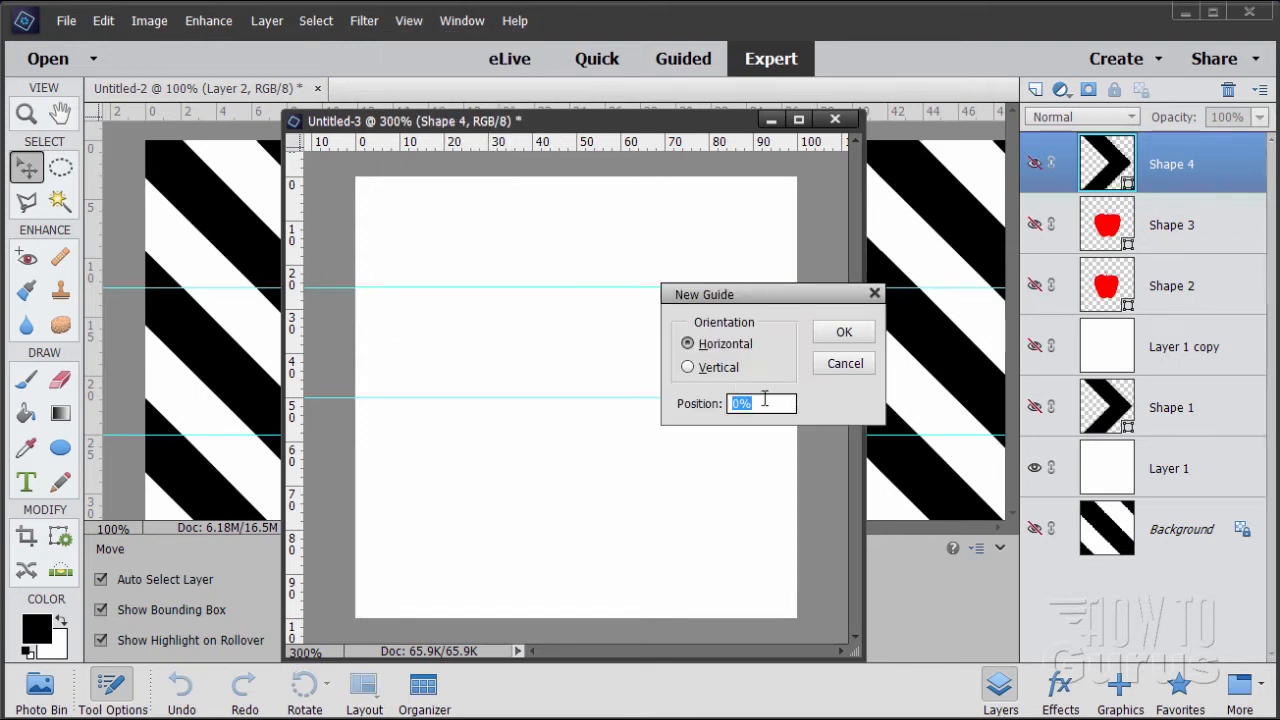
{"action": "left_click", "coordinate": [843, 333]}
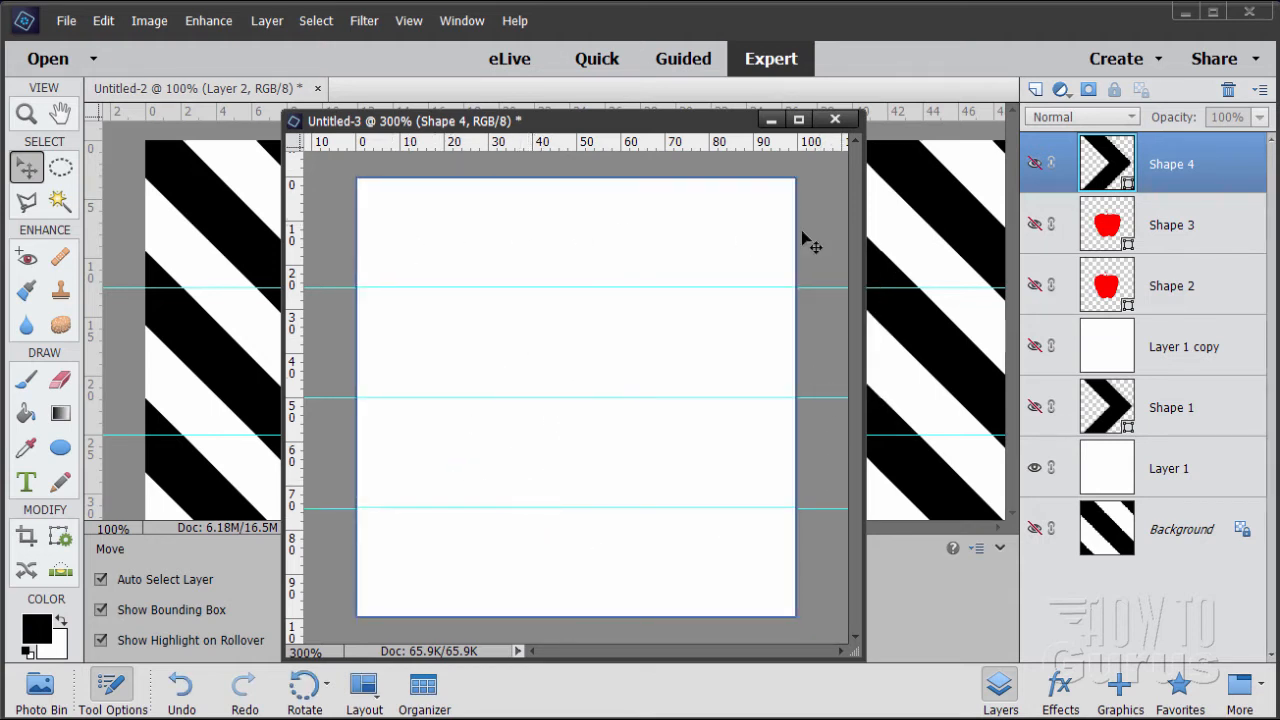
Add vertical guides at 25%, 50% and 75% in Untitled-3
{"action": "left_click", "coordinate": [407, 22]}
{"action": "left_click", "coordinate": [449, 321]}
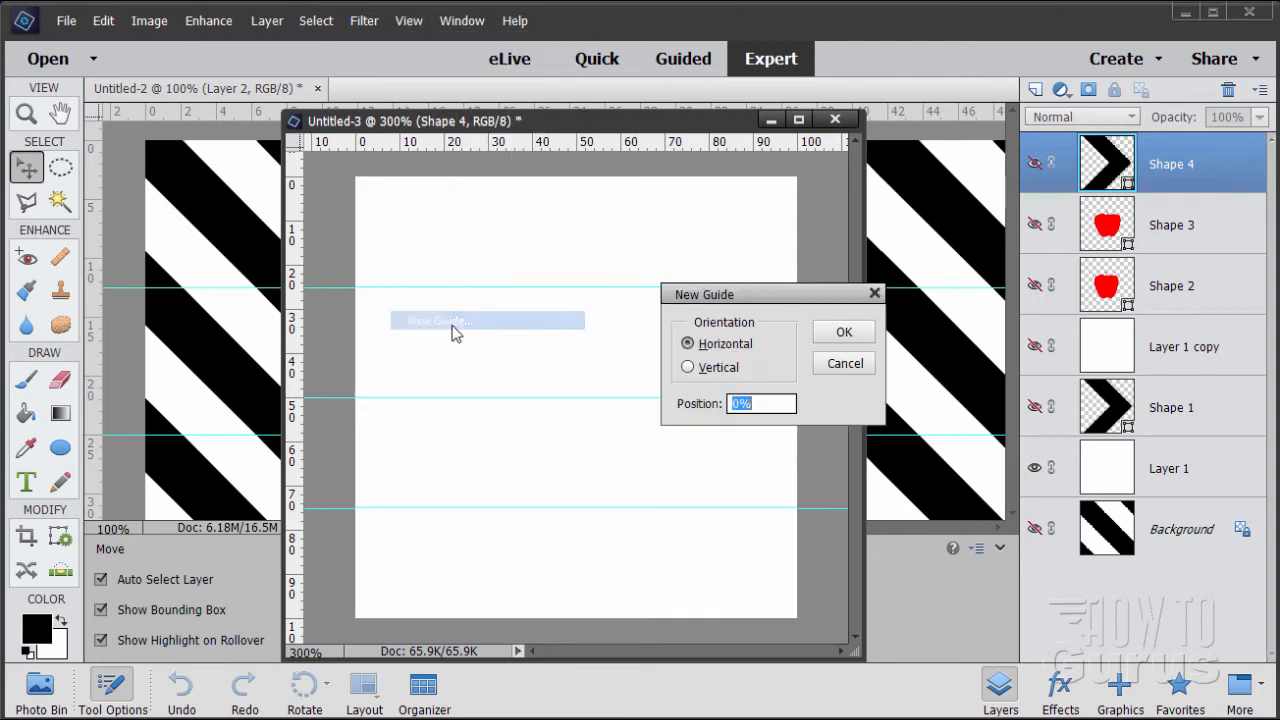
{"action": "left_click", "coordinate": [688, 368]}
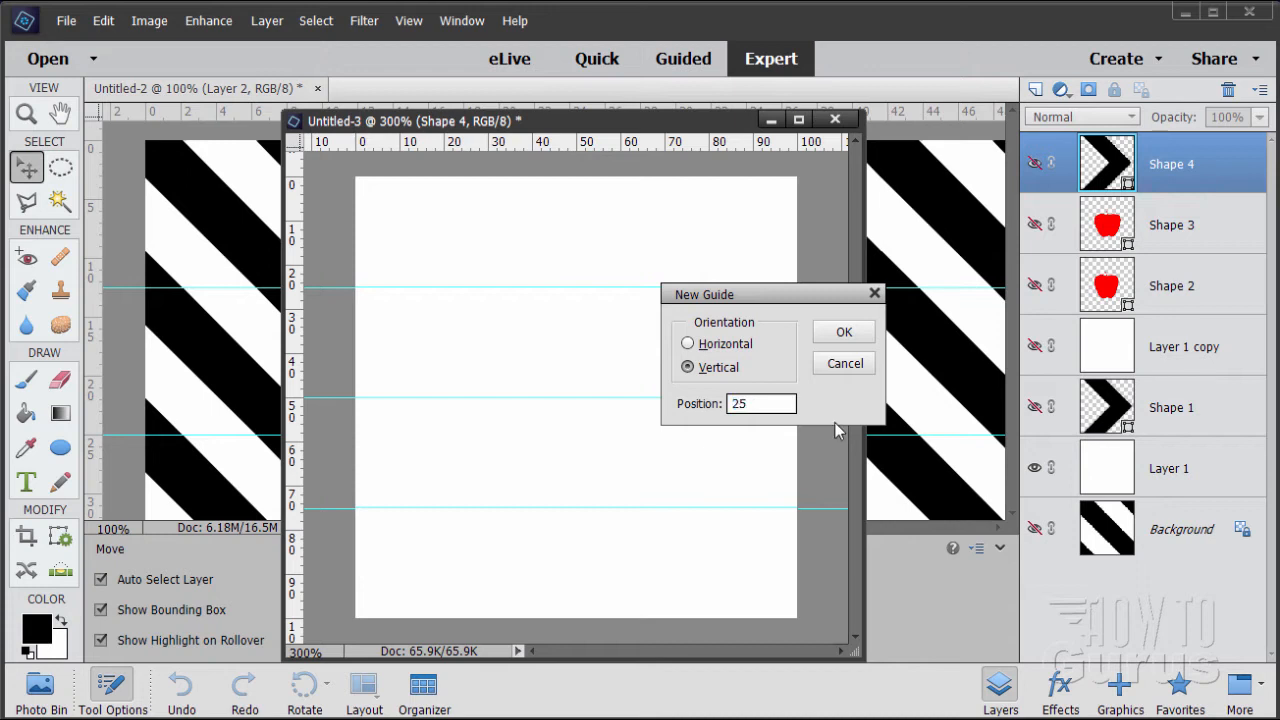
{"action": "left_click", "coordinate": [830, 336]}
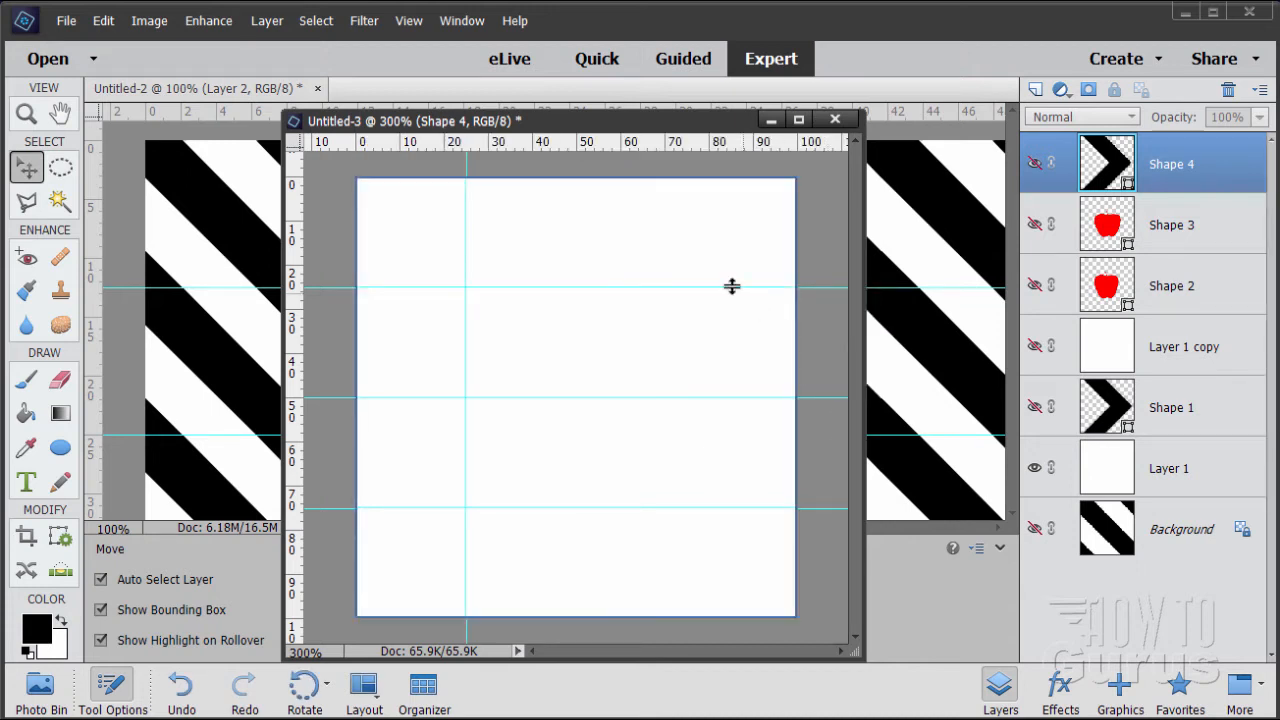
{"action": "left_click", "coordinate": [408, 20]}
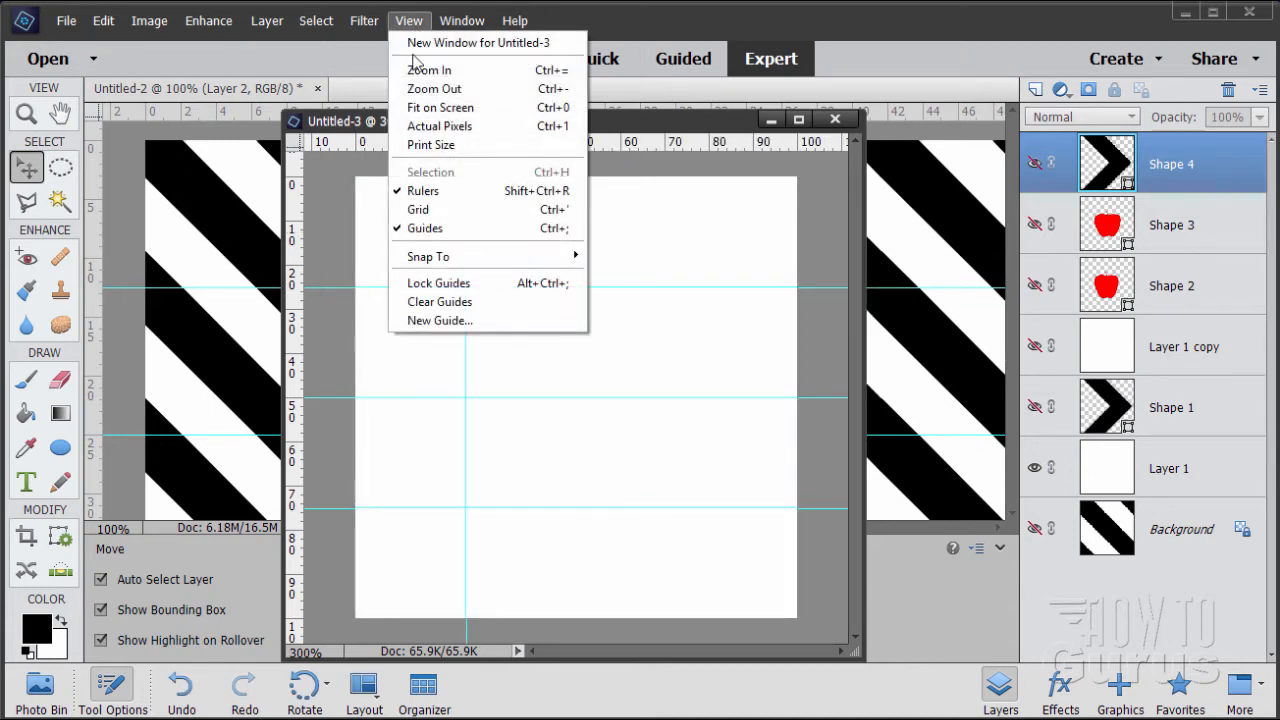
{"action": "left_click", "coordinate": [443, 320]}
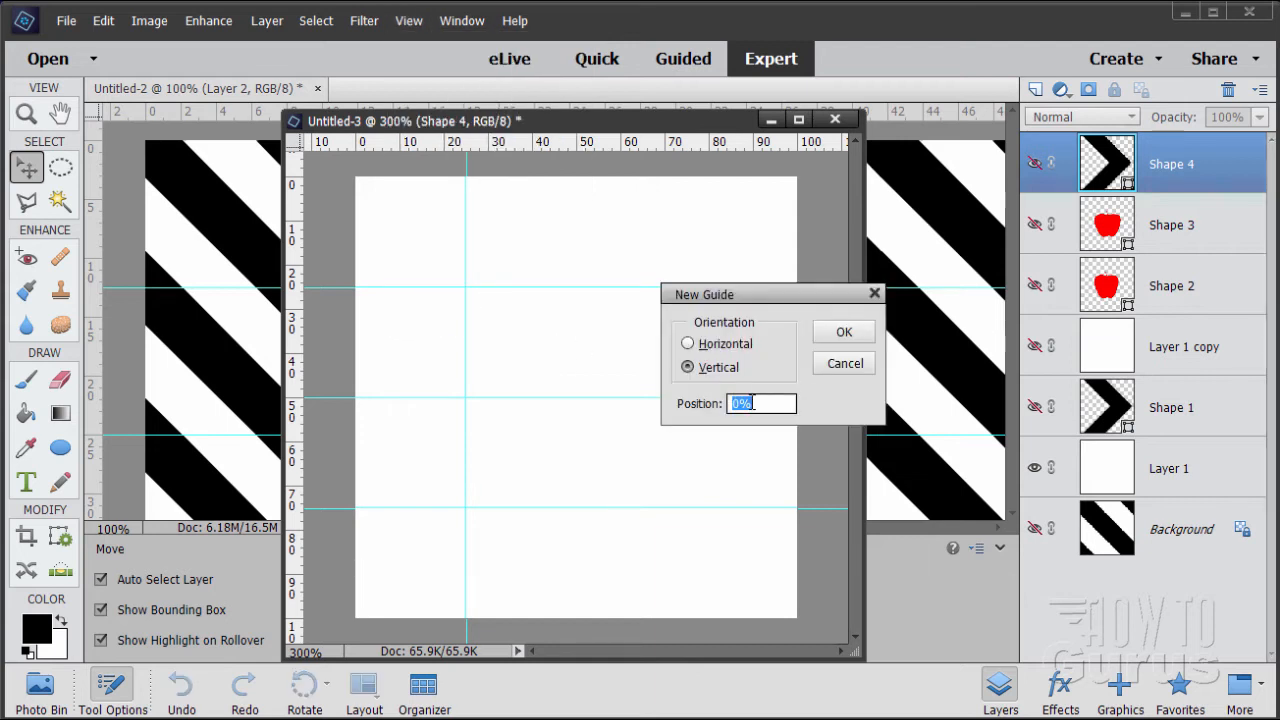
{"action": "left_click", "coordinate": [822, 340]}
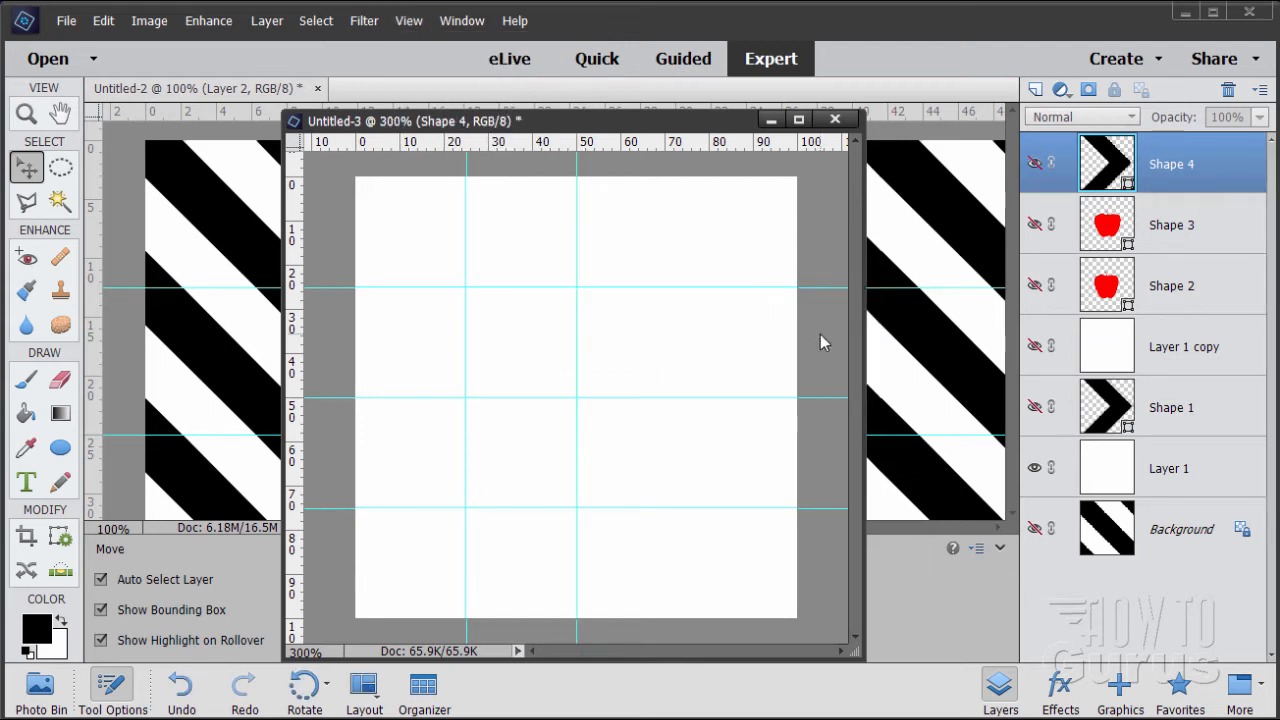
{"action": "left_click", "coordinate": [410, 20]}
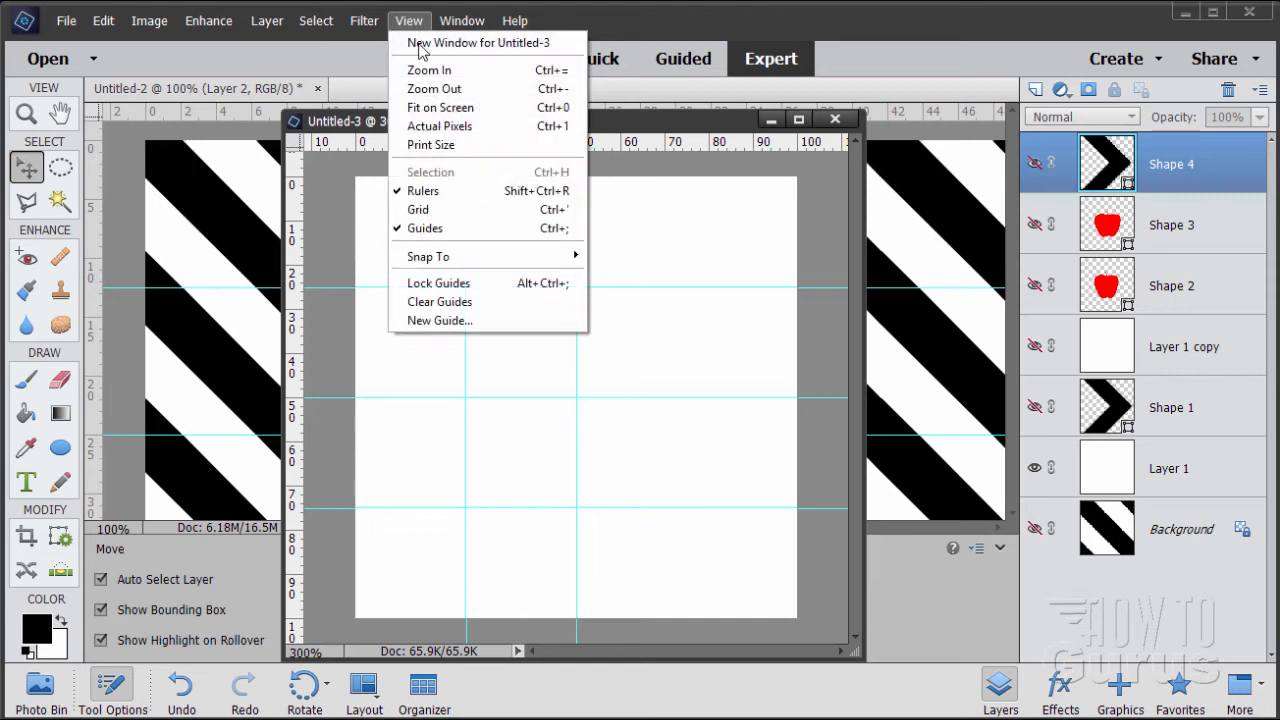
{"action": "left_click", "coordinate": [452, 320]}
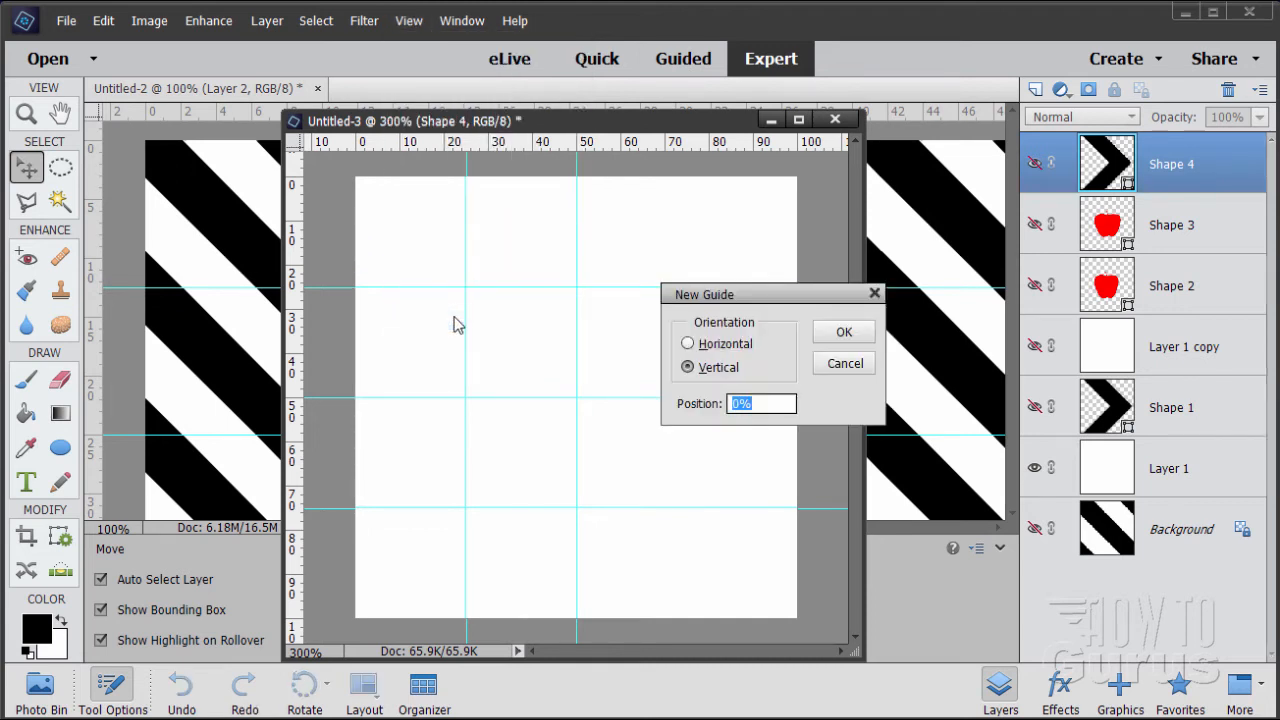
{"action": "type", "text": "75"}
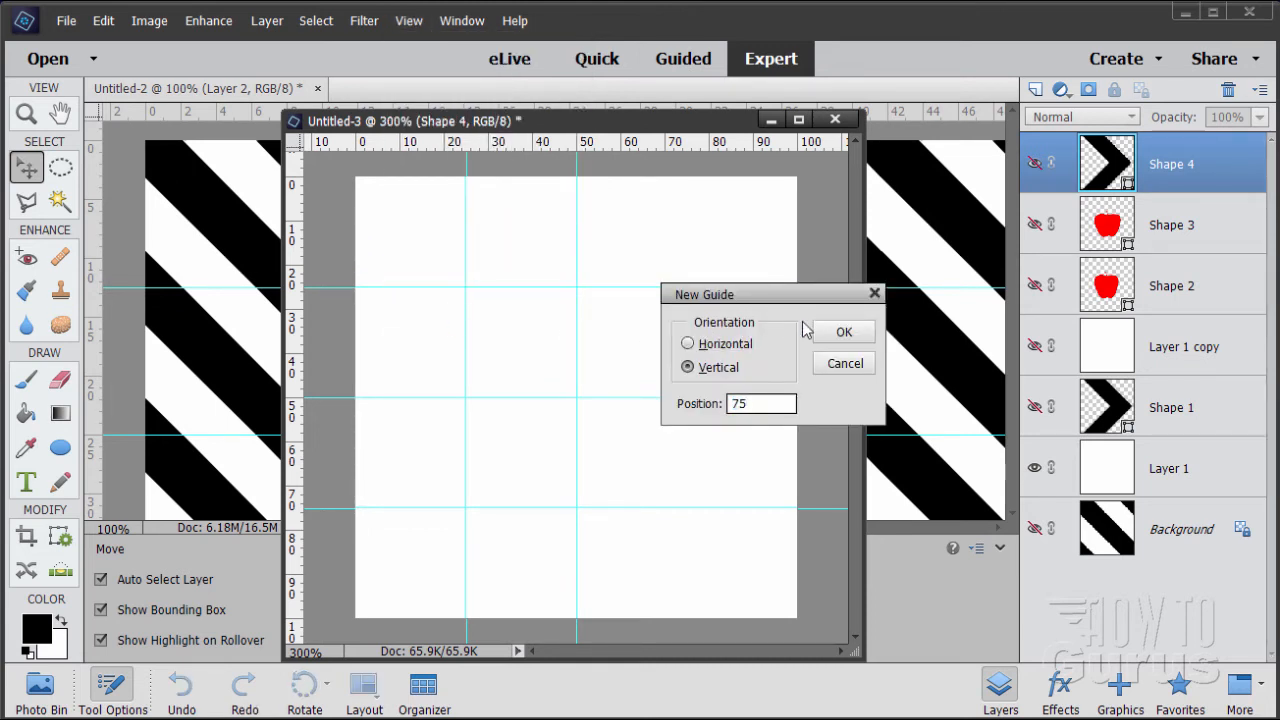
{"action": "left_click", "coordinate": [830, 331]}
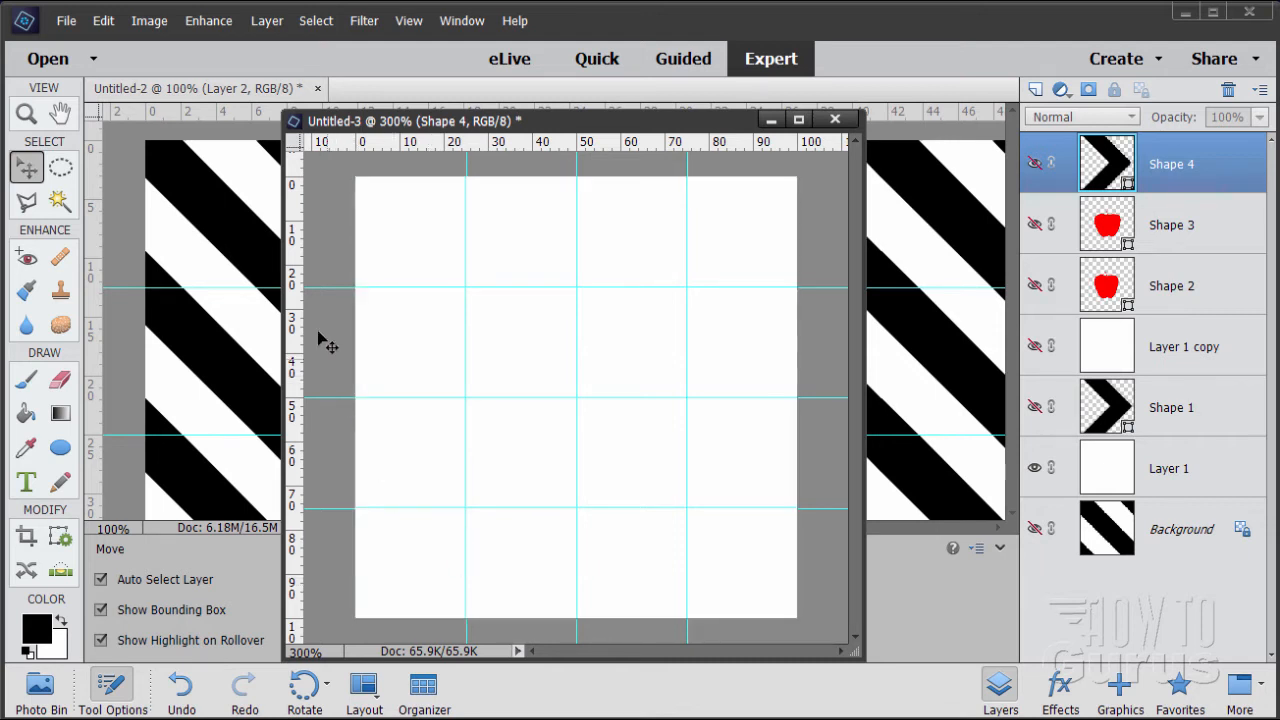
Select the canvas's upper-right corner triangle with the Polygonal Lasso, cutting diagonally from 75% on the top edge to 25% on the right edge
{"action": "left_click", "coordinate": [26, 203]}
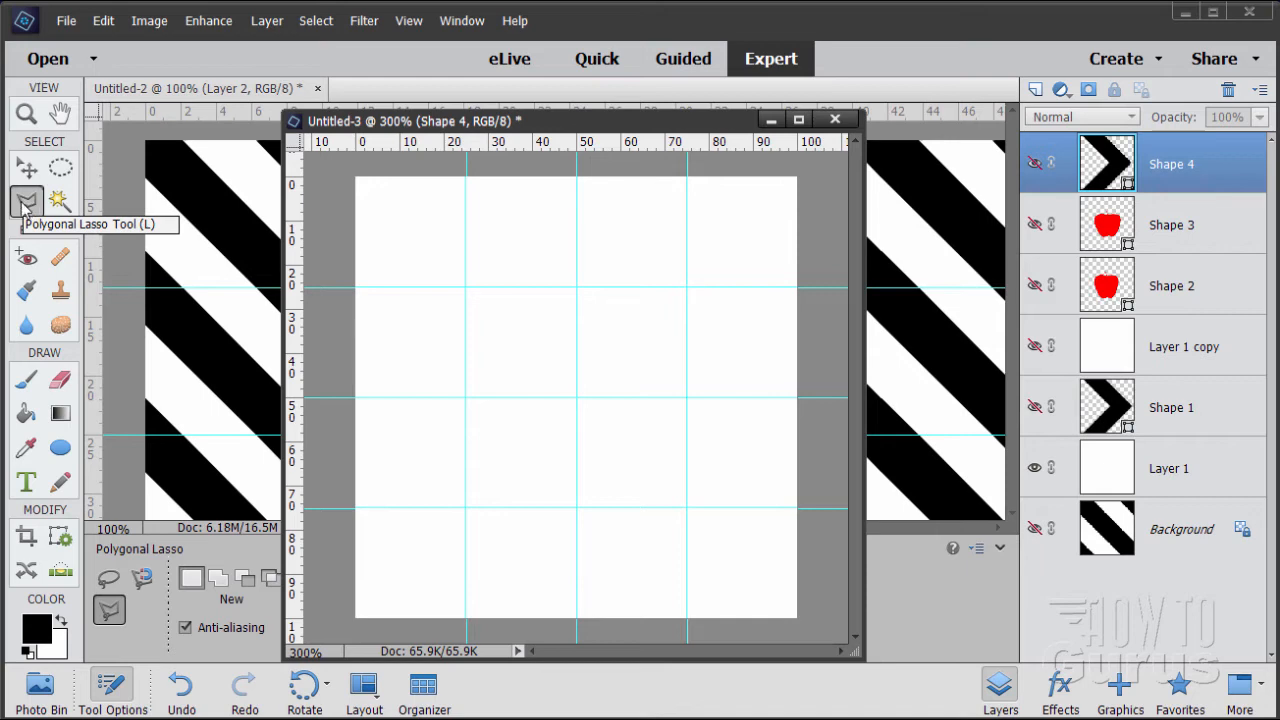
{"action": "left_click_drag", "start_coordinate": [540, 128], "coordinate": [376, 65]}
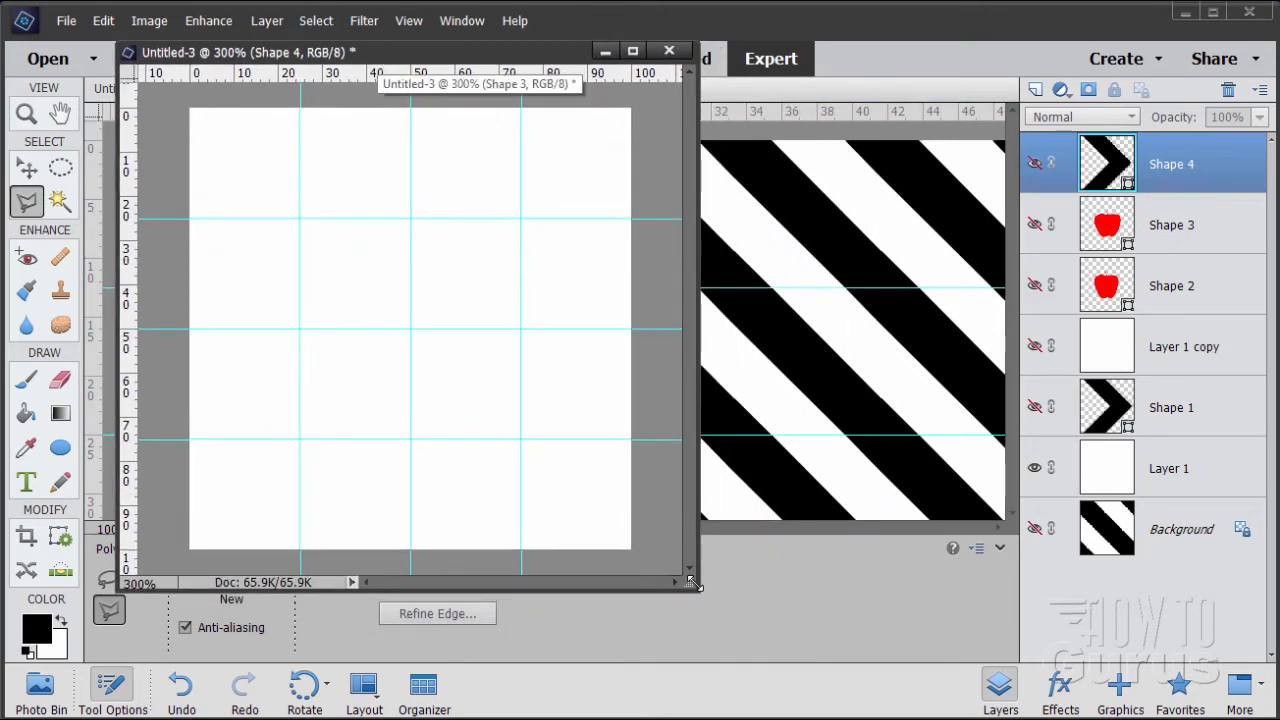
{"action": "left_click_drag", "start_coordinate": [702, 588], "coordinate": [1087, 719]}
{"action": "left_click", "coordinate": [26, 114]}
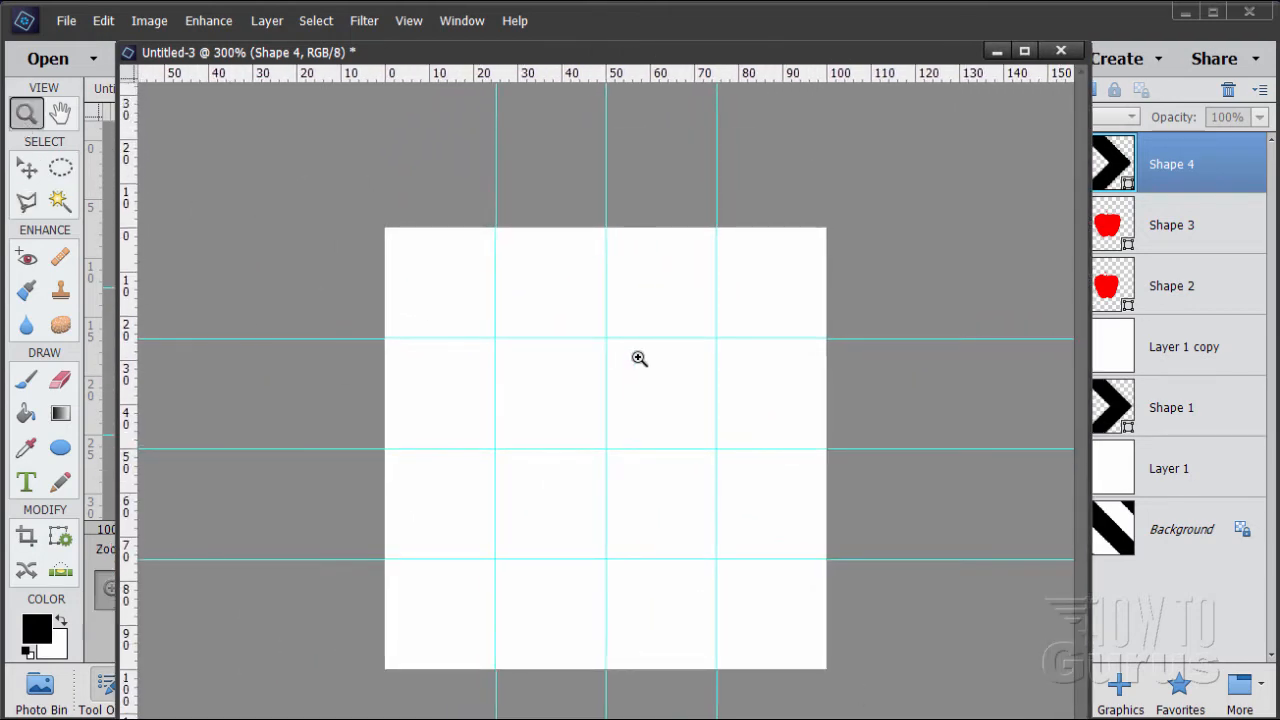
{"action": "left_click", "coordinate": [640, 357]}
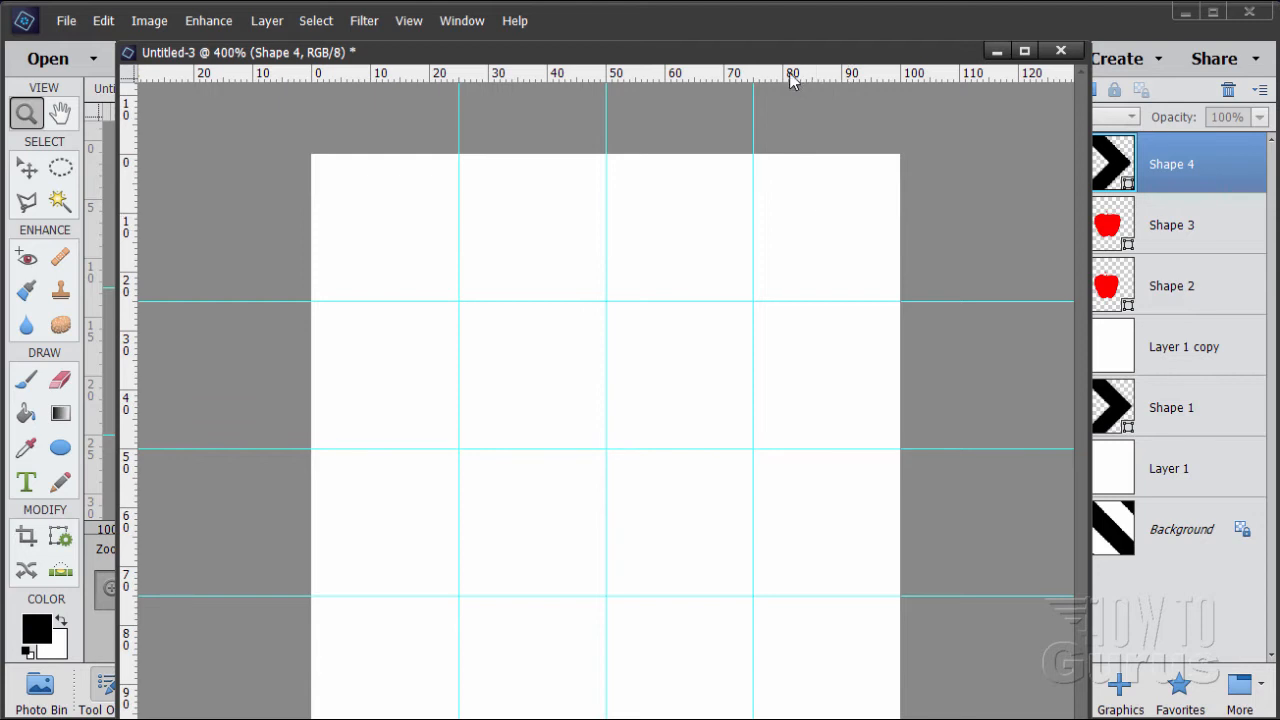
{"action": "left_click_drag", "start_coordinate": [784, 61], "coordinate": [826, 40]}
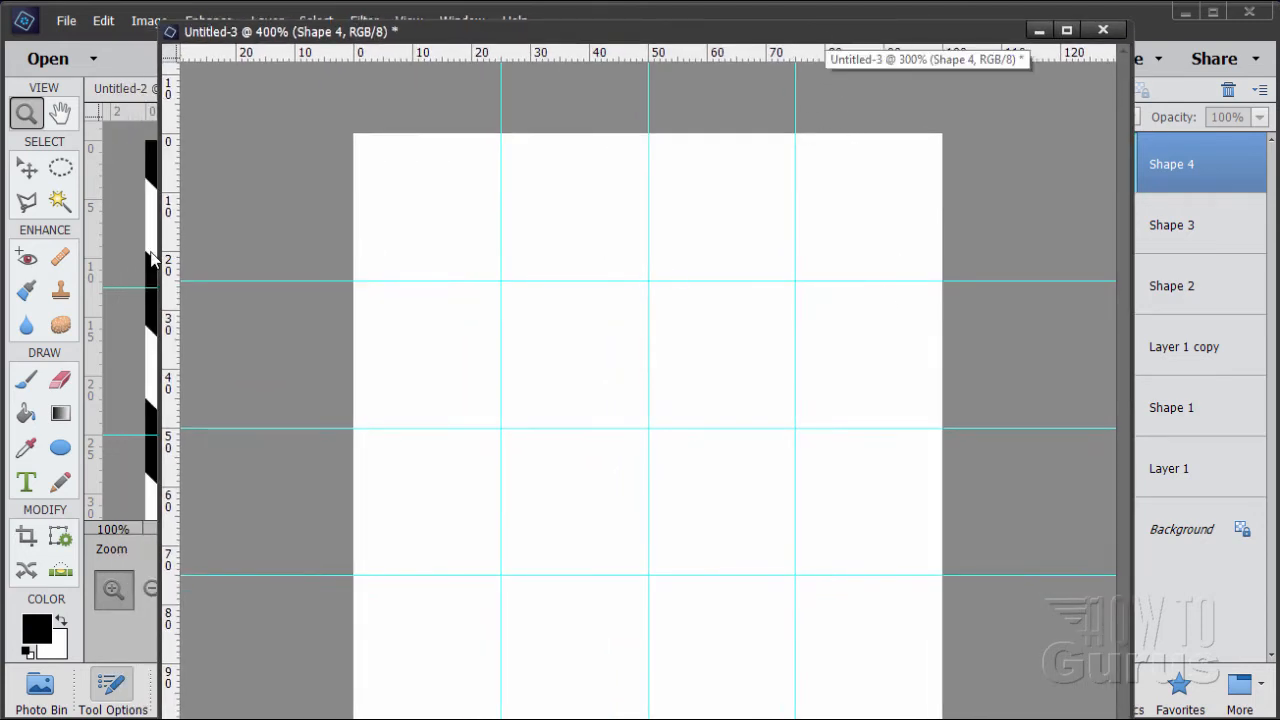
{"action": "left_click", "coordinate": [27, 202]}
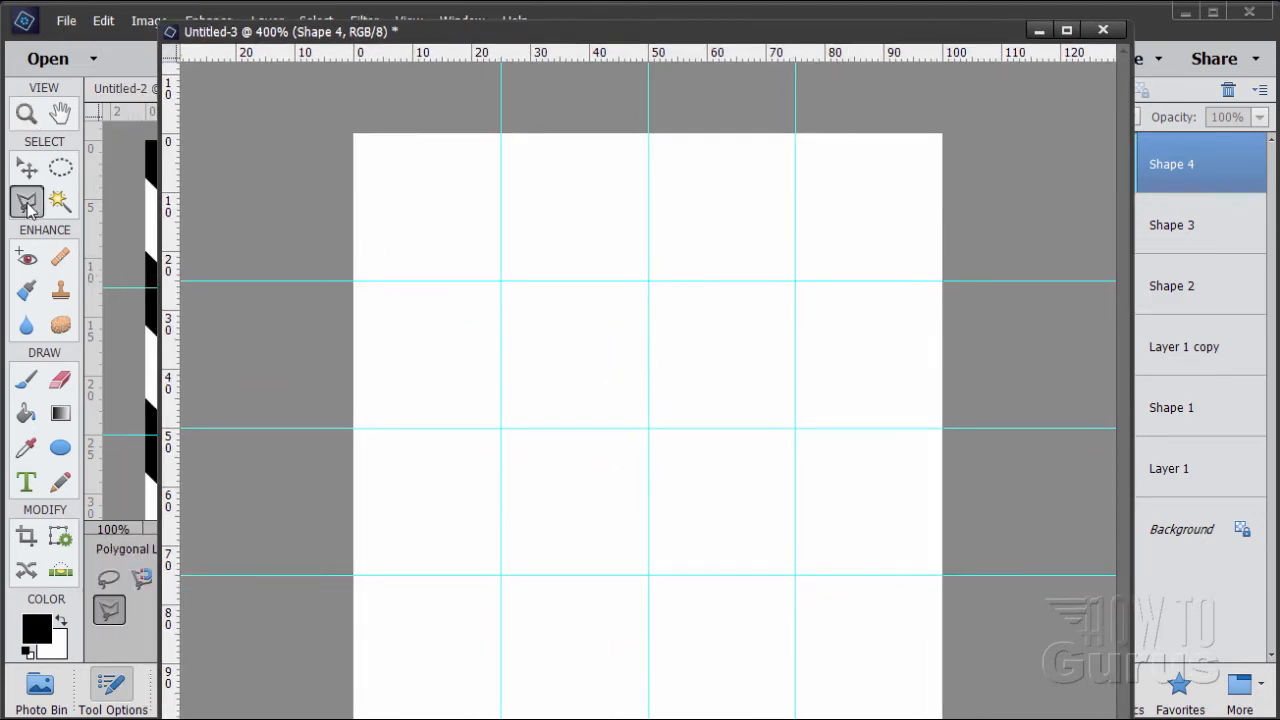
{"action": "left_click", "coordinate": [796, 134]}
{"action": "left_click", "coordinate": [942, 281]}
{"action": "left_click", "coordinate": [1026, 166]}
{"action": "left_click", "coordinate": [928, 84]}
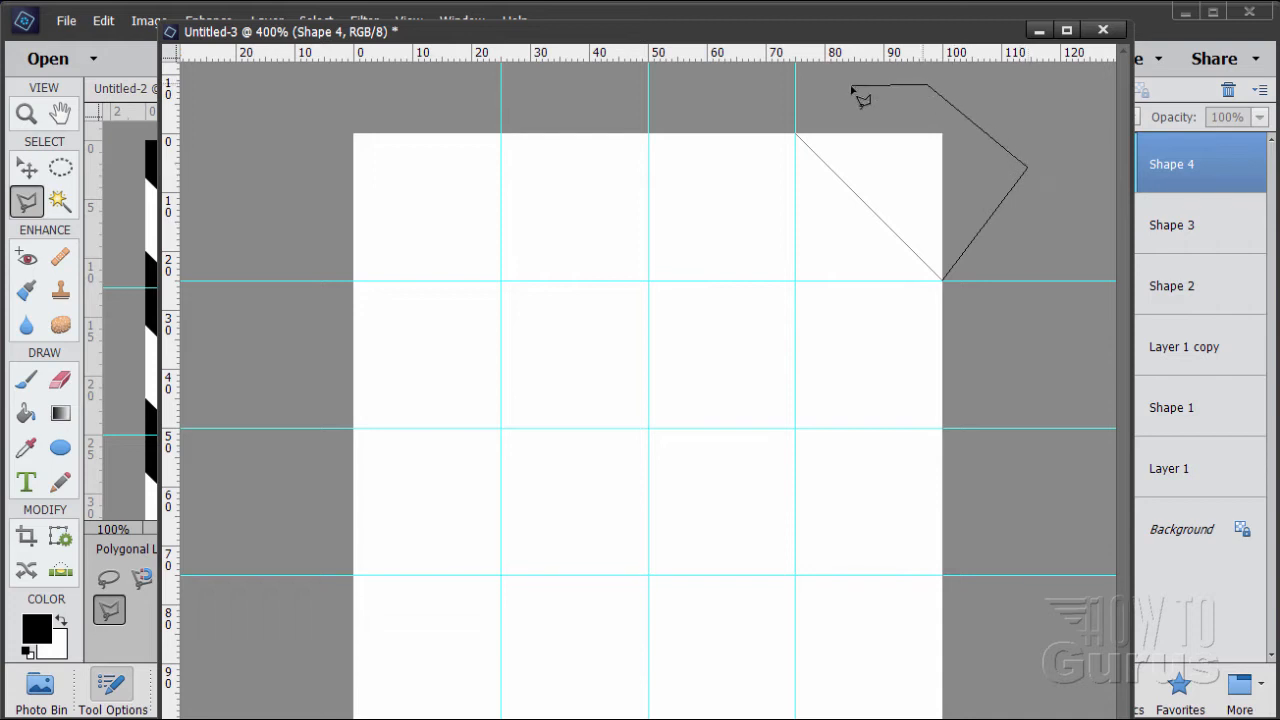
{"action": "left_click", "coordinate": [801, 133]}
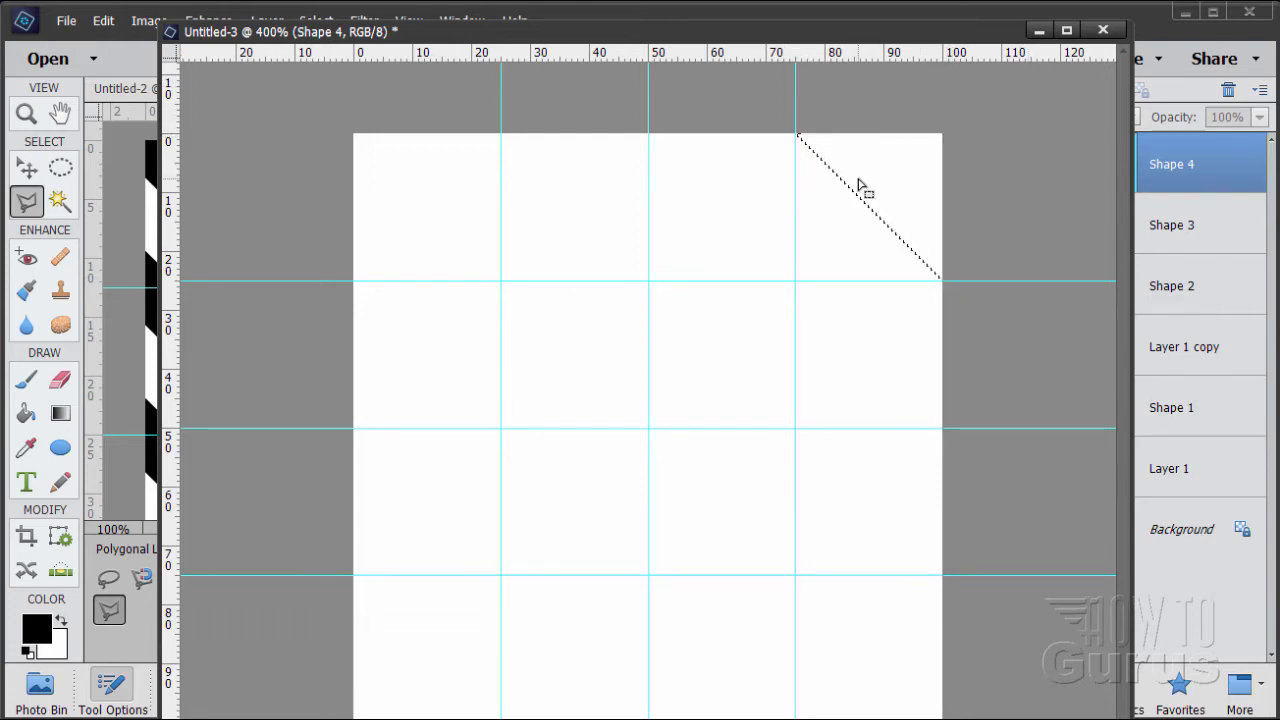
Fill the selected corner triangle with black on Layer 1 using the Paint Bucket, and deselect it
{"action": "left_click", "coordinate": [29, 420]}
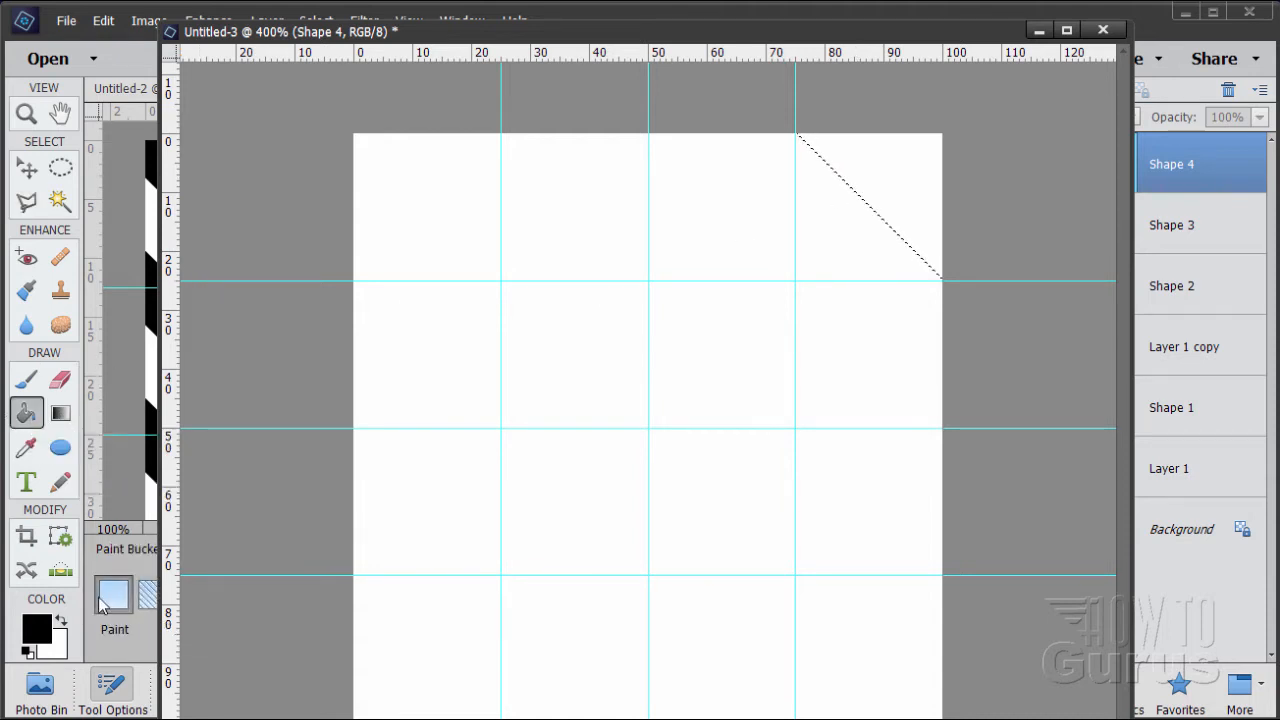
{"action": "left_click", "coordinate": [900, 192]}
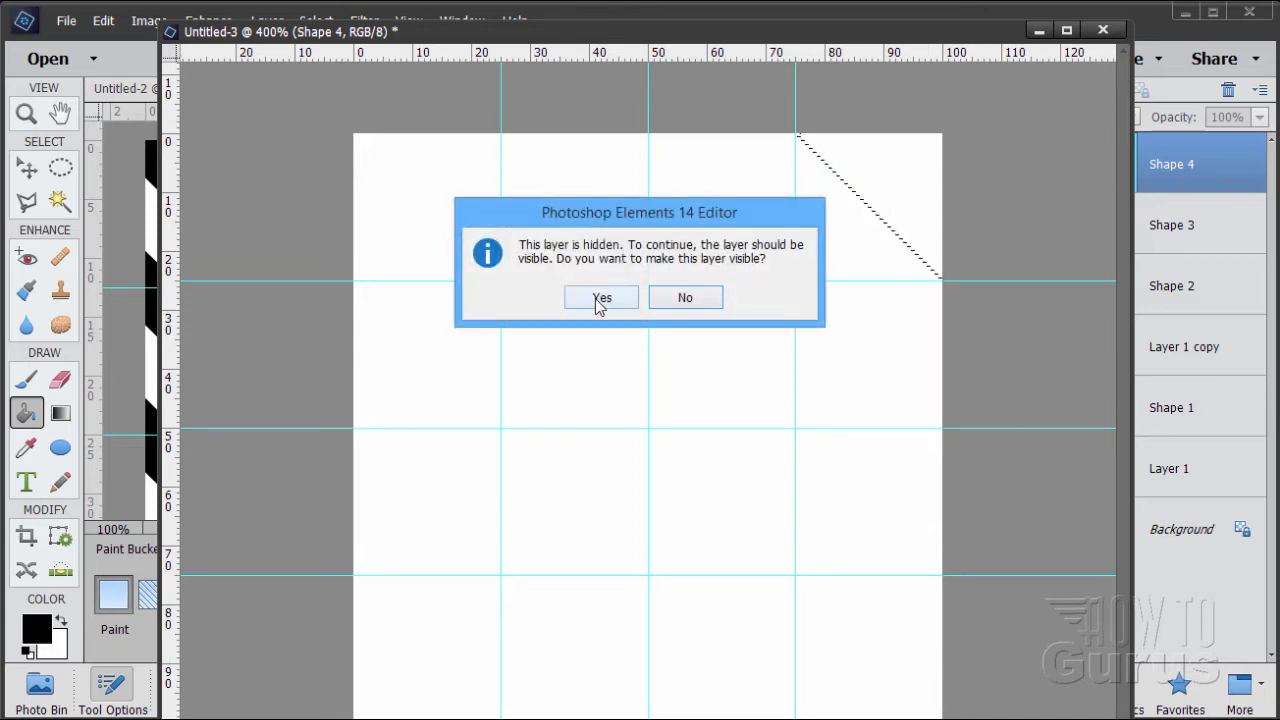
{"action": "left_click", "coordinate": [686, 298]}
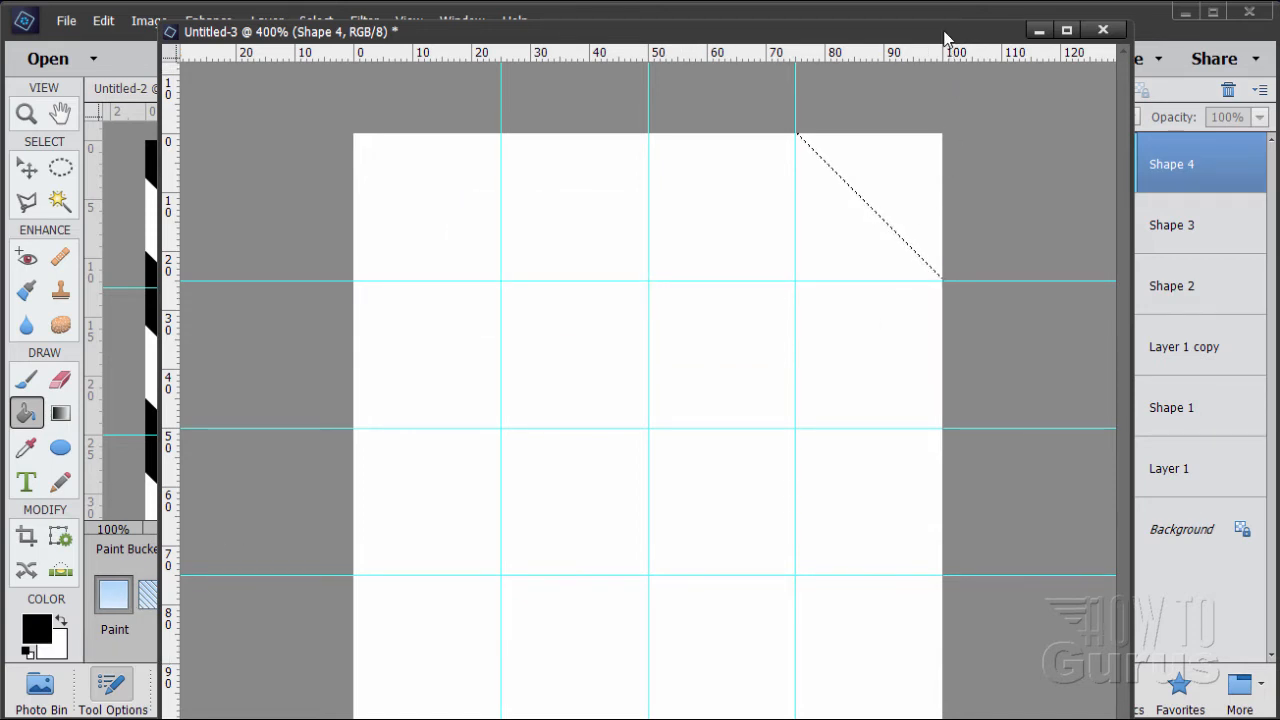
{"action": "left_click_drag", "start_coordinate": [944, 38], "coordinate": [745, 46]}
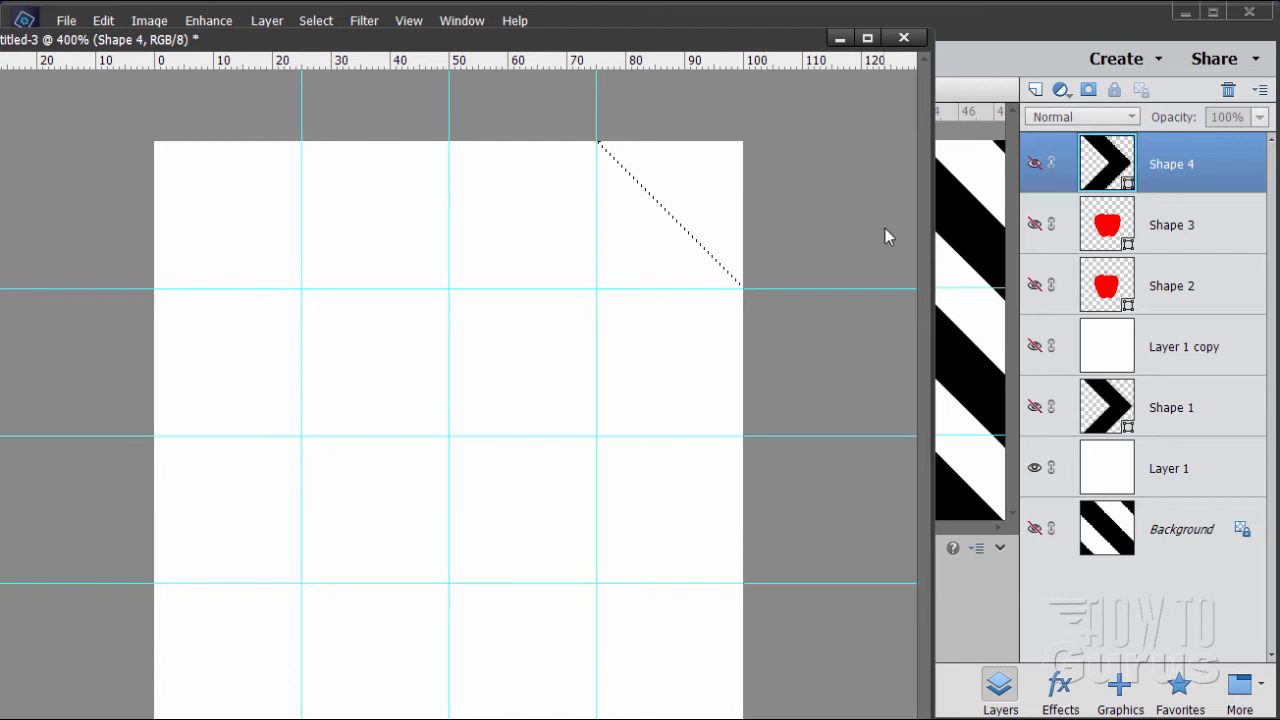
{"action": "left_click", "coordinate": [1201, 480]}
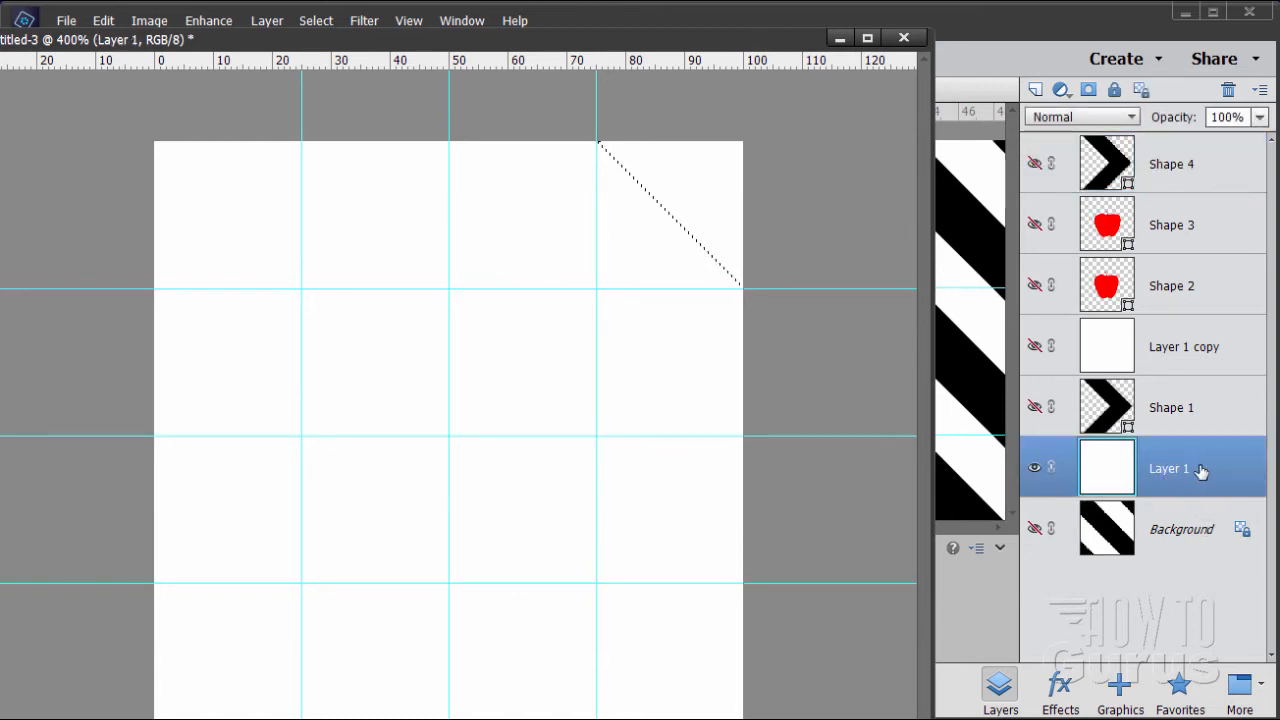
{"action": "left_click_drag", "start_coordinate": [691, 44], "coordinate": [971, 26]}
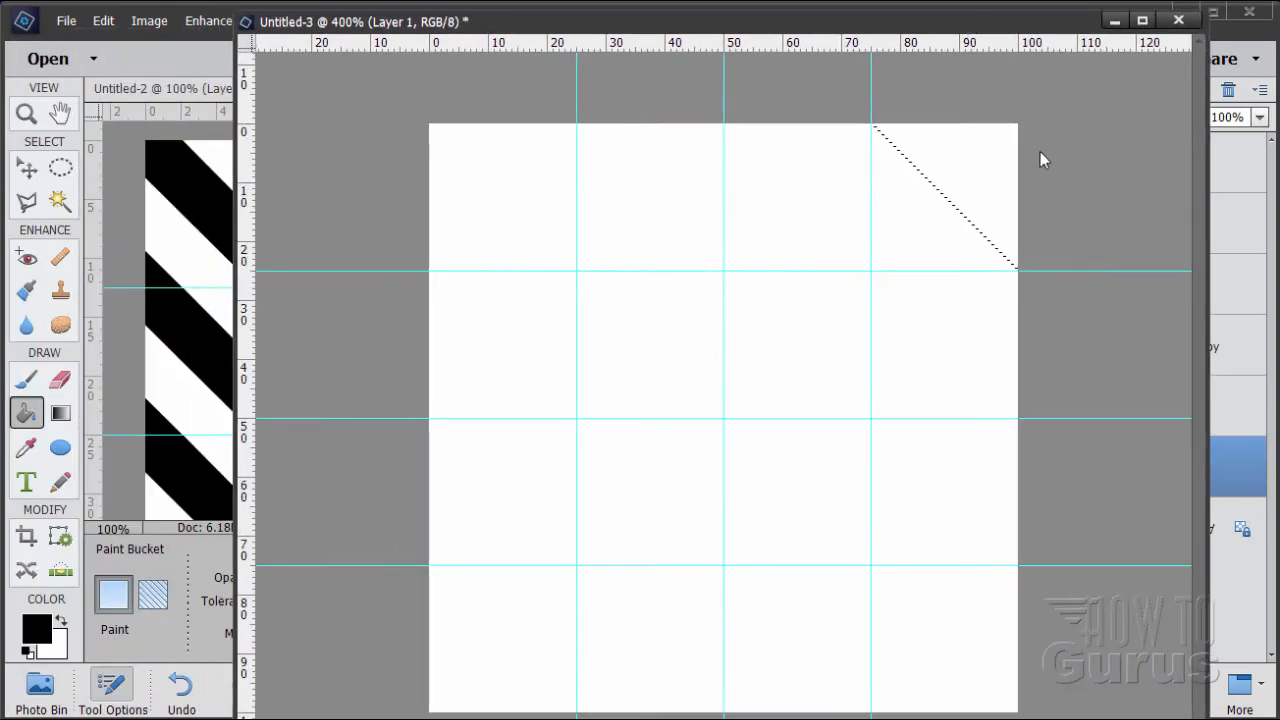
{"action": "left_click", "coordinate": [973, 163]}
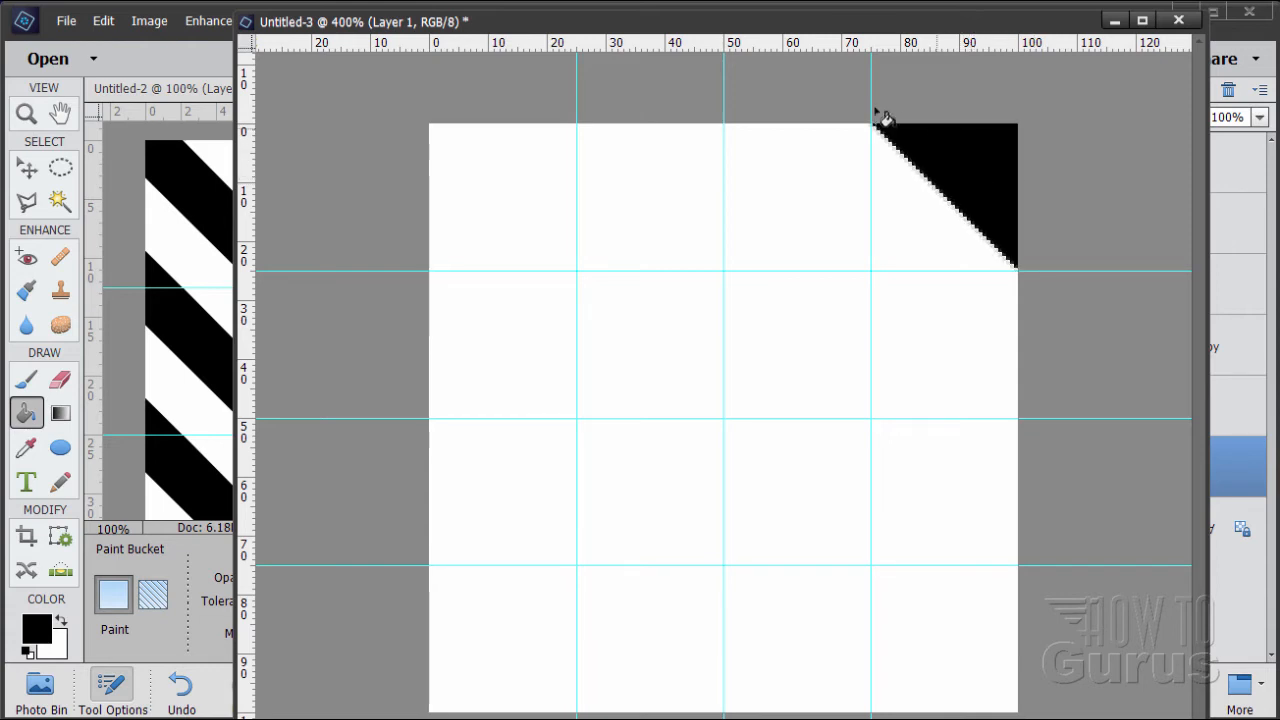
{"action": "left_click_drag", "start_coordinate": [648, 22], "coordinate": [632, 59]}
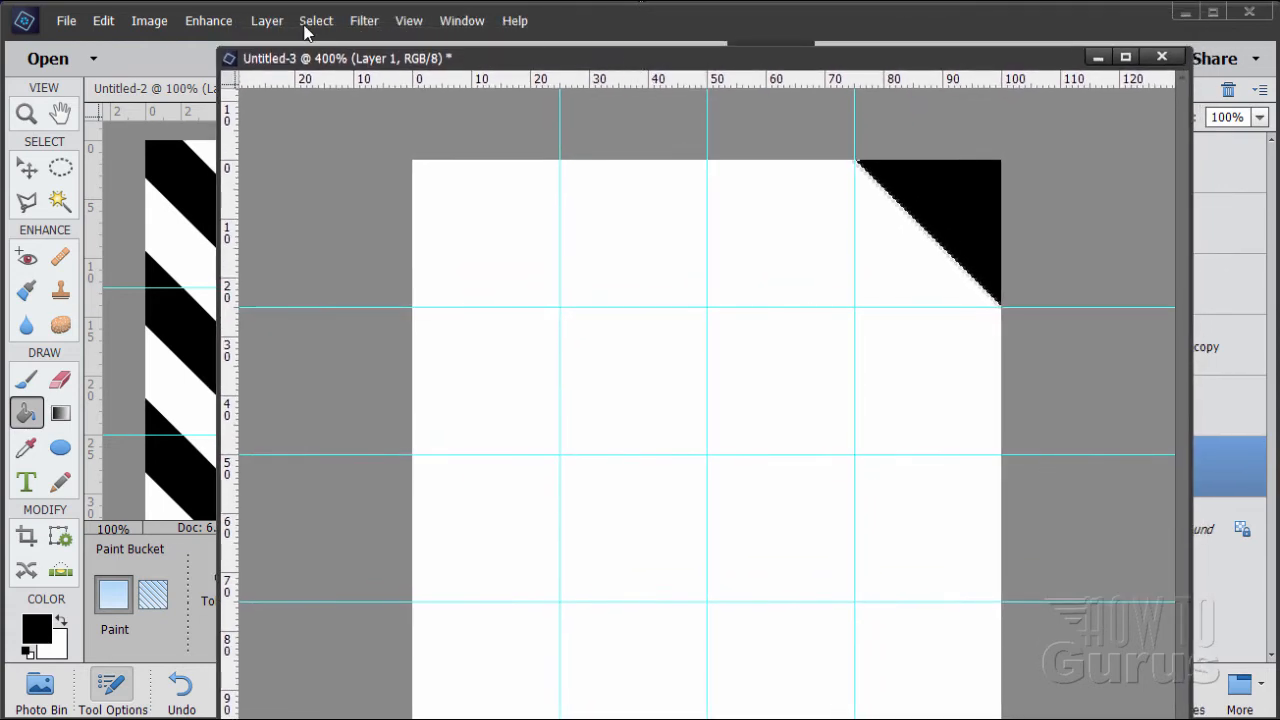
{"action": "left_click", "coordinate": [315, 21]}
{"action": "left_click", "coordinate": [323, 56]}
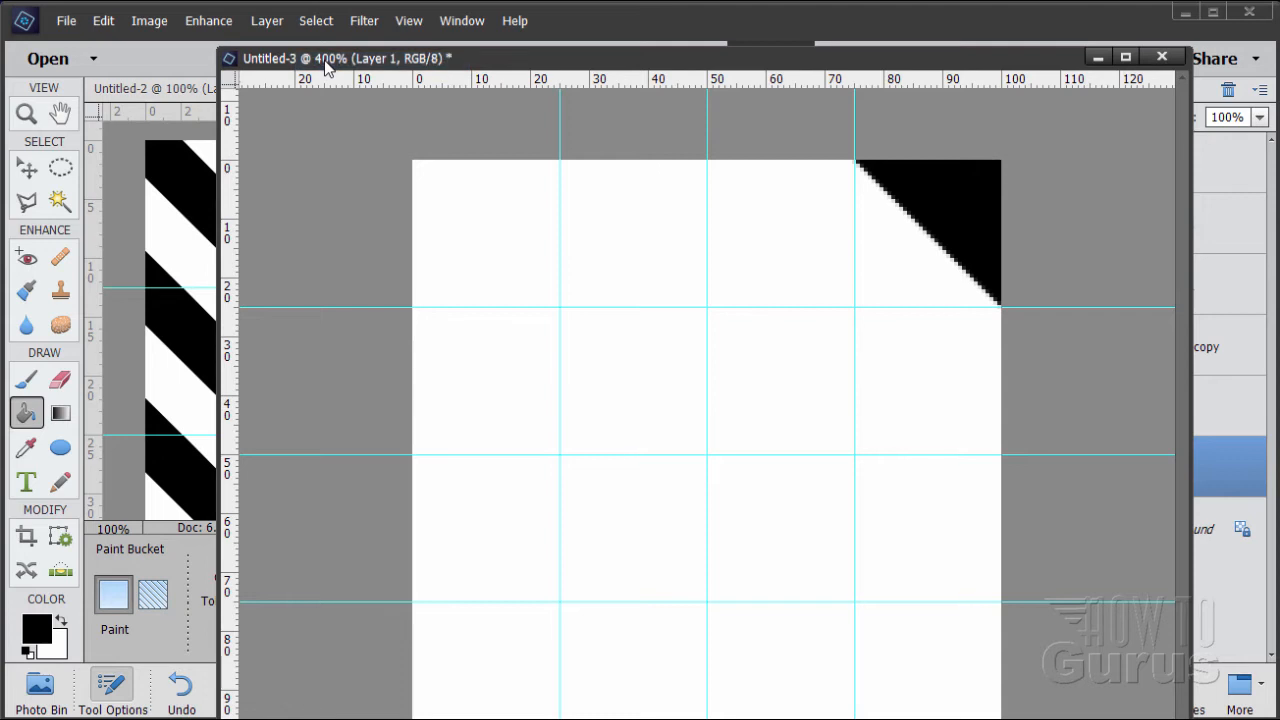
Select the lower-left corner triangle with the Polygonal Lasso, from 75% on the left edge to 25% on the bottom edge, and fill it with black
{"action": "left_click", "coordinate": [27, 201]}
{"action": "left_click_drag", "start_coordinate": [528, 62], "coordinate": [524, 33]}
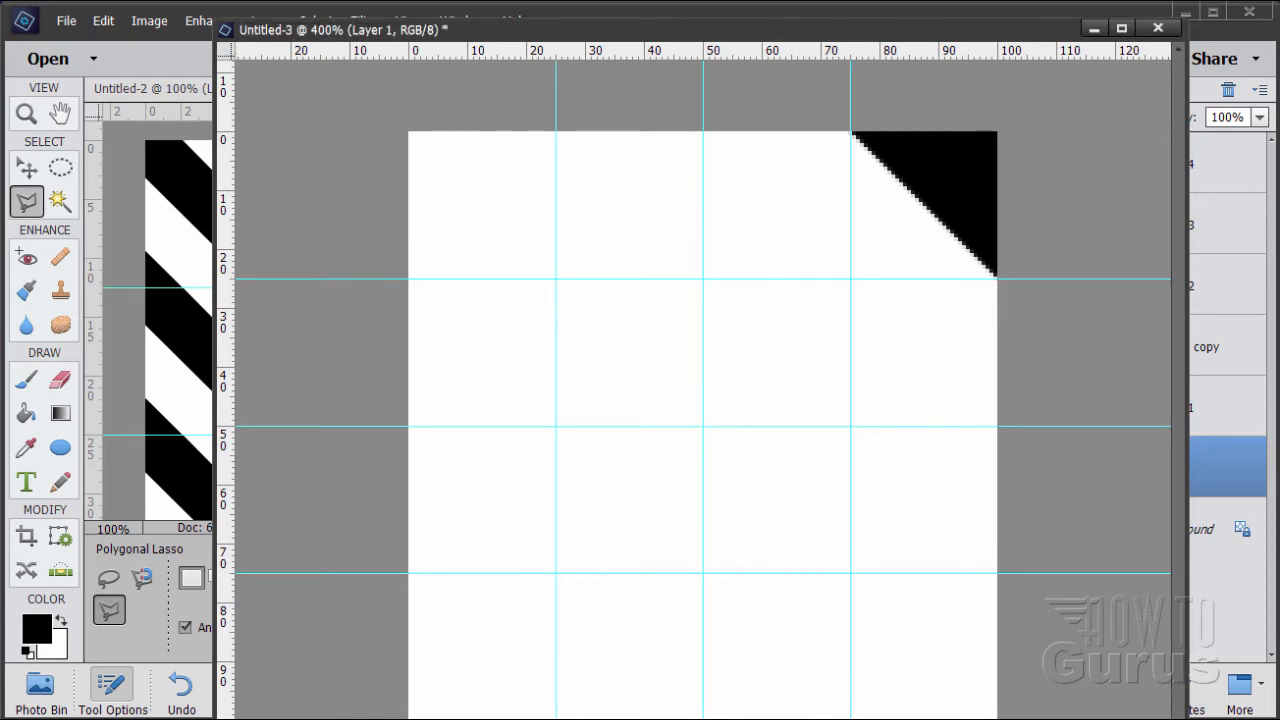
{"action": "mouse_move", "coordinate": [830, 719]}
{"action": "left_mouse_down"}
{"action": "mouse_move", "coordinate": [834, 680]}
{"action": "mouse_move", "coordinate": [827, 712]}
{"action": "left_mouse_up"}
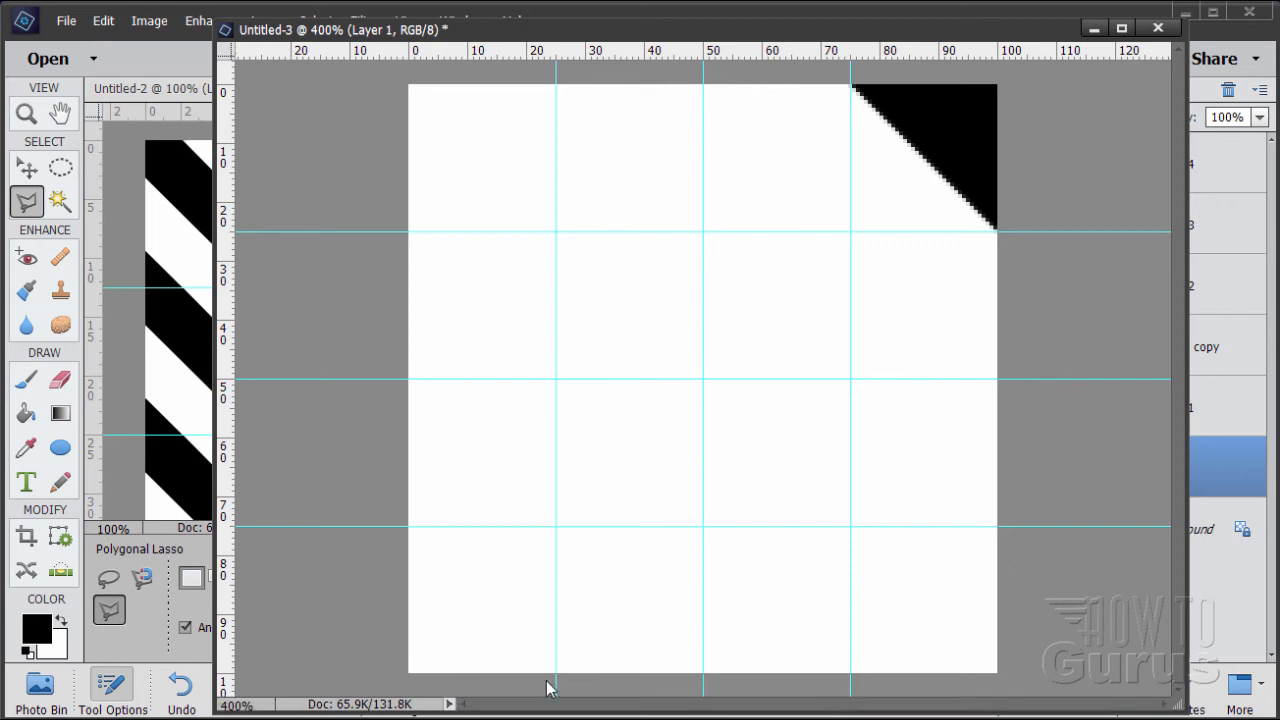
{"action": "left_click", "coordinate": [408, 526]}
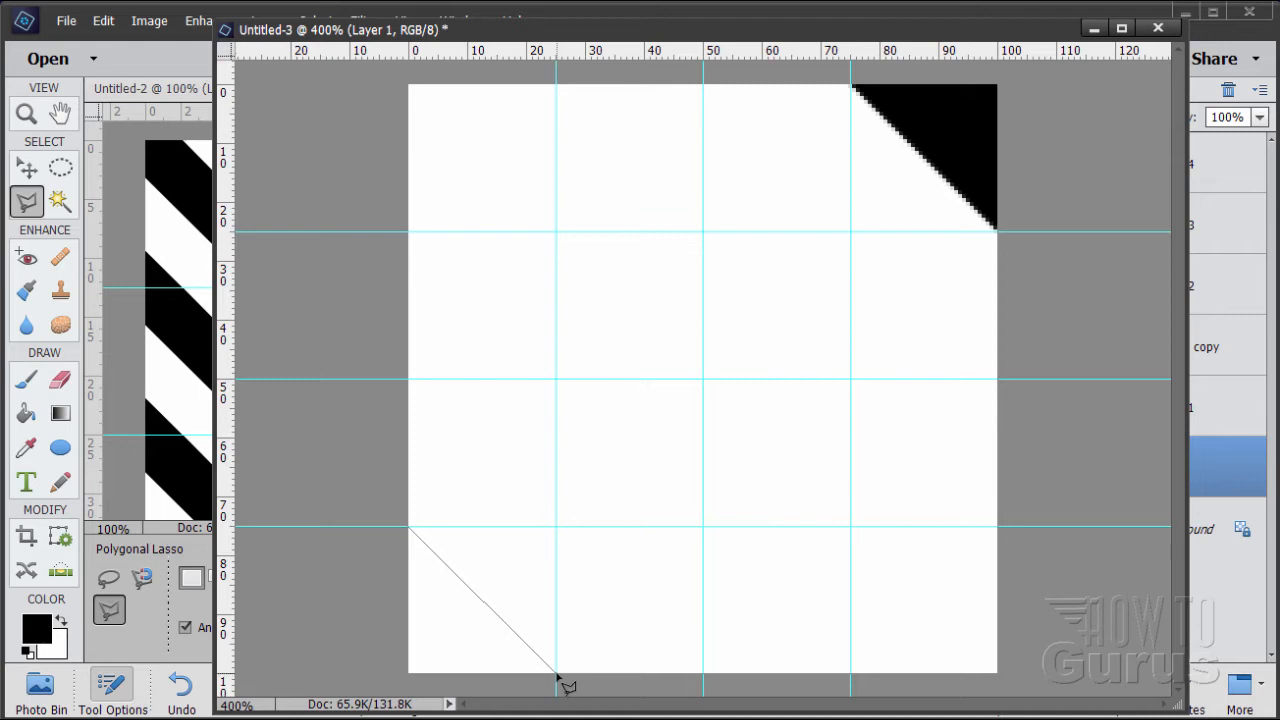
{"action": "left_click", "coordinate": [555, 672]}
{"action": "left_click", "coordinate": [532, 684]}
{"action": "left_click", "coordinate": [369, 684]}
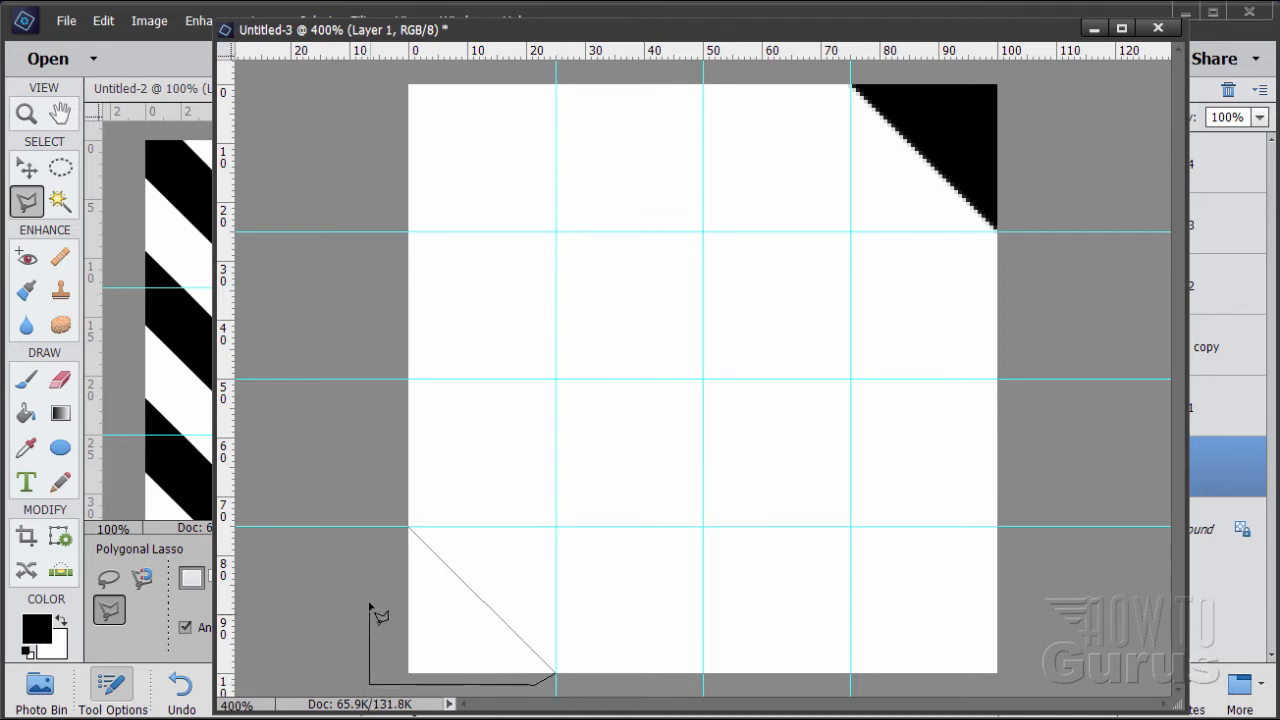
{"action": "left_click", "coordinate": [409, 529]}
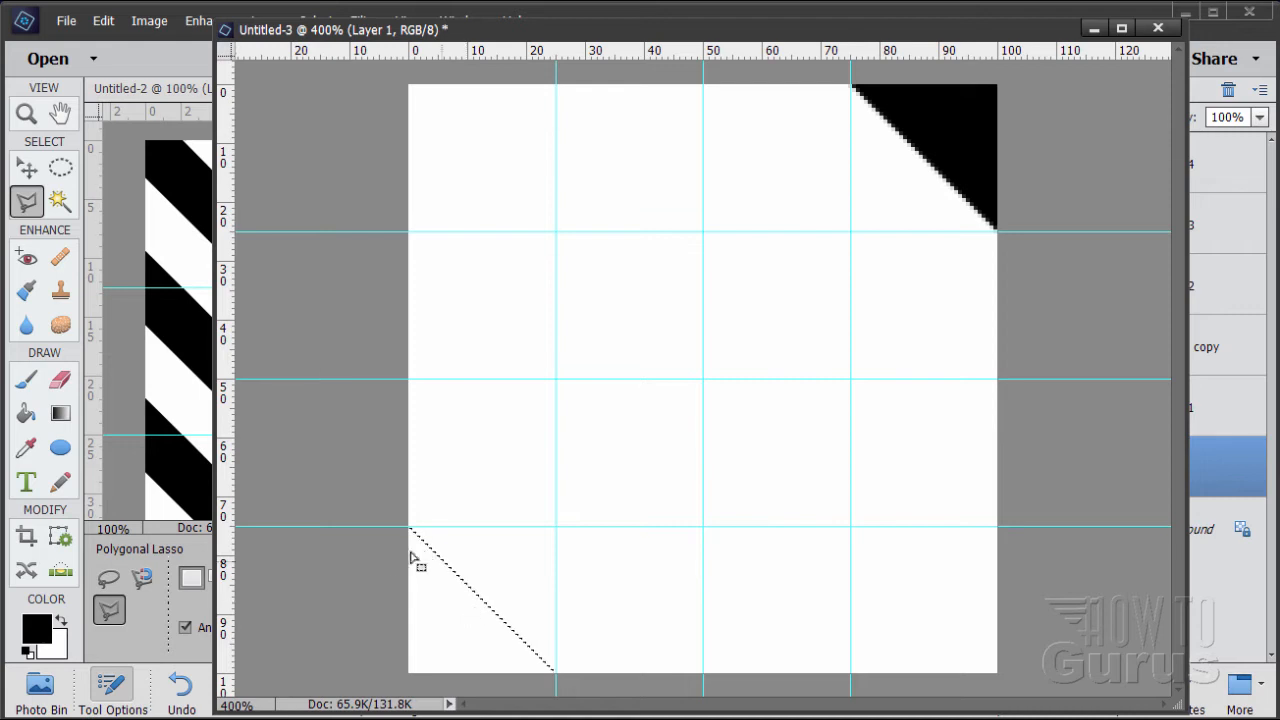
{"action": "left_click", "coordinate": [27, 414]}
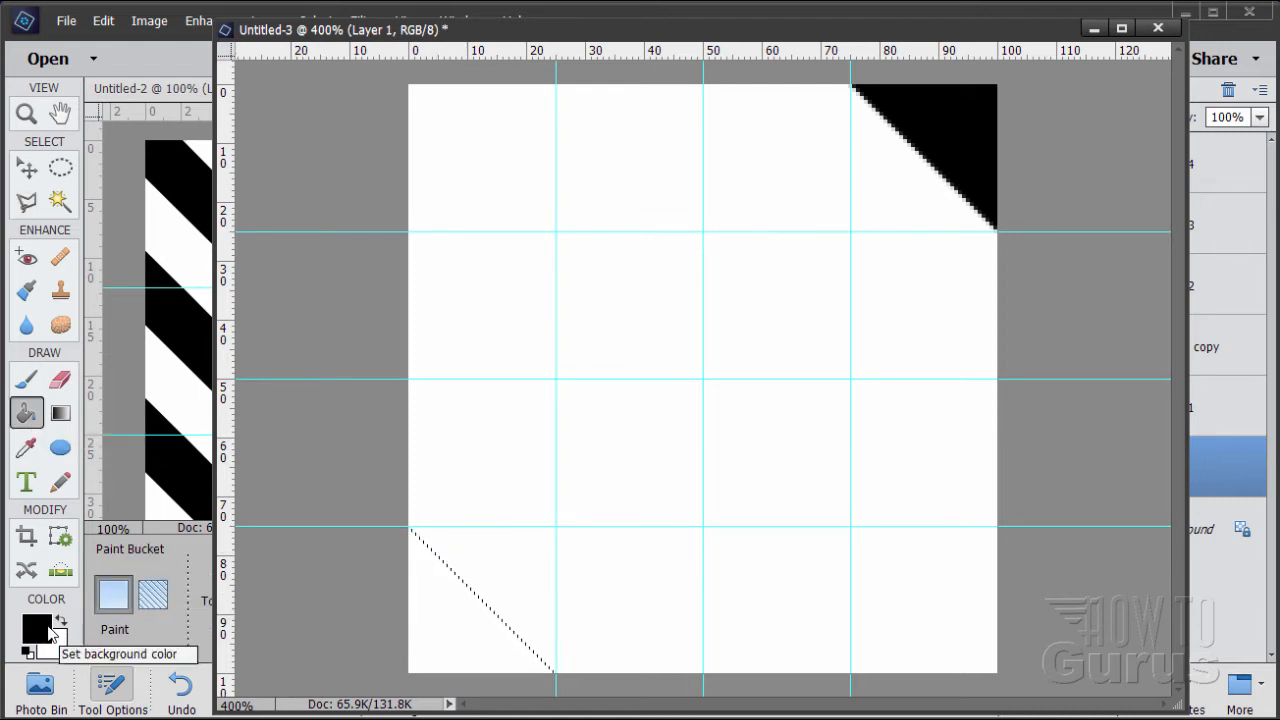
{"action": "left_click", "coordinate": [418, 652]}
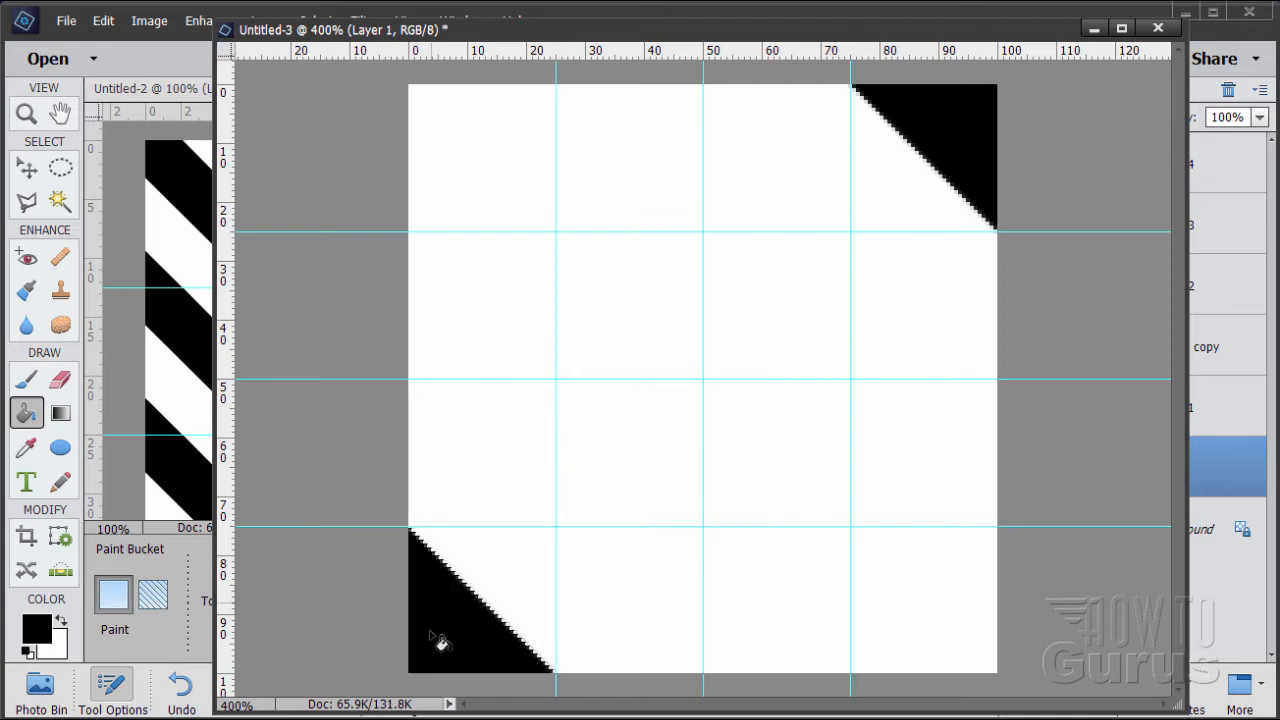
Lasso the central diagonal band through the upper-left and lower-right corners, bounded by the 25% and 75% guide points on the edges, and fill it black
{"action": "left_click", "coordinate": [38, 205]}
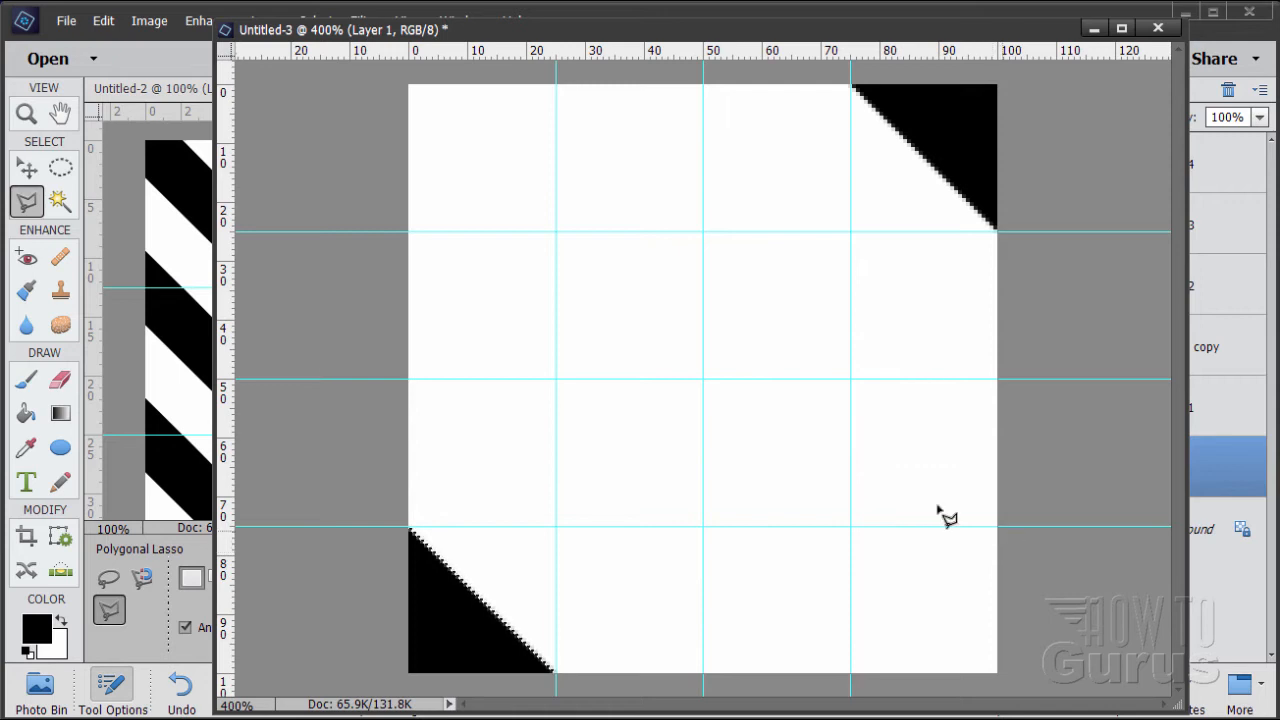
{"action": "left_click", "coordinate": [409, 233]}
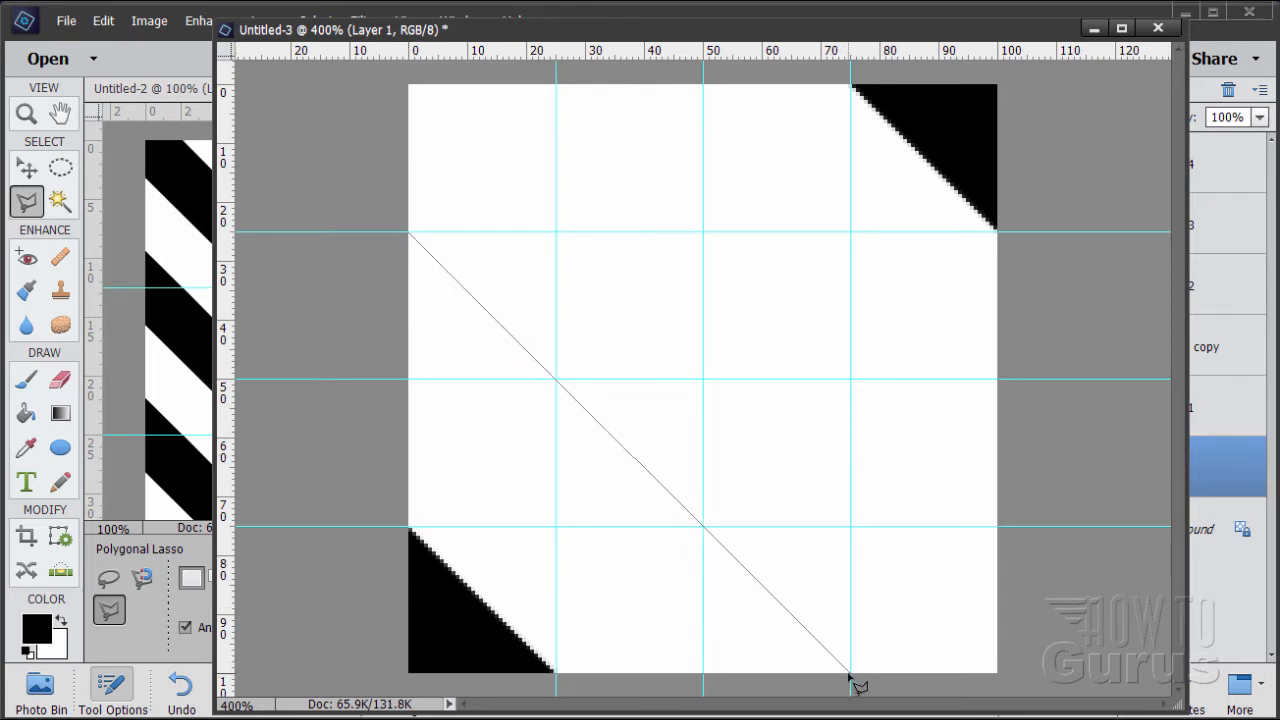
{"action": "left_click", "coordinate": [898, 691]}
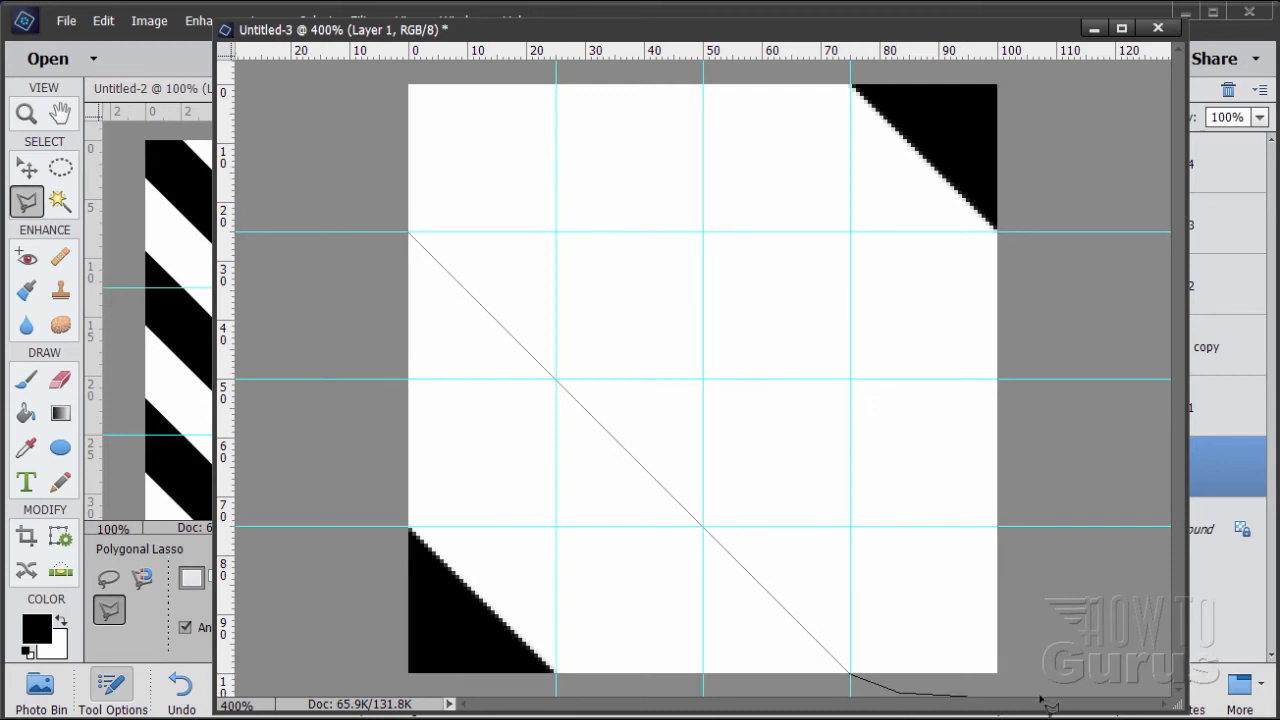
{"action": "left_click", "coordinate": [1018, 684]}
{"action": "left_click", "coordinate": [1018, 558]}
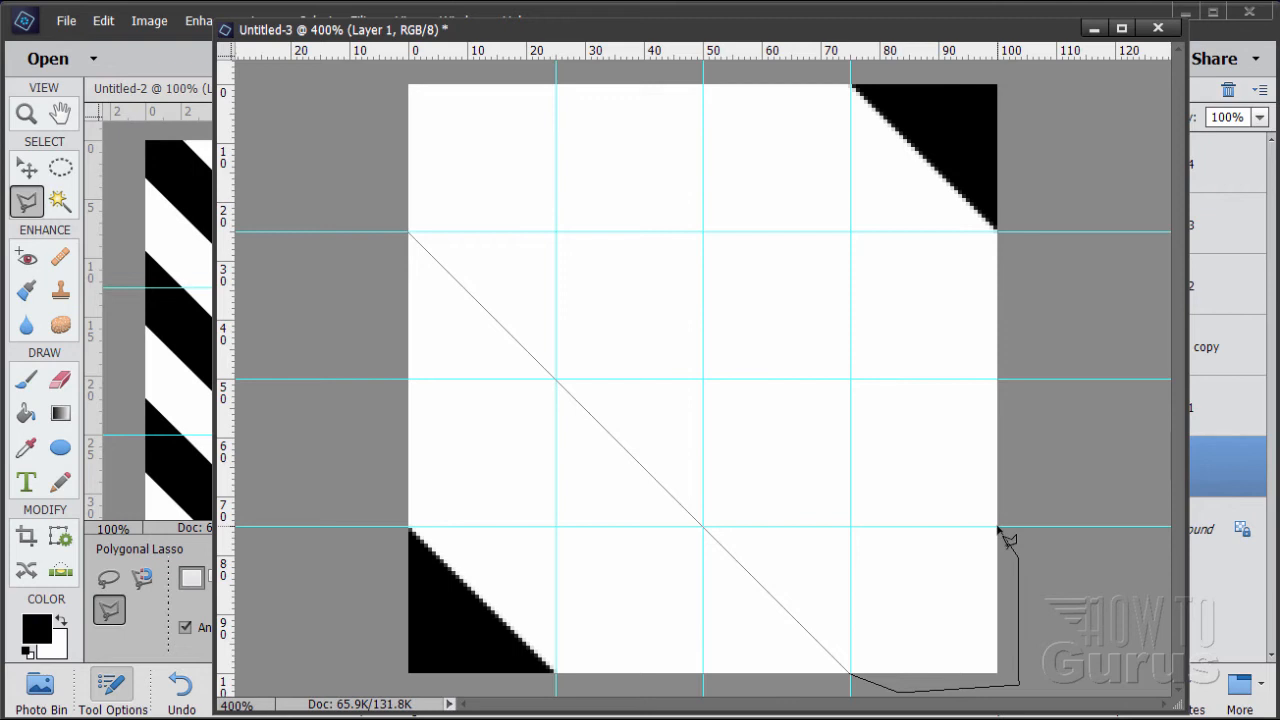
{"action": "left_click", "coordinate": [998, 527]}
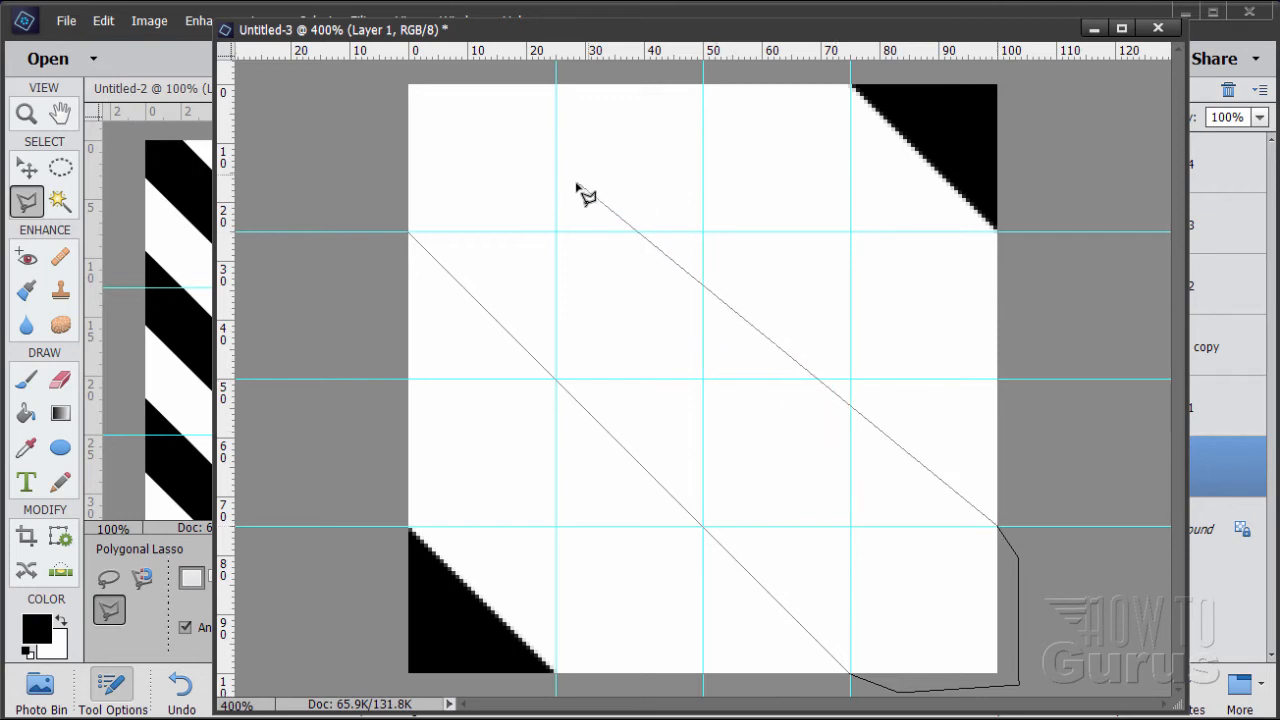
{"action": "left_click", "coordinate": [557, 85]}
{"action": "left_click", "coordinate": [460, 69]}
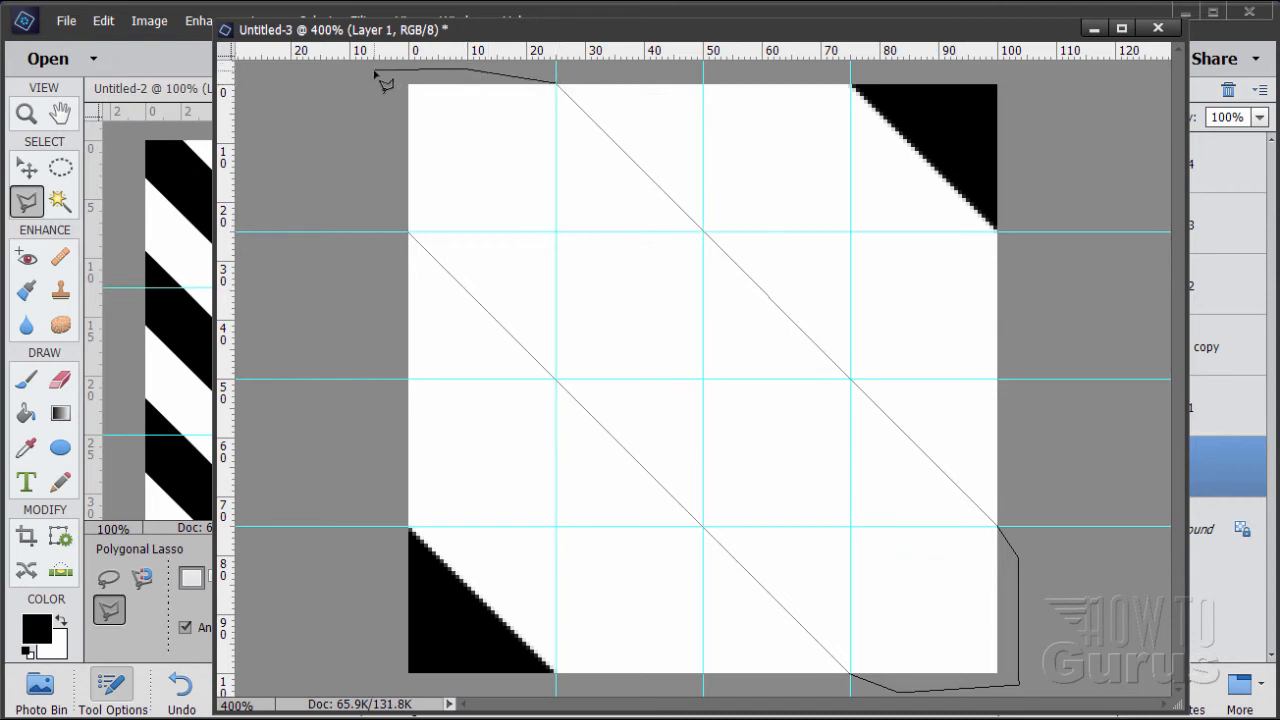
{"action": "left_click", "coordinate": [374, 71]}
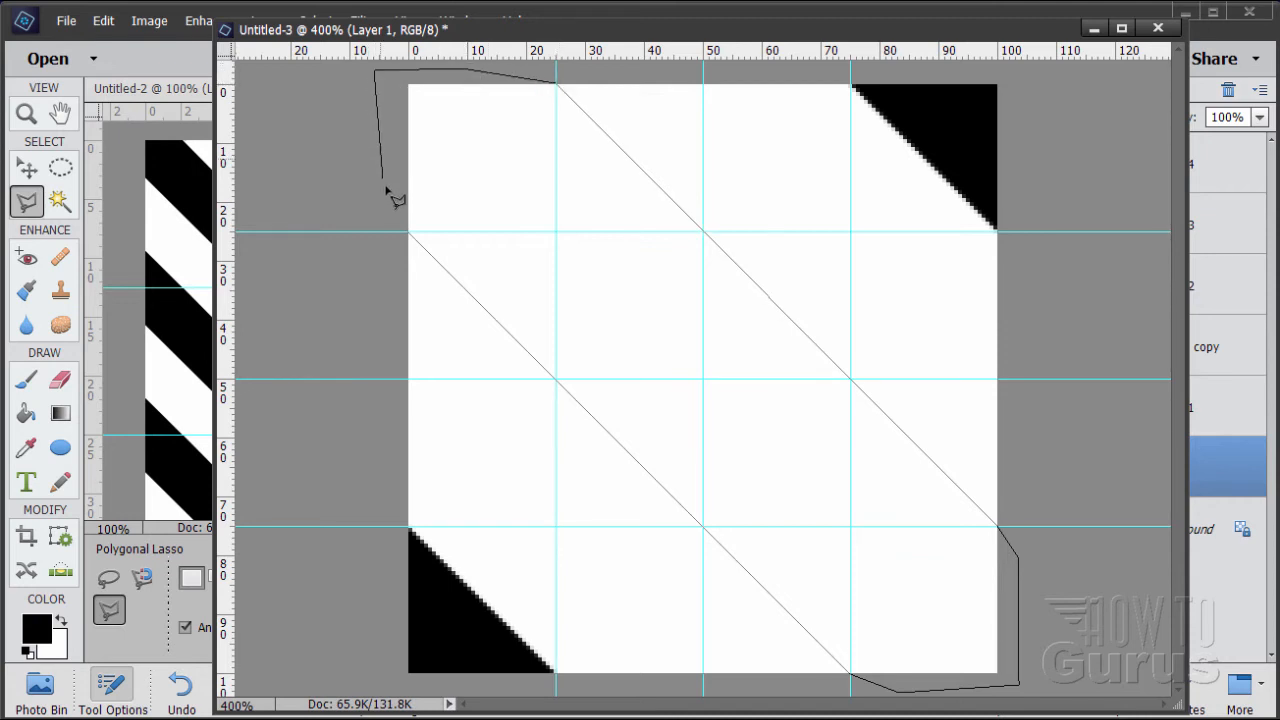
{"action": "left_click", "coordinate": [410, 236]}
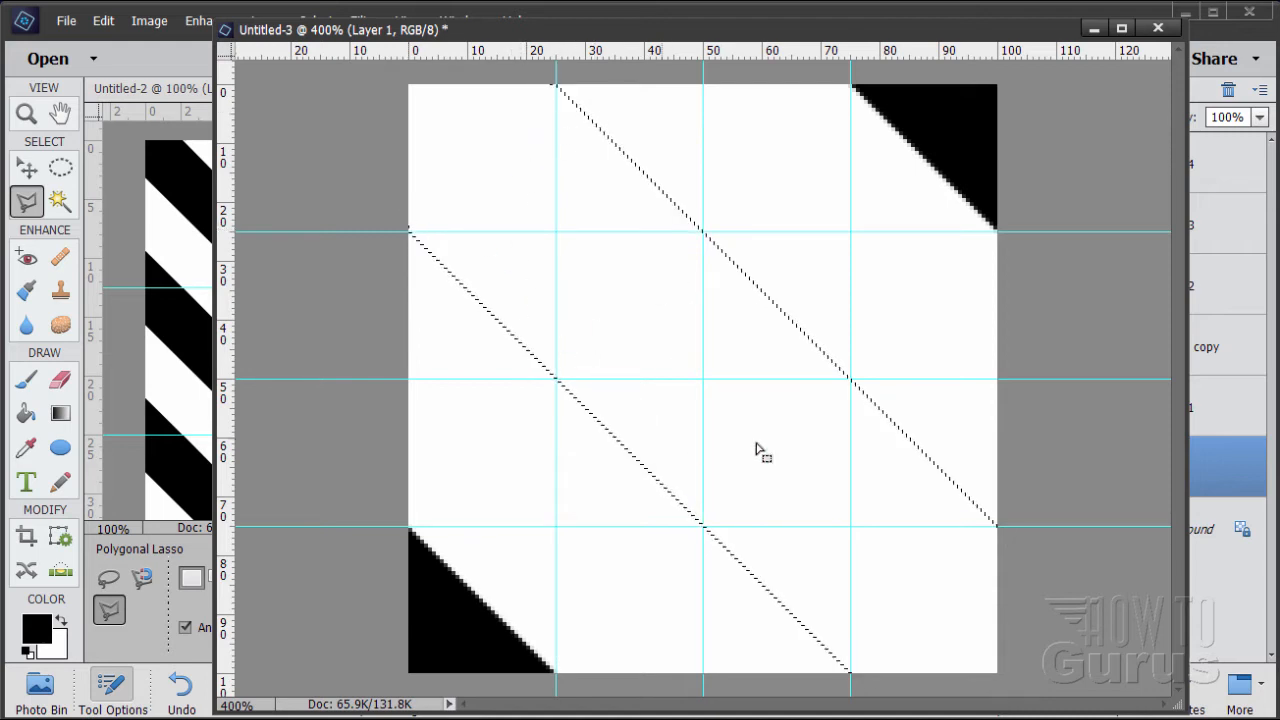
{"action": "left_click", "coordinate": [26, 412]}
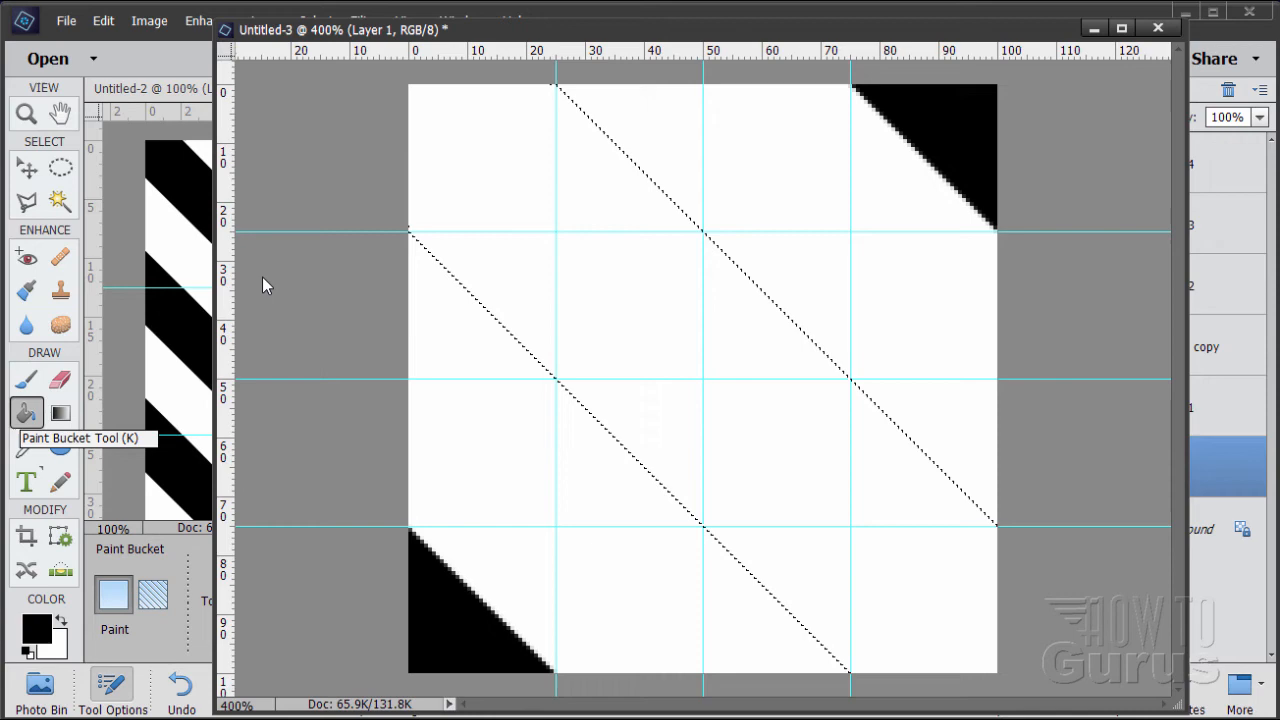
{"action": "left_click", "coordinate": [605, 314]}
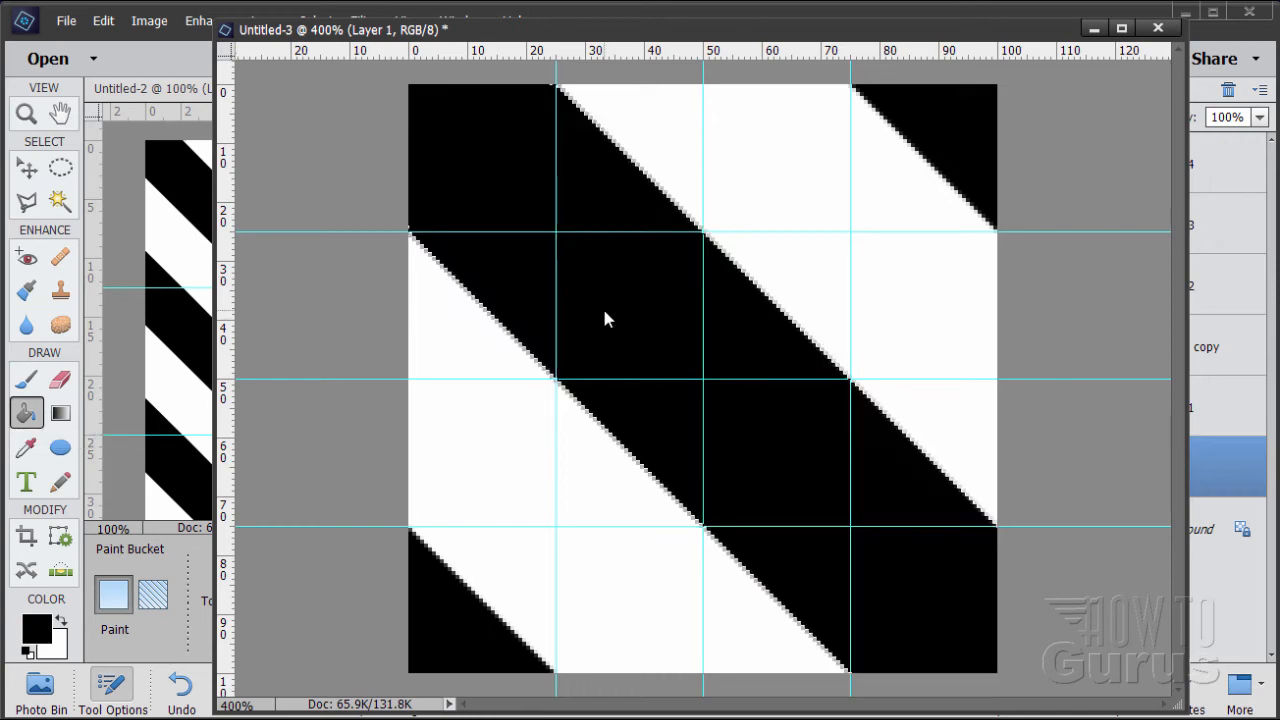
Deselect the filled diagonal band
{"action": "left_click", "coordinate": [28, 170]}
{"action": "left_click_drag", "start_coordinate": [425, 36], "coordinate": [405, 68]}
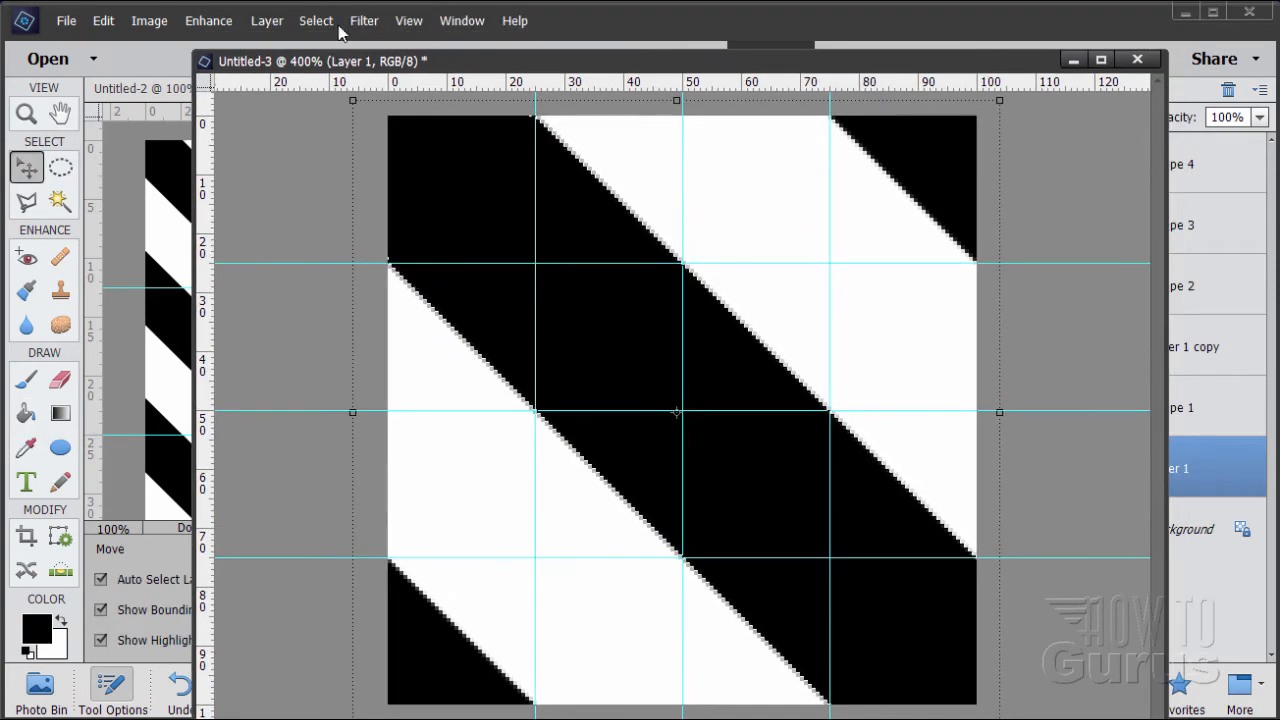
{"action": "left_click", "coordinate": [336, 24]}
{"action": "left_click", "coordinate": [345, 54]}
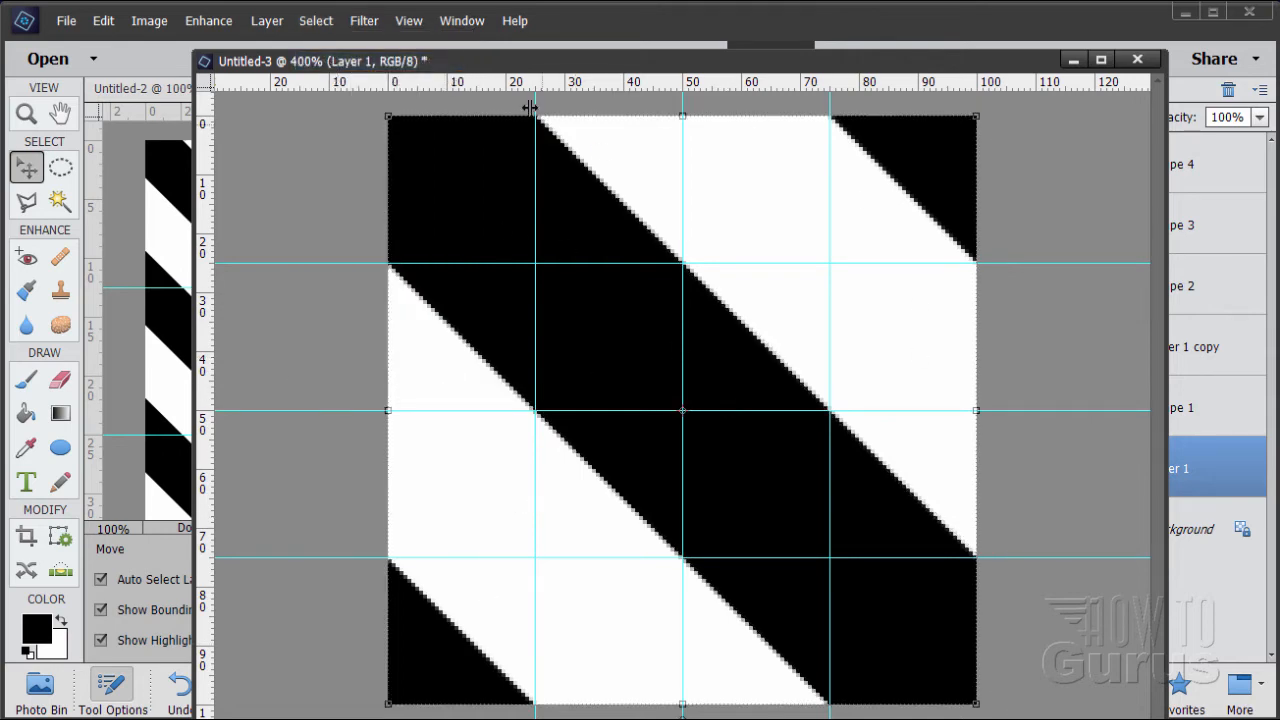
Define the diagonal stripe tile in Untitled-3 as a pattern named "stripes"
{"action": "left_click_drag", "start_coordinate": [487, 66], "coordinate": [743, 30]}
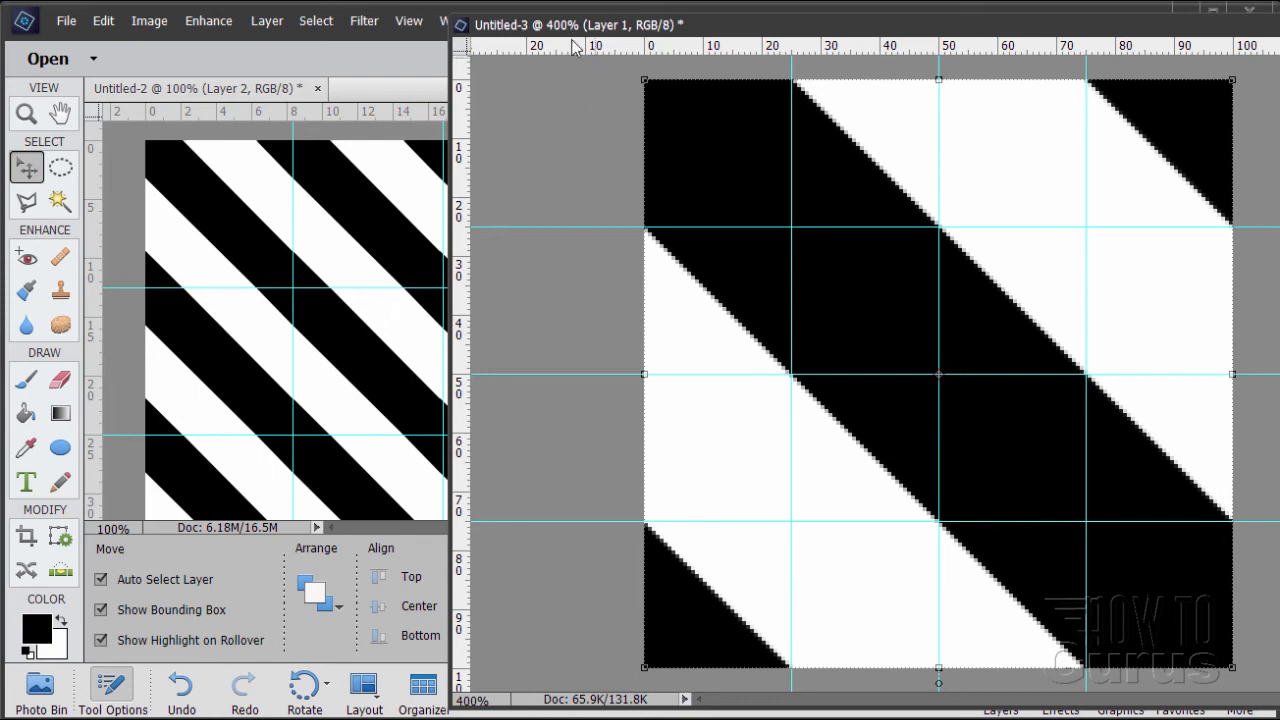
{"action": "left_click_drag", "start_coordinate": [576, 37], "coordinate": [524, 35]}
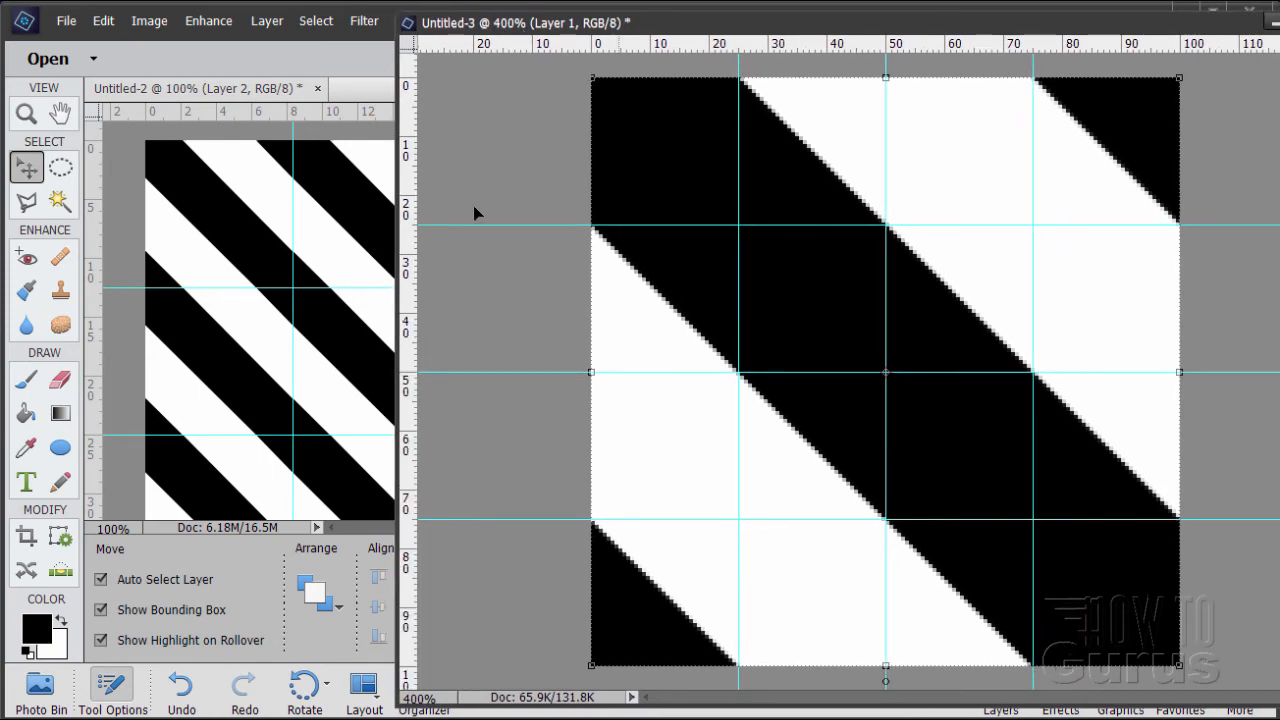
{"action": "left_click", "coordinate": [103, 22]}
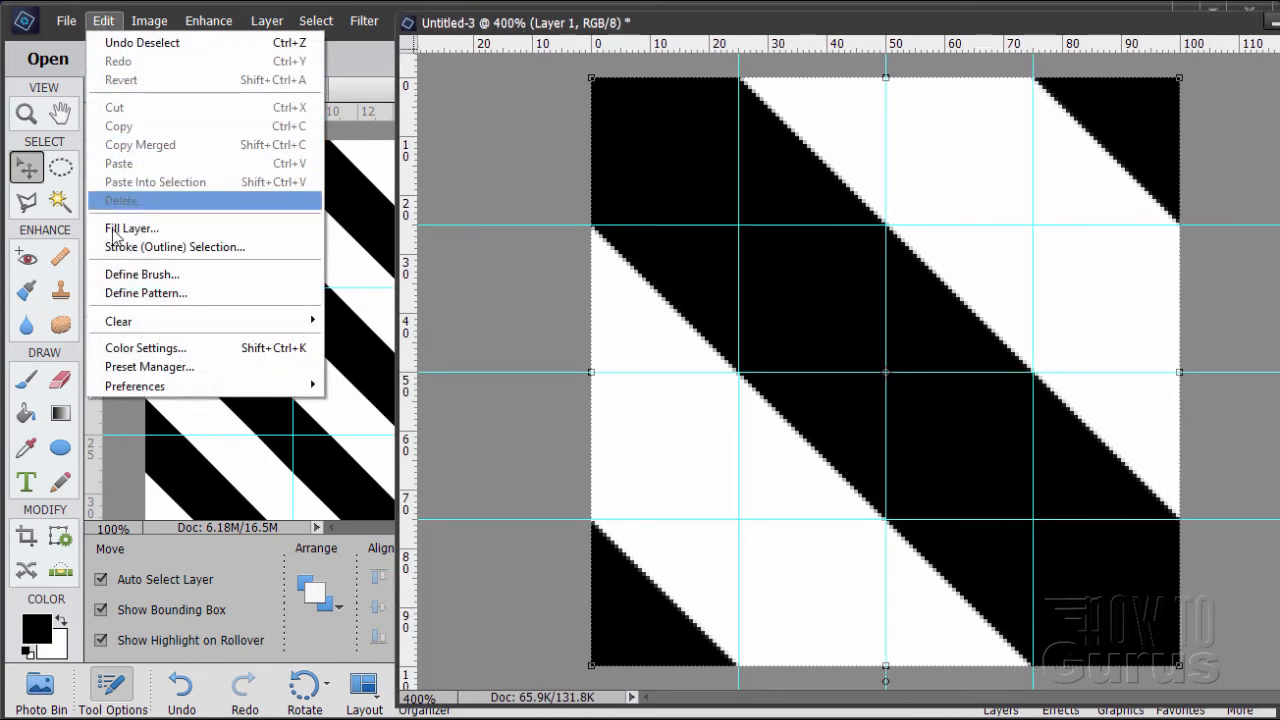
{"action": "left_click", "coordinate": [146, 294]}
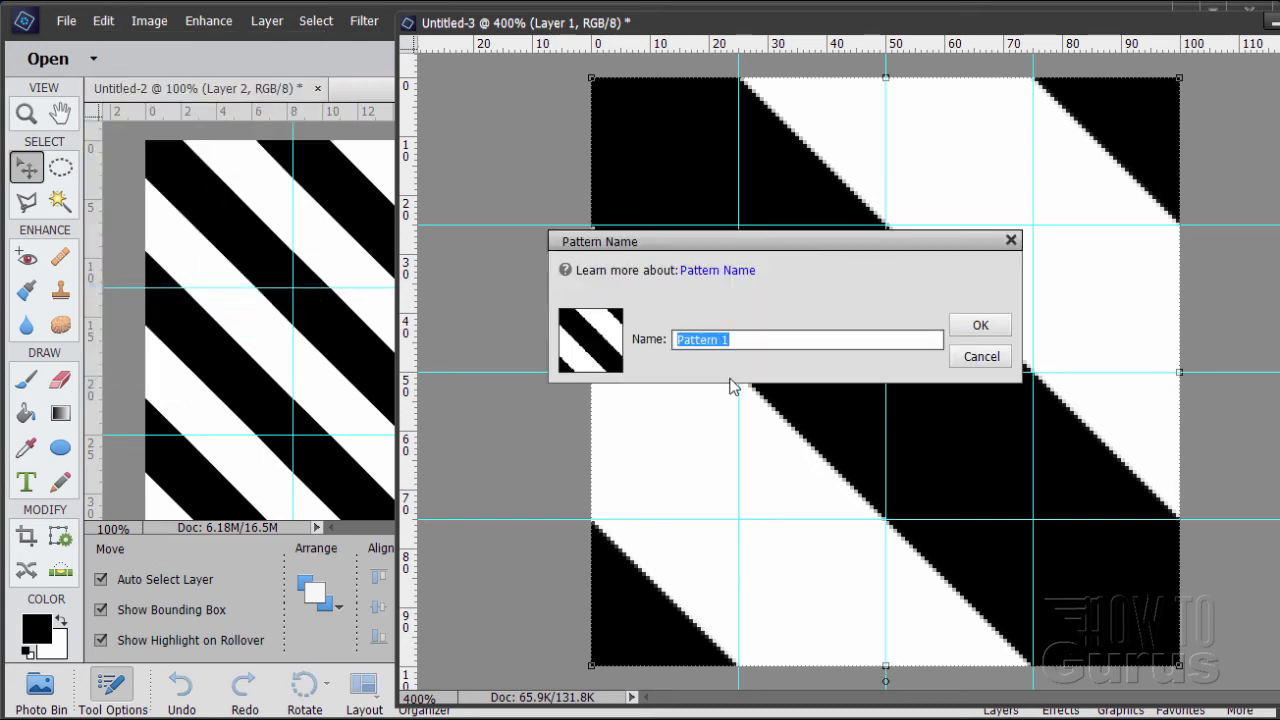
{"action": "type", "text": "stripes"}
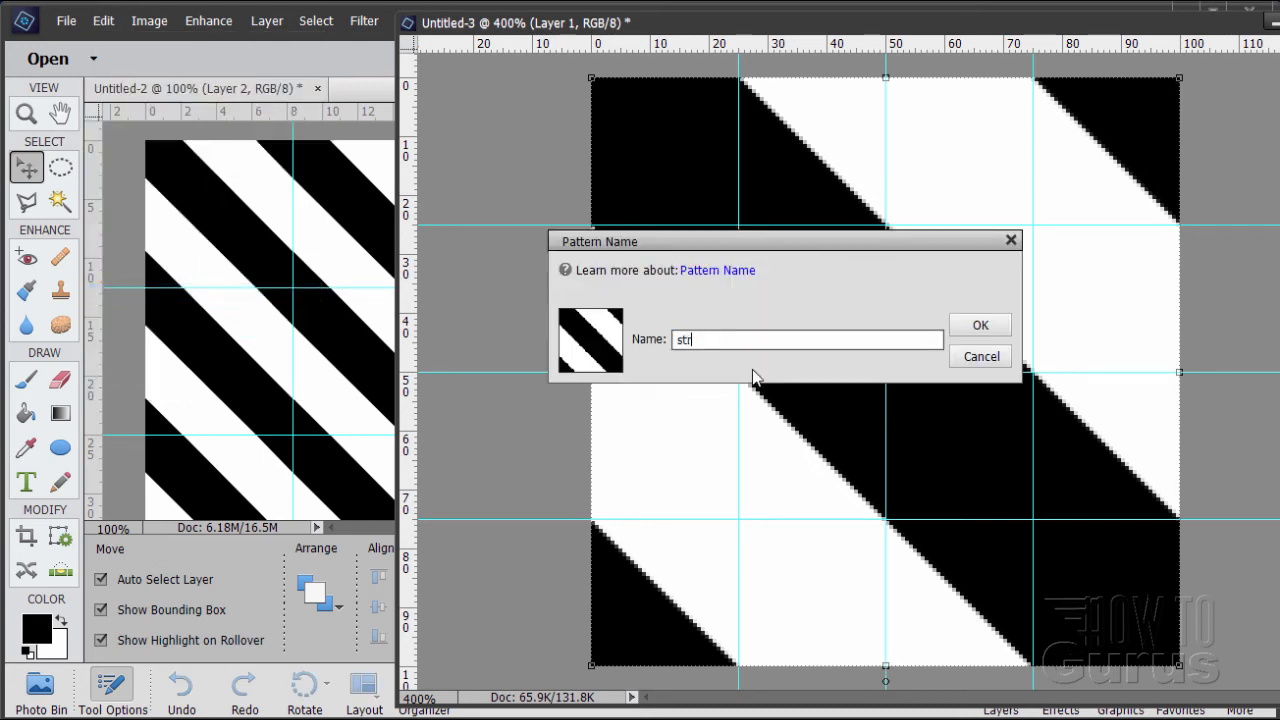
{"action": "left_click", "coordinate": [980, 327]}
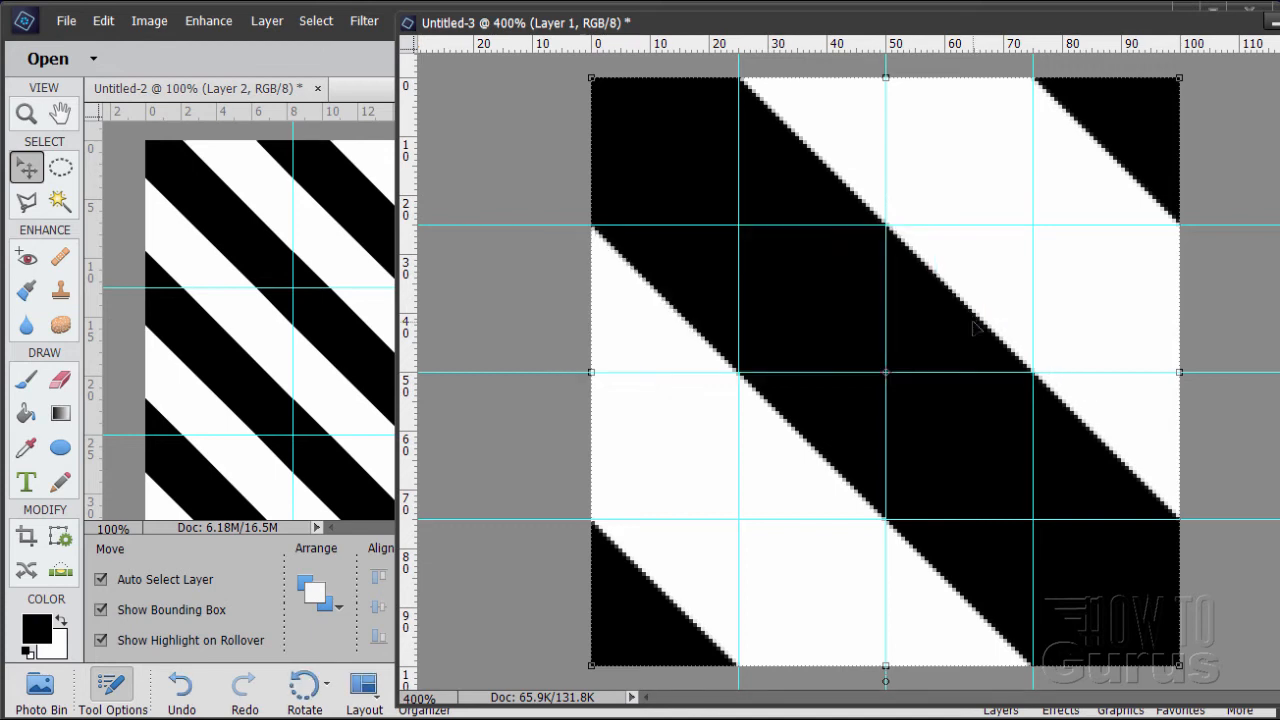
Set the Paint Bucket to fill with a pattern and show the available patterns
{"action": "left_click", "coordinate": [27, 414]}
{"action": "left_click", "coordinate": [155, 604]}
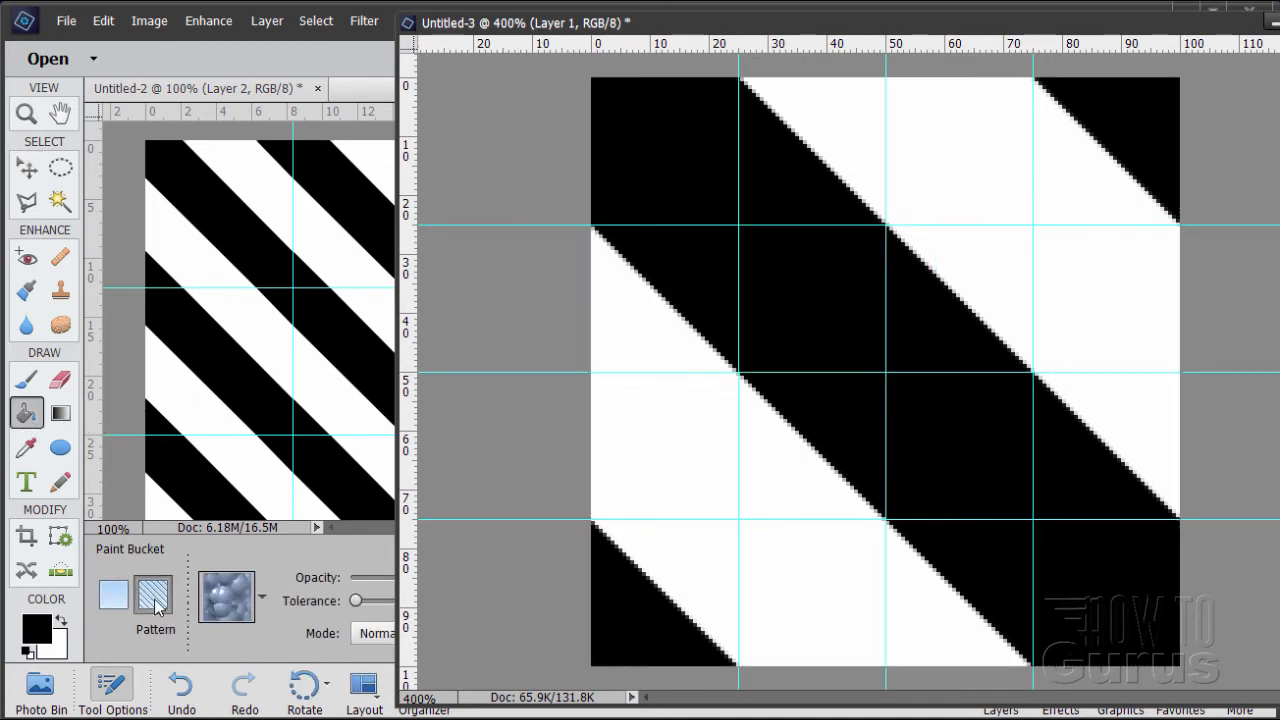
{"action": "left_click", "coordinate": [266, 600]}
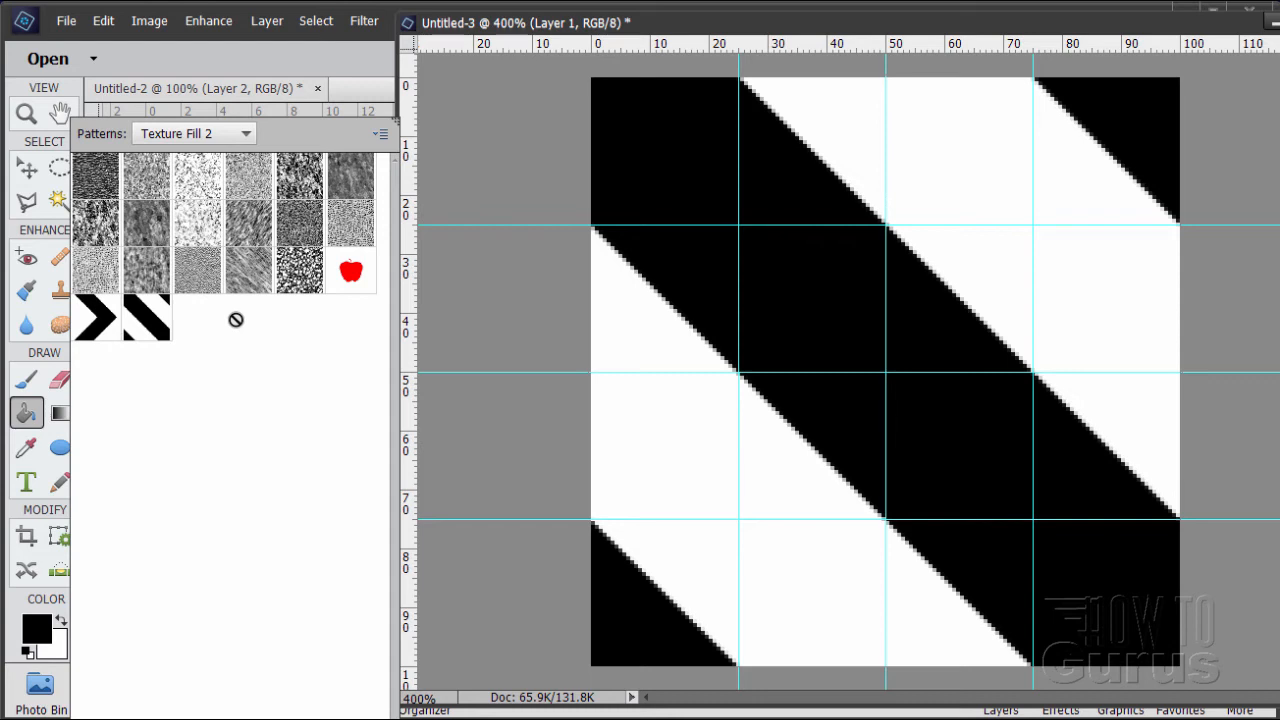
Save the current pattern set as Custom Patterns 2.pat in the Patterns presets folder
{"action": "left_click", "coordinate": [380, 136]}
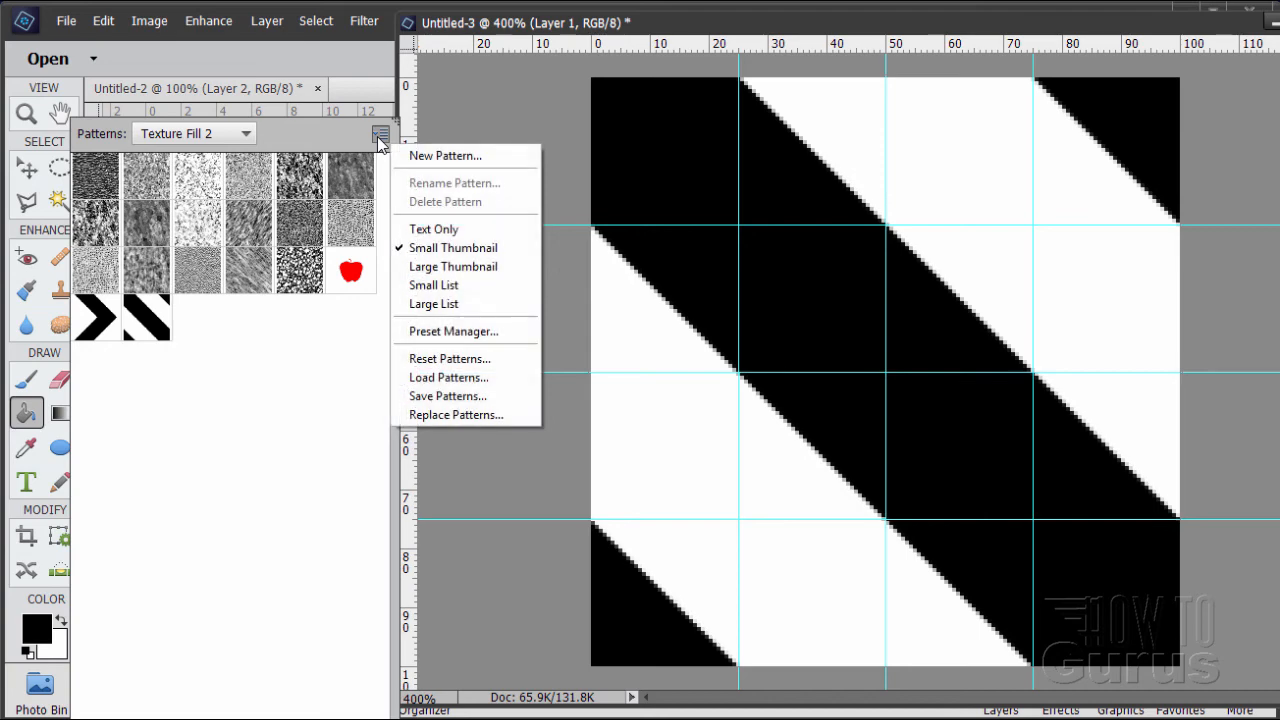
{"action": "left_click", "coordinate": [448, 396]}
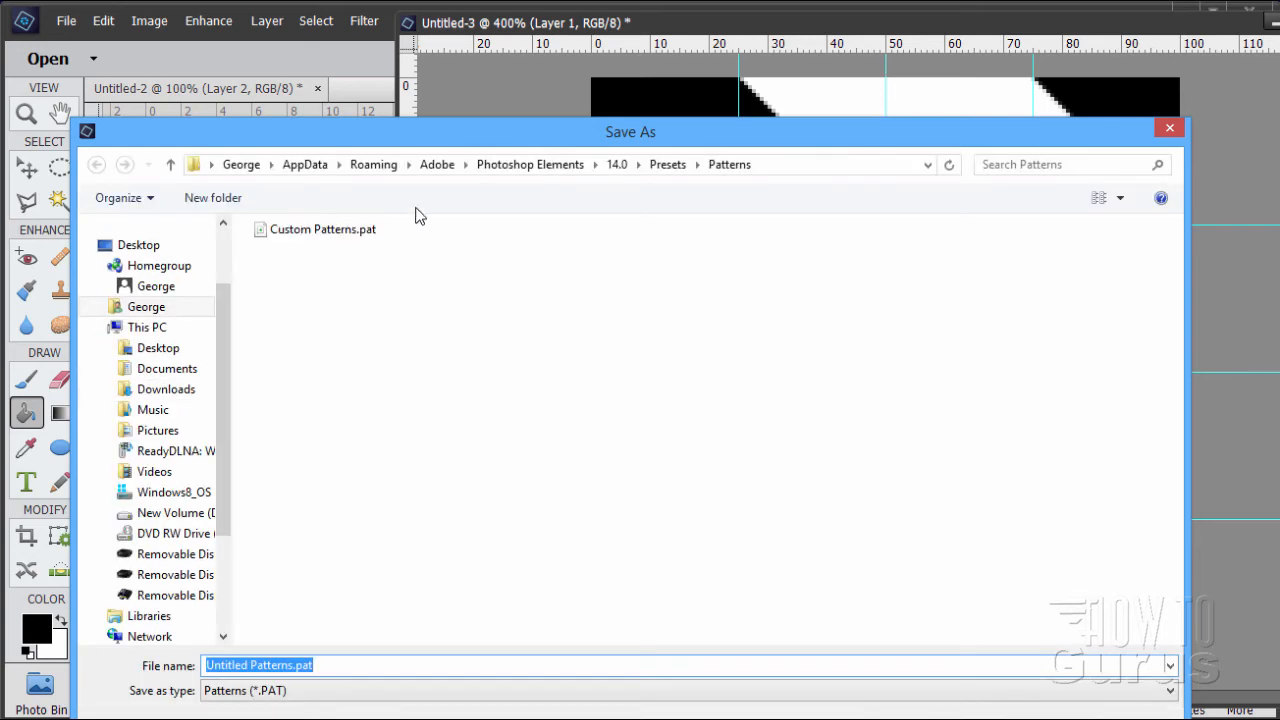
{"action": "left_click_drag", "start_coordinate": [385, 142], "coordinate": [502, 55]}
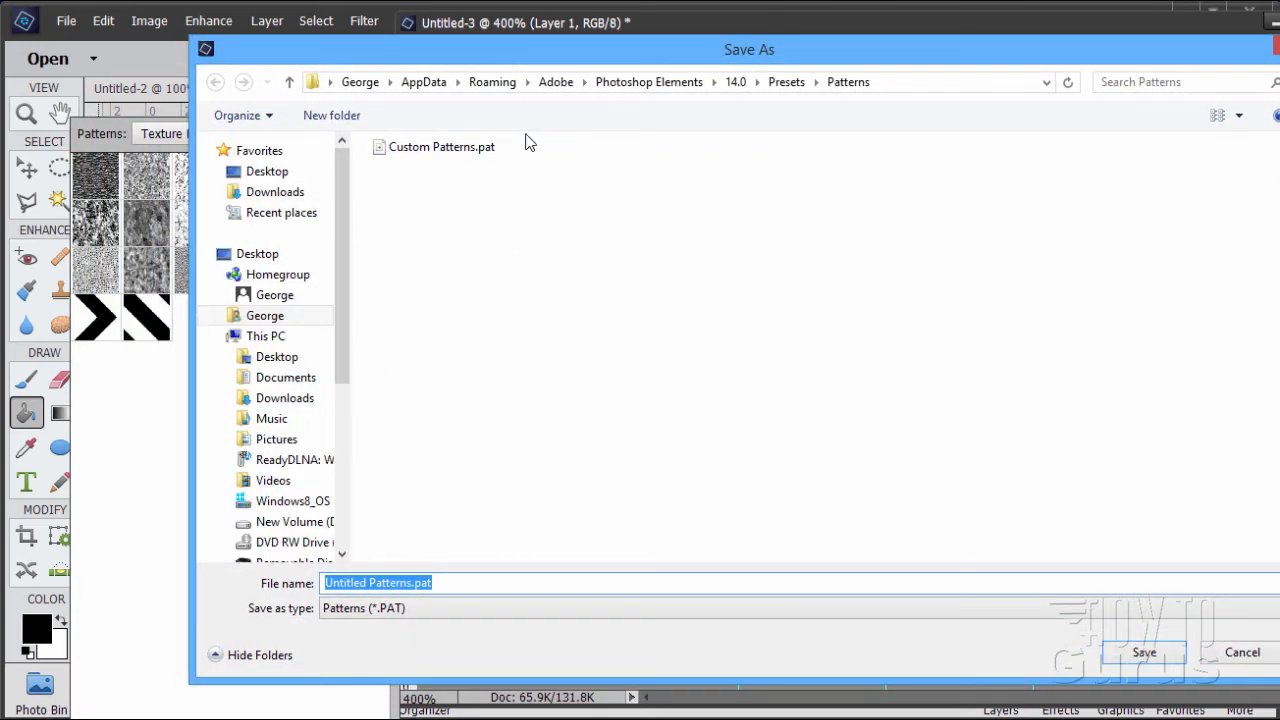
{"action": "left_click", "coordinate": [427, 145]}
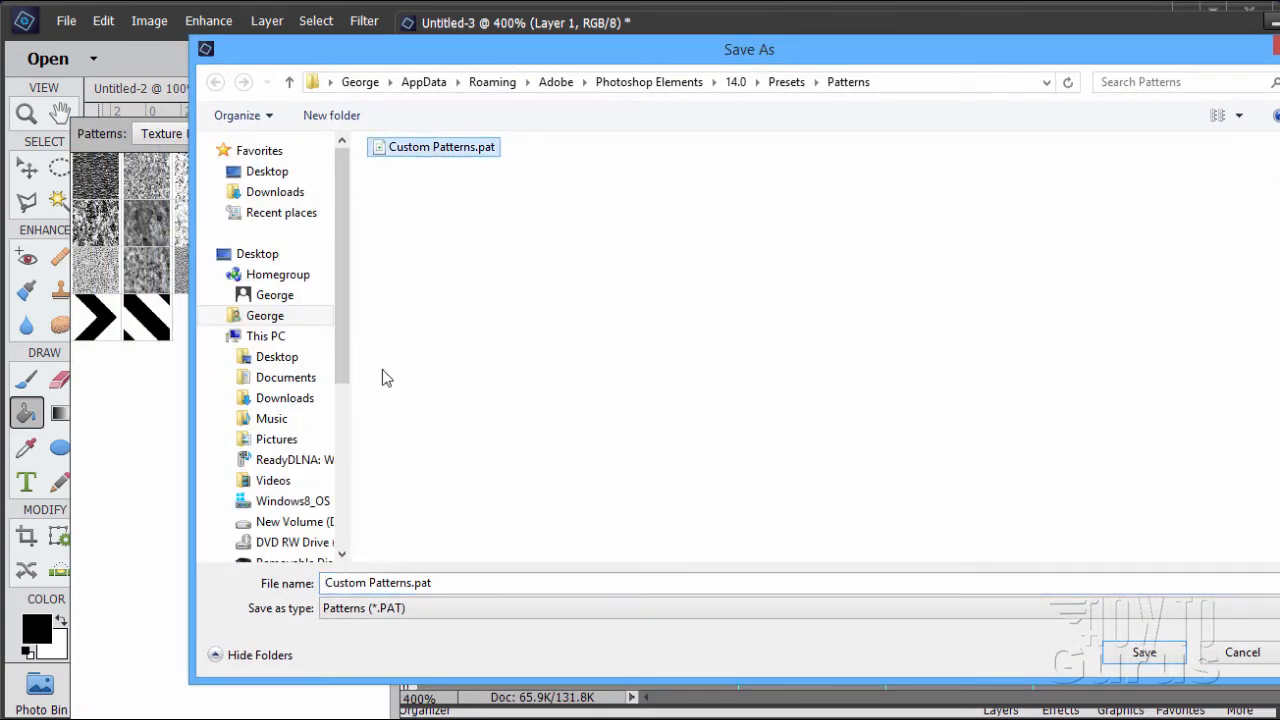
{"action": "left_click", "coordinate": [411, 582]}
{"action": "left_click", "coordinate": [411, 582]}
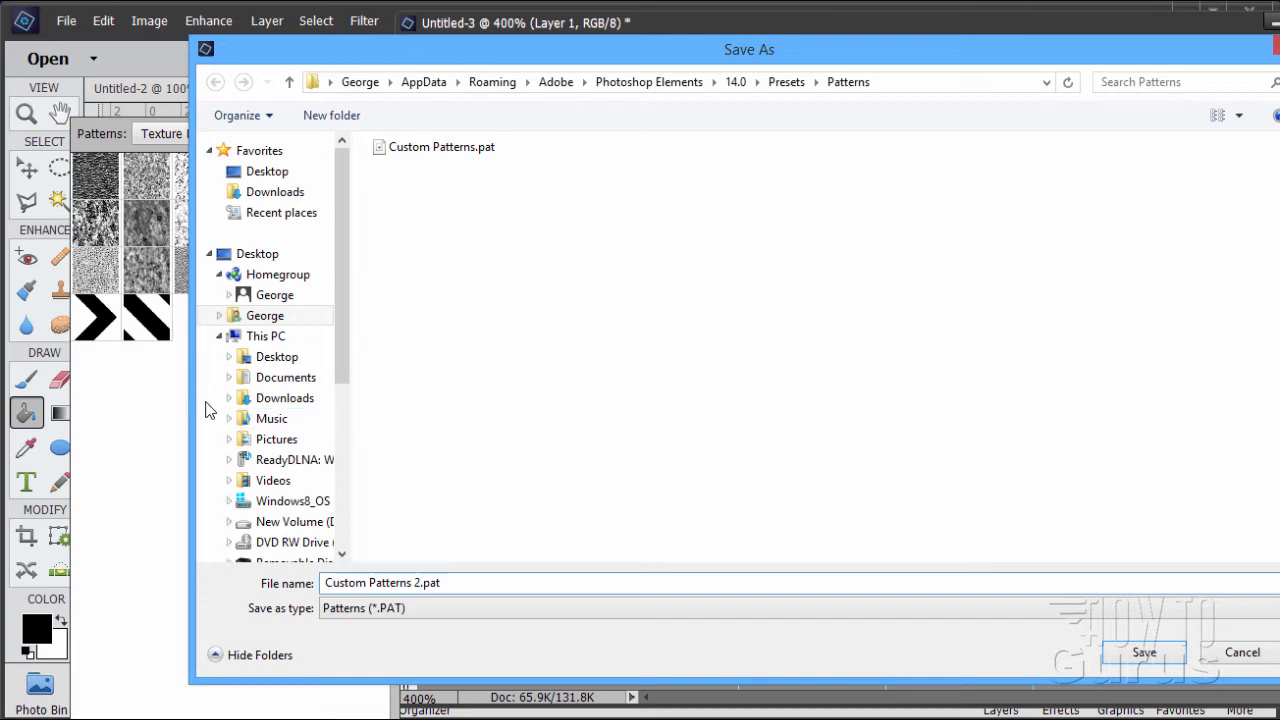
{"action": "left_click", "coordinate": [1122, 660]}
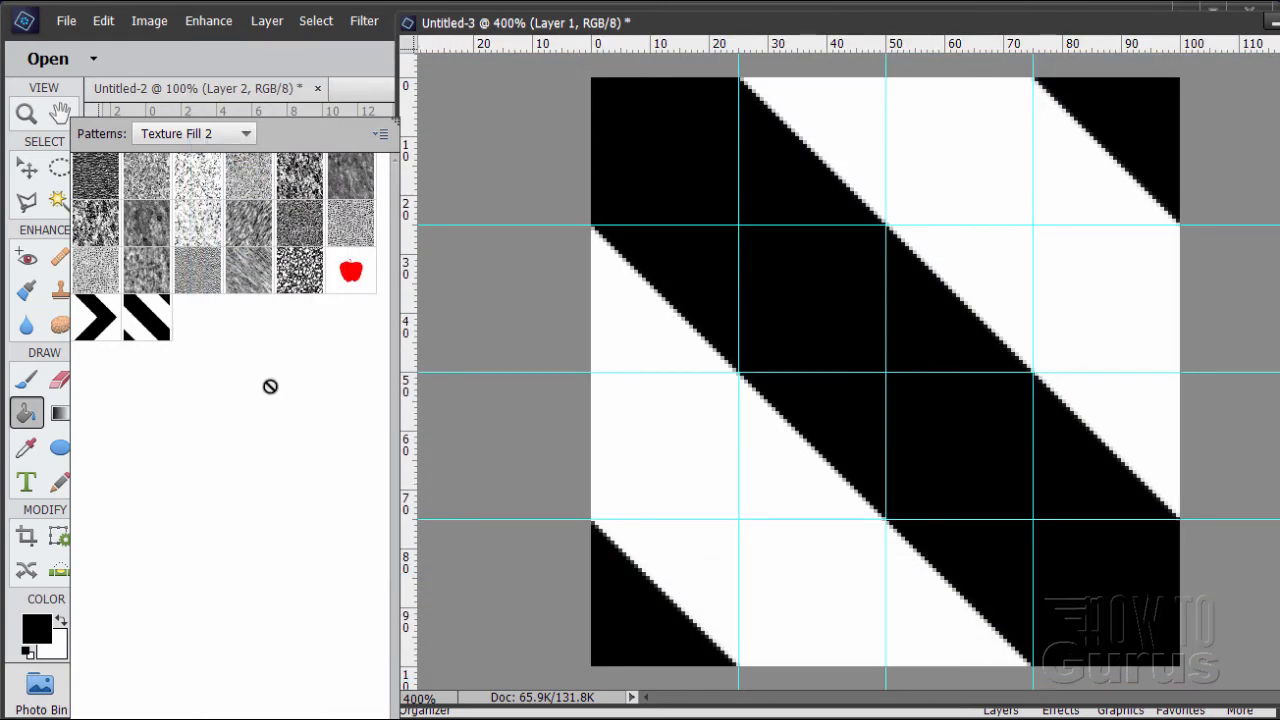
Replace the current patterns with the Custom Patterns 2.pat set from the Patterns presets folder
{"action": "left_click", "coordinate": [381, 135]}
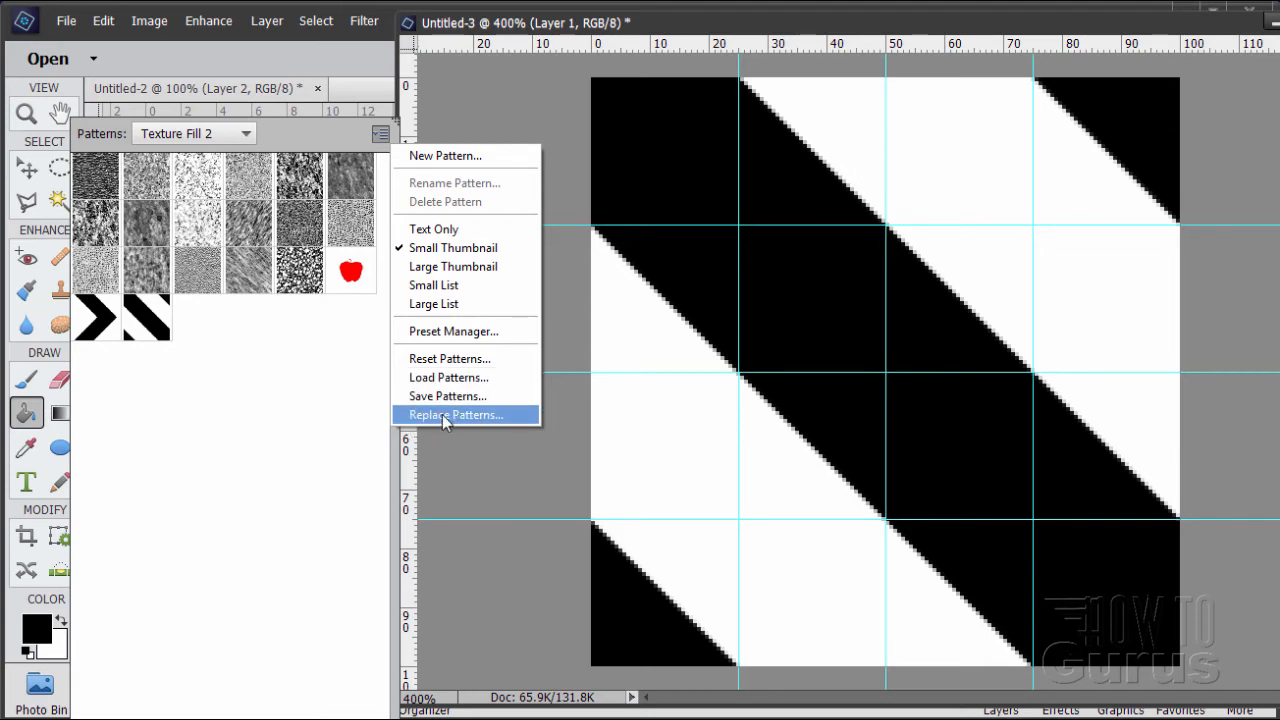
{"action": "left_click", "coordinate": [447, 415]}
{"action": "left_click", "coordinate": [293, 148]}
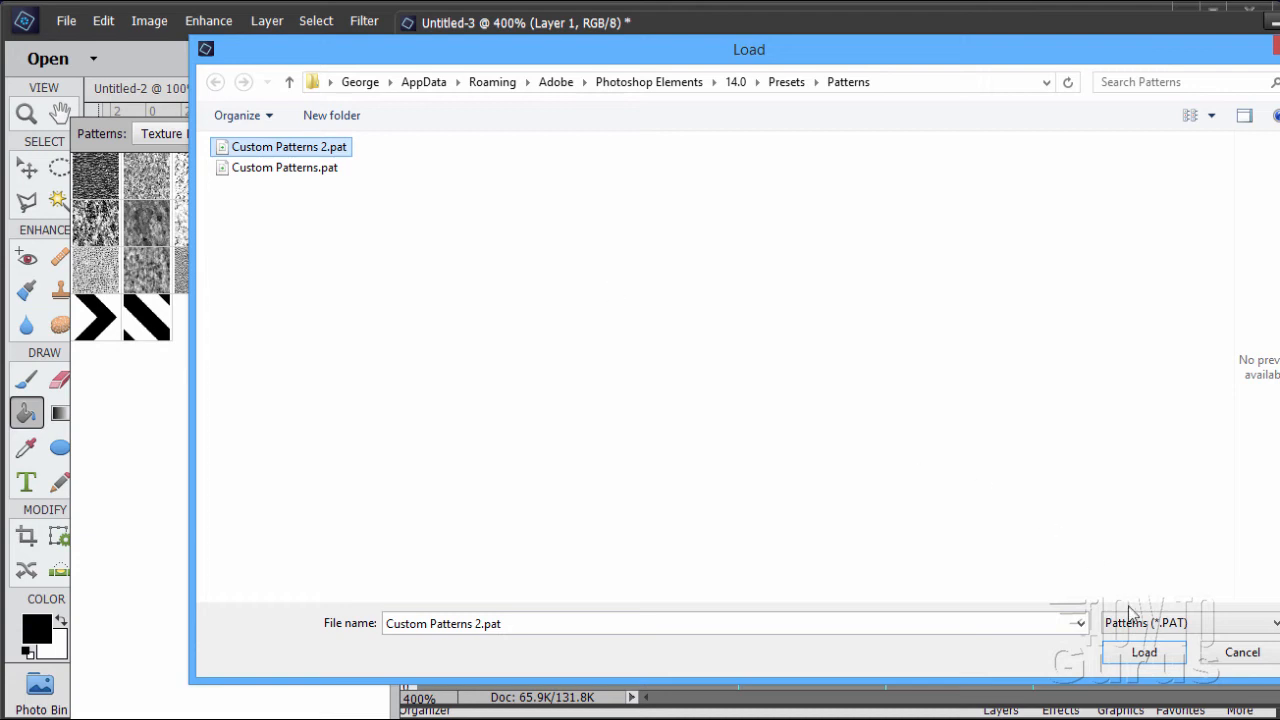
{"action": "left_click", "coordinate": [1143, 656]}
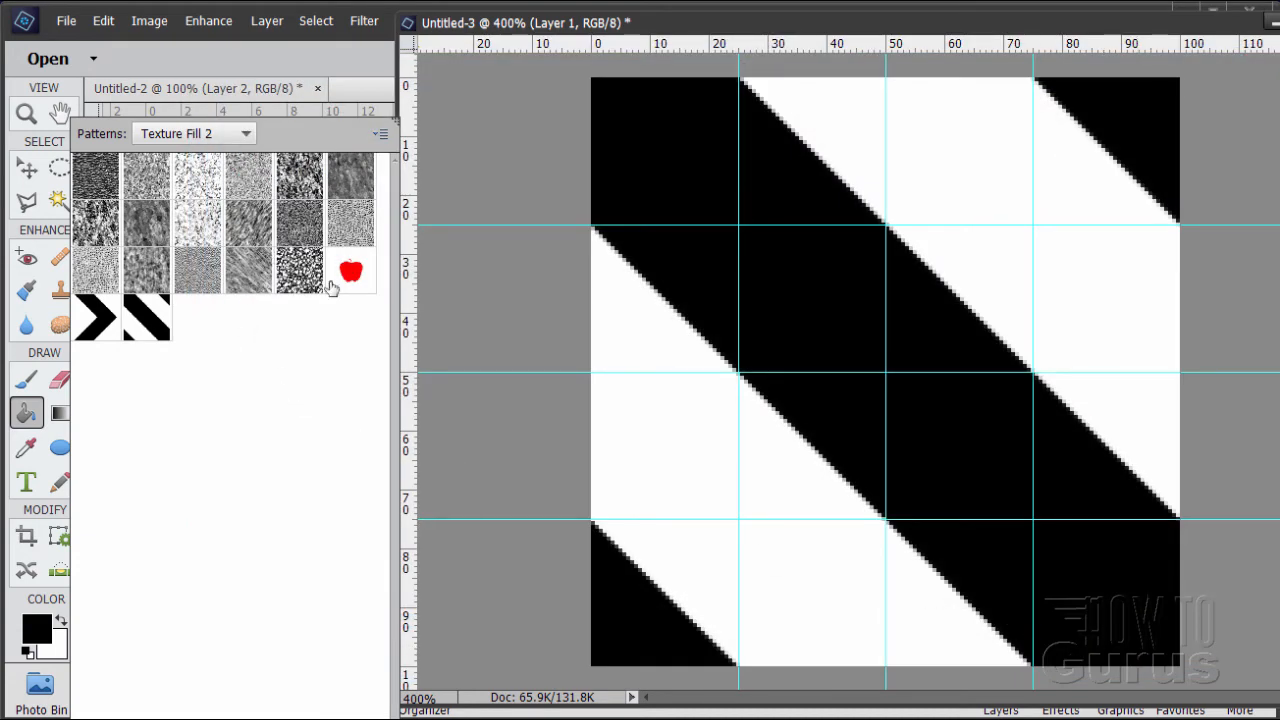
Delete every grayscale texture from the pattern set, keeping only the red apple, the chevron and the diagonal stripes
{"action": "right_click", "coordinate": [299, 281]}
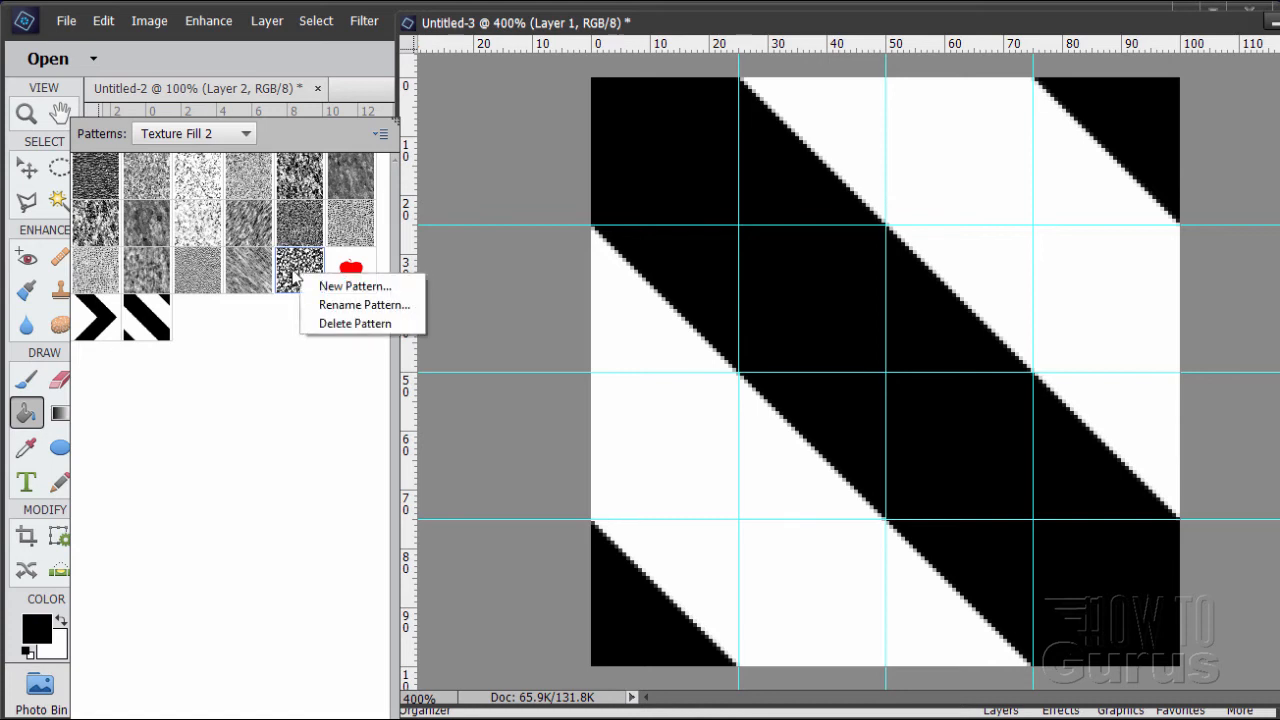
{"action": "left_click", "coordinate": [323, 323]}
{"action": "right_click", "coordinate": [248, 277]}
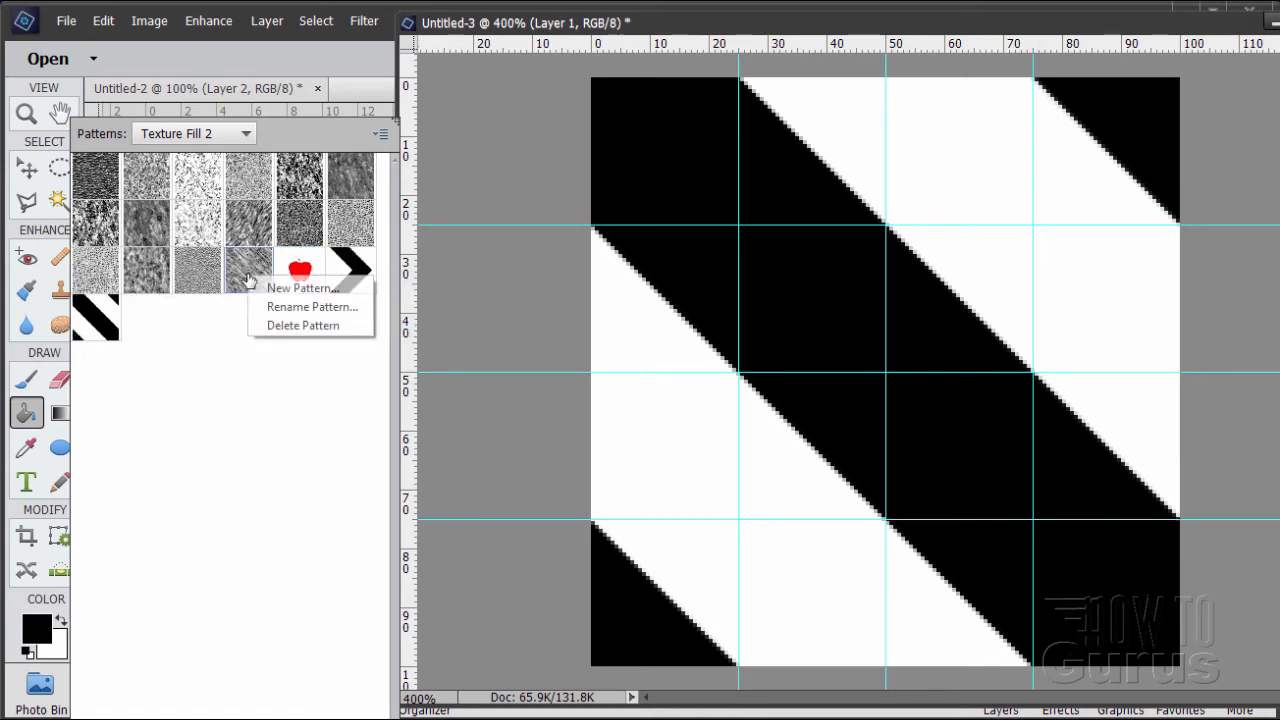
{"action": "left_click", "coordinate": [300, 325]}
{"action": "right_click", "coordinate": [206, 284]}
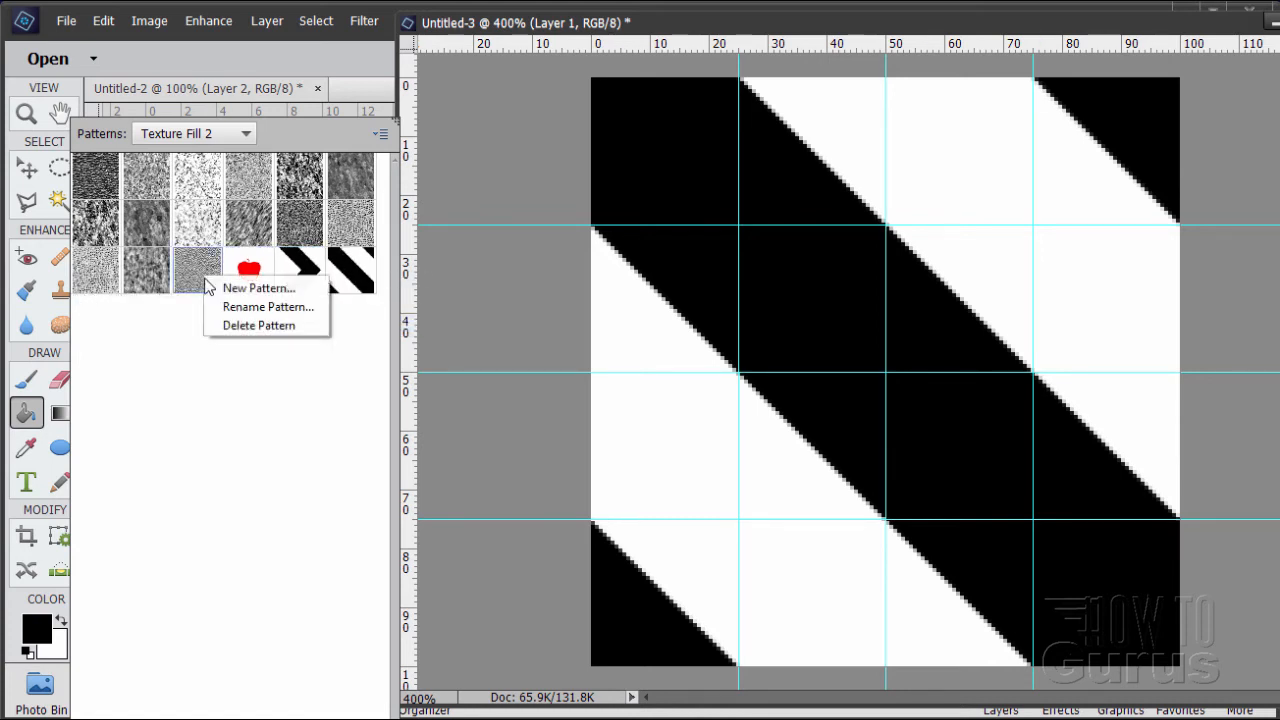
{"action": "left_click", "coordinate": [232, 325]}
{"action": "right_click", "coordinate": [147, 281]}
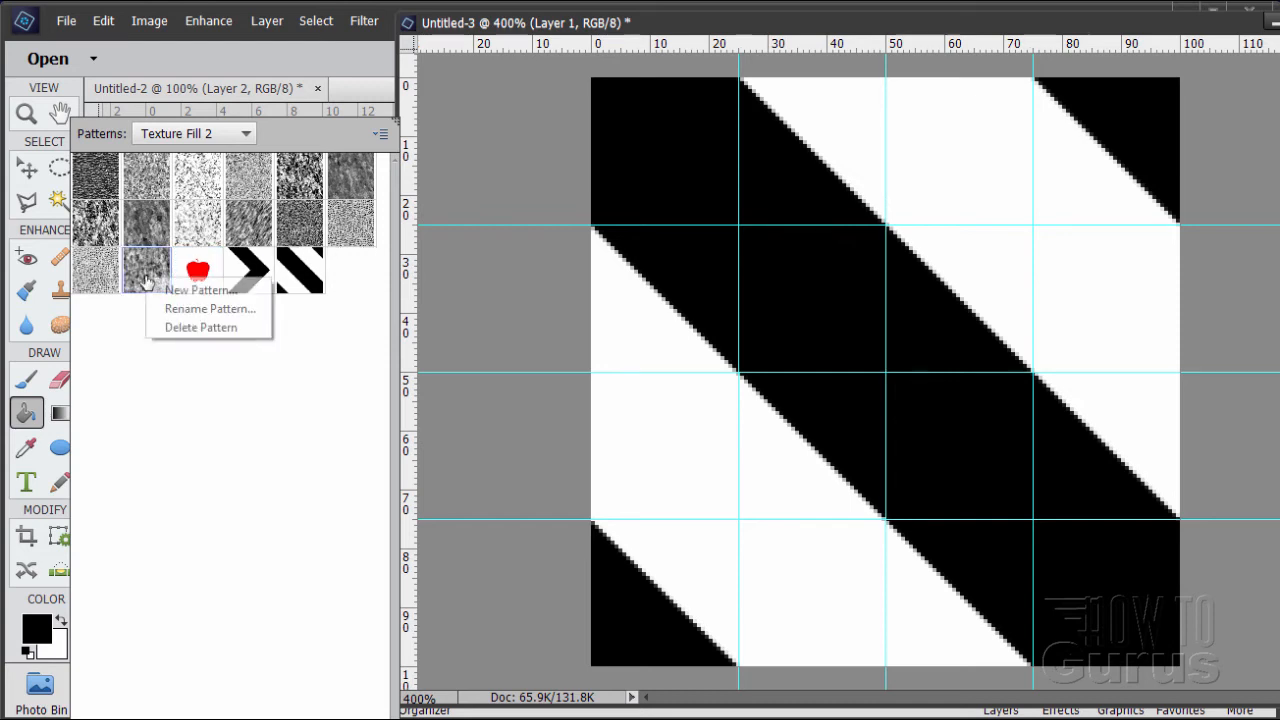
{"action": "left_click", "coordinate": [174, 327]}
{"action": "right_click", "coordinate": [97, 275]}
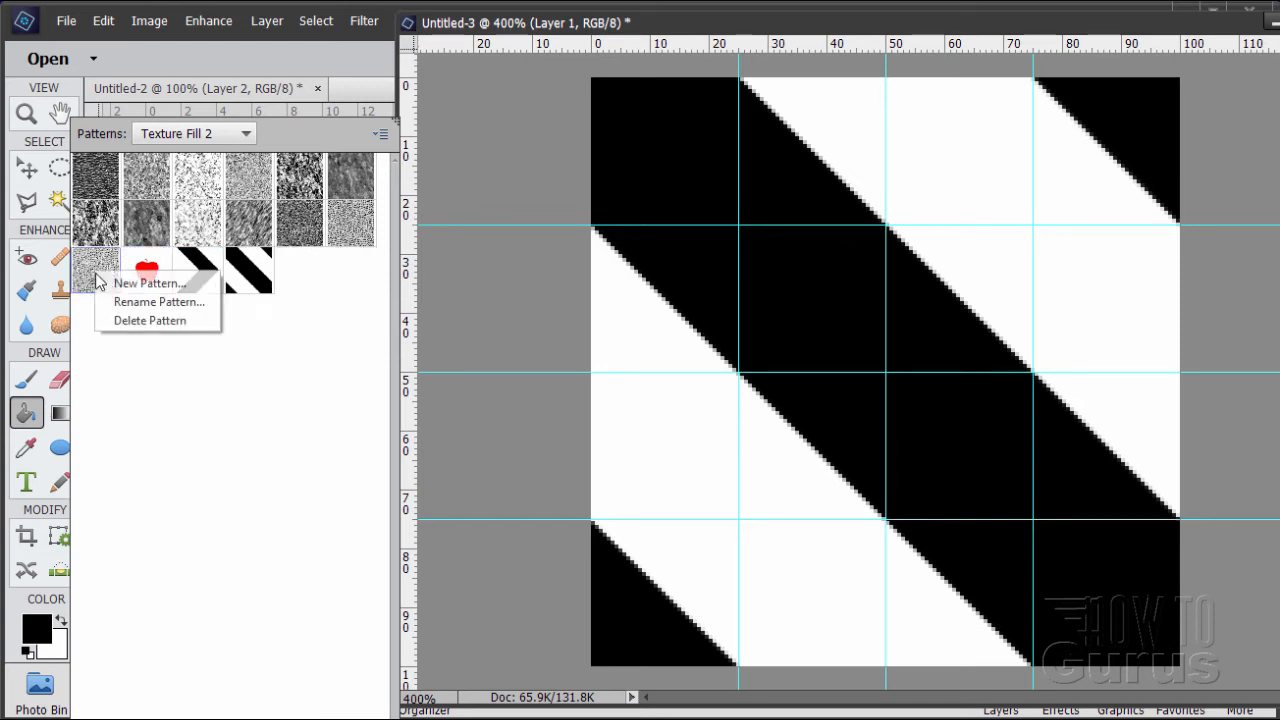
{"action": "left_click", "coordinate": [127, 321]}
{"action": "right_click", "coordinate": [339, 230]}
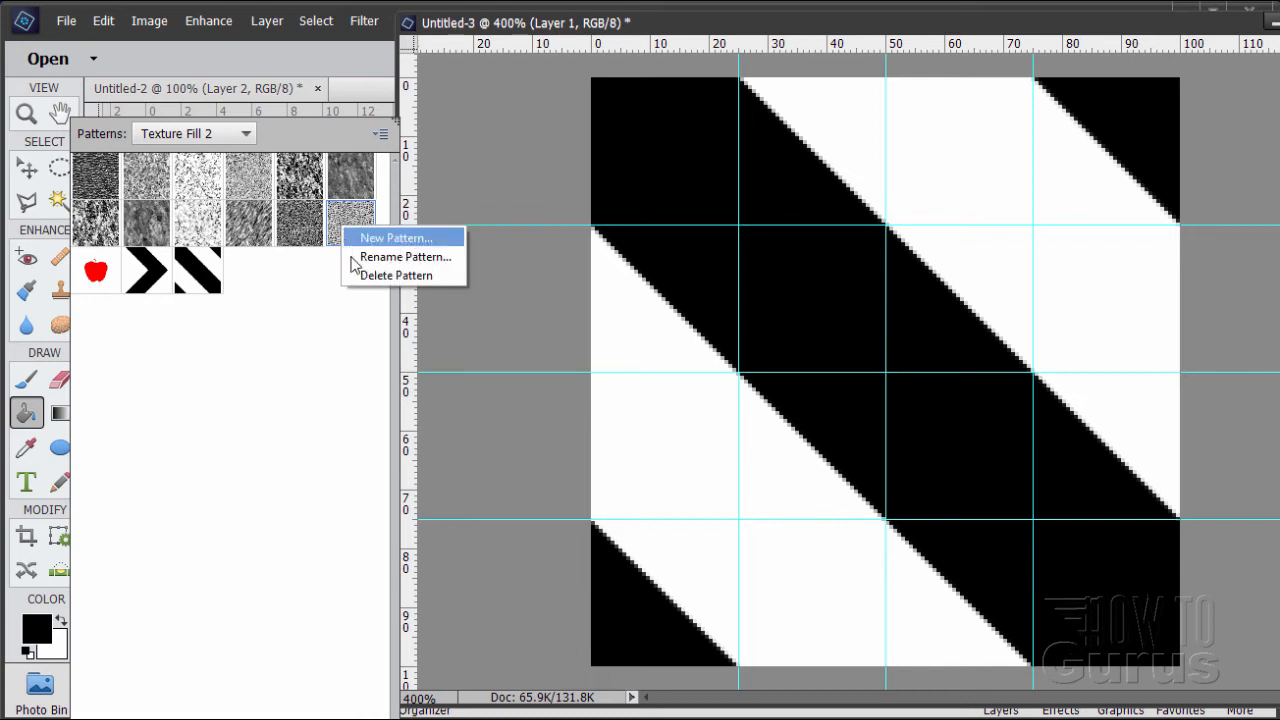
{"action": "left_click", "coordinate": [361, 274]}
{"action": "right_click", "coordinate": [301, 233]}
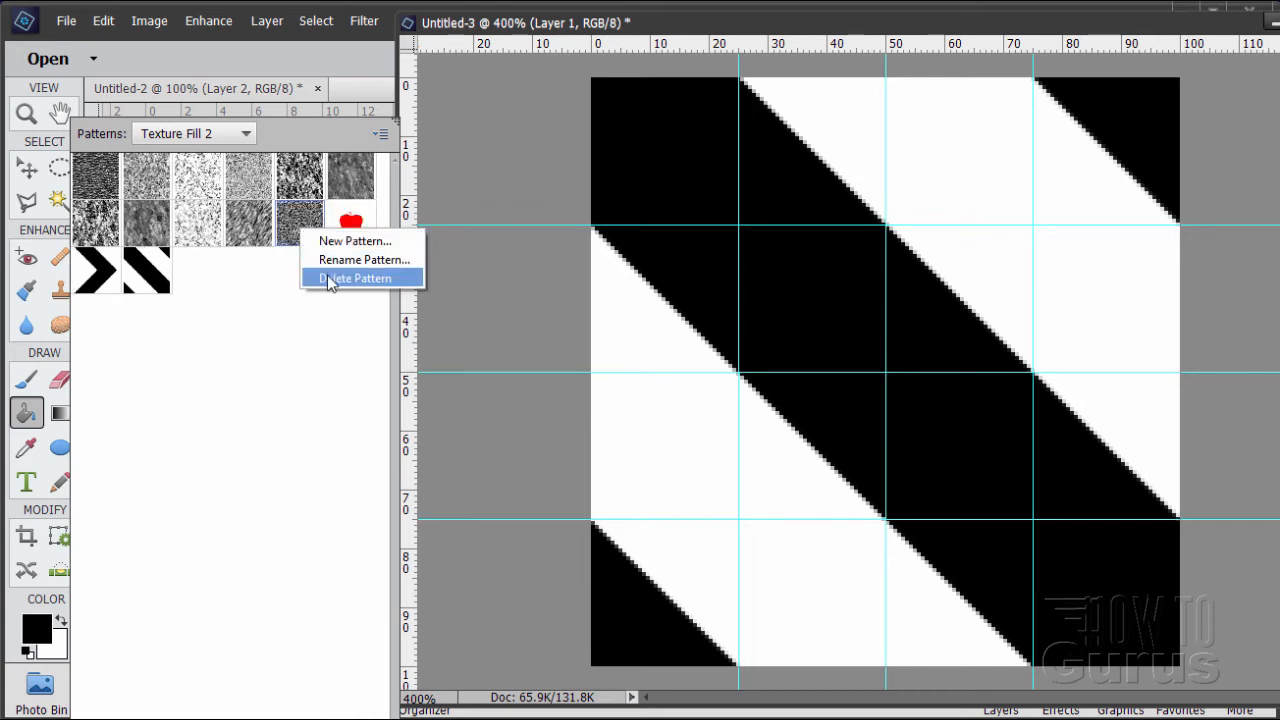
{"action": "left_click", "coordinate": [335, 276]}
{"action": "right_click", "coordinate": [250, 228]}
{"action": "left_click", "coordinate": [300, 271]}
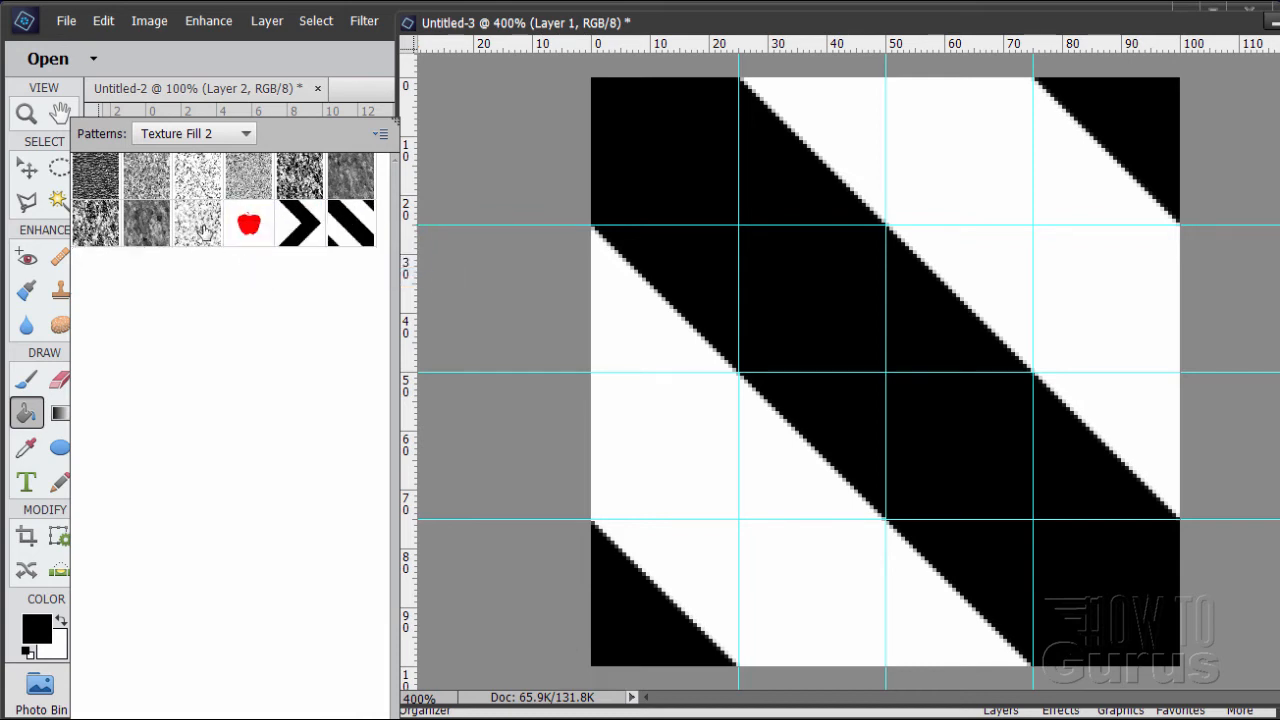
{"action": "right_click", "coordinate": [206, 231]}
{"action": "left_click", "coordinate": [228, 277]}
{"action": "right_click", "coordinate": [155, 233]}
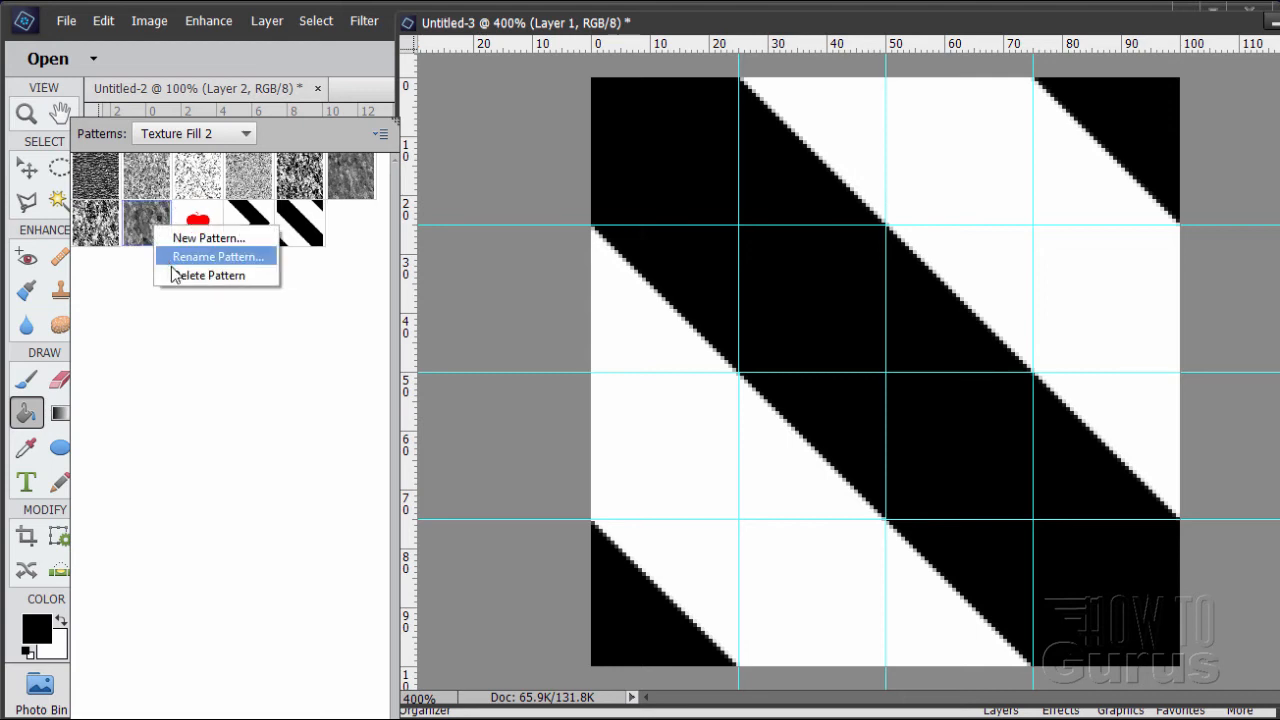
{"action": "left_click", "coordinate": [178, 275]}
{"action": "right_click", "coordinate": [103, 228]}
{"action": "left_click", "coordinate": [150, 271]}
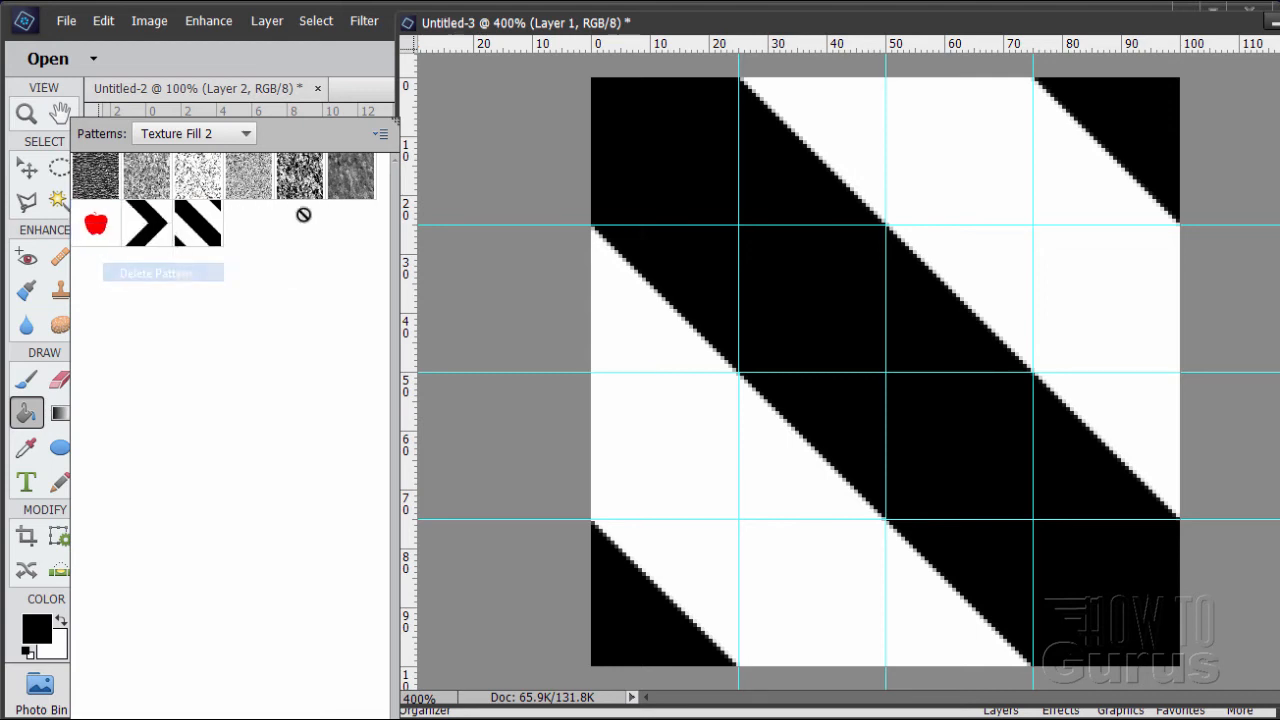
{"action": "right_click", "coordinate": [343, 189]}
{"action": "left_click", "coordinate": [358, 240]}
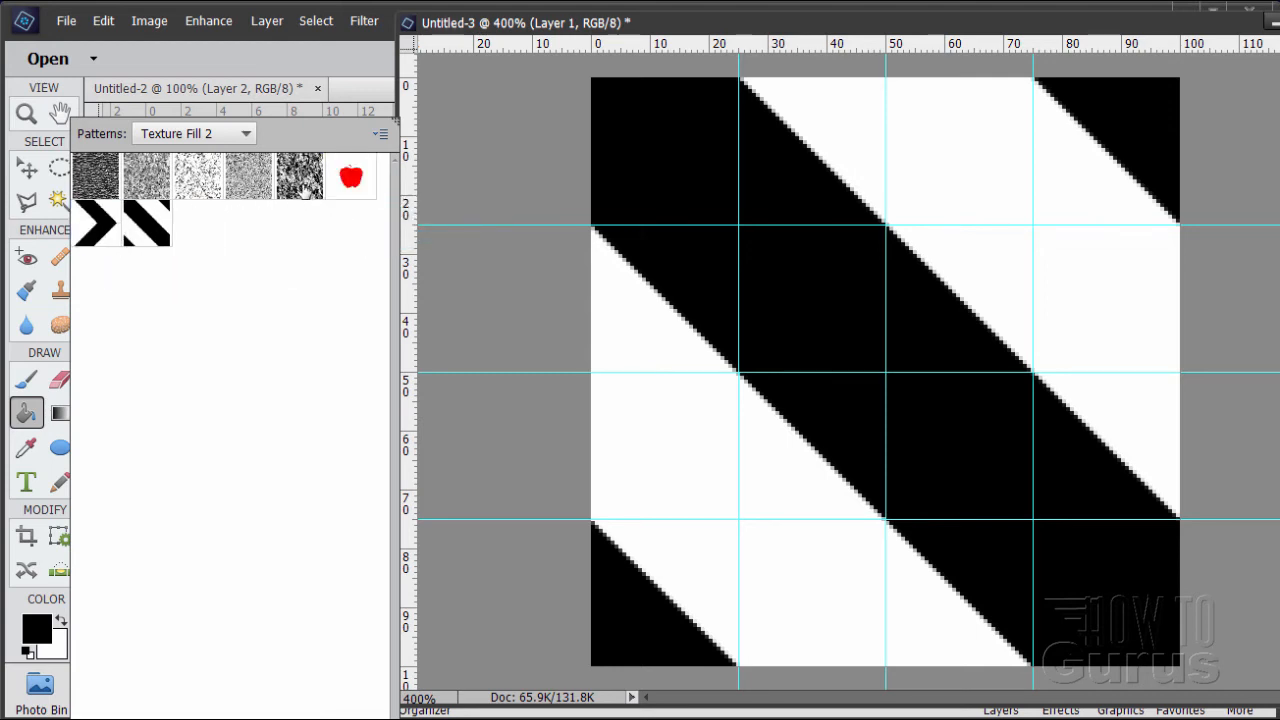
{"action": "right_click", "coordinate": [306, 188]}
{"action": "left_click", "coordinate": [330, 236]}
{"action": "right_click", "coordinate": [252, 185]}
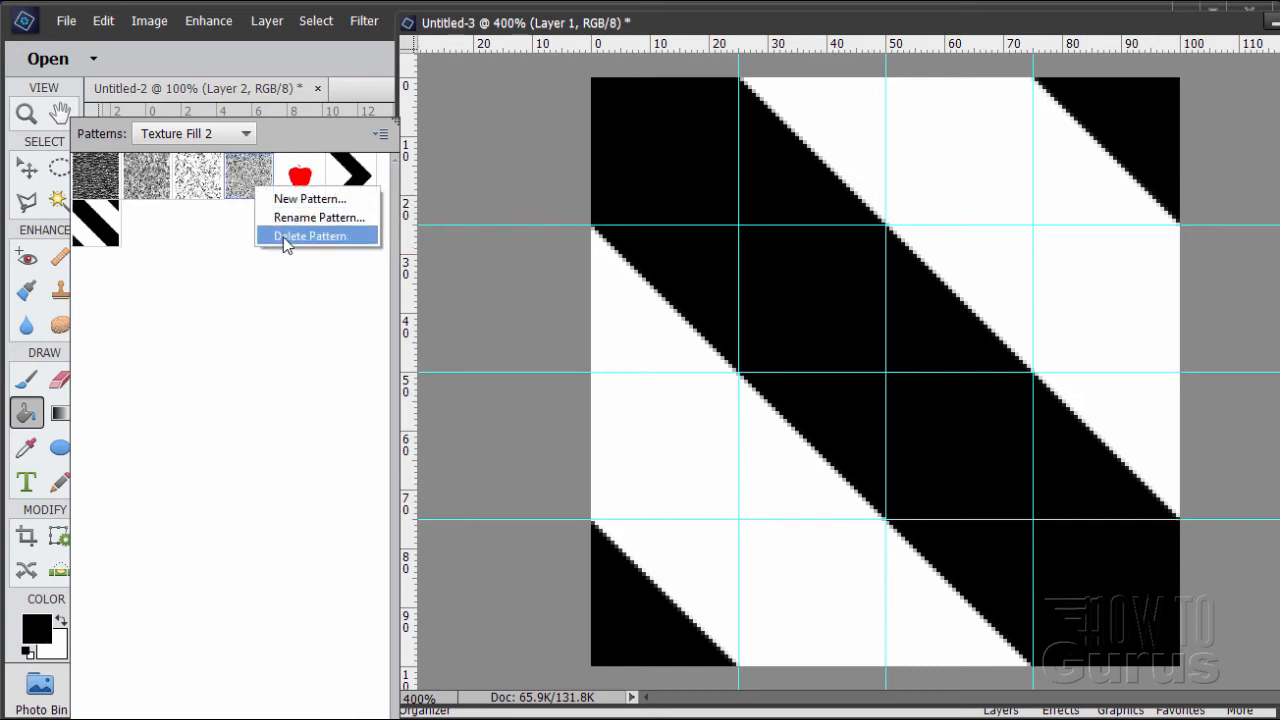
{"action": "left_click", "coordinate": [300, 235]}
{"action": "right_click", "coordinate": [205, 188]}
{"action": "left_click", "coordinate": [235, 234]}
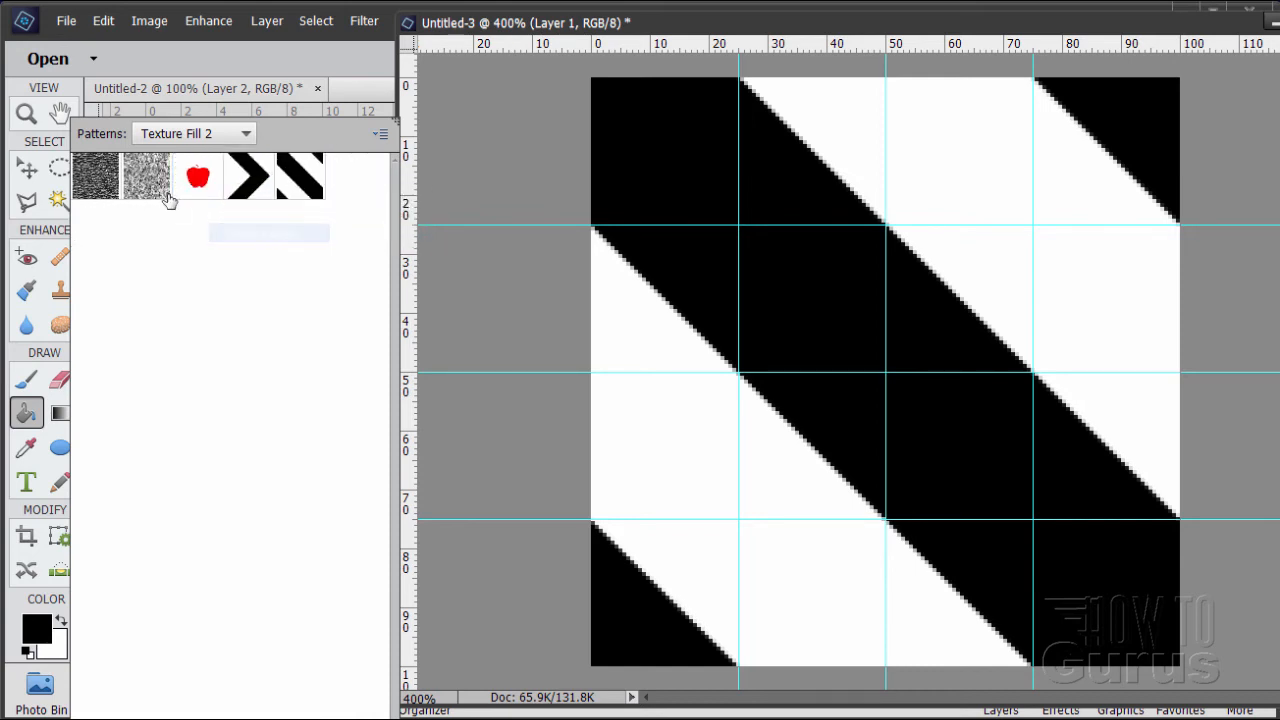
{"action": "right_click", "coordinate": [150, 181]}
{"action": "left_click", "coordinate": [187, 227]}
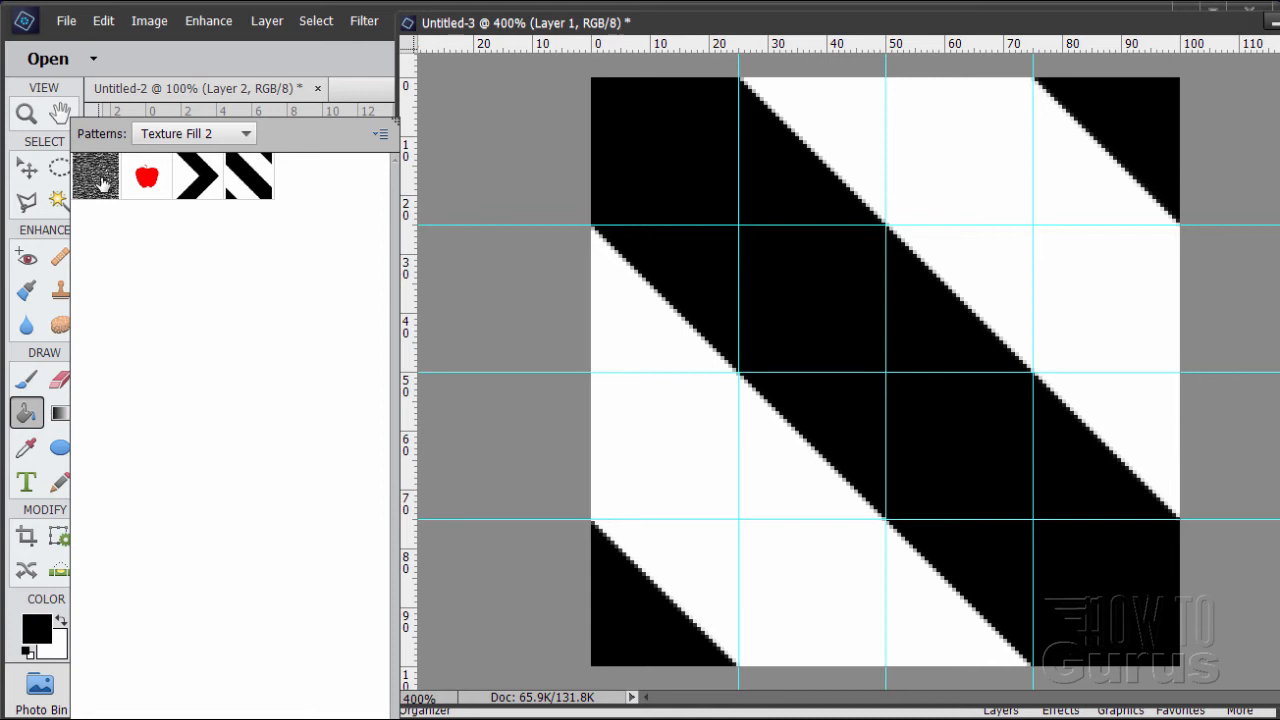
{"action": "right_click", "coordinate": [103, 184]}
{"action": "left_click", "coordinate": [152, 232]}
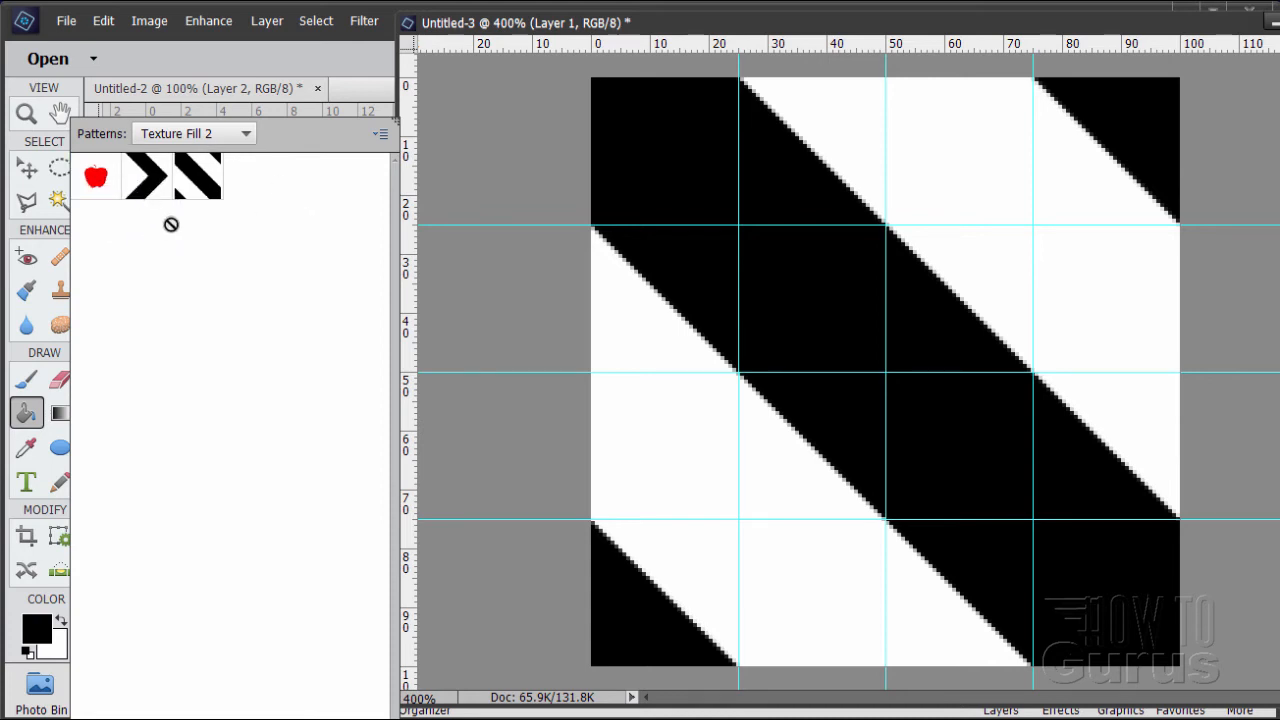
Save the reduced pattern set over the existing Custom Patterns 2.pat file in the Patterns presets folder
{"action": "left_click", "coordinate": [380, 134]}
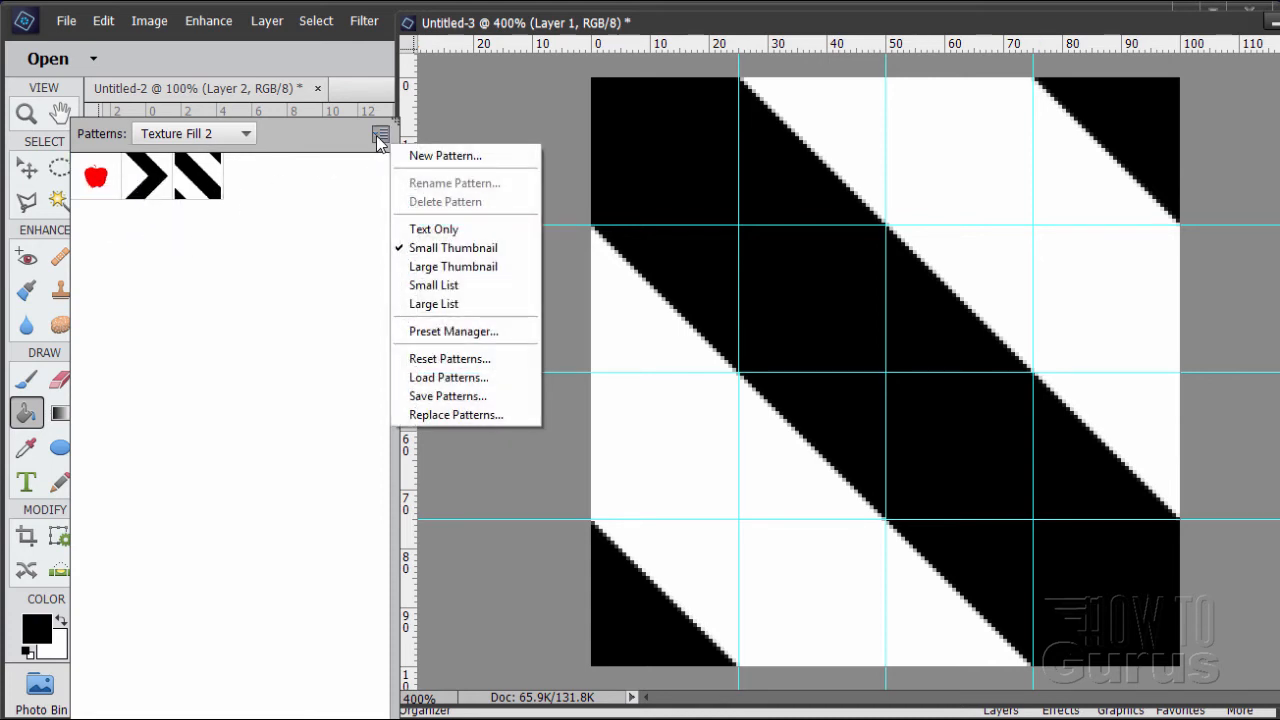
{"action": "left_click", "coordinate": [454, 397]}
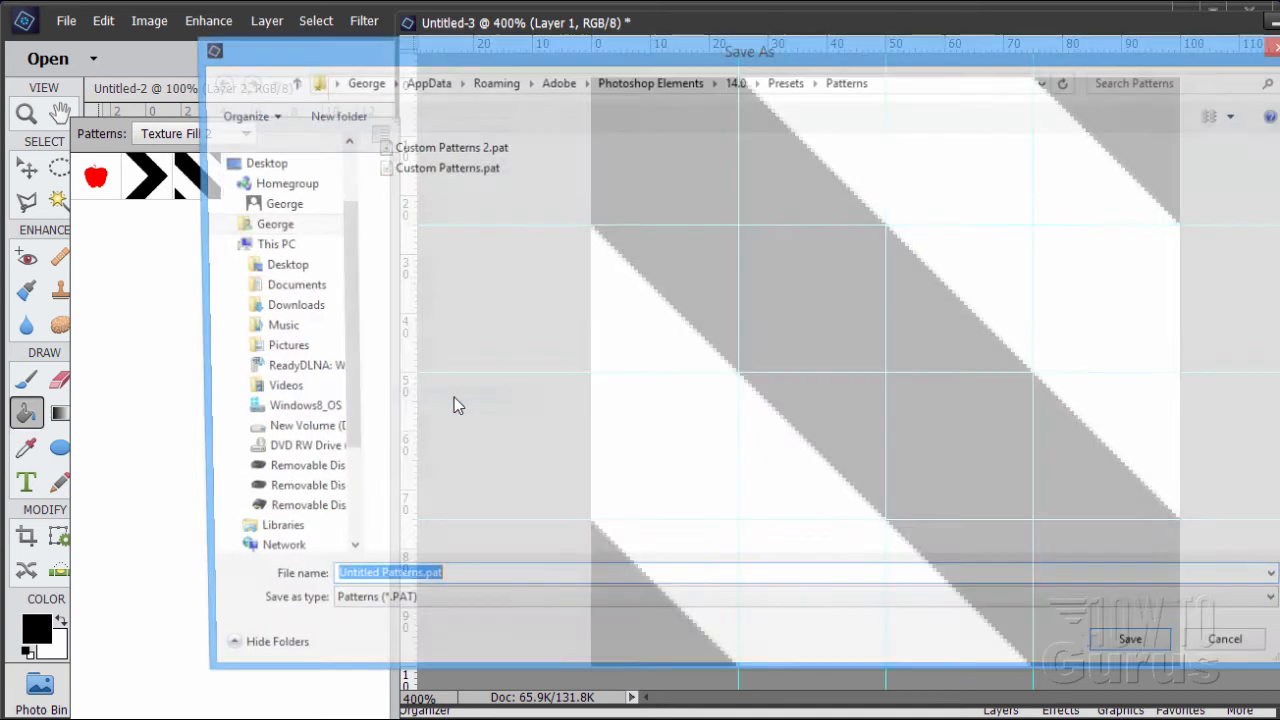
{"action": "left_click", "coordinate": [434, 149]}
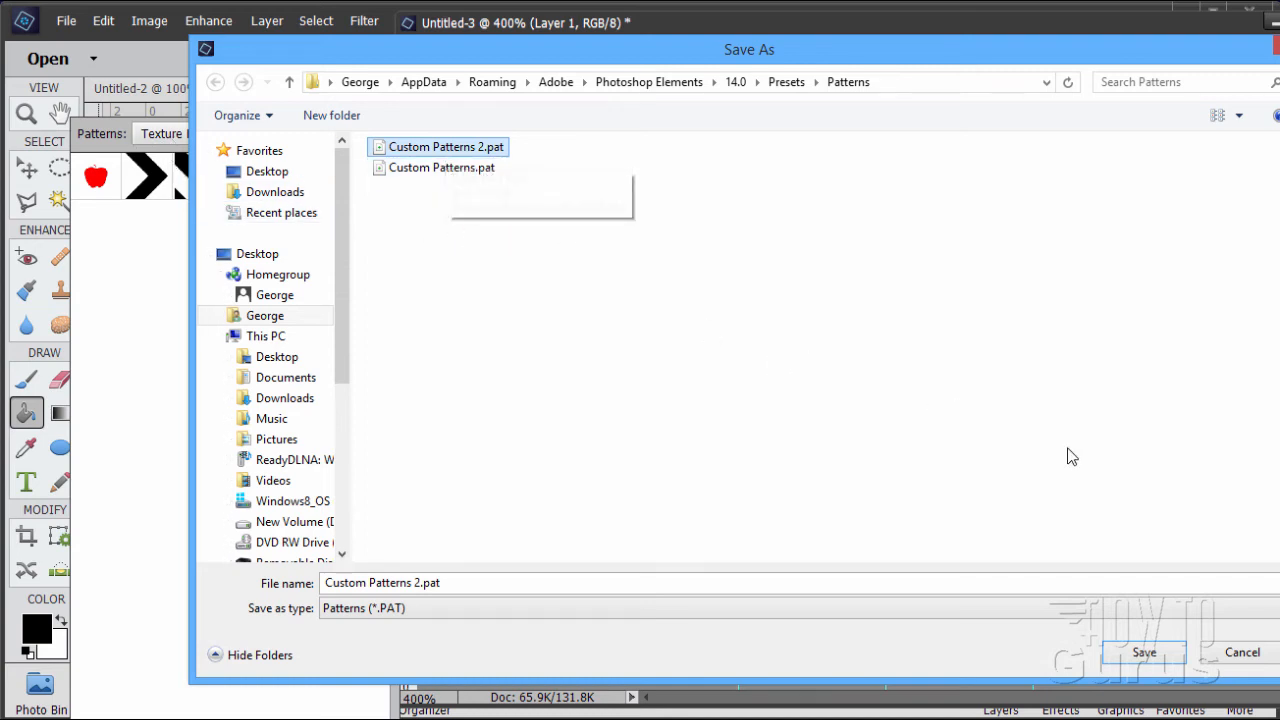
{"action": "left_click", "coordinate": [1172, 653]}
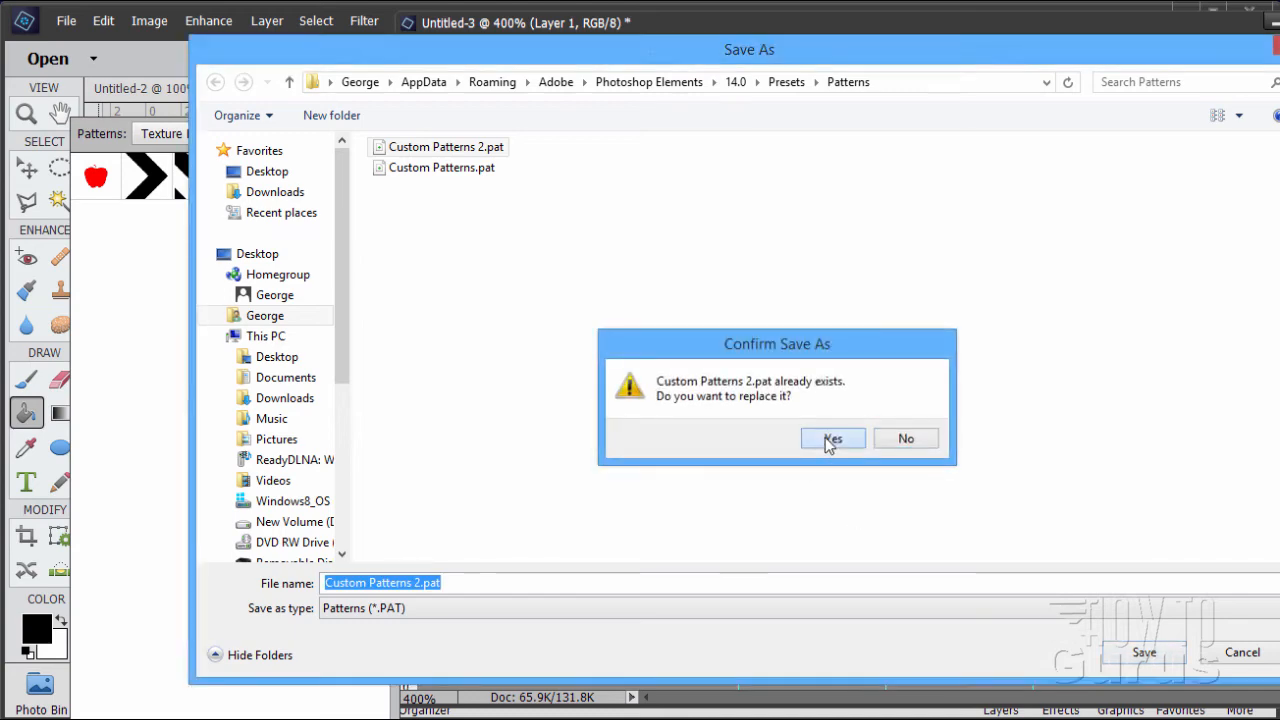
{"action": "left_click", "coordinate": [826, 437]}
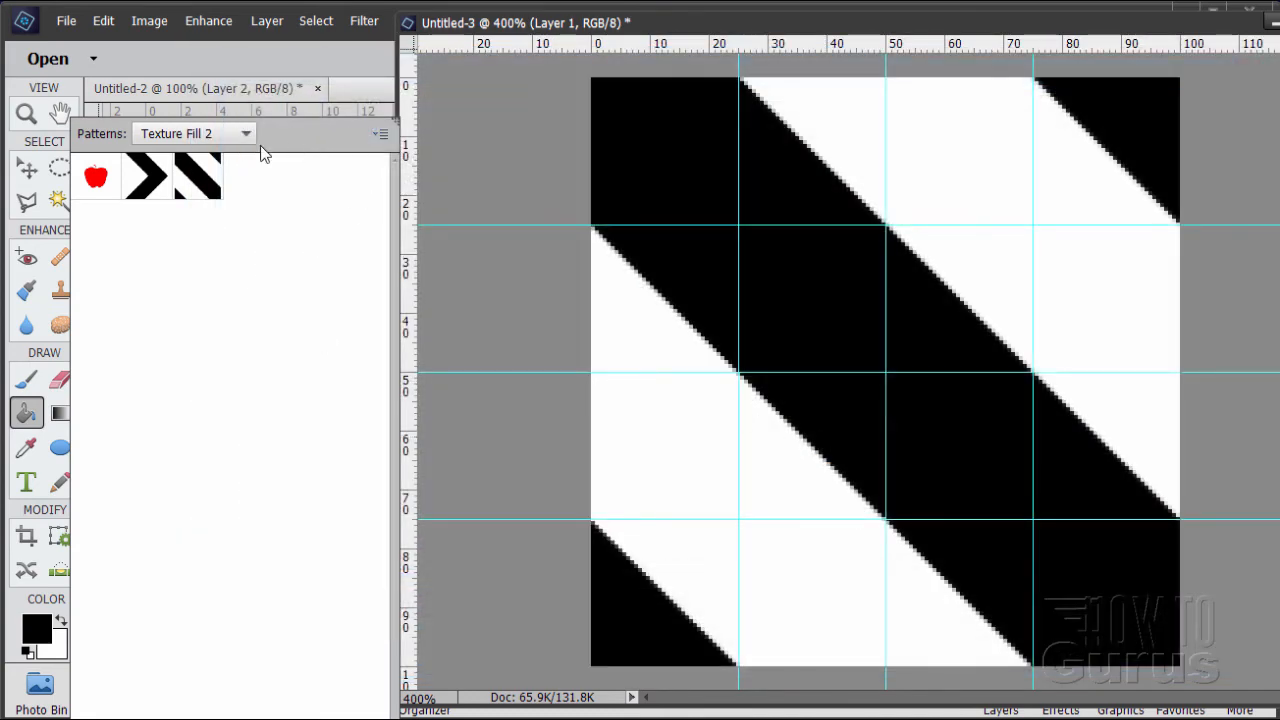
Look through the available pattern libraries and reload the Texture Fill 2 set
{"action": "left_click", "coordinate": [244, 134]}
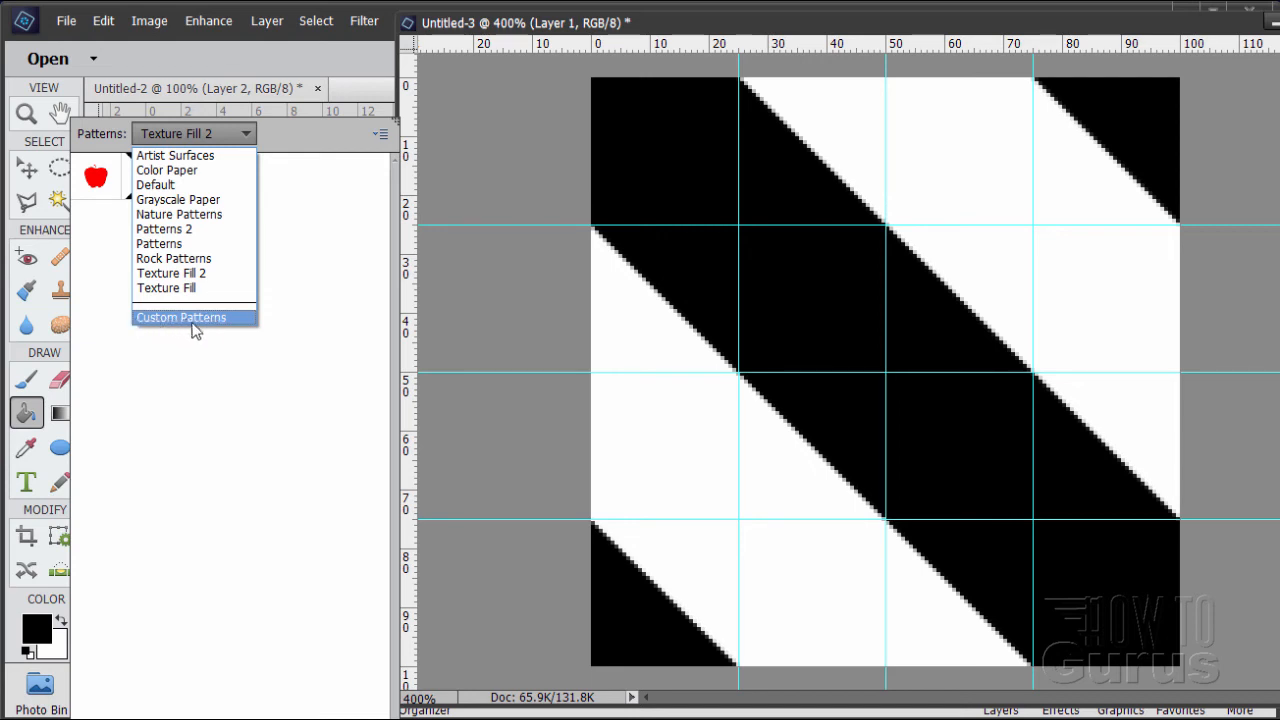
{"action": "left_click", "coordinate": [285, 140]}
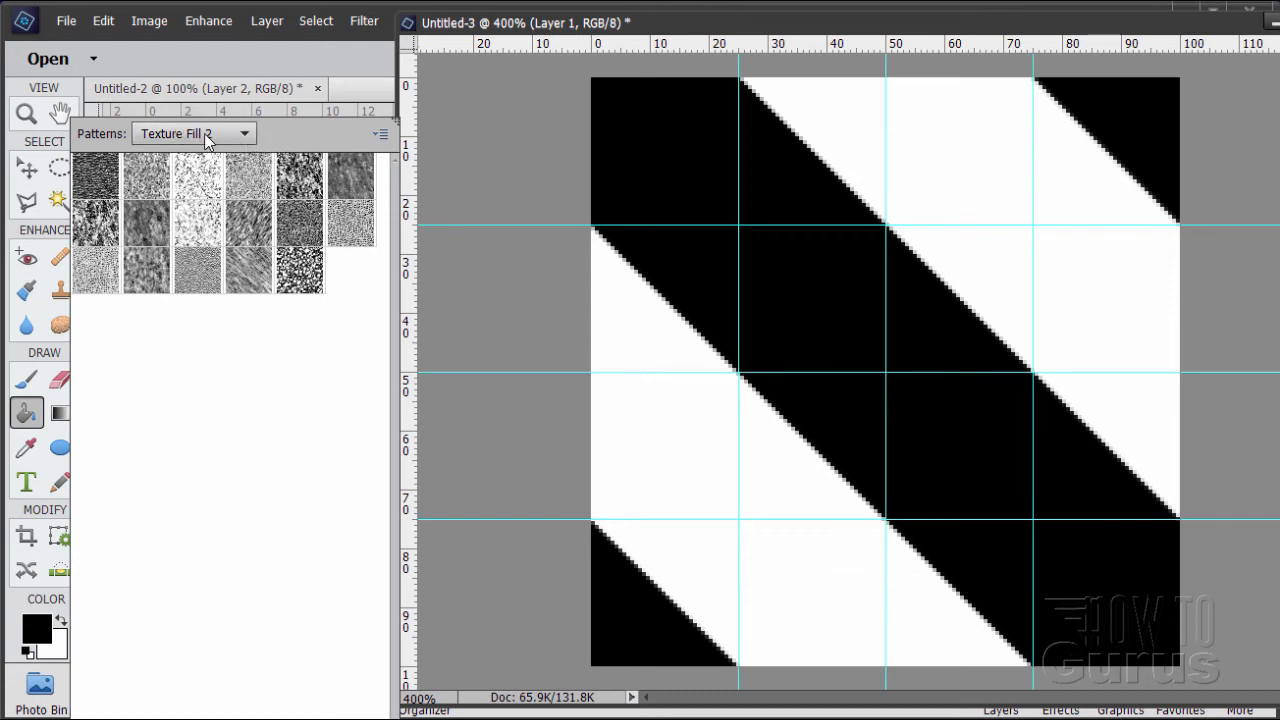
Replace the Texture Fill 2 patterns with the saved Custom Patterns 2.pat set and choose the diagonal stripes as the fill pattern
{"action": "left_click", "coordinate": [381, 134]}
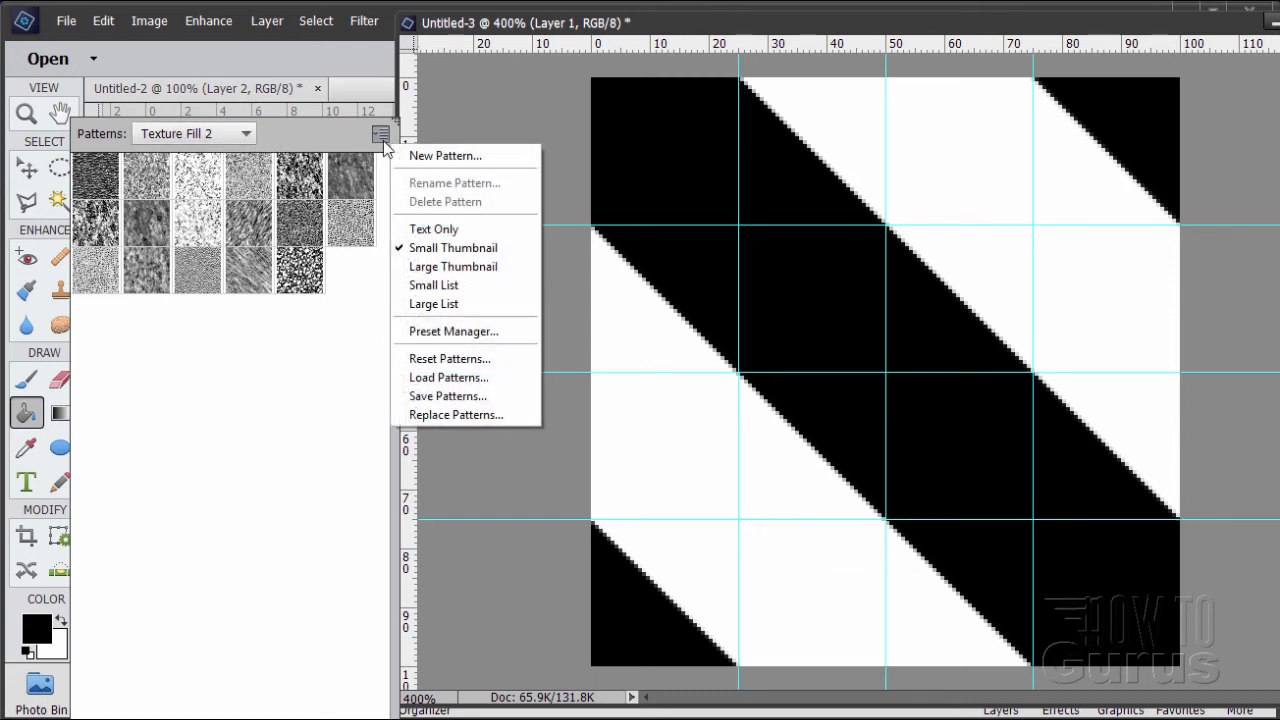
{"action": "left_click", "coordinate": [445, 415]}
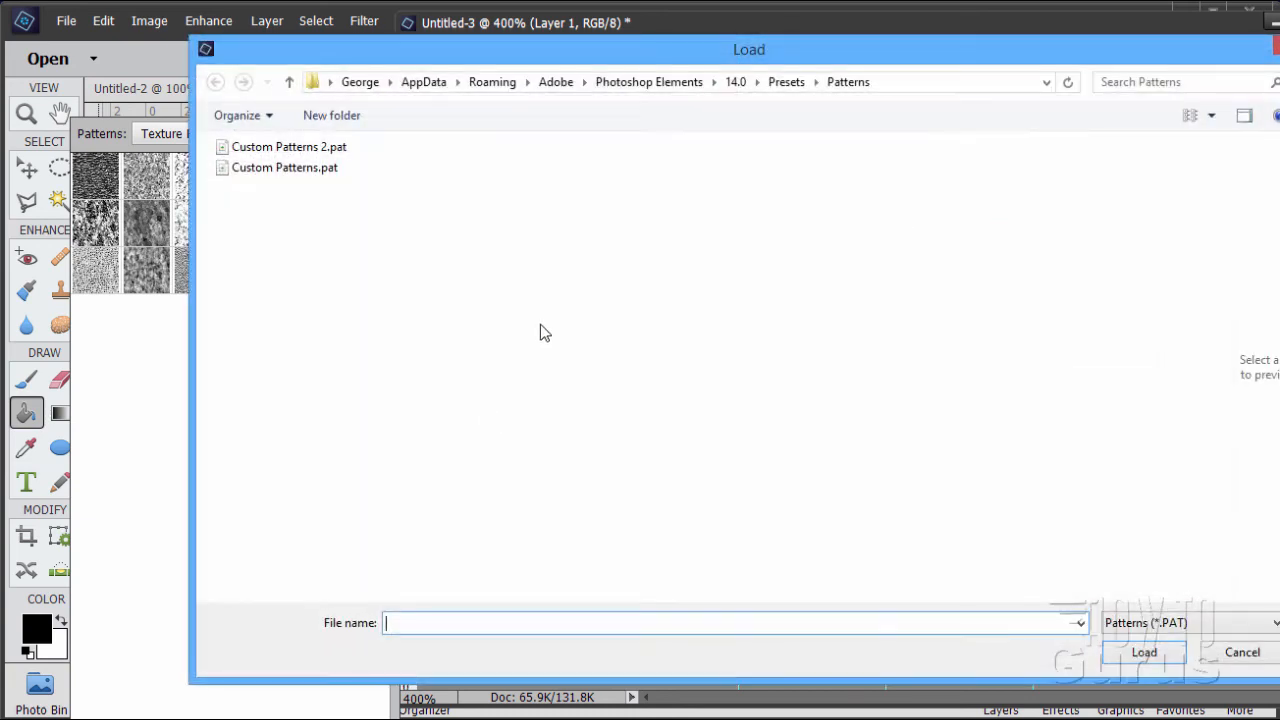
{"action": "left_click", "coordinate": [313, 150]}
{"action": "left_click", "coordinate": [1138, 650]}
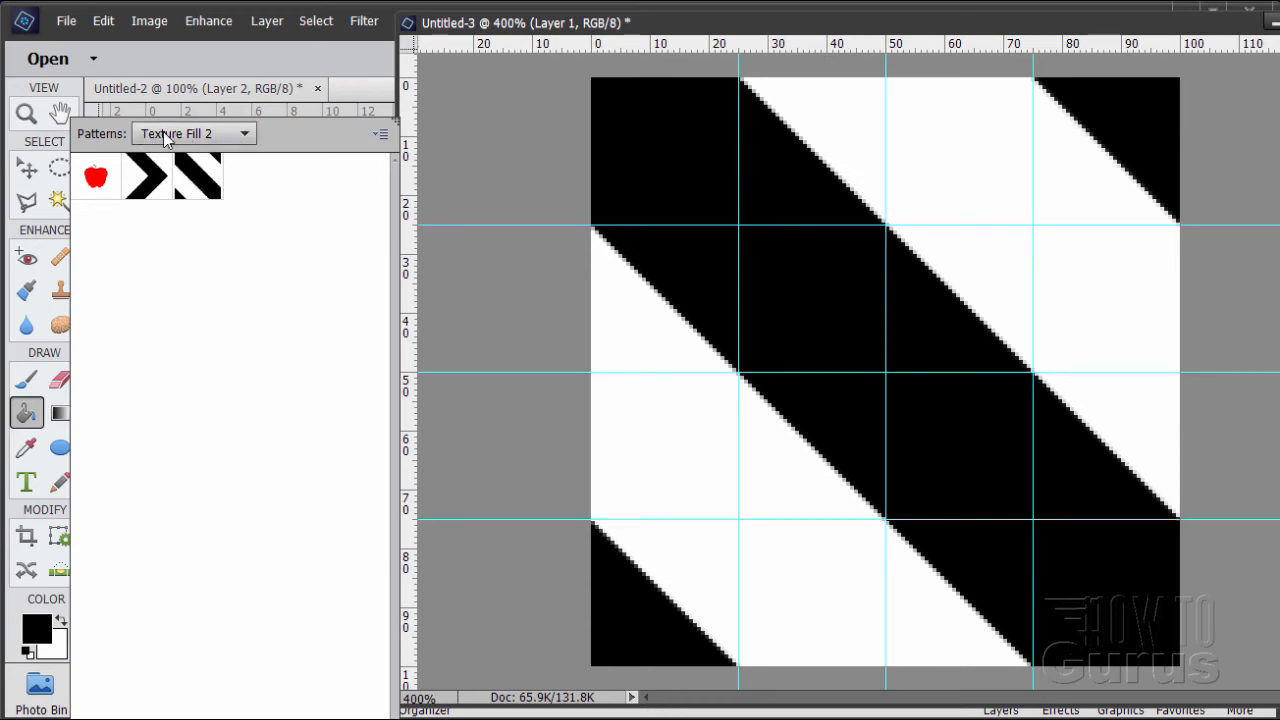
{"action": "double_click", "coordinate": [213, 190]}
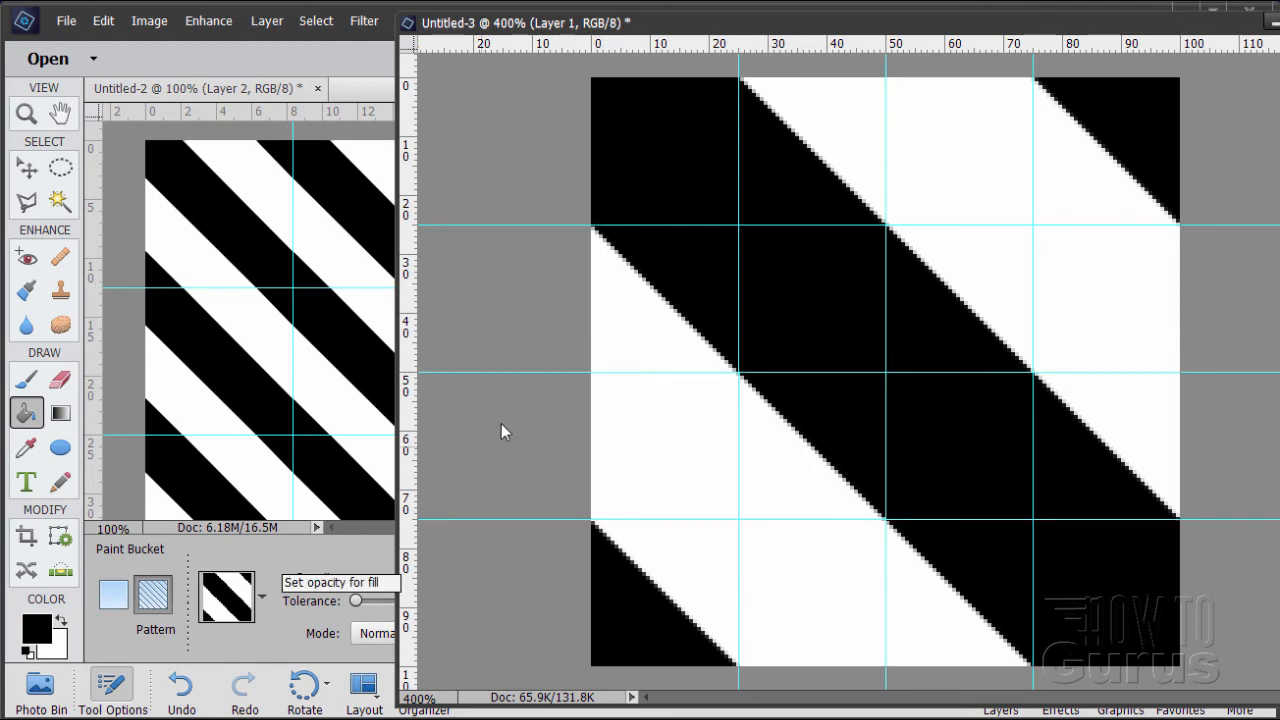
Arrange Untitled-3 as a small floating window at 200% zoom over Untitled-2 and make Untitled-2 the active document
{"action": "left_click_drag", "start_coordinate": [740, 38], "coordinate": [431, 24]}
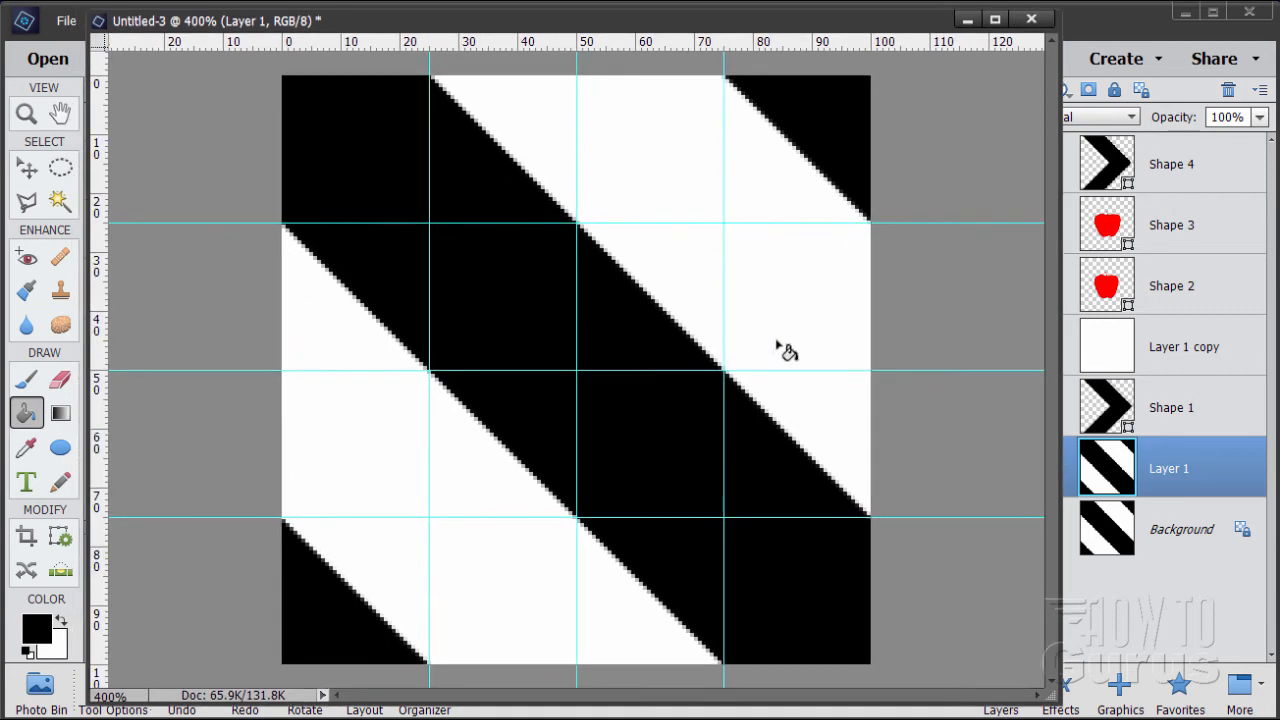
{"action": "left_click", "coordinate": [25, 115]}
{"action": "left_click", "coordinate": [606, 411], "text": "alt"}
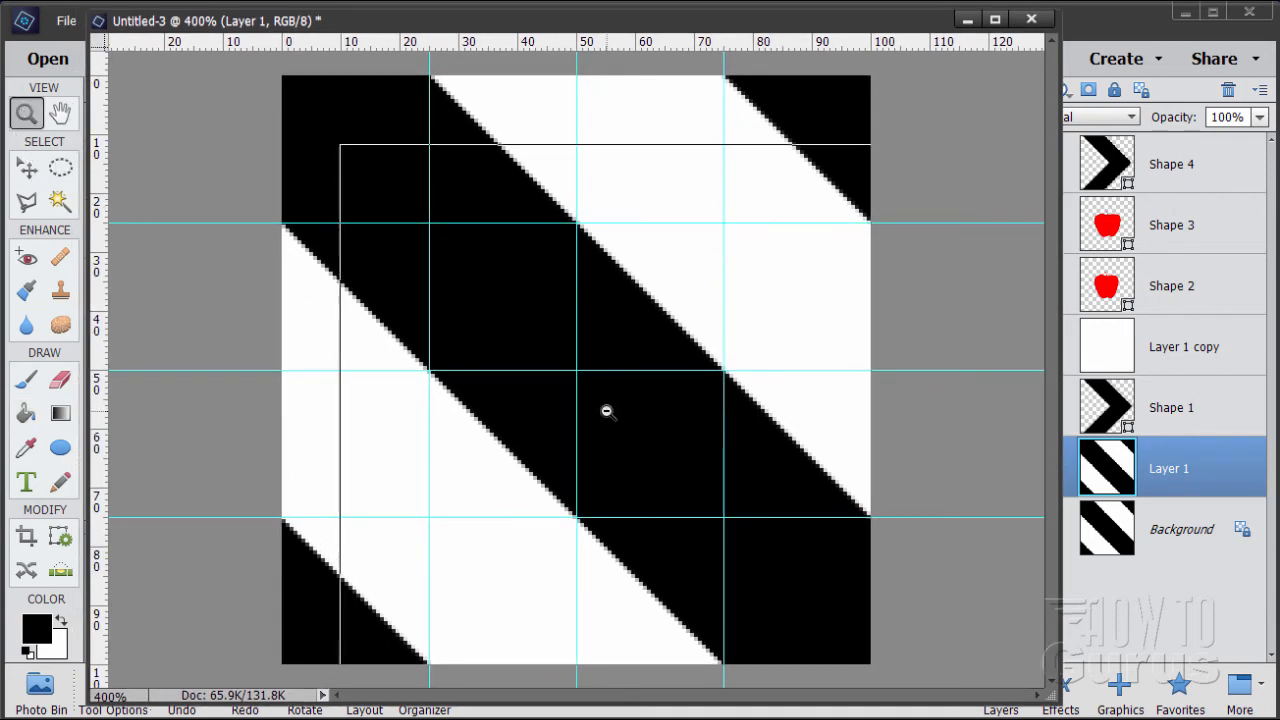
{"action": "left_click", "coordinate": [606, 411], "text": "alt"}
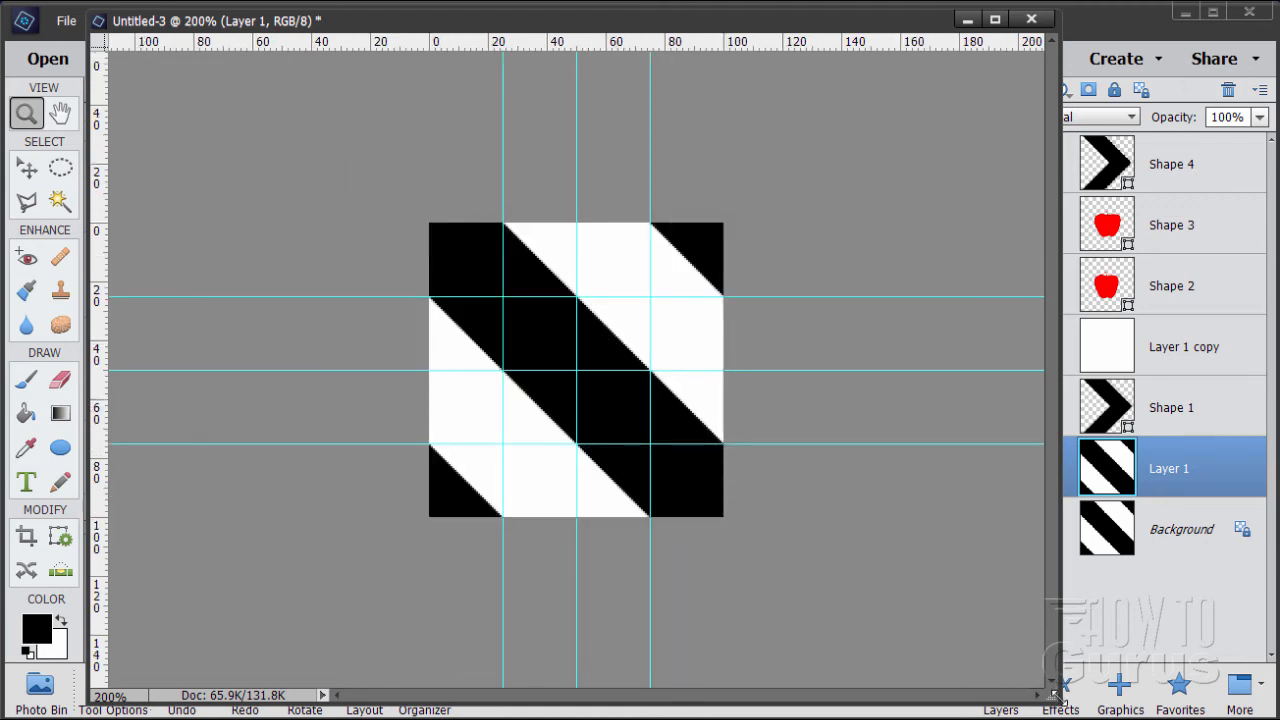
{"action": "left_click_drag", "start_coordinate": [1055, 693], "coordinate": [497, 420]}
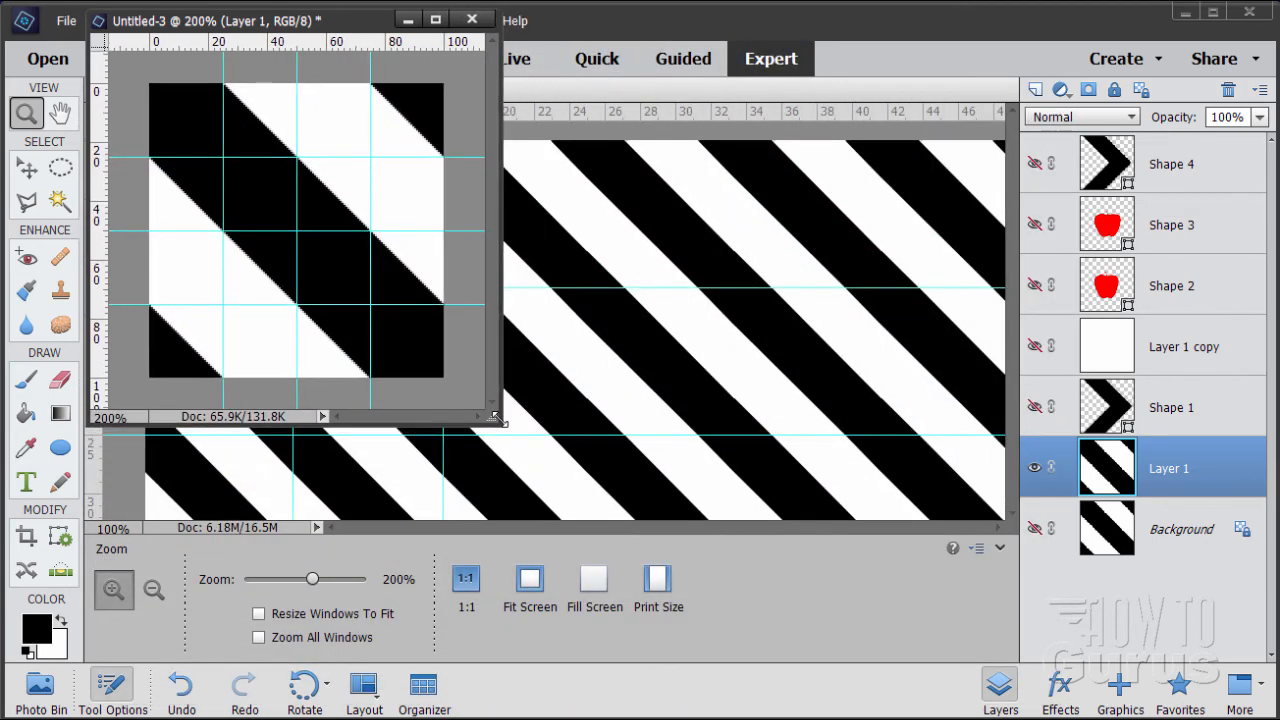
{"action": "left_click_drag", "start_coordinate": [355, 20], "coordinate": [675, 234]}
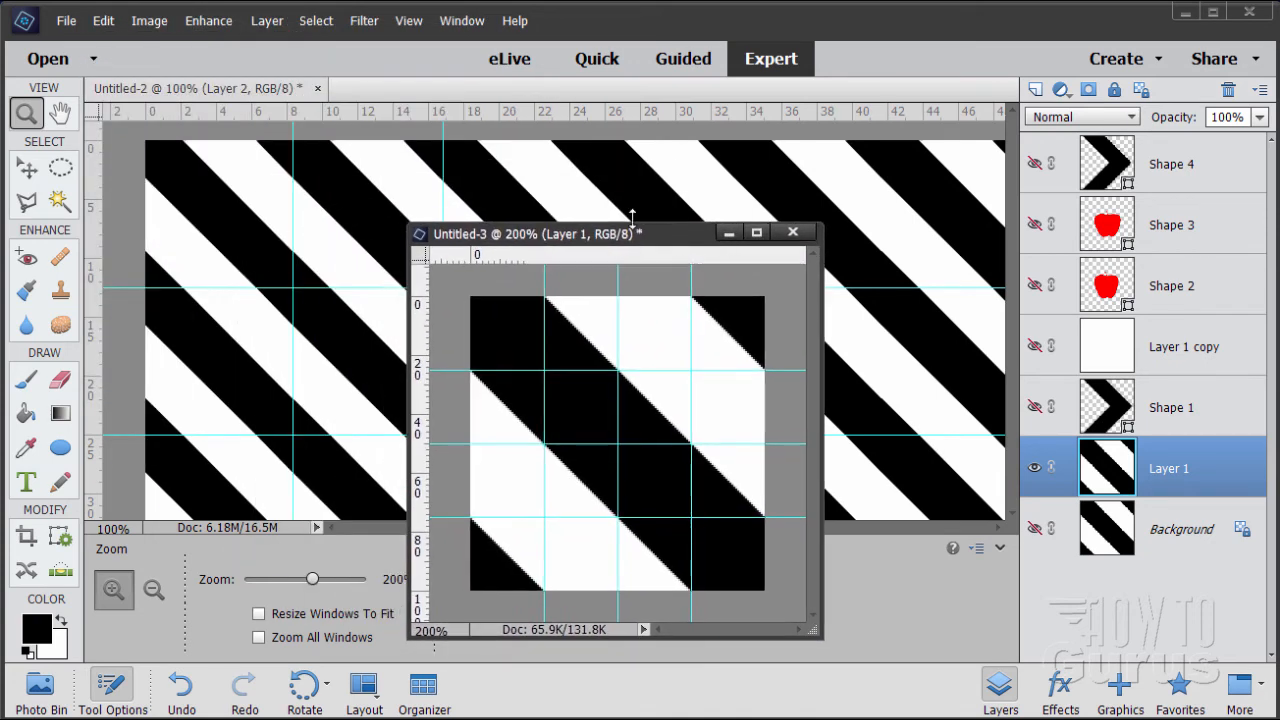
{"action": "left_click", "coordinate": [235, 88]}
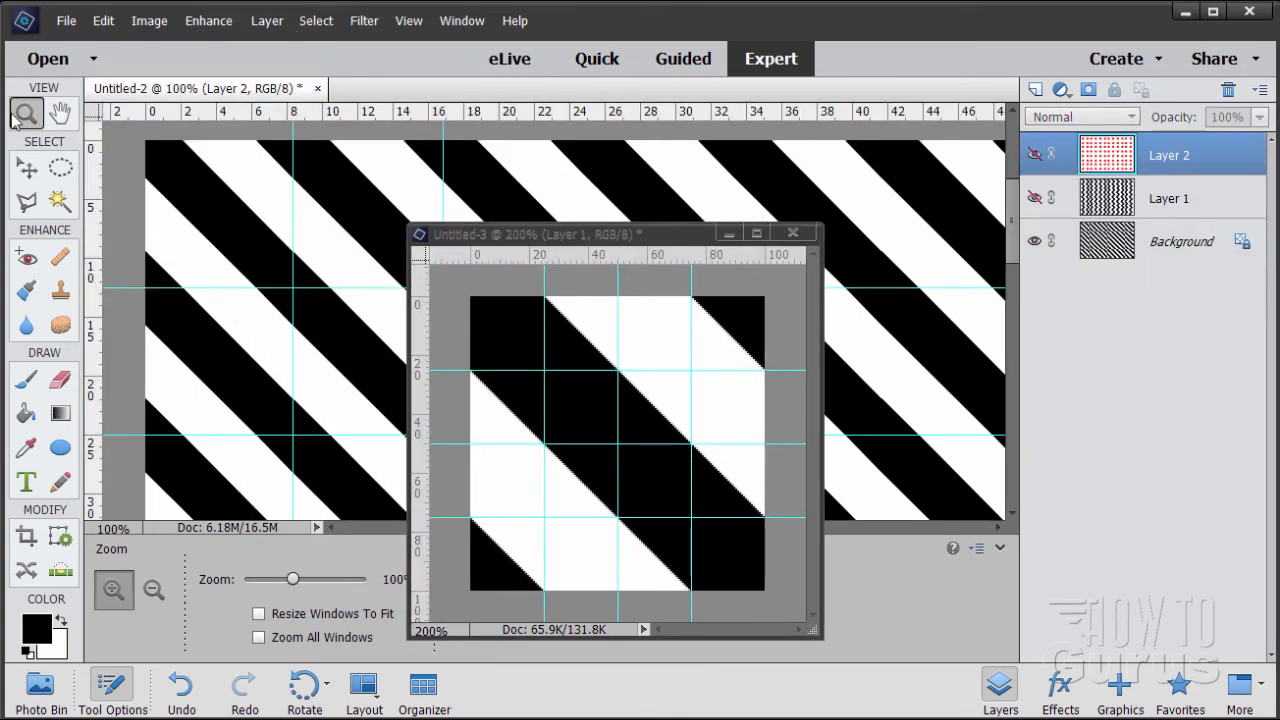
Fit Untitled-3 to the screen and move its window clear of the Untitled-2 canvas
{"action": "left_click_drag", "start_coordinate": [590, 240], "coordinate": [1046, 244]}
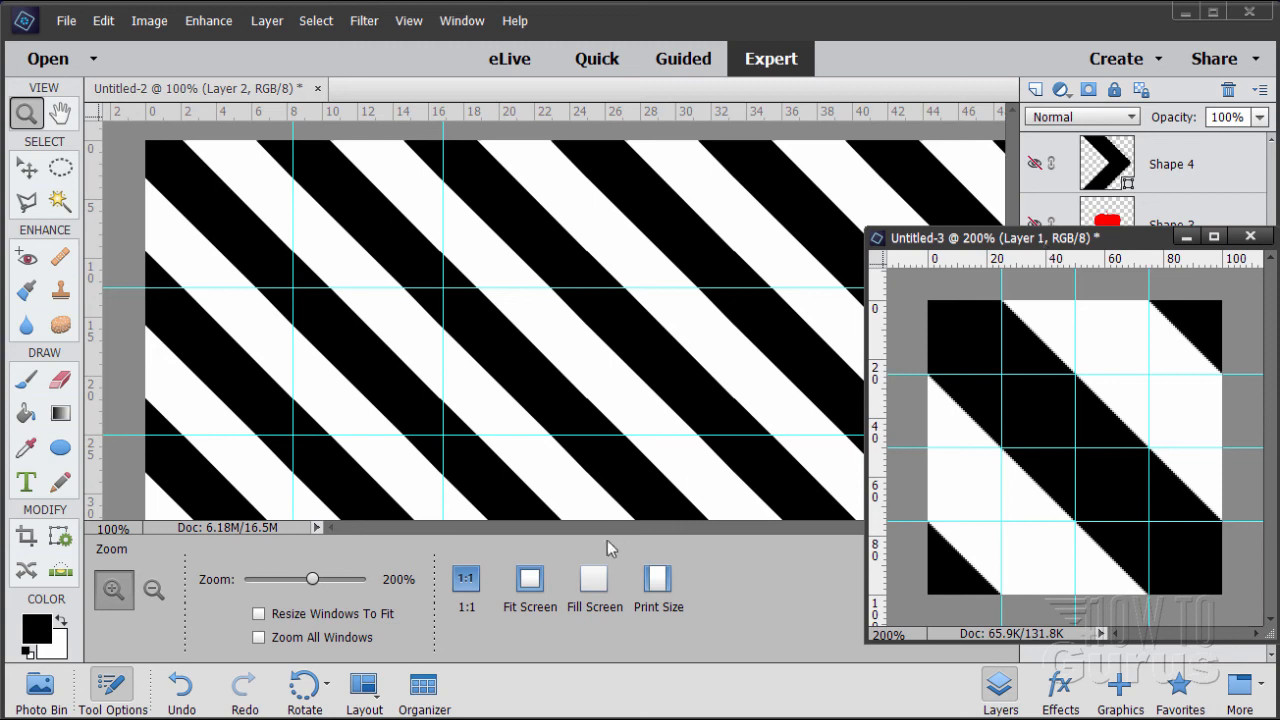
{"action": "left_click", "coordinate": [531, 582]}
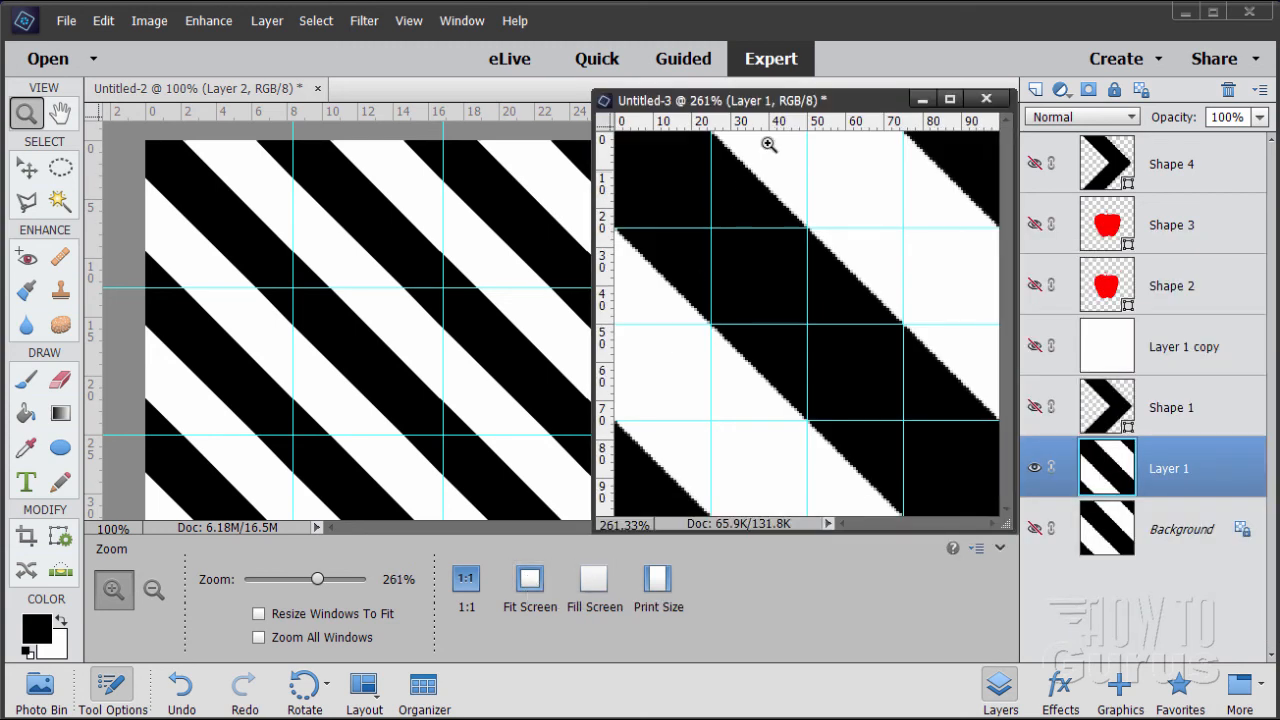
{"action": "left_click_drag", "start_coordinate": [781, 101], "coordinate": [968, 365]}
Fit Untitled-2 to the screen, add a new empty layer above Layer 2 and hide the striped Background
{"action": "left_click", "coordinate": [216, 88]}
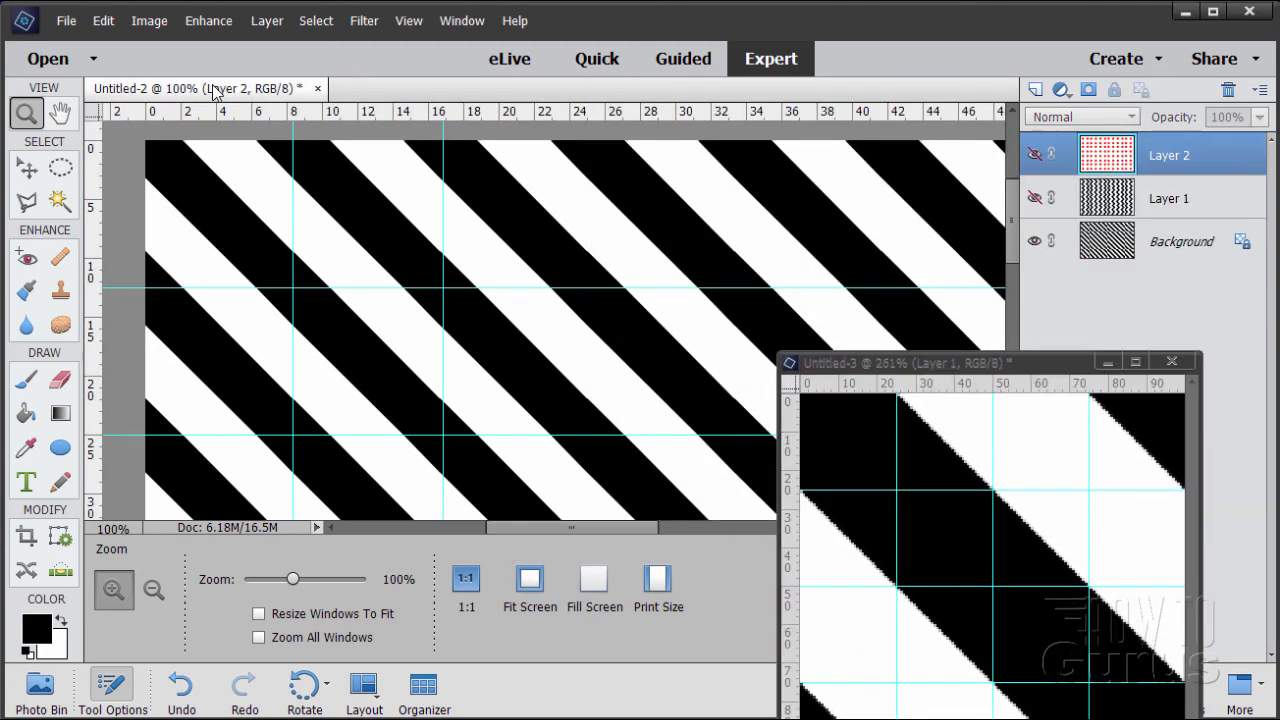
{"action": "left_click", "coordinate": [530, 578]}
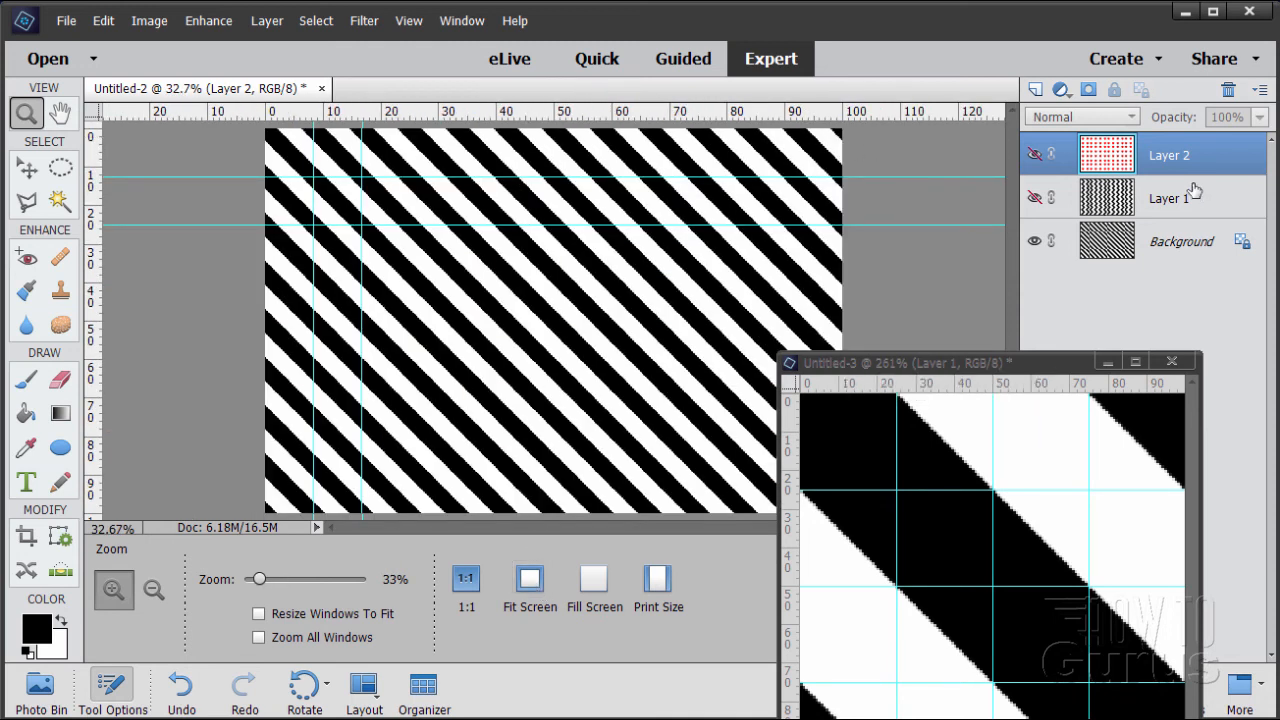
{"action": "left_click", "coordinate": [1036, 89]}
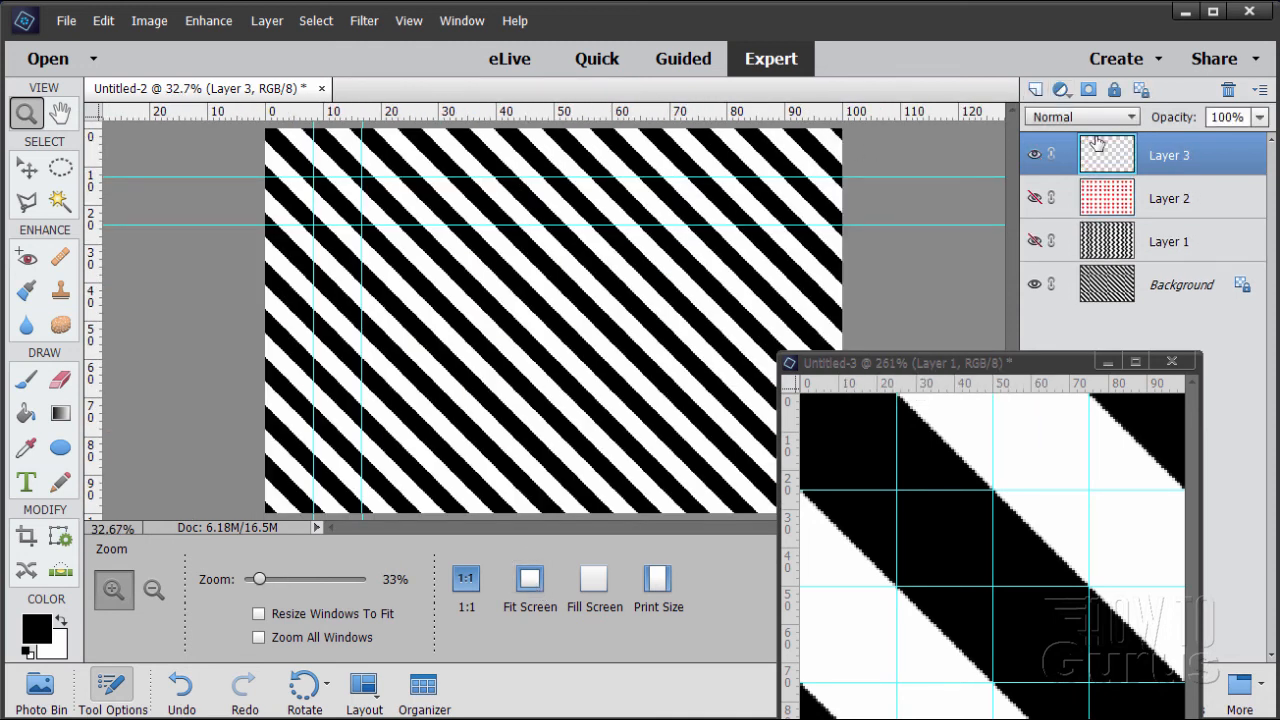
{"action": "left_click", "coordinate": [1035, 285]}
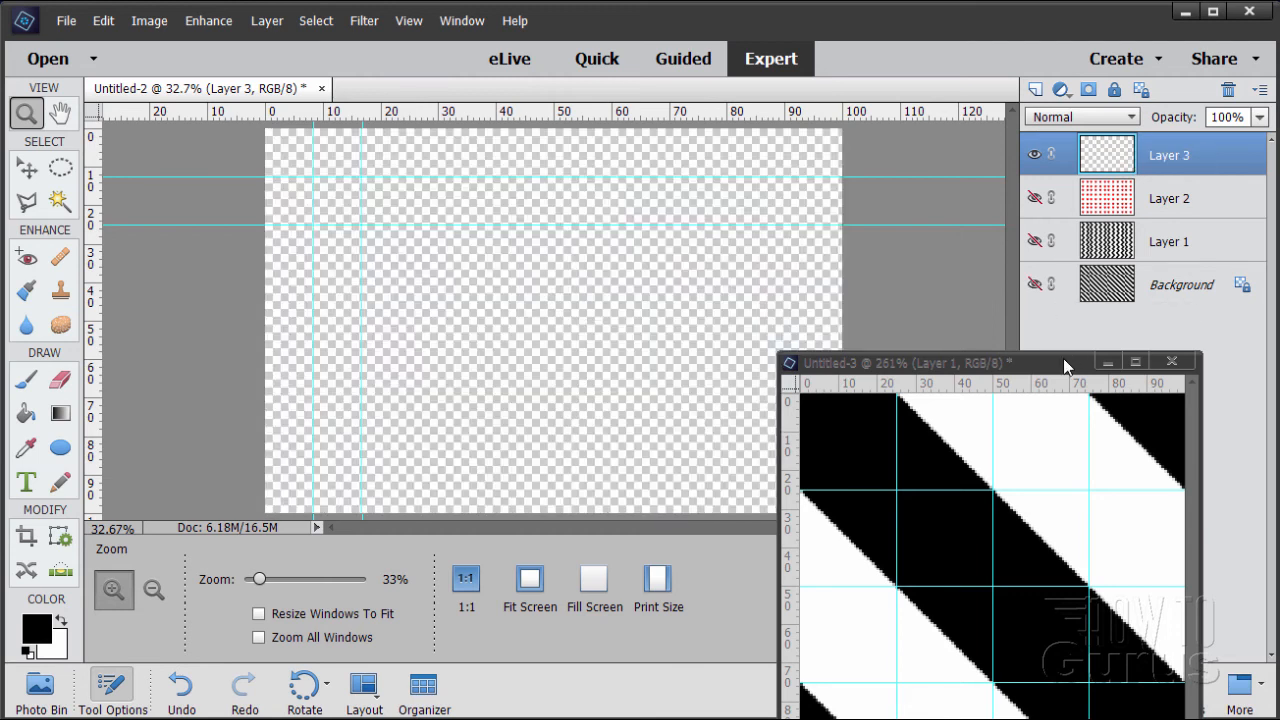
In Untitled-3, hide the striped Layer 1, show the white Layer 1 copy and place it first in the layer stack
{"action": "left_click_drag", "start_coordinate": [1063, 365], "coordinate": [663, 140]}
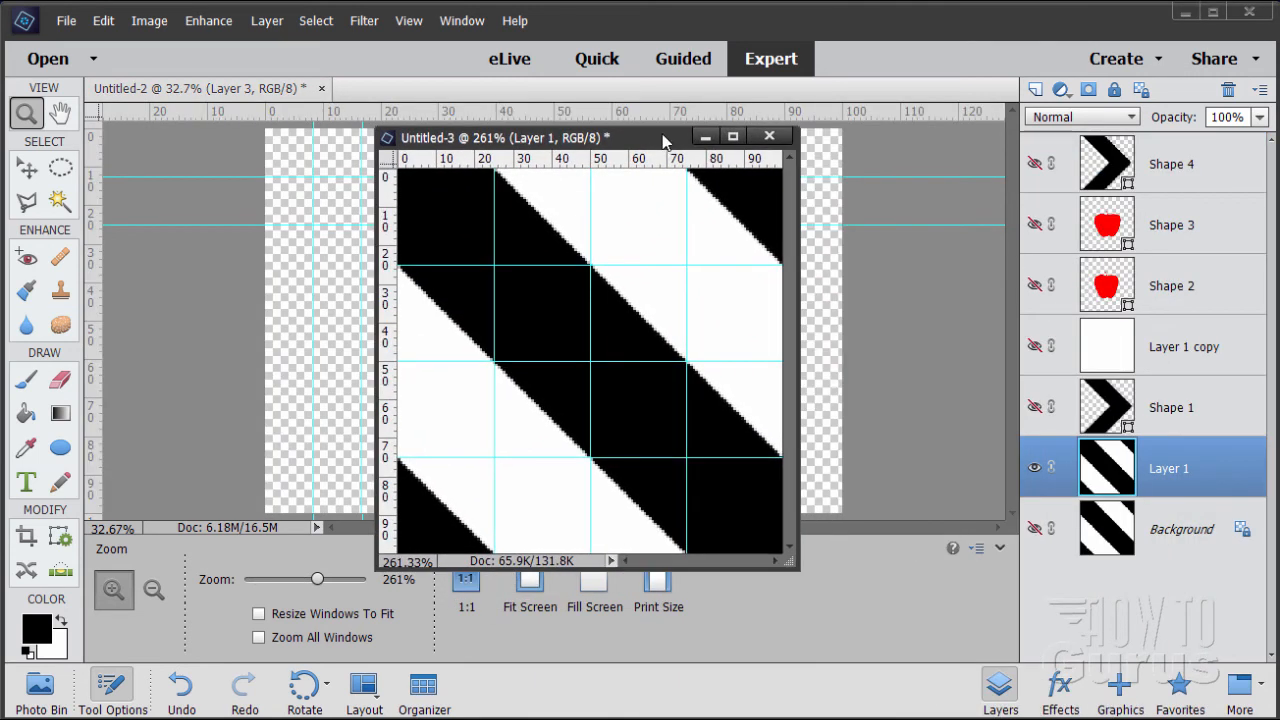
{"action": "left_click", "coordinate": [1035, 469]}
{"action": "left_click", "coordinate": [1035, 346]}
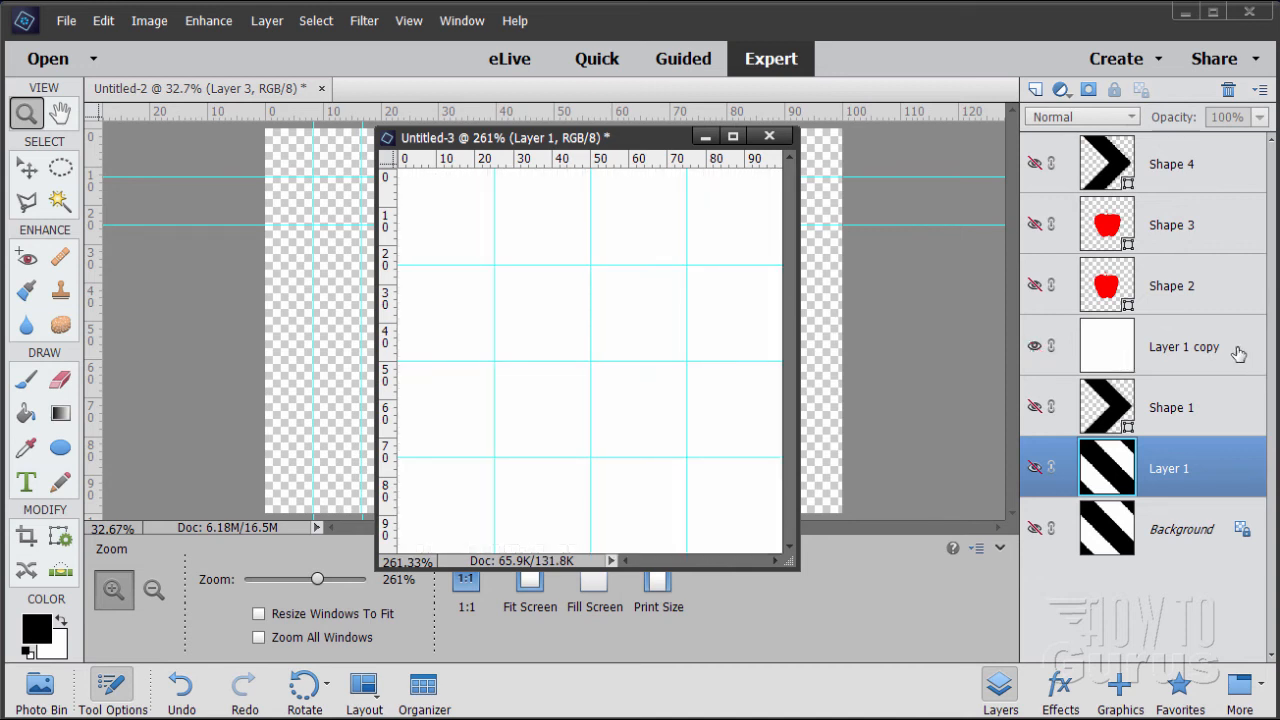
{"action": "left_click_drag", "start_coordinate": [1238, 353], "coordinate": [1138, 140]}
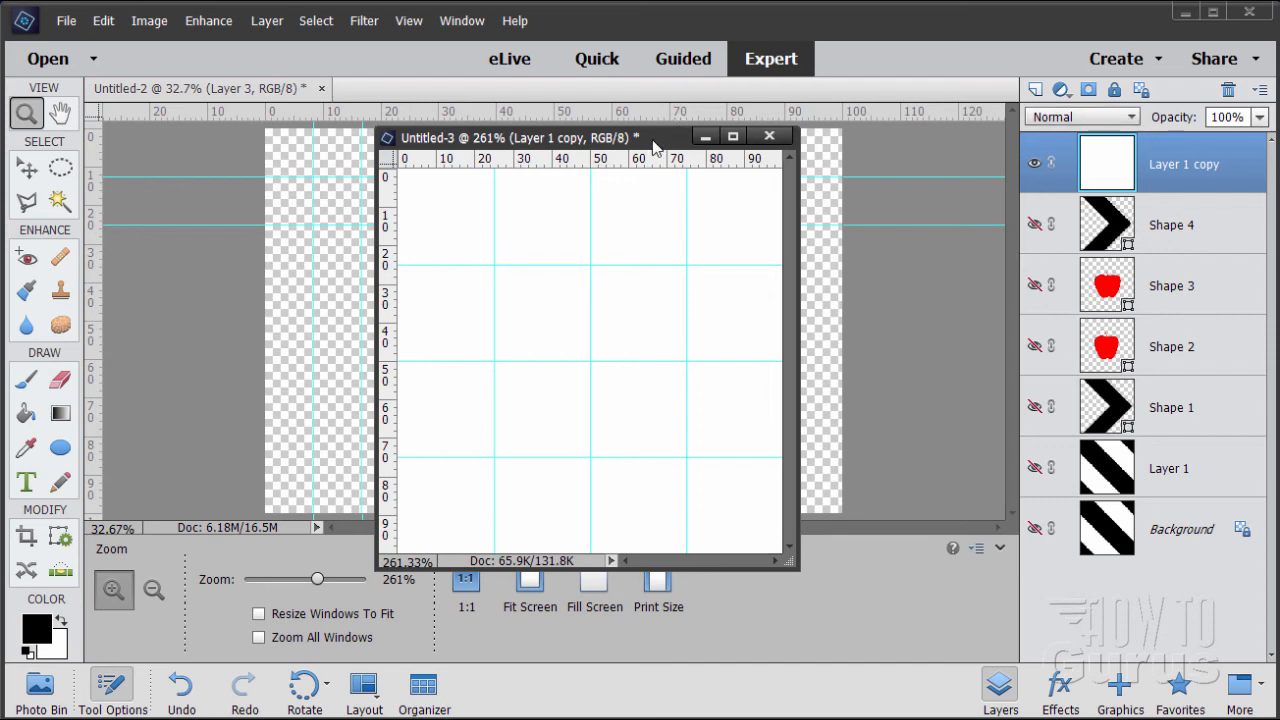
{"action": "left_click_drag", "start_coordinate": [652, 140], "coordinate": [593, 122]}
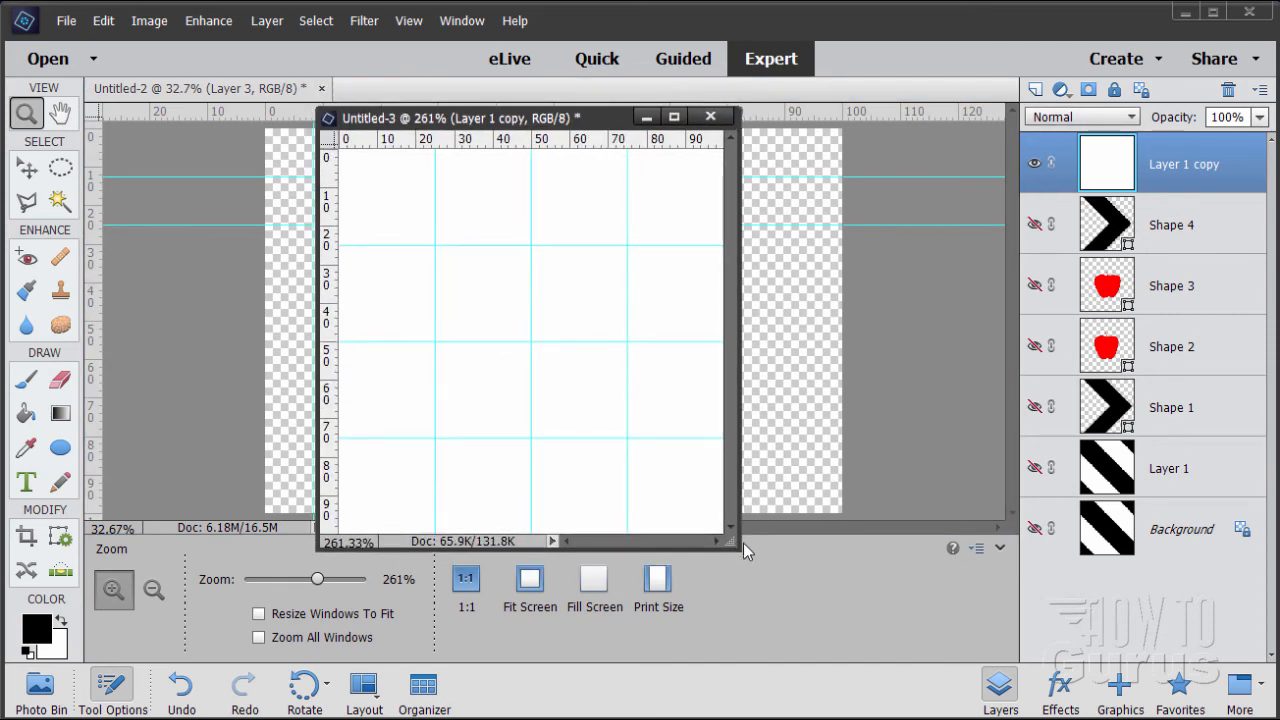
{"action": "left_click_drag", "start_coordinate": [741, 549], "coordinate": [806, 605]}
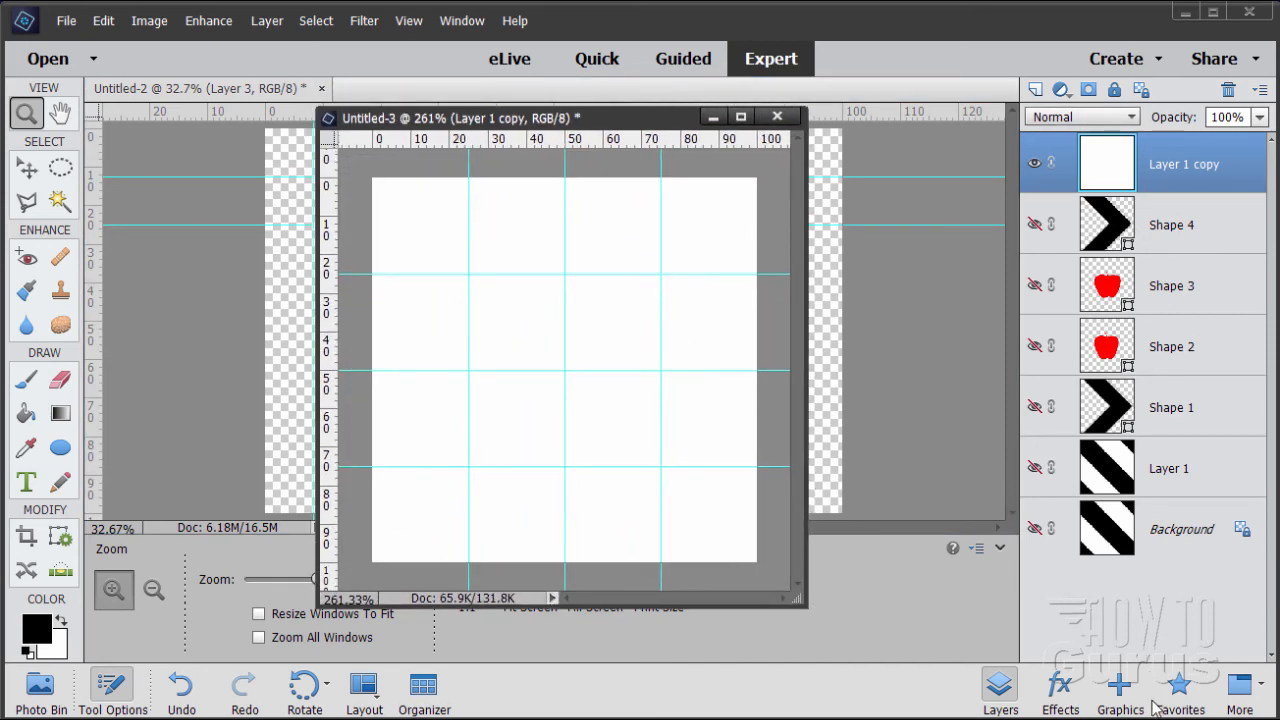
Insert two copies of the red outlined heart (Heart 05) from the Graphics library into Untitled-3
{"action": "left_click", "coordinate": [1120, 690]}
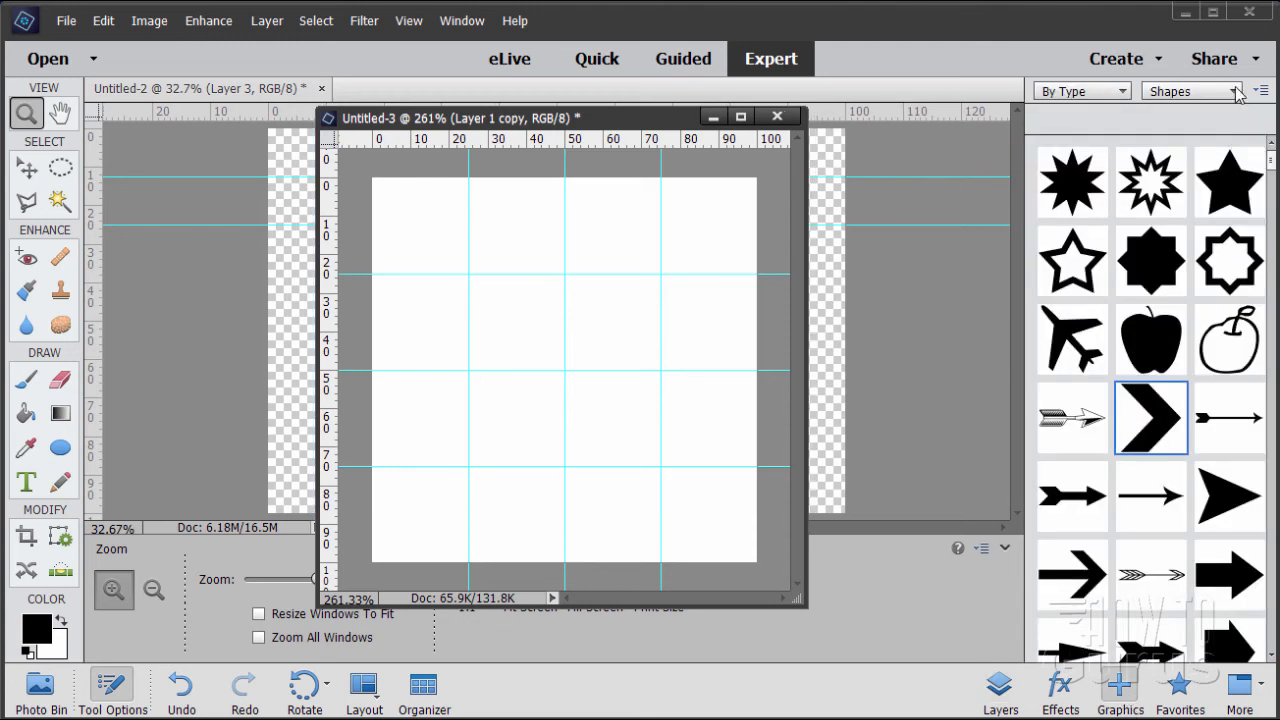
{"action": "left_click", "coordinate": [1202, 91]}
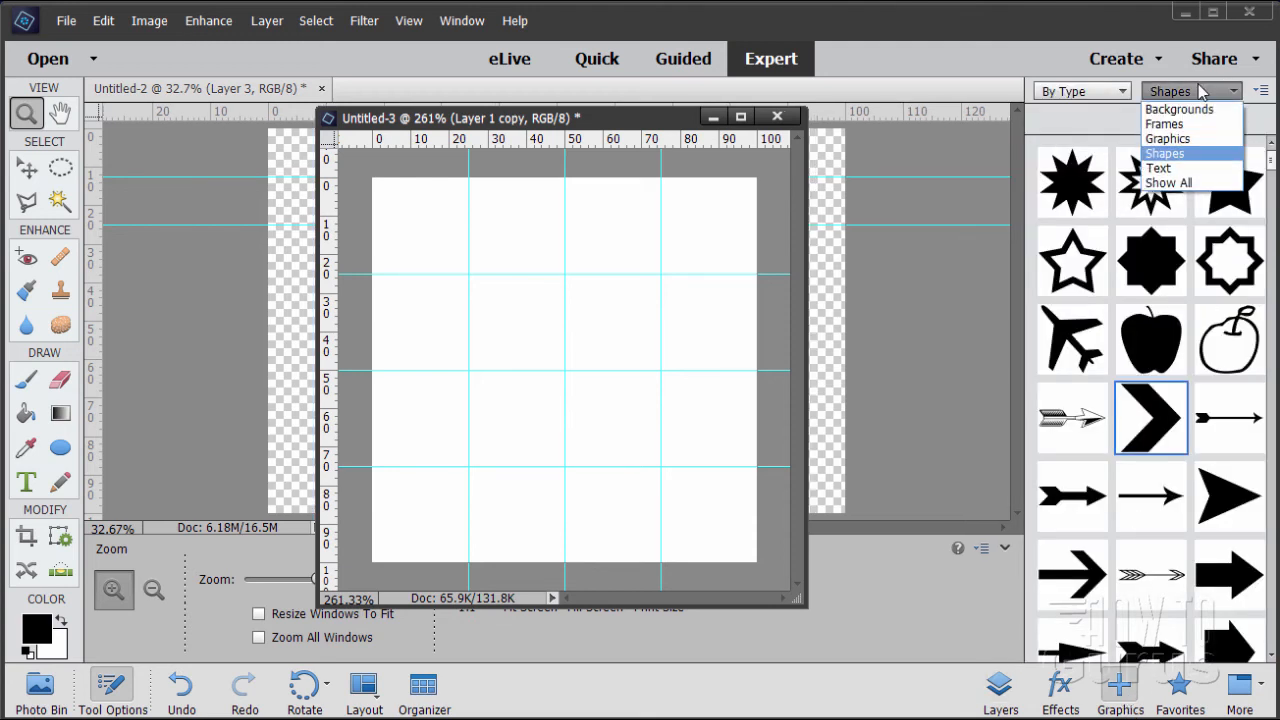
{"action": "left_click", "coordinate": [1172, 139]}
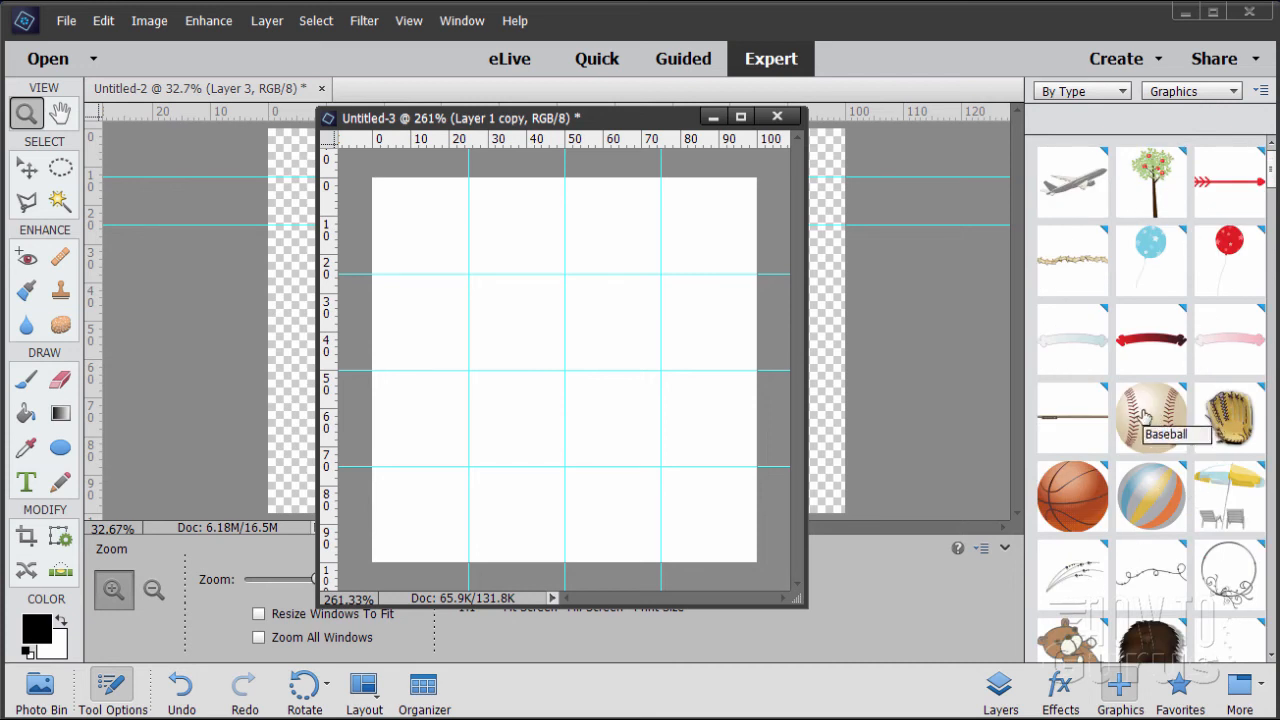
{"action": "scroll", "coordinate": [1145, 418], "scroll_direction": "down", "scroll_amount": 1}
{"action": "scroll", "coordinate": [1145, 418], "scroll_direction": "down", "scroll_amount": 10}
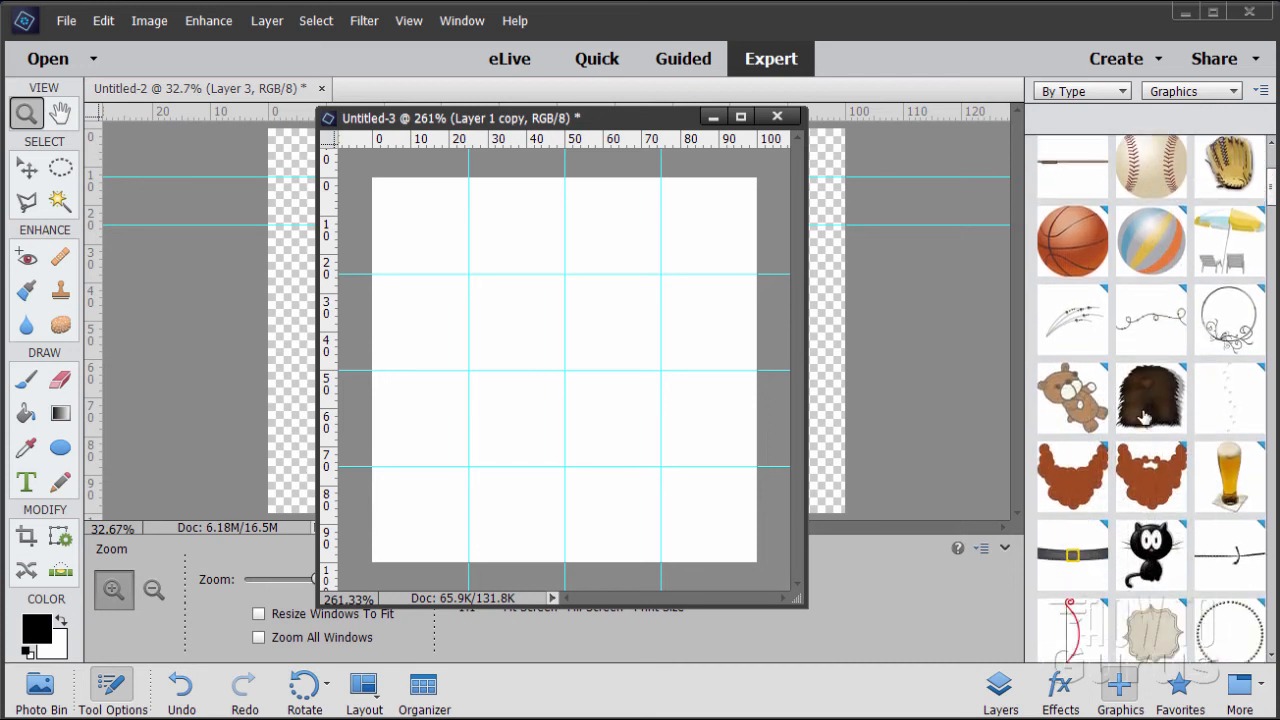
{"action": "scroll", "coordinate": [1145, 418], "scroll_direction": "down", "scroll_amount": 9}
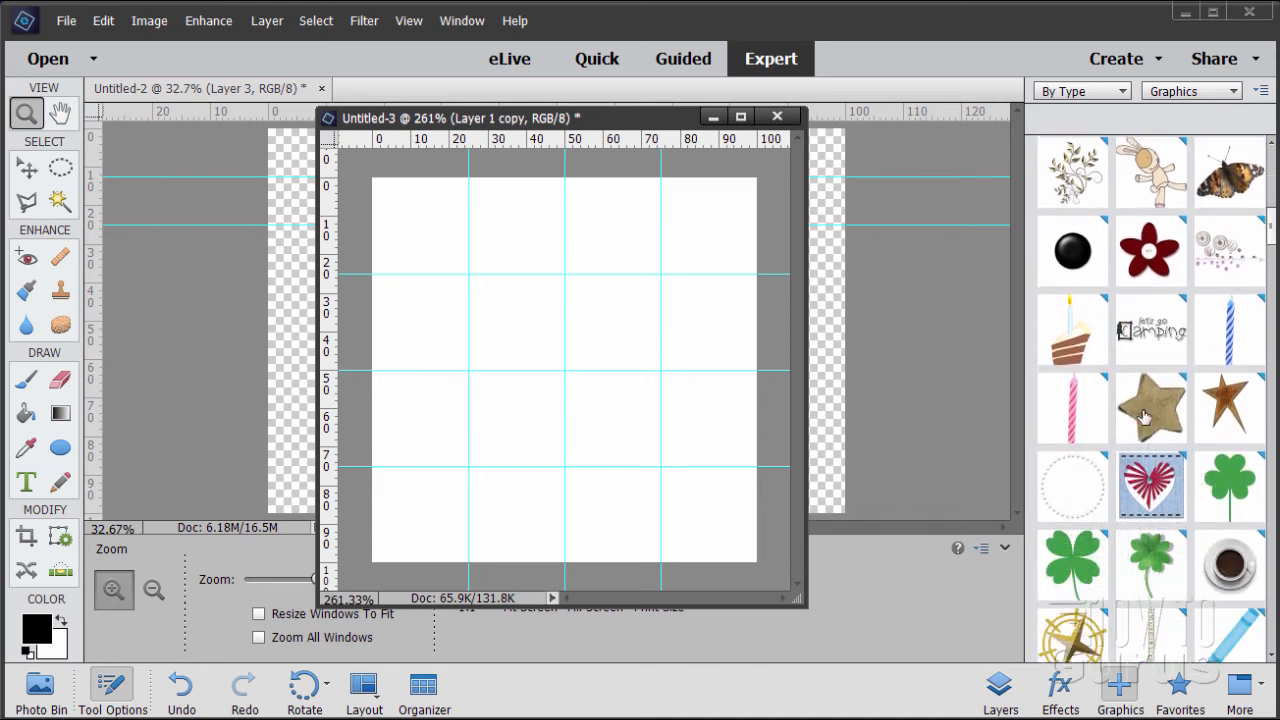
{"action": "scroll", "coordinate": [1145, 418], "scroll_direction": "down", "scroll_amount": 7}
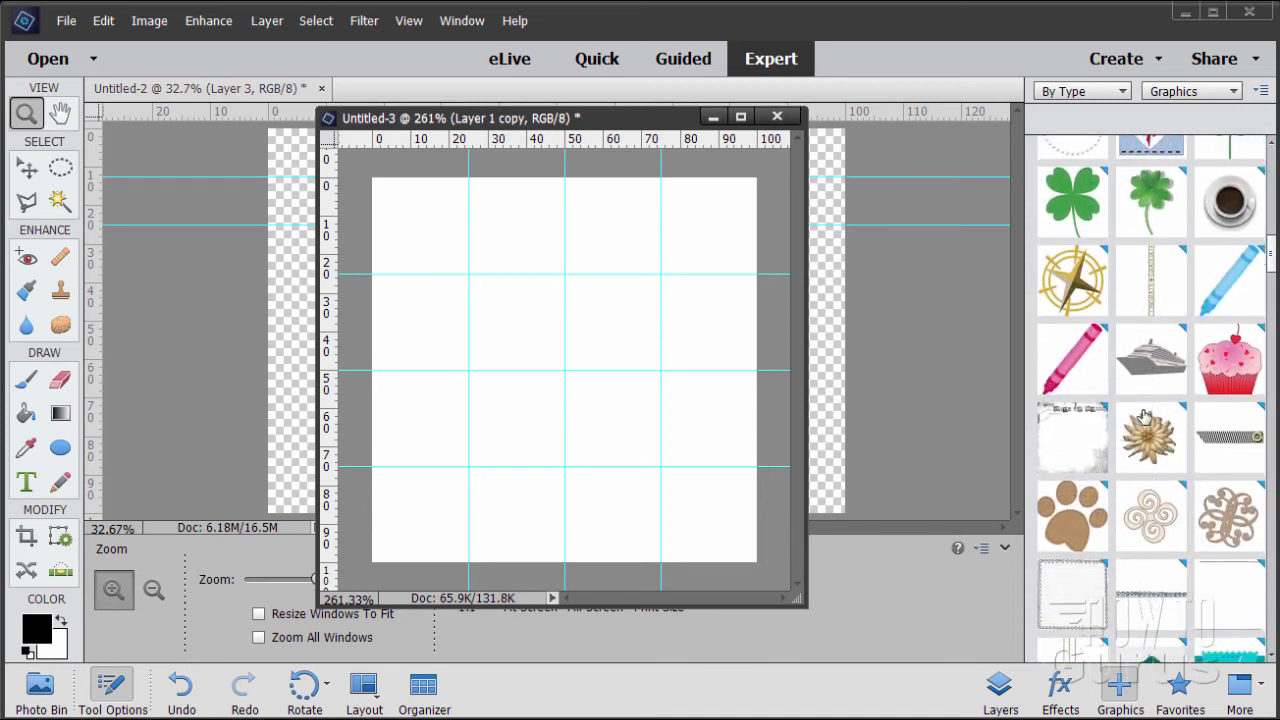
{"action": "scroll", "coordinate": [1145, 418], "scroll_direction": "down", "scroll_amount": 7}
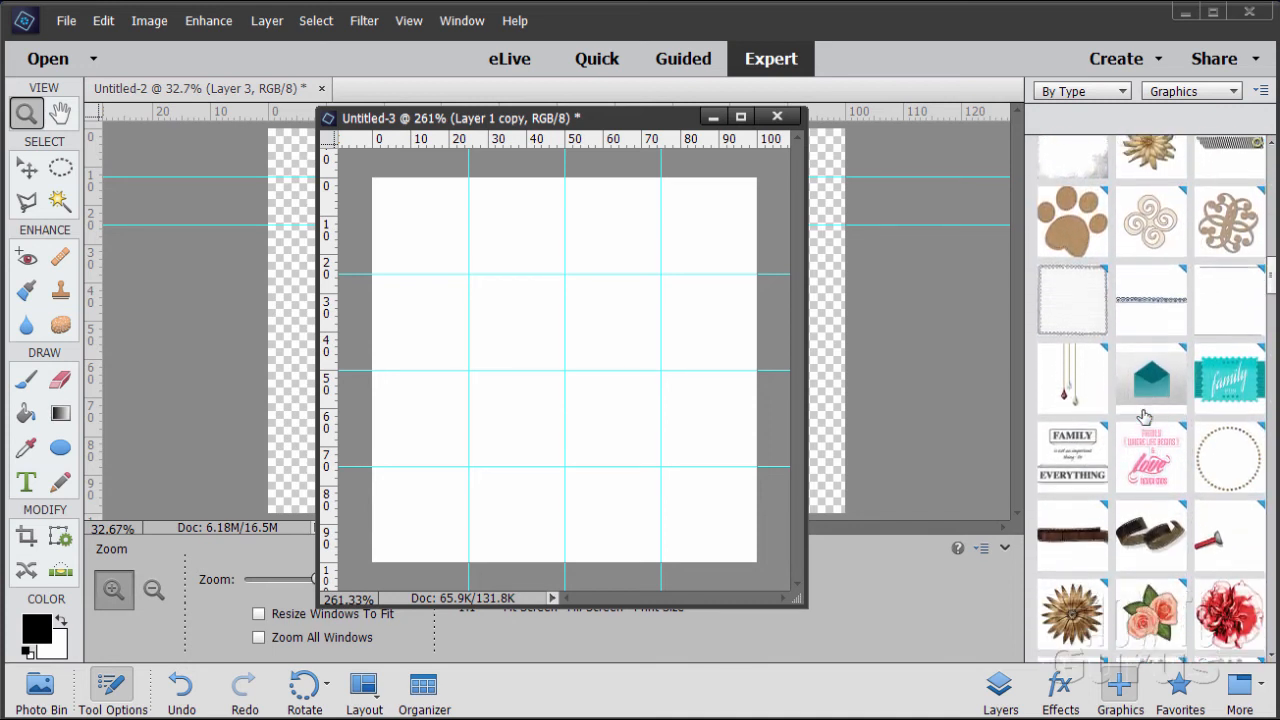
{"action": "scroll", "coordinate": [1145, 418], "scroll_direction": "down", "scroll_amount": 7}
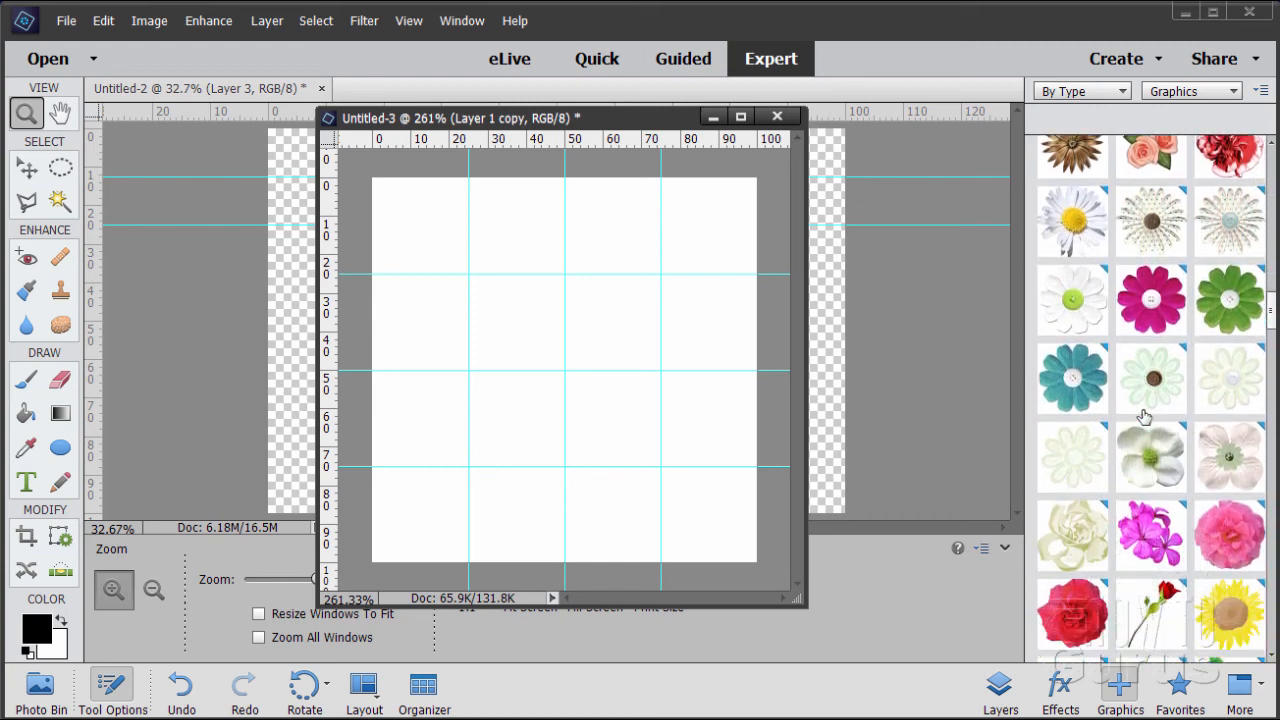
{"action": "scroll", "coordinate": [1145, 418], "scroll_direction": "down", "scroll_amount": 7}
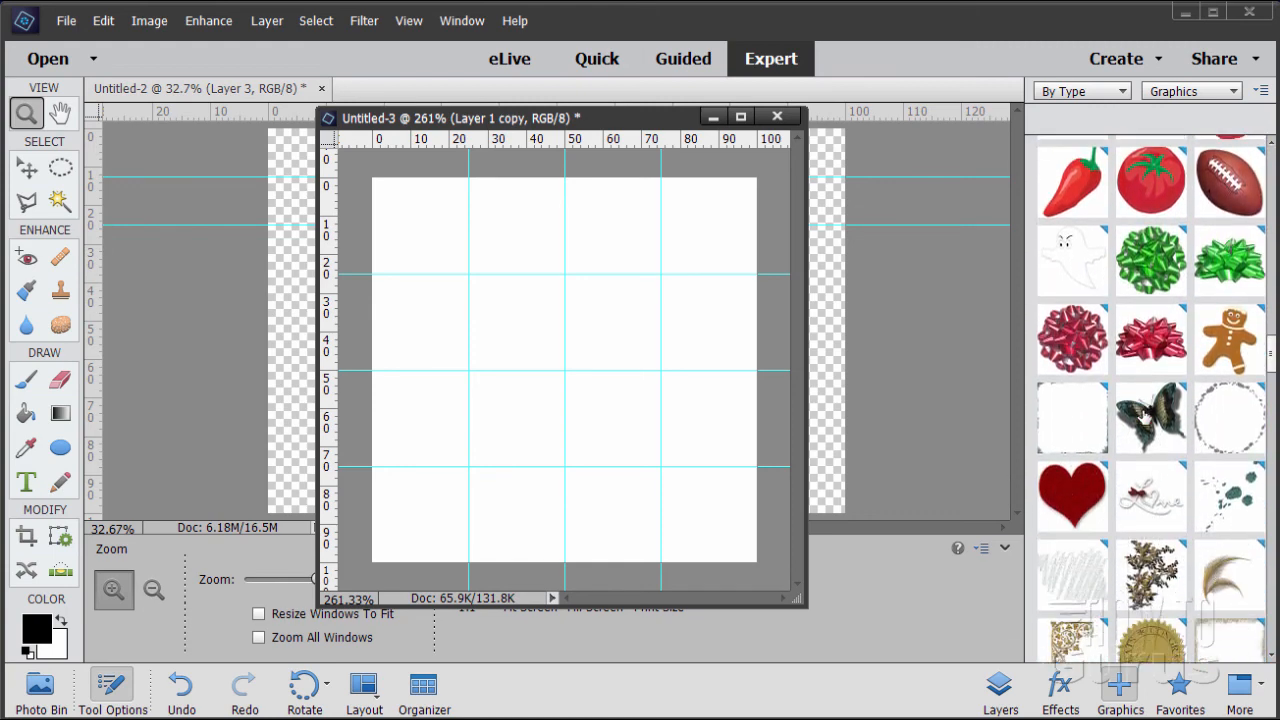
{"action": "scroll", "coordinate": [1145, 418], "scroll_direction": "down", "scroll_amount": 3}
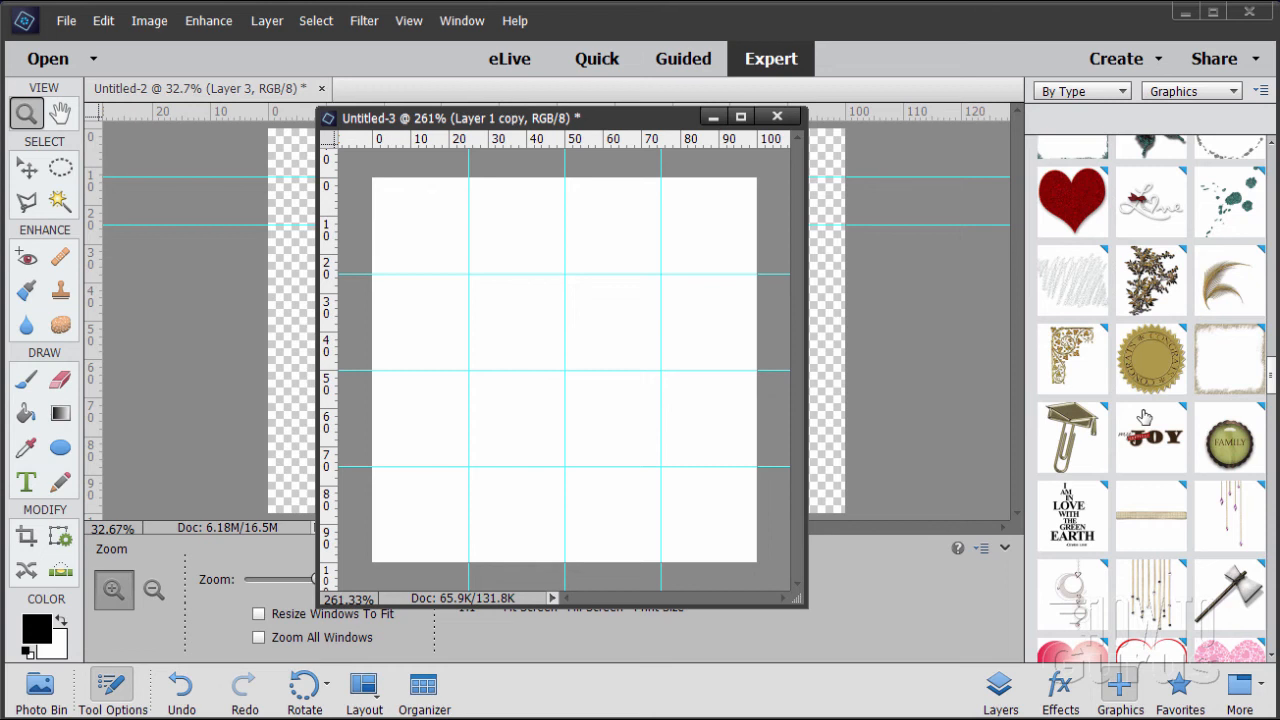
{"action": "scroll", "coordinate": [1145, 418], "scroll_direction": "down", "scroll_amount": 6}
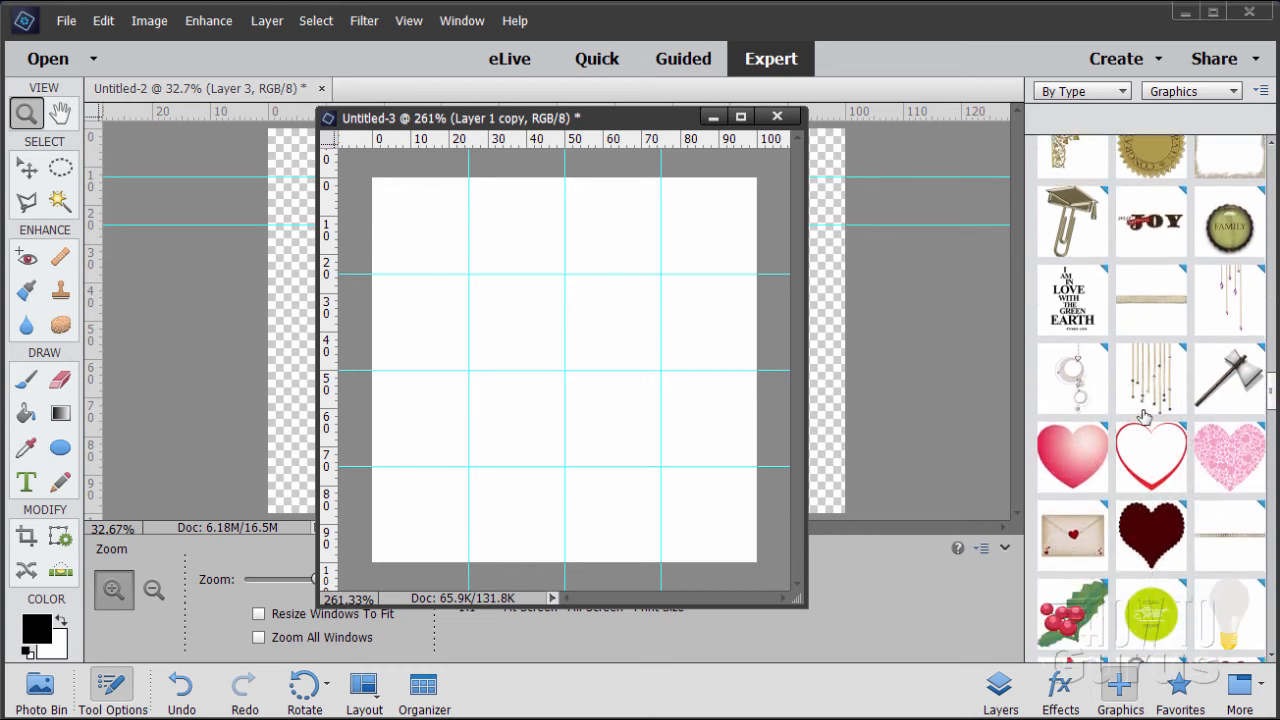
{"action": "scroll", "coordinate": [1145, 418], "scroll_direction": "up", "scroll_amount": 1}
{"action": "double_click", "coordinate": [1164, 466]}
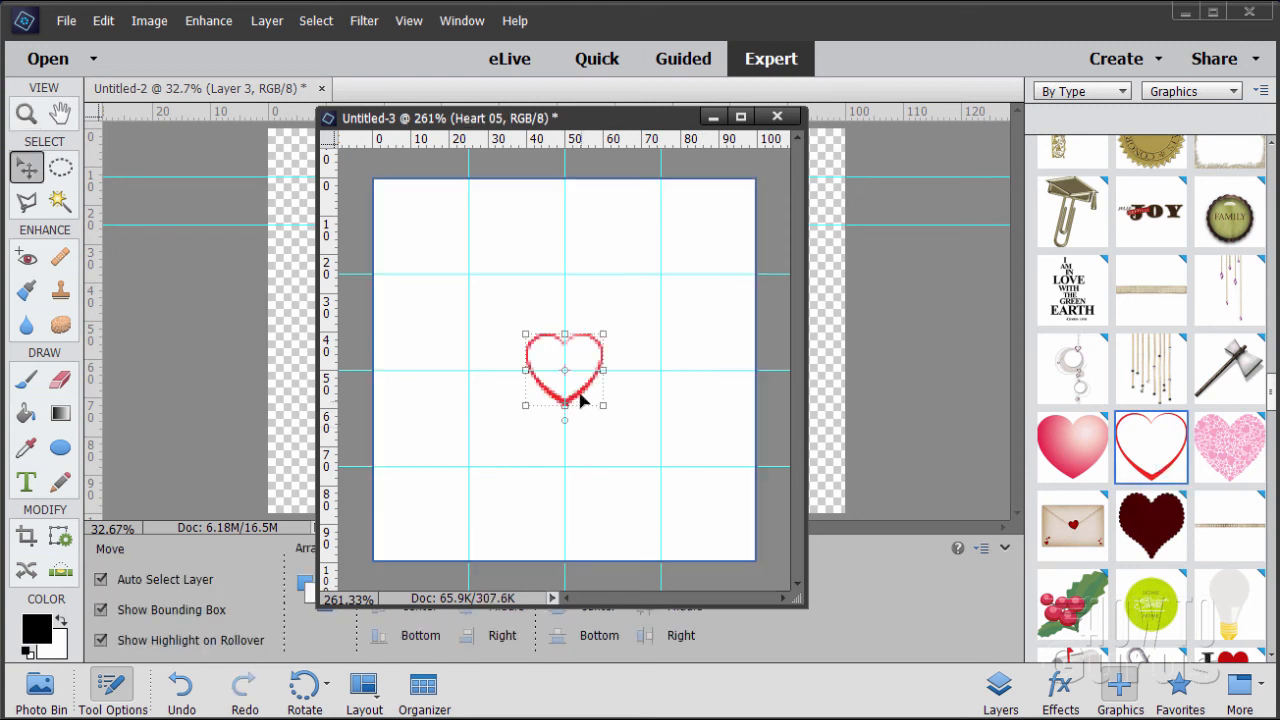
Enlarge one heart to about two thirds of the canvas width and center it on the middle guides
{"action": "left_click_drag", "start_coordinate": [578, 398], "coordinate": [690, 526]}
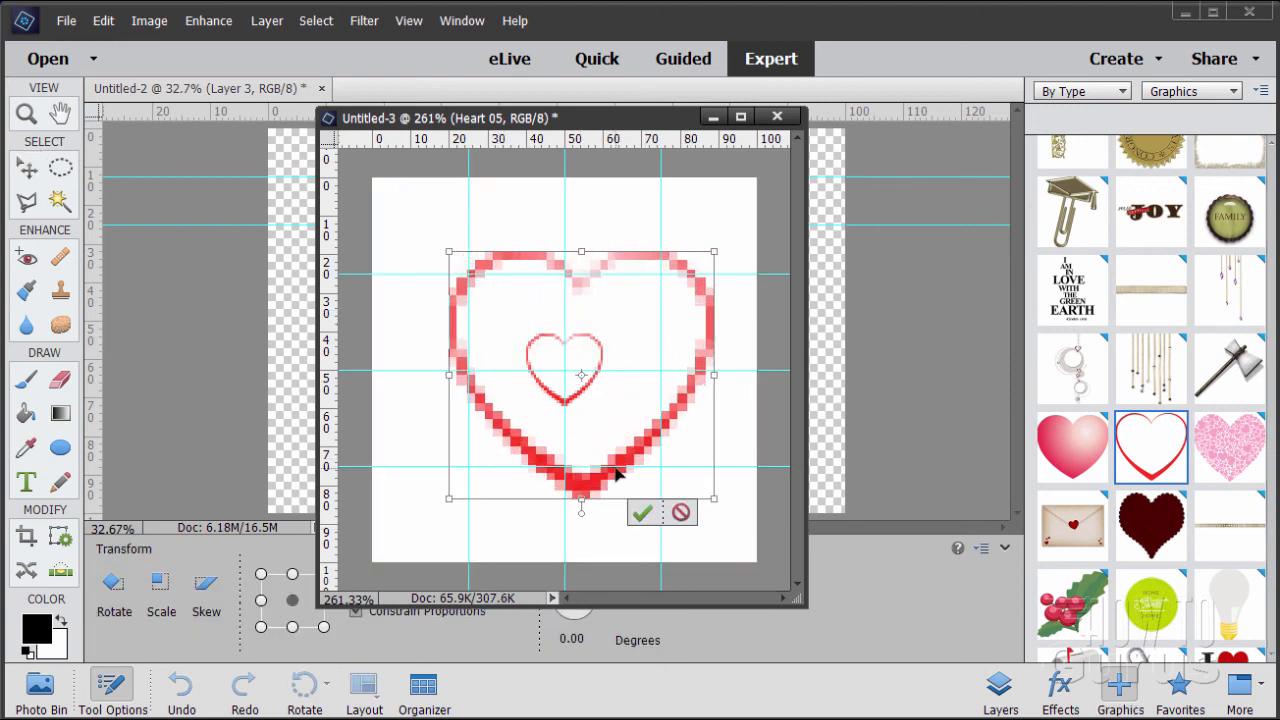
{"action": "left_click_drag", "start_coordinate": [624, 455], "coordinate": [612, 456]}
{"action": "left_click", "coordinate": [622, 503]}
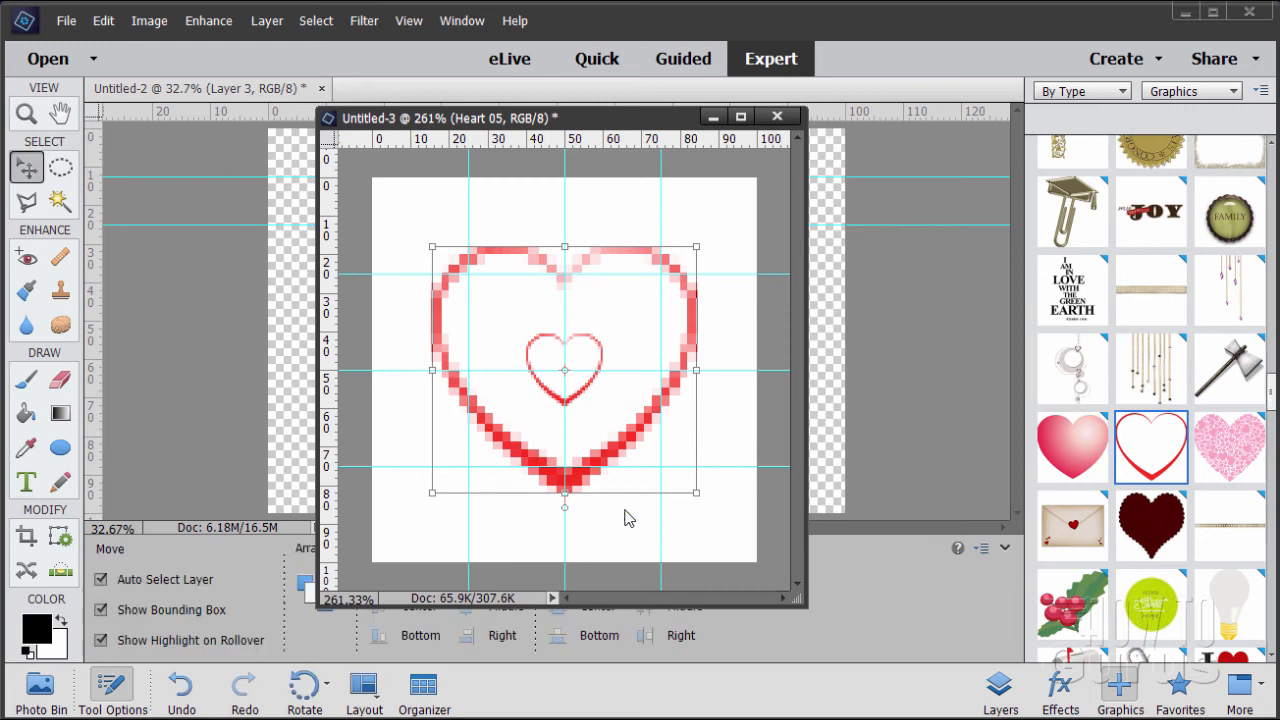
Enlarge the small heart to about a third of the canvas width, center it inside the large one and nudge it slightly upward
{"action": "left_click", "coordinate": [587, 385]}
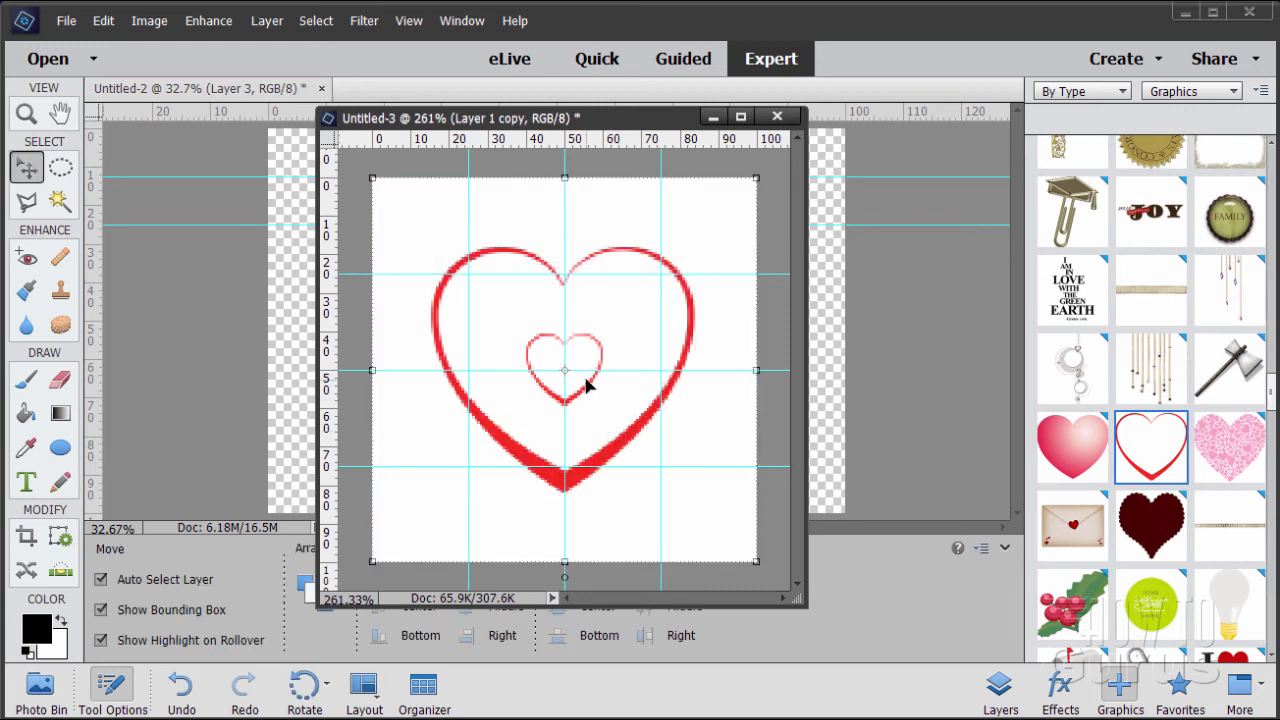
{"action": "left_click", "coordinate": [587, 397]}
{"action": "left_click_drag", "start_coordinate": [587, 397], "coordinate": [620, 410]}
{"action": "mouse_move", "coordinate": [595, 405]}
{"action": "left_mouse_down"}
{"action": "mouse_move", "coordinate": [597, 418]}
{"action": "mouse_move", "coordinate": [582, 404]}
{"action": "left_mouse_up"}
{"action": "key", "text": "Return"}
{"action": "left_click_drag", "start_coordinate": [582, 411], "coordinate": [577, 415]}
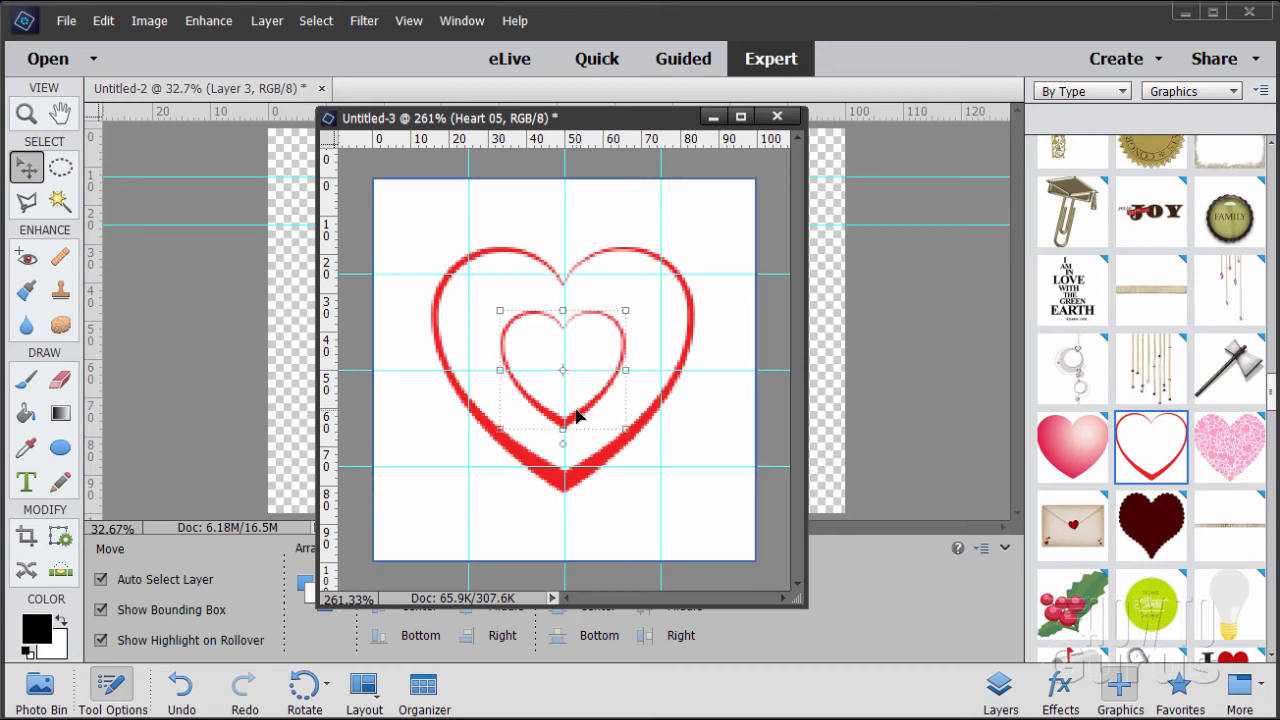
{"action": "key", "text": "Up"}
{"action": "key", "text": "Up"}
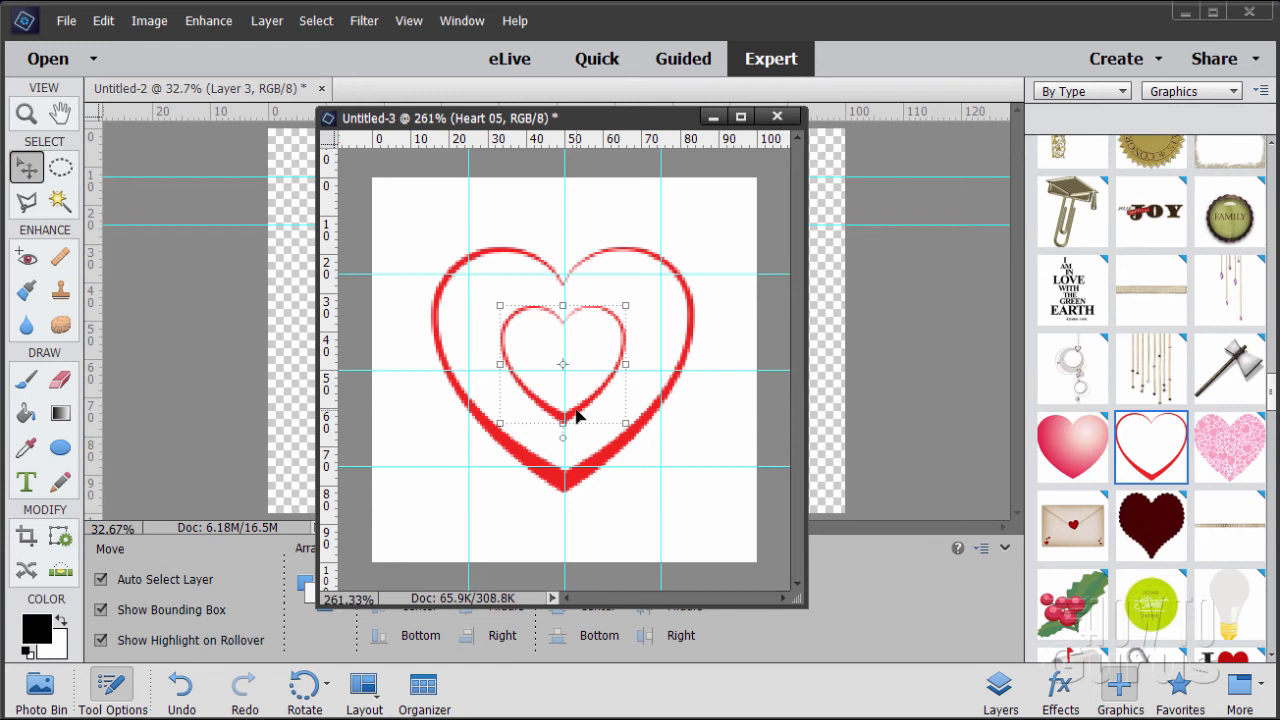
{"action": "left_click", "coordinate": [695, 509]}
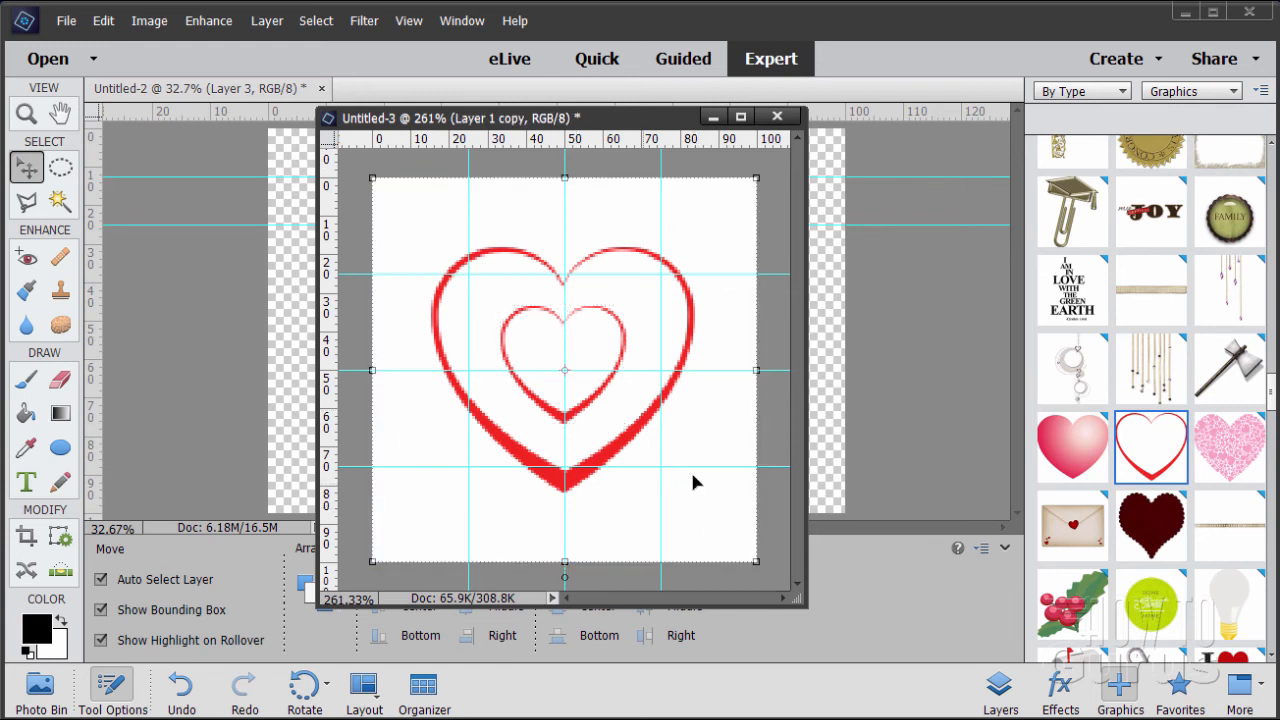
Show the layers again and set the foreground color to dark red #af0f0f
{"action": "left_click", "coordinate": [1000, 686]}
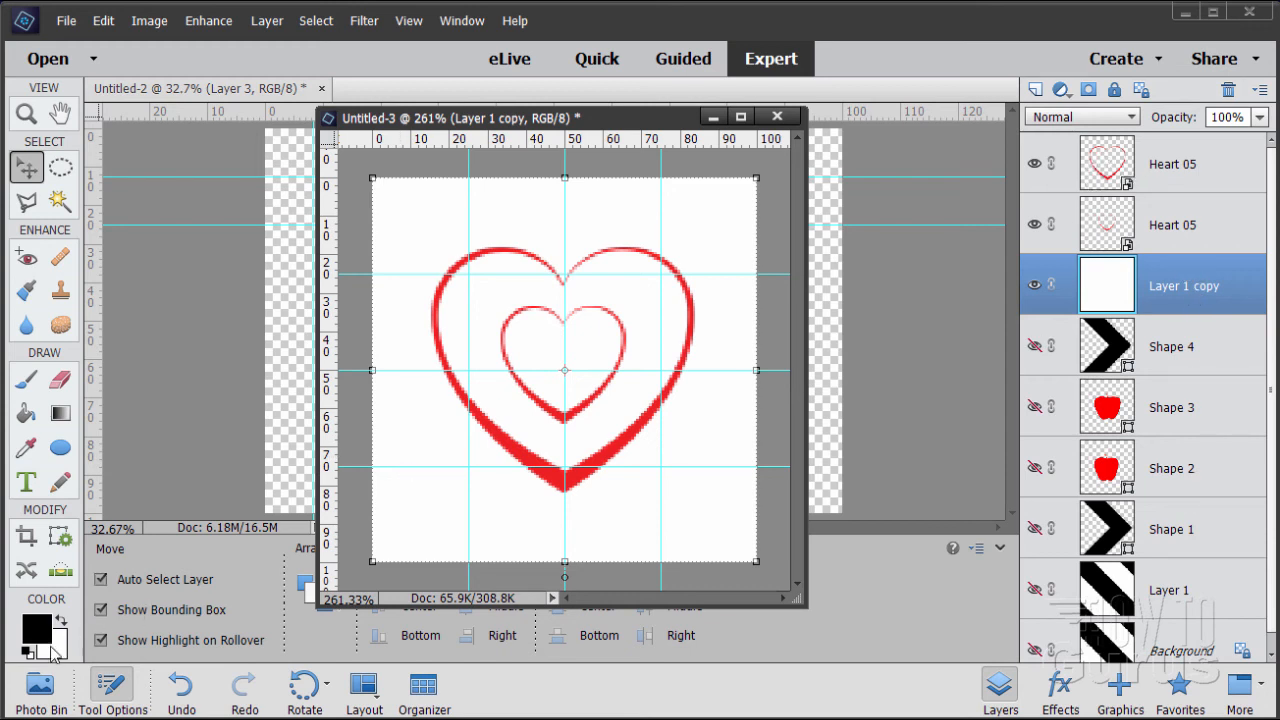
{"action": "left_click", "coordinate": [37, 630]}
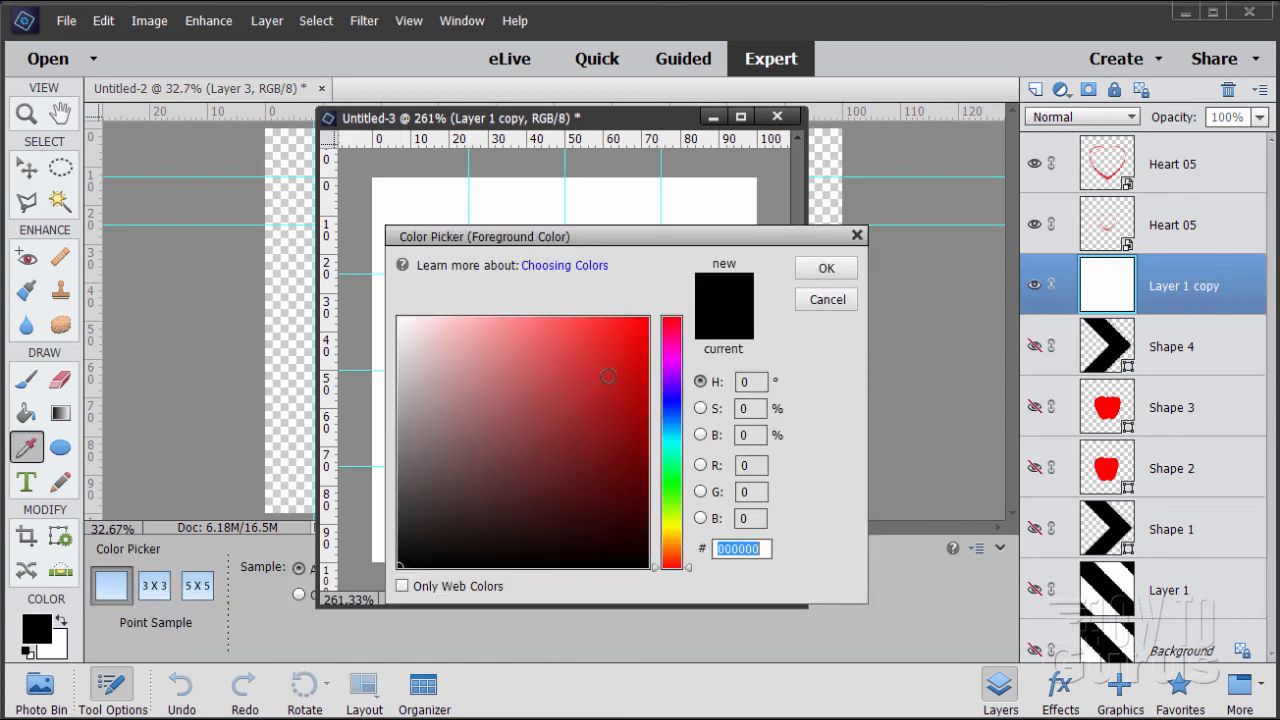
{"action": "type", "text": "f30c0c"}
{"action": "left_click_drag", "start_coordinate": [634, 240], "coordinate": [814, 278]}
{"action": "left_click", "coordinate": [807, 435]}
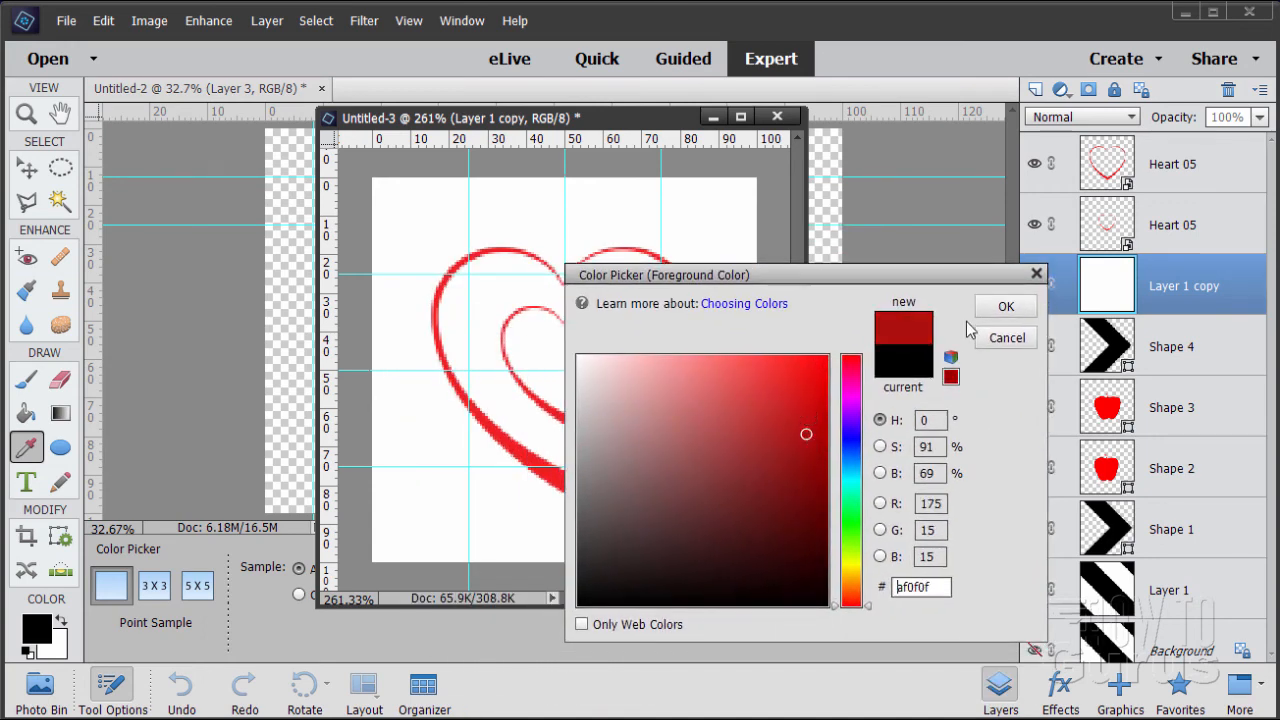
{"action": "left_click", "coordinate": [1006, 306]}
Fill Layer 1 copy behind the hearts with the dark red foreground color using the Paint Bucket
{"action": "key", "text": "k"}
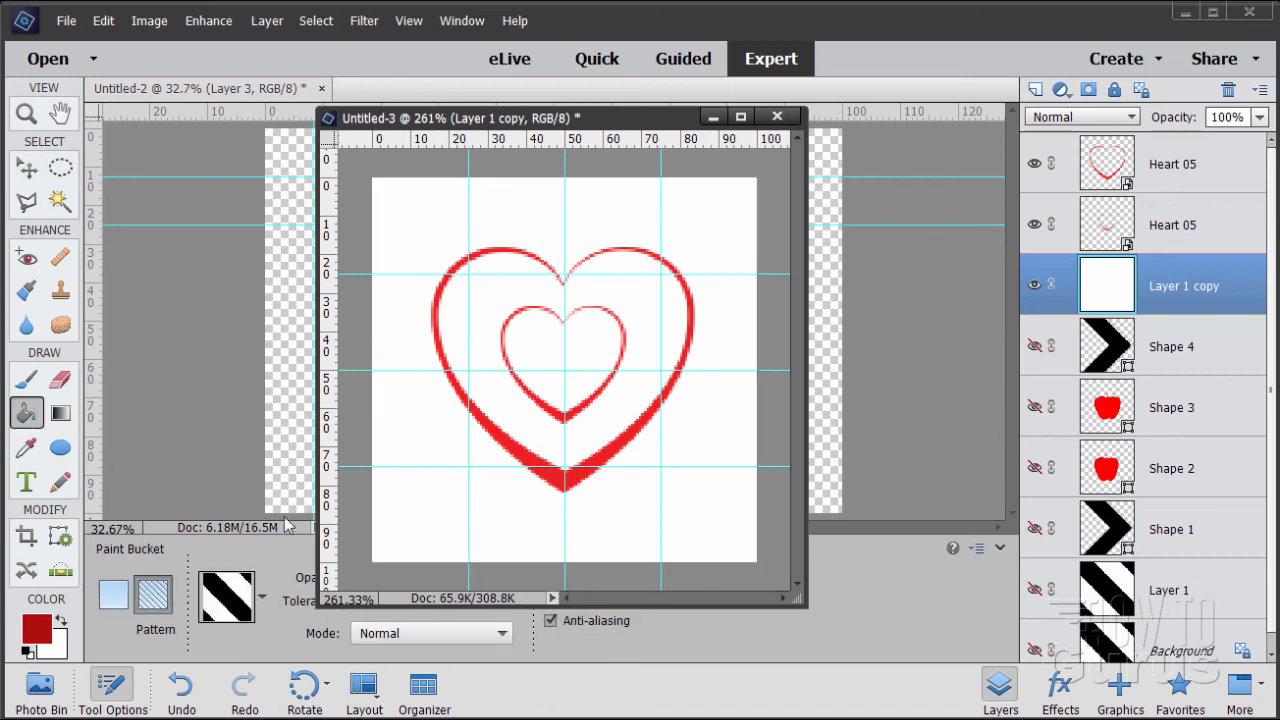
{"action": "left_click", "coordinate": [1190, 225]}
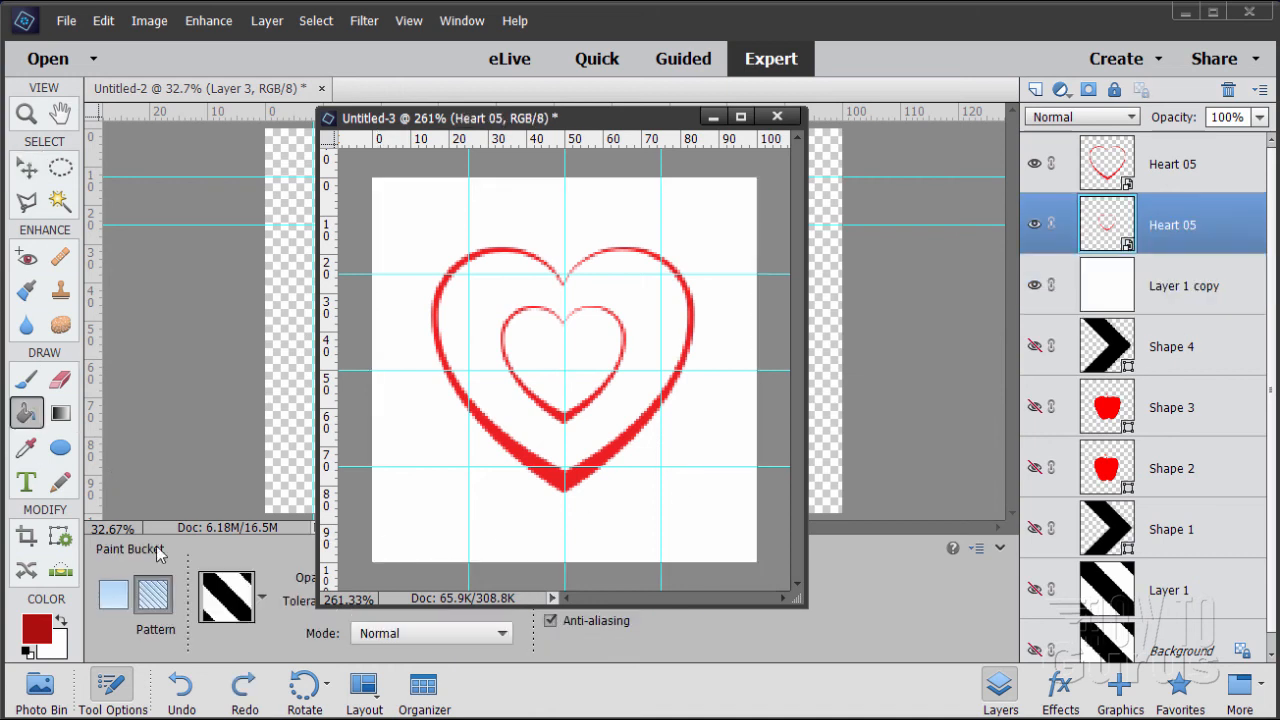
{"action": "left_click", "coordinate": [113, 596]}
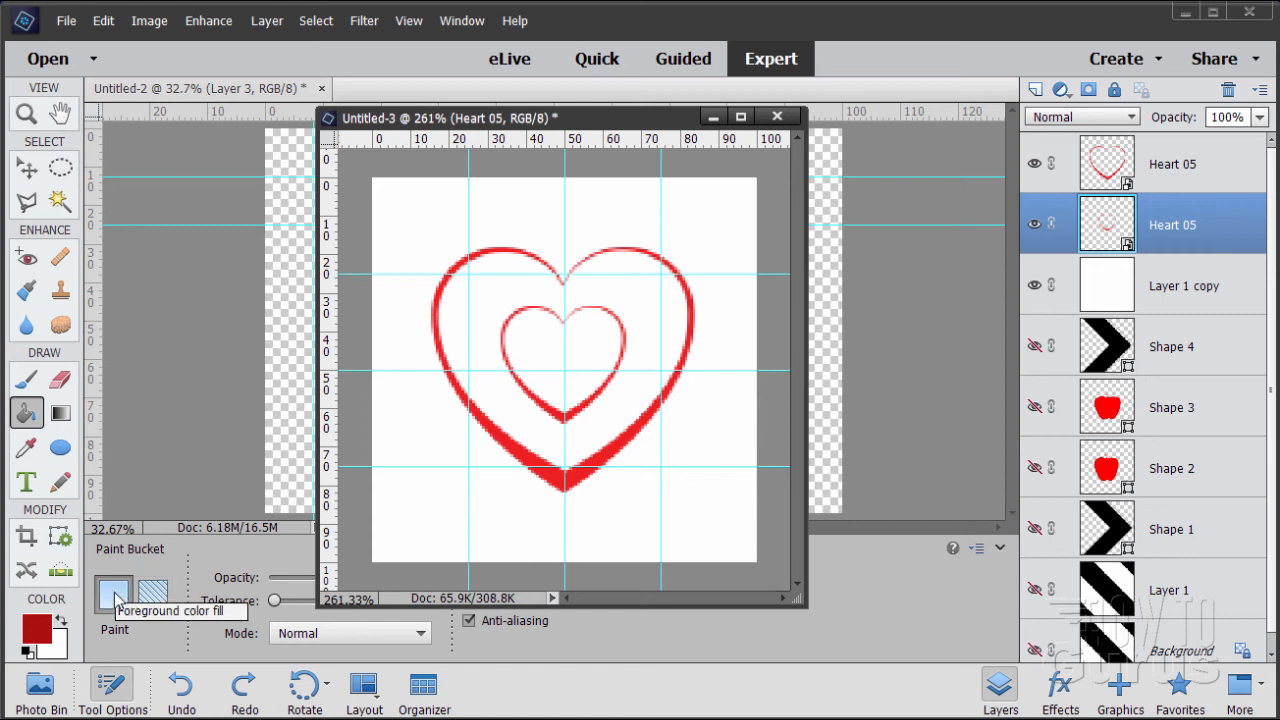
{"action": "left_click", "coordinate": [1140, 300]}
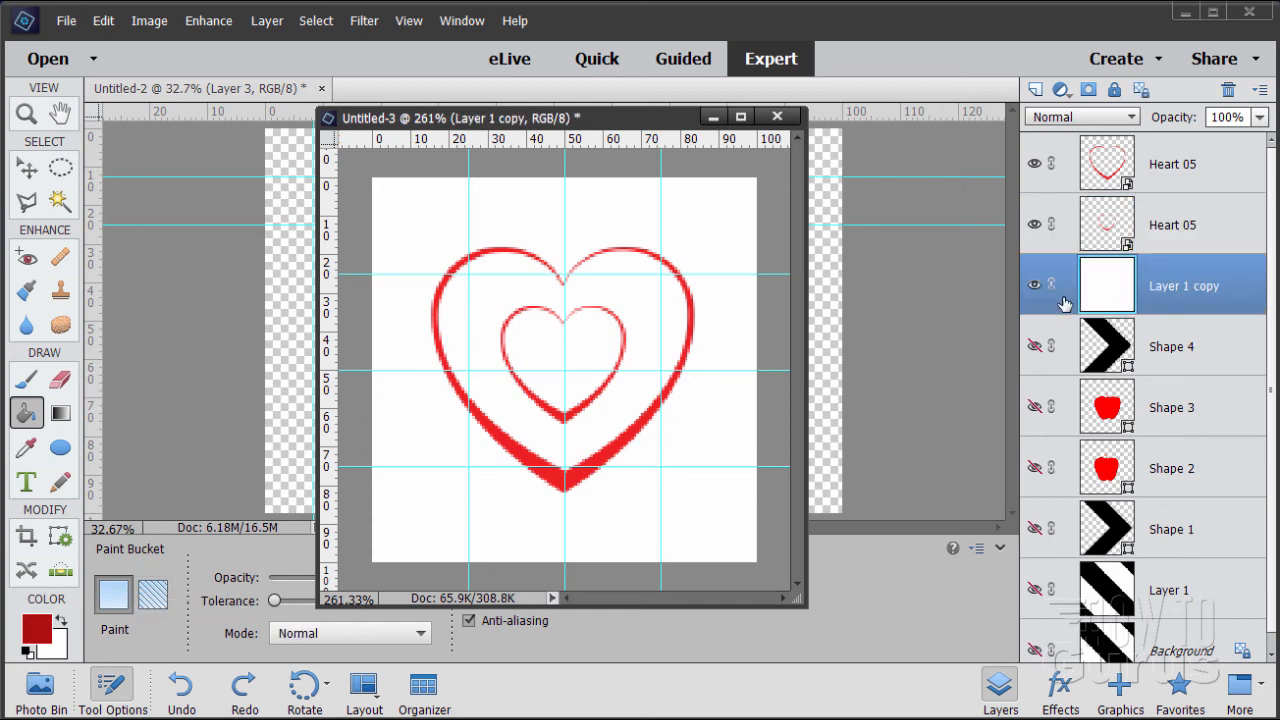
{"action": "left_click", "coordinate": [714, 512]}
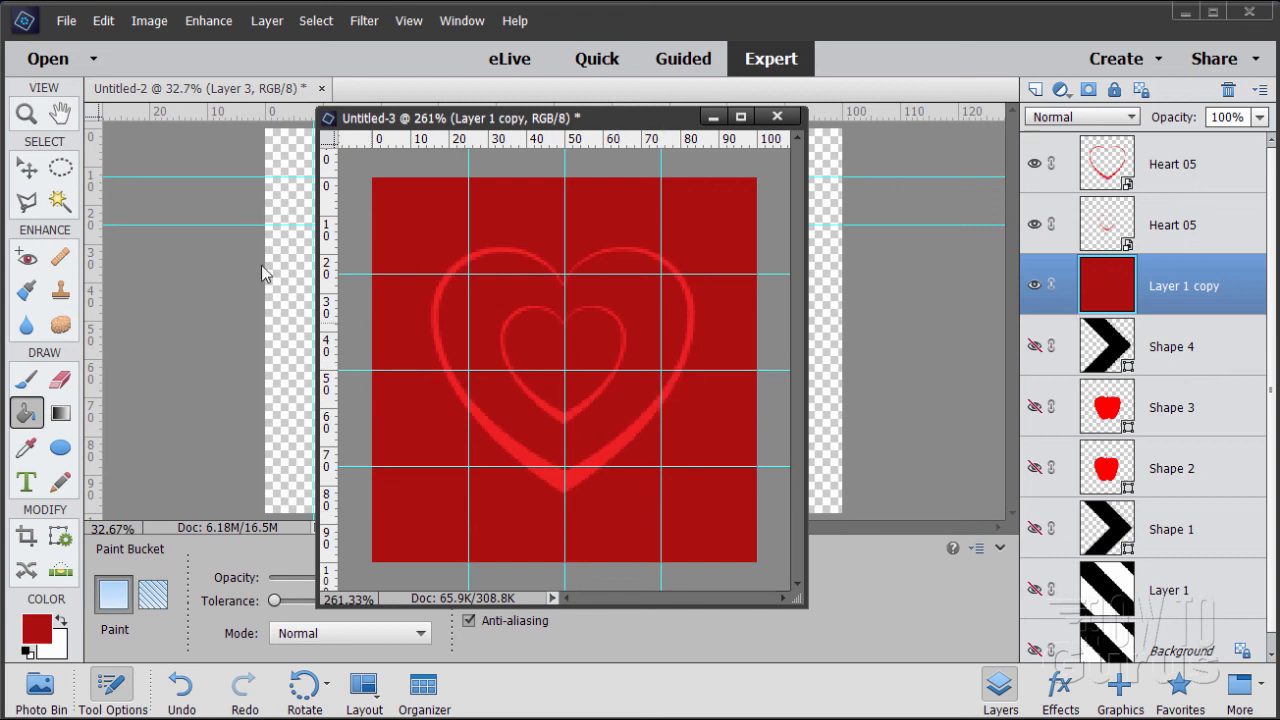
Add an inner glow with a size of 7 px and 35% opacity to the large heart's layer style
{"action": "left_click", "coordinate": [27, 168]}
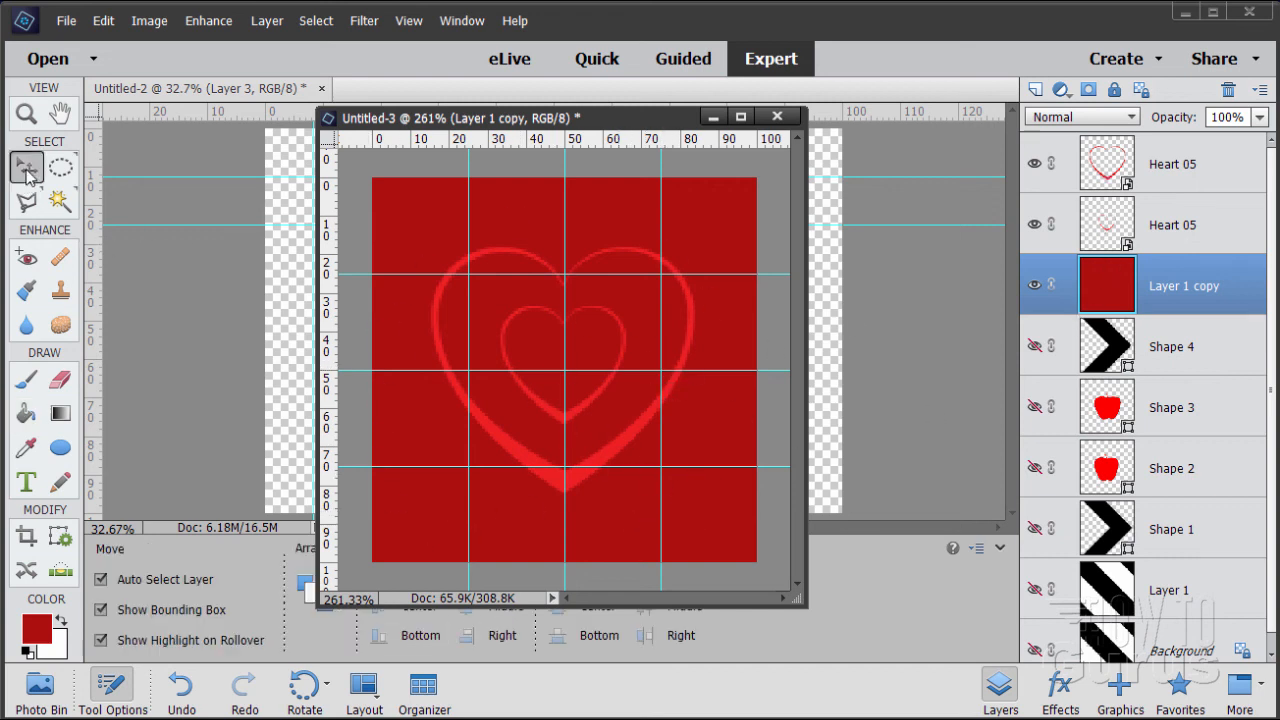
{"action": "left_click", "coordinate": [1205, 180]}
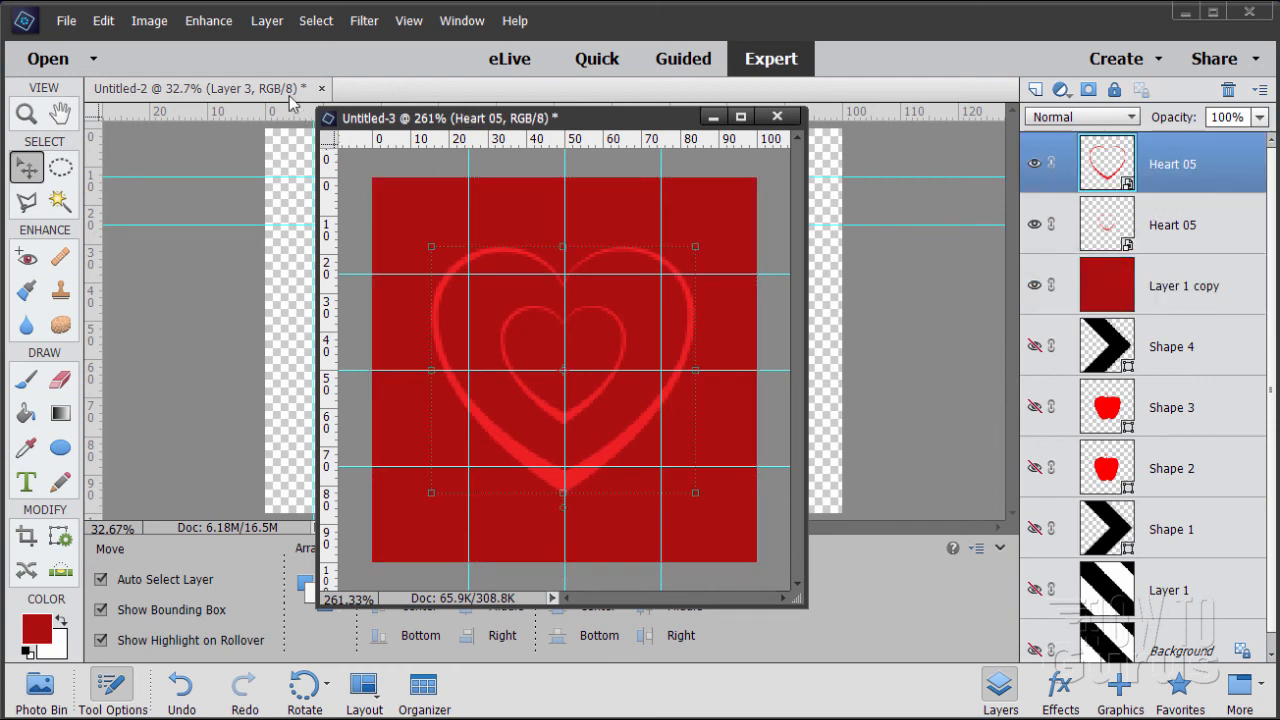
{"action": "left_click", "coordinate": [264, 22]}
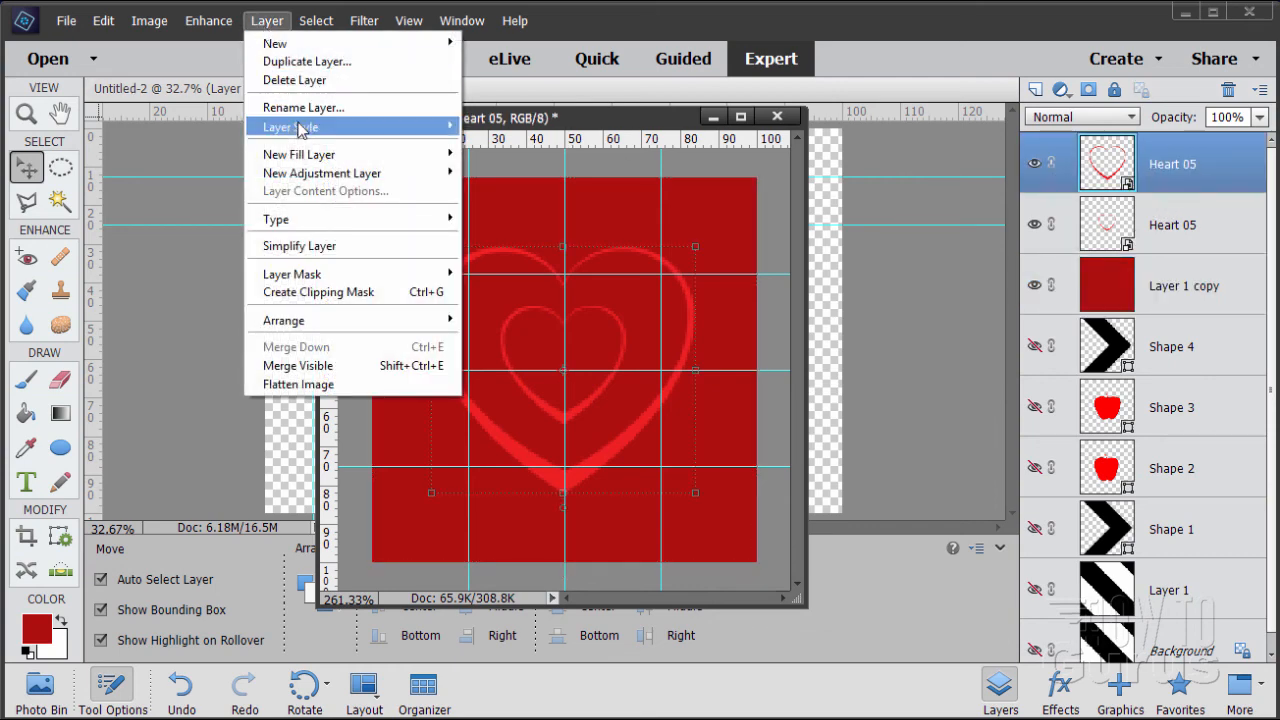
{"action": "mouse_move", "coordinate": [300, 127]}
{"action": "left_click", "coordinate": [520, 128]}
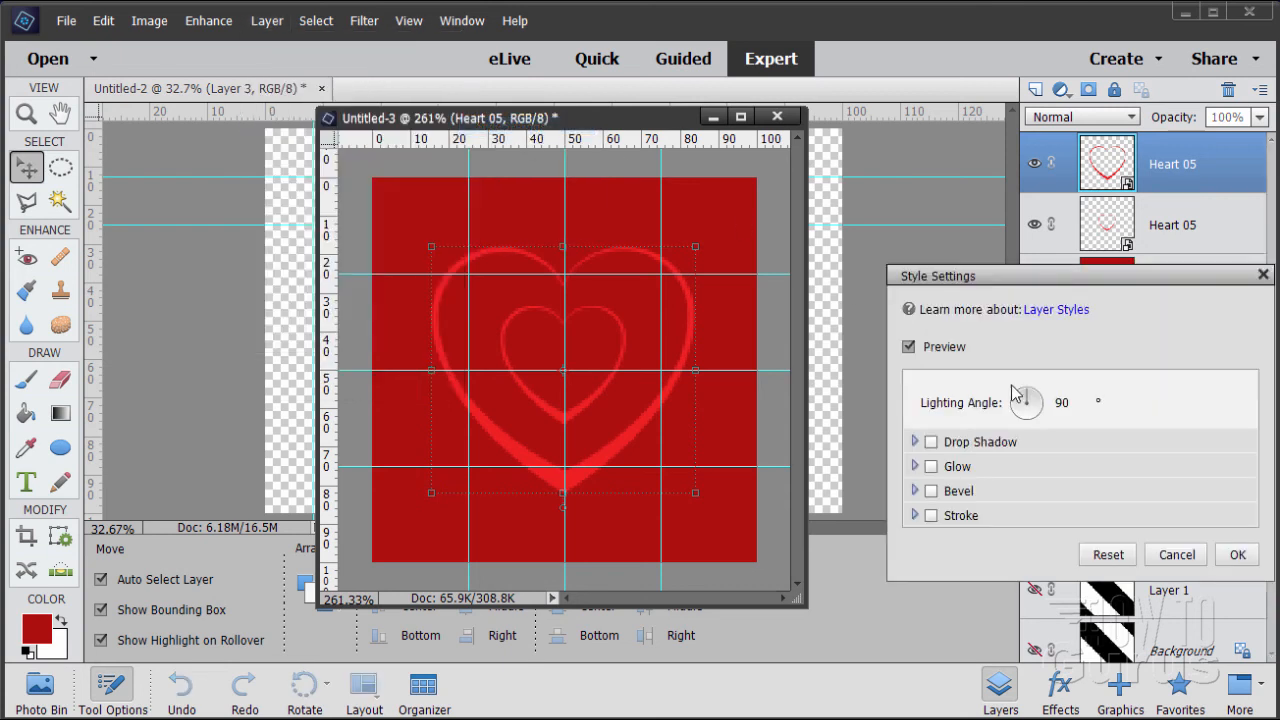
{"action": "left_click", "coordinate": [932, 468]}
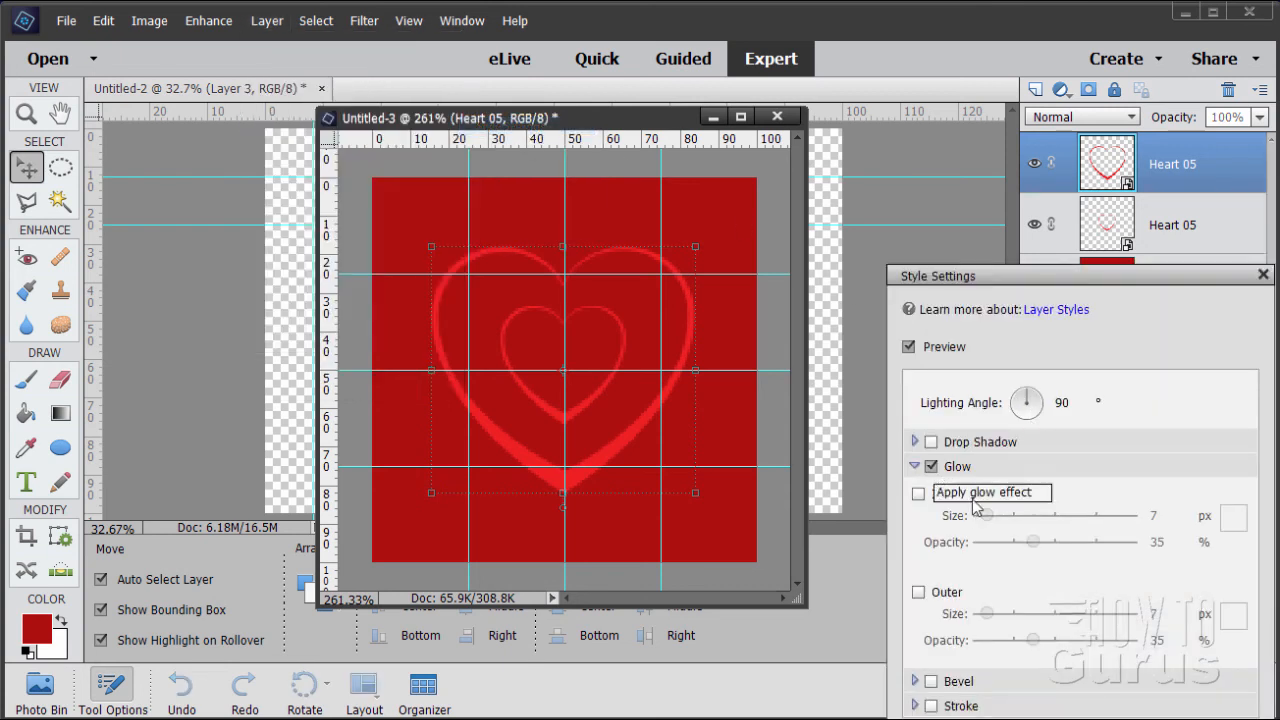
{"action": "left_click", "coordinate": [918, 495]}
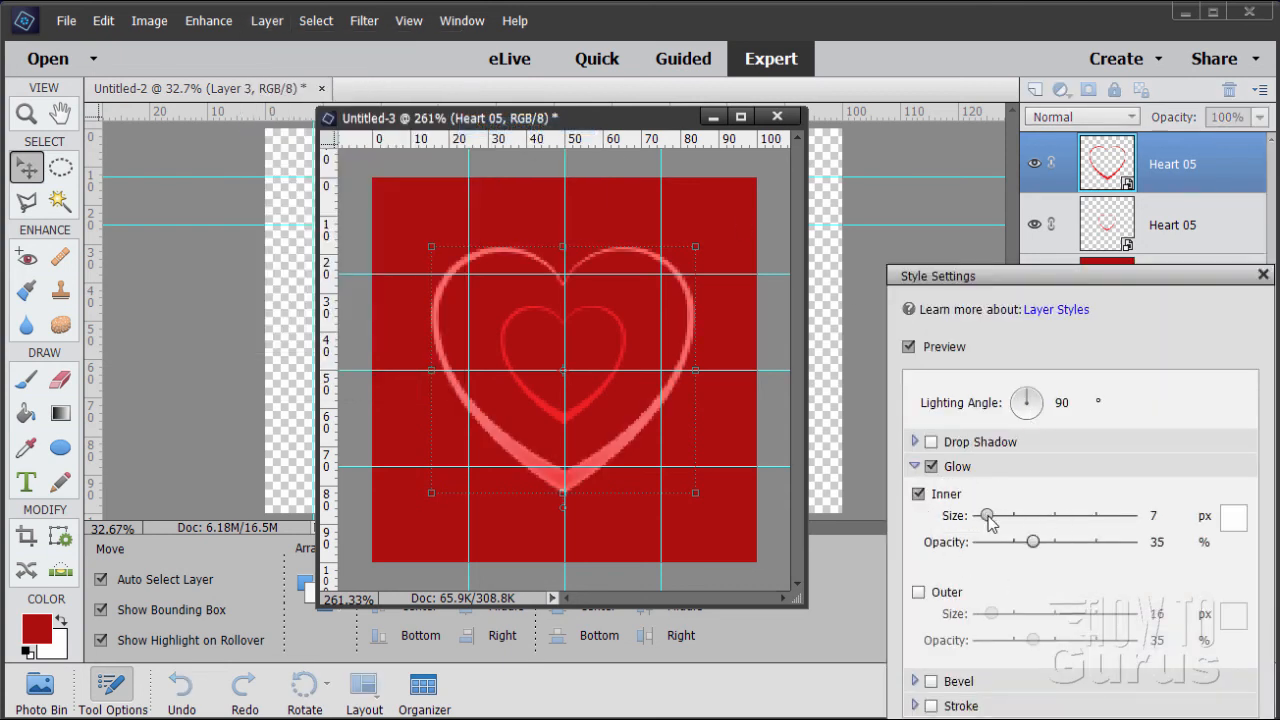
{"action": "left_click_drag", "start_coordinate": [983, 515], "coordinate": [989, 526]}
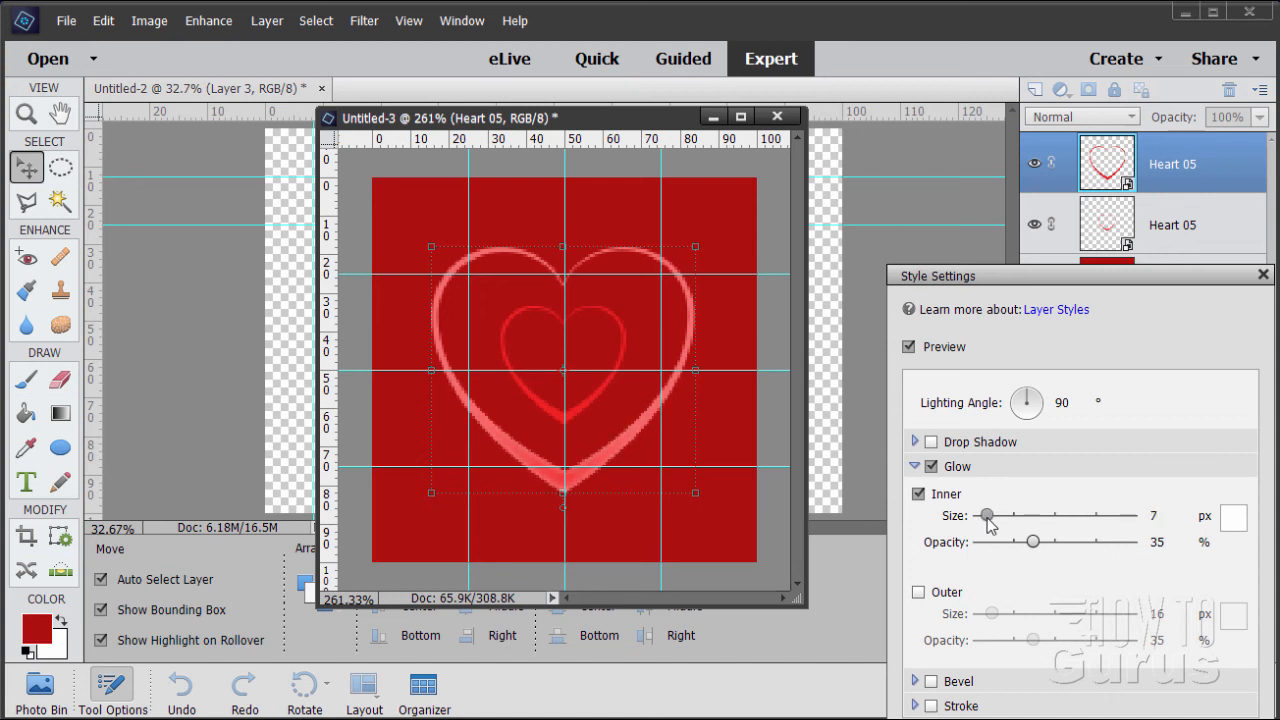
Add a black drop shadow to the large heart with size 5 px, distance 3 px and 35% opacity, and apply the style
{"action": "left_click", "coordinate": [932, 443]}
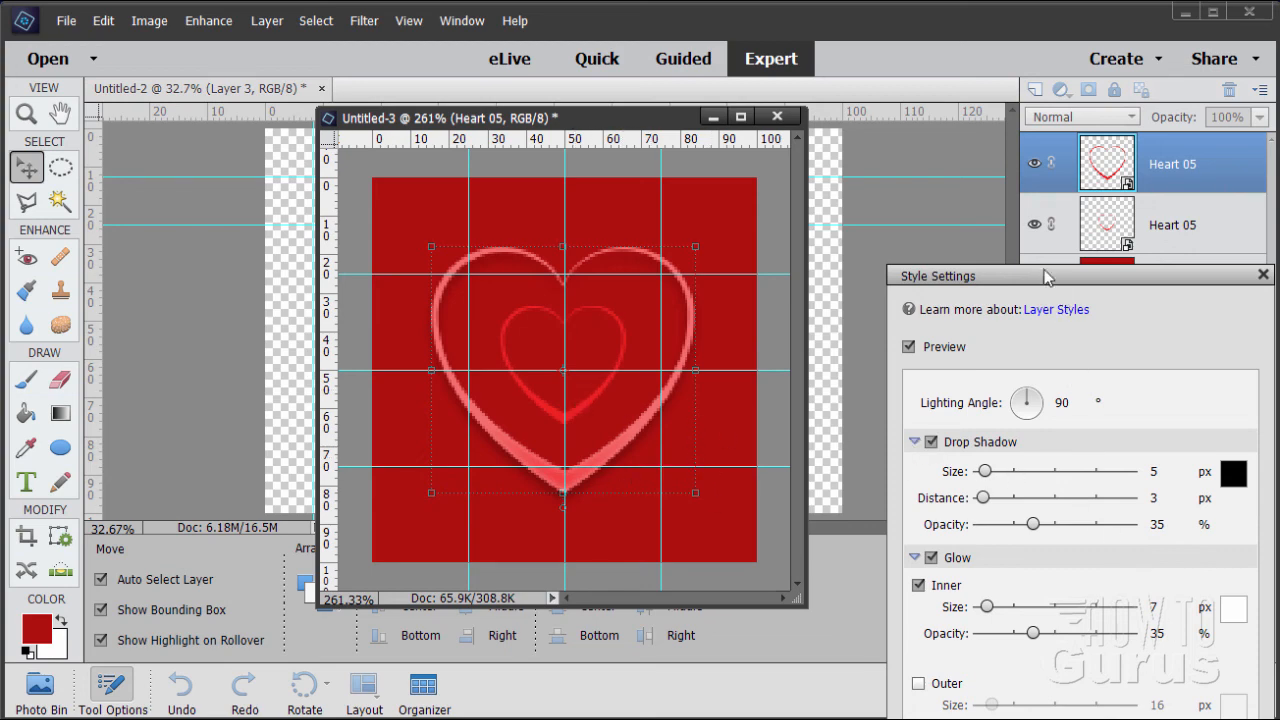
{"action": "left_click_drag", "start_coordinate": [1047, 277], "coordinate": [960, 80]}
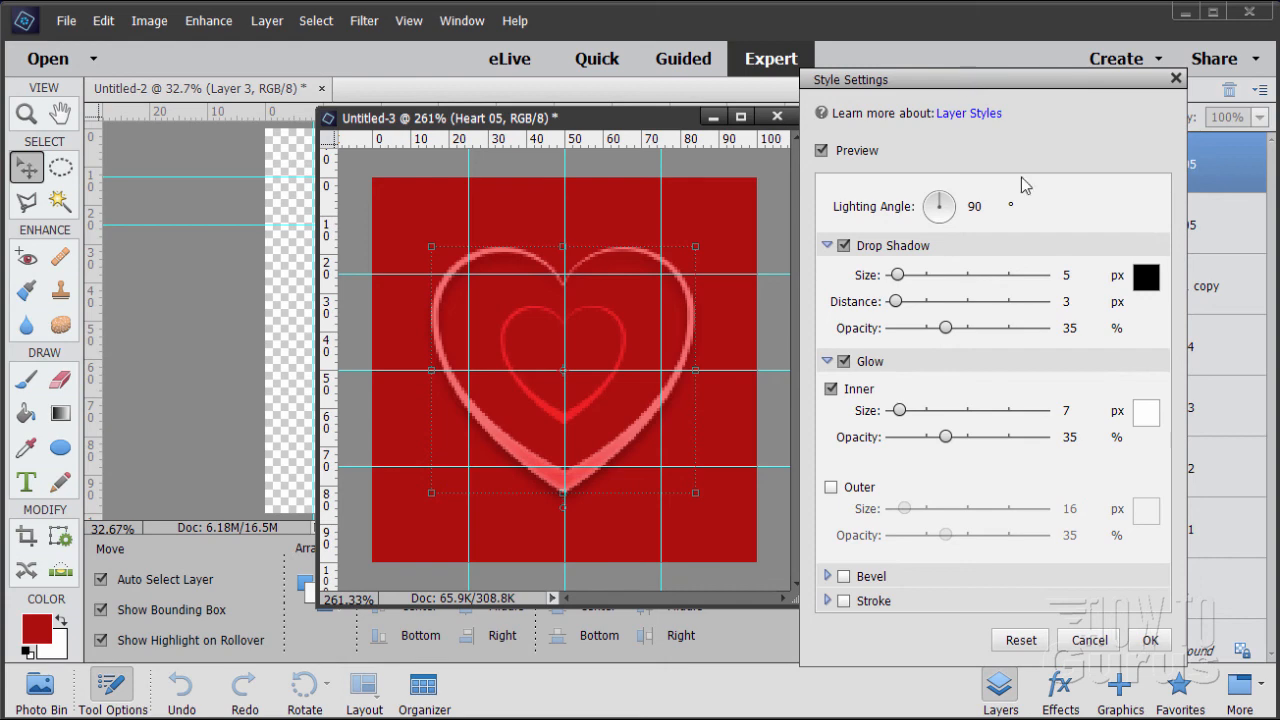
{"action": "left_click", "coordinate": [1150, 640]}
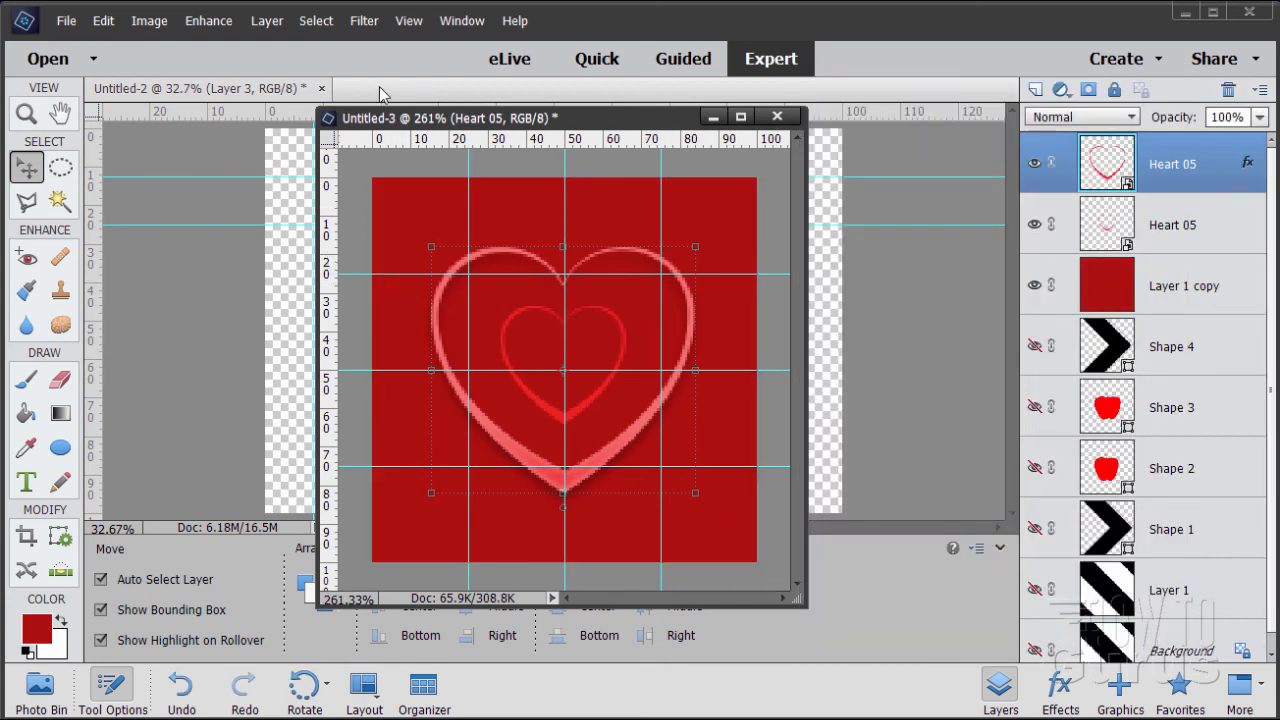
Hide the guides and define the heart artwork as a pattern named "hearts"
{"action": "left_click", "coordinate": [409, 20]}
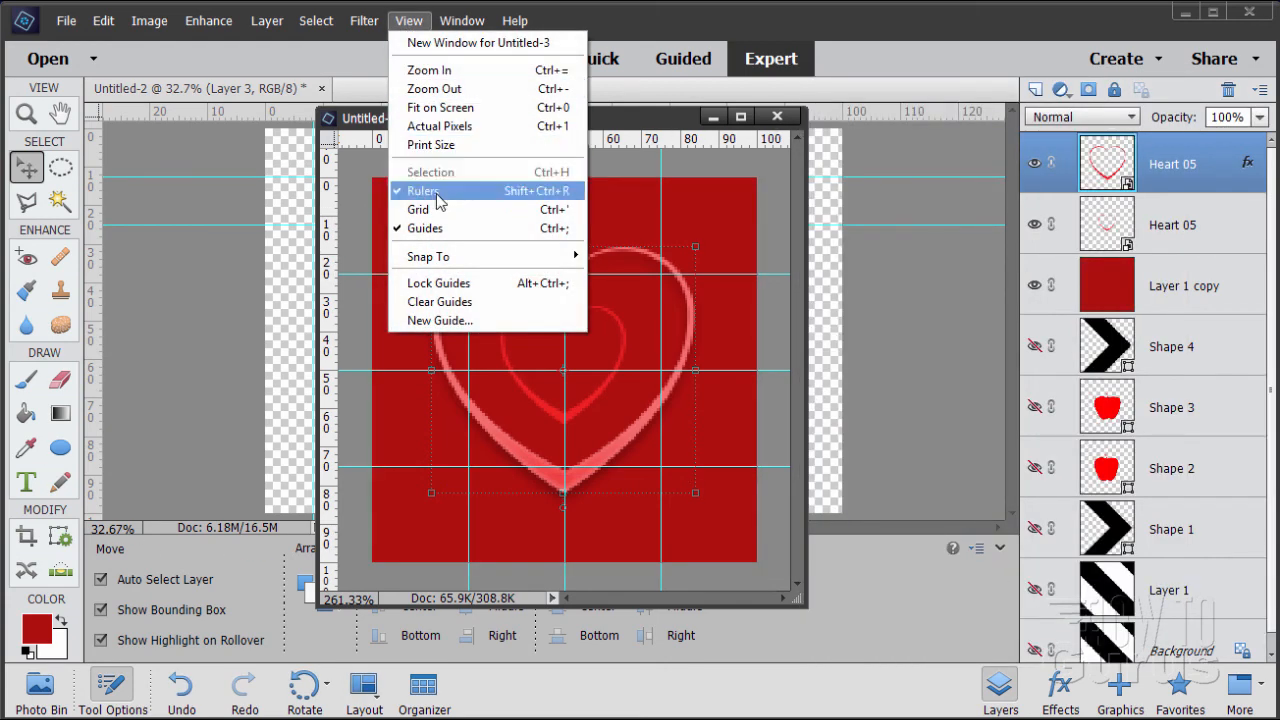
{"action": "left_click", "coordinate": [408, 230]}
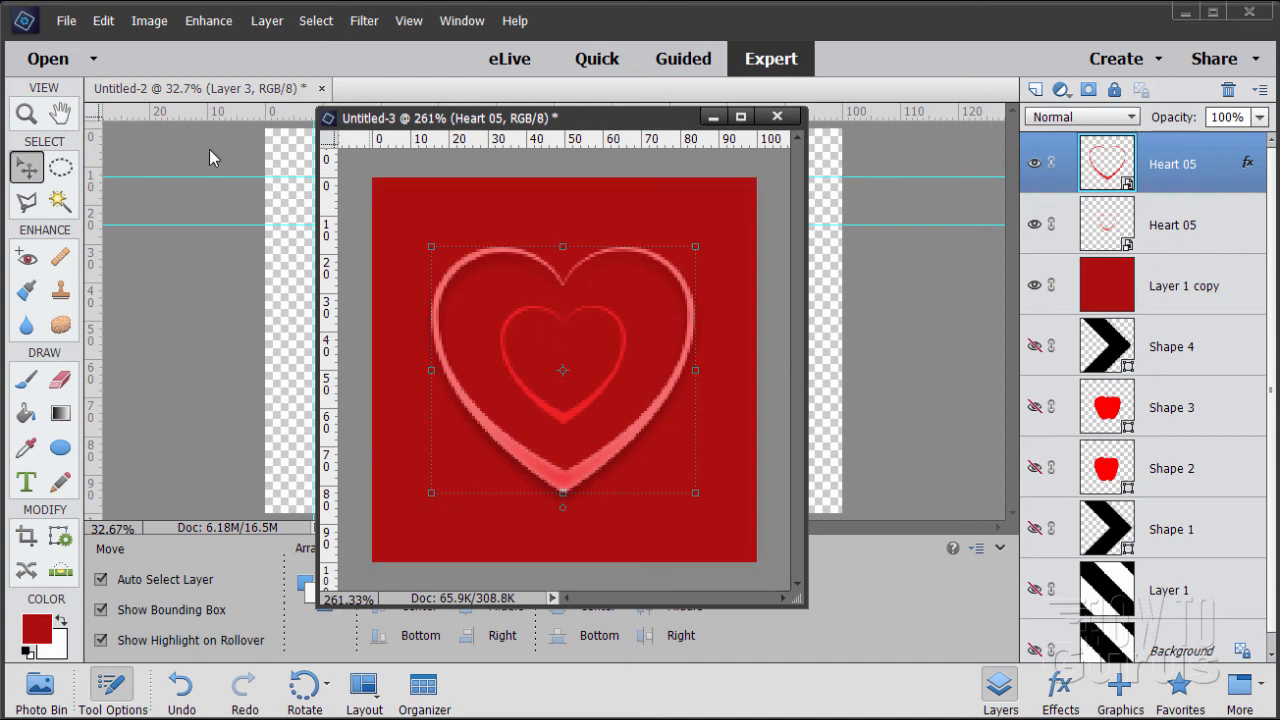
{"action": "left_click", "coordinate": [104, 21]}
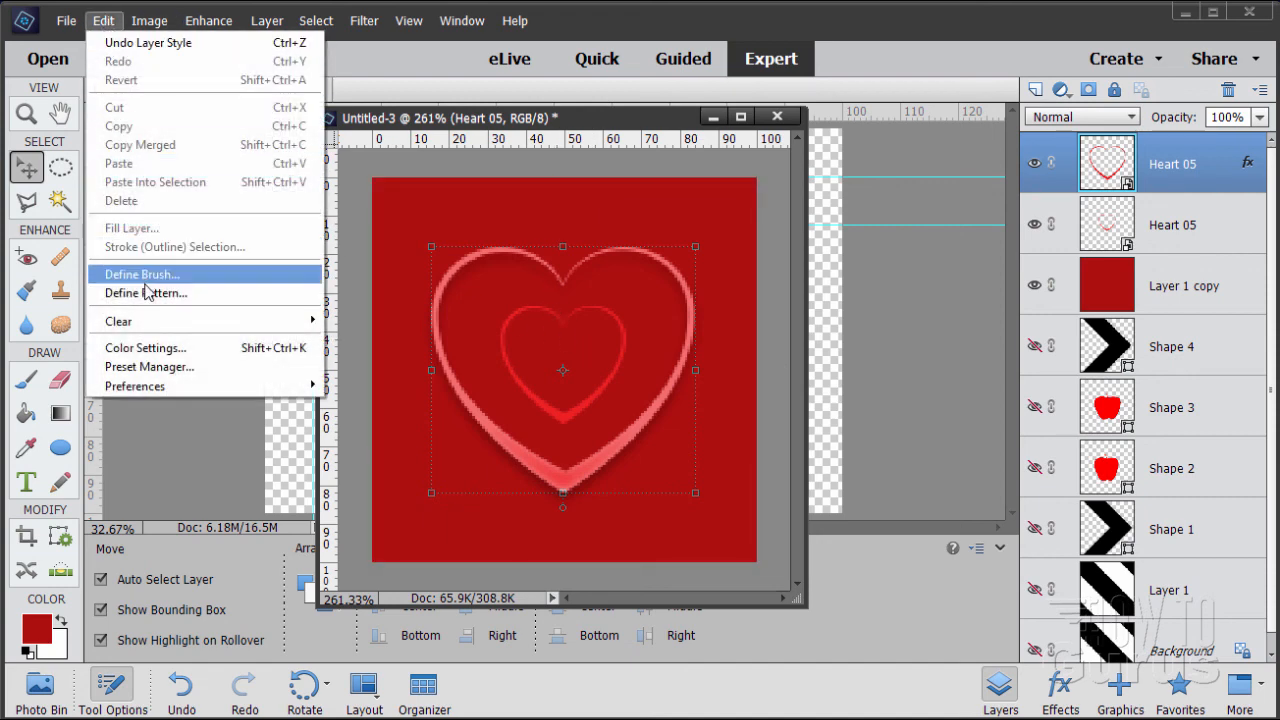
{"action": "left_click", "coordinate": [116, 293]}
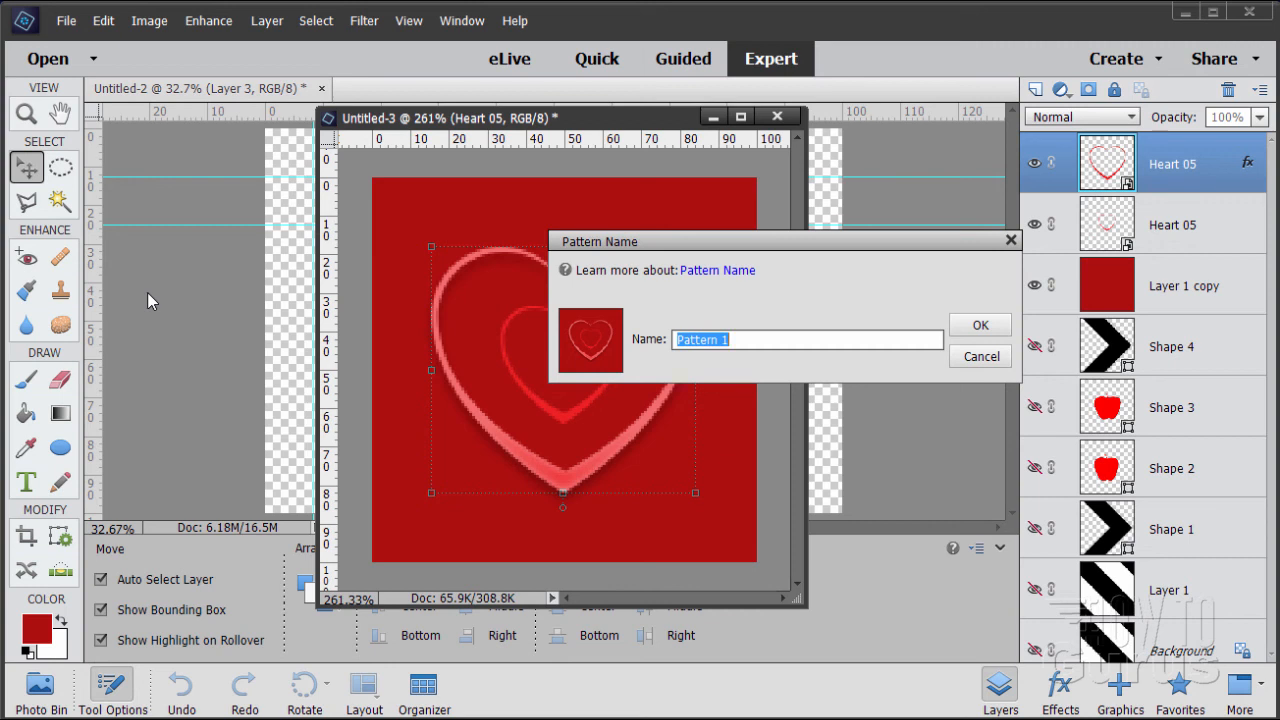
{"action": "type", "text": "hearts"}
{"action": "left_click", "coordinate": [962, 325]}
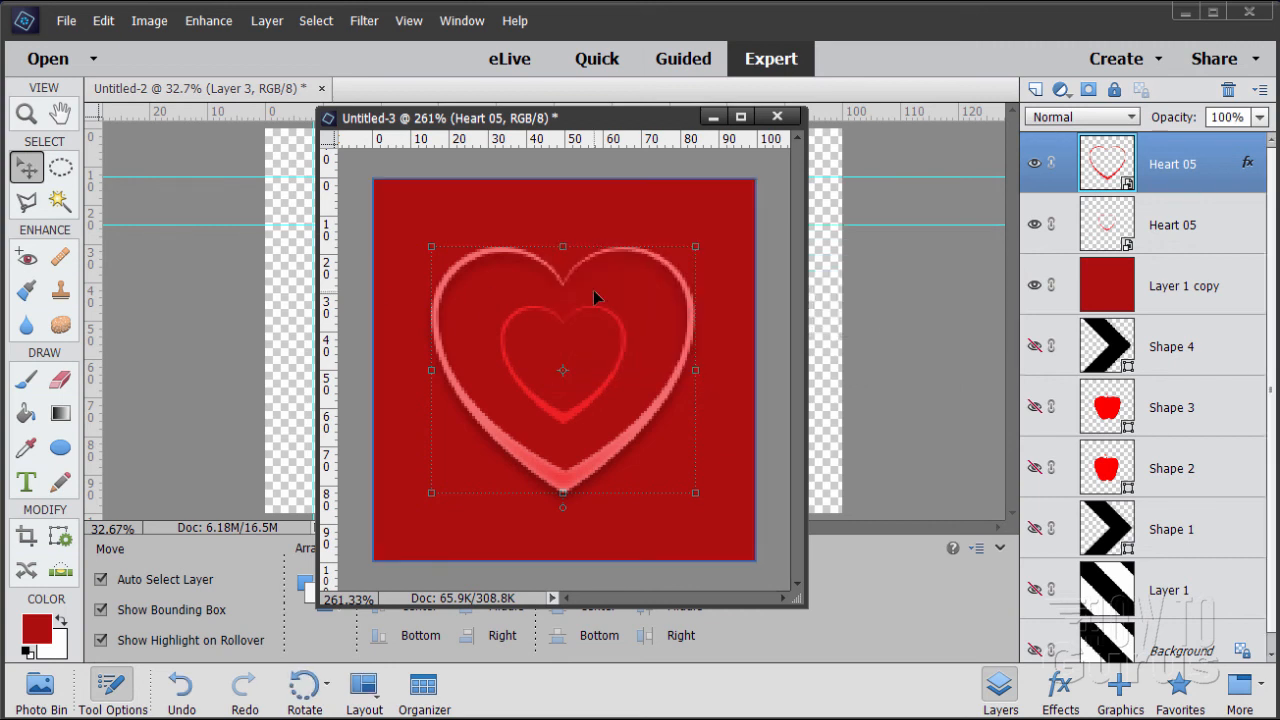
Set the Paint Bucket to pattern fill and save the current pattern set over the existing Custom Patterns 2.pat
{"action": "left_click_drag", "start_coordinate": [568, 120], "coordinate": [790, 172]}
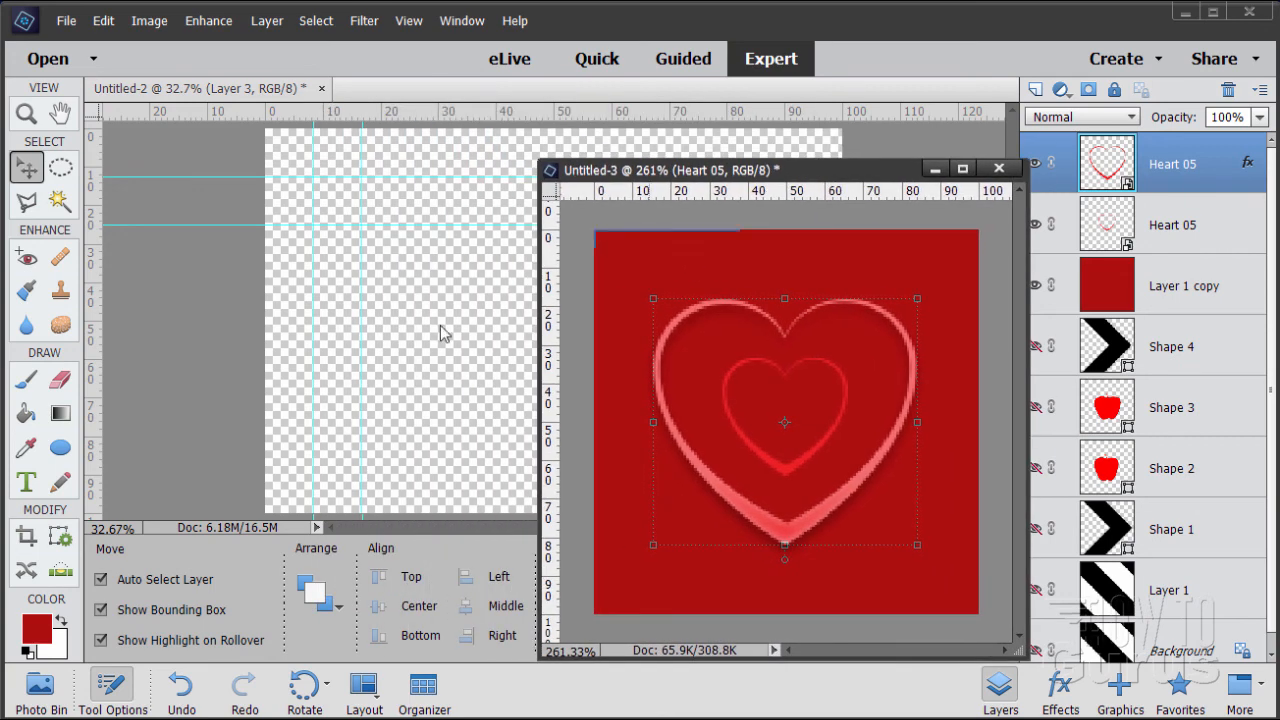
{"action": "left_click", "coordinate": [30, 415]}
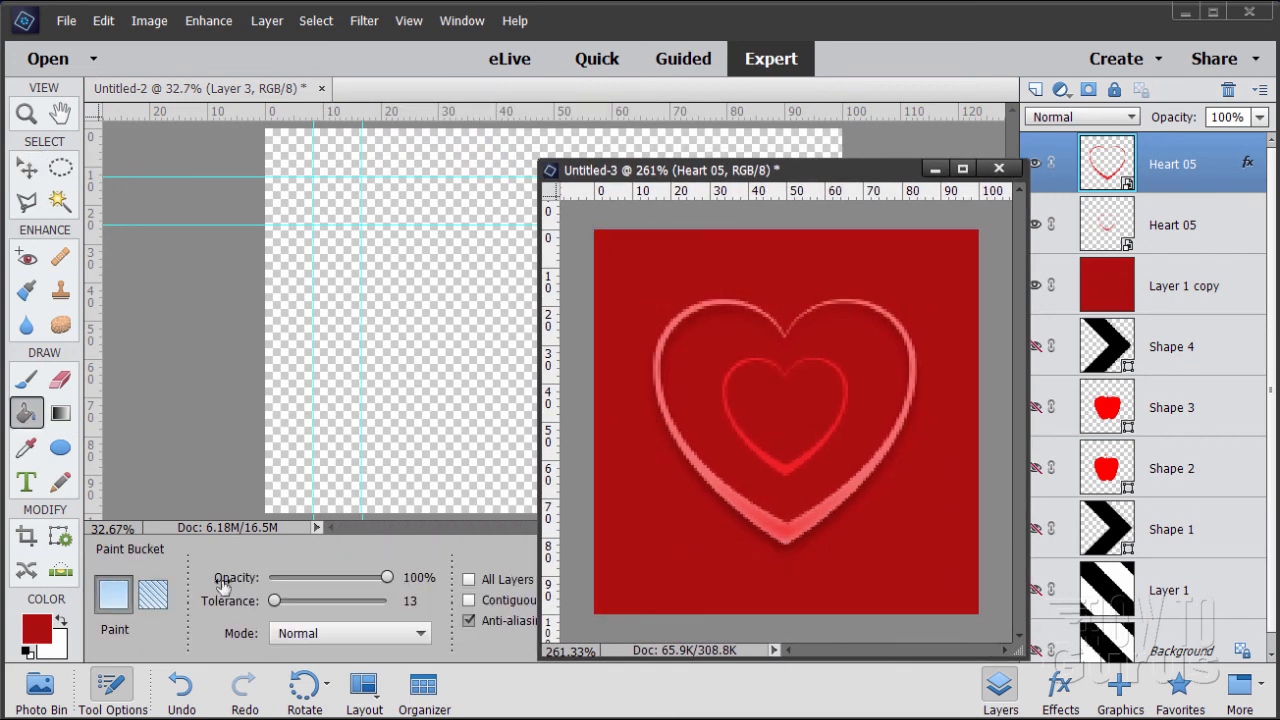
{"action": "left_click", "coordinate": [153, 594]}
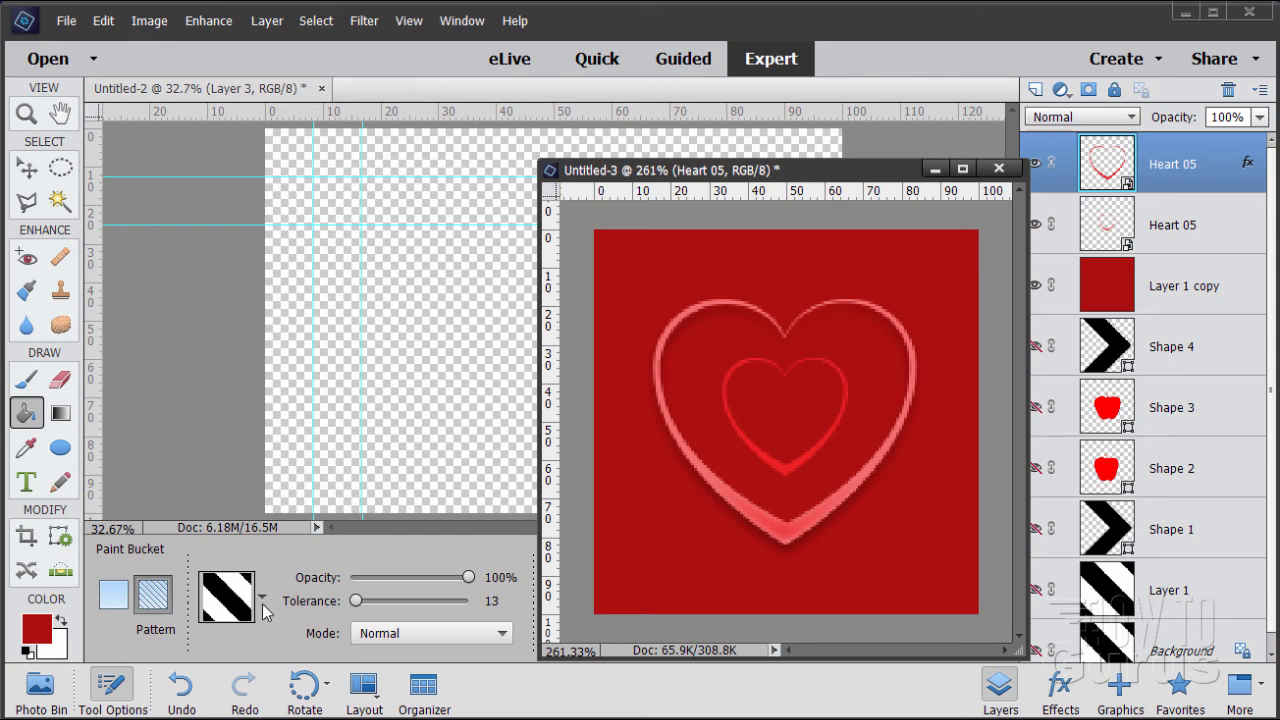
{"action": "left_click", "coordinate": [262, 598]}
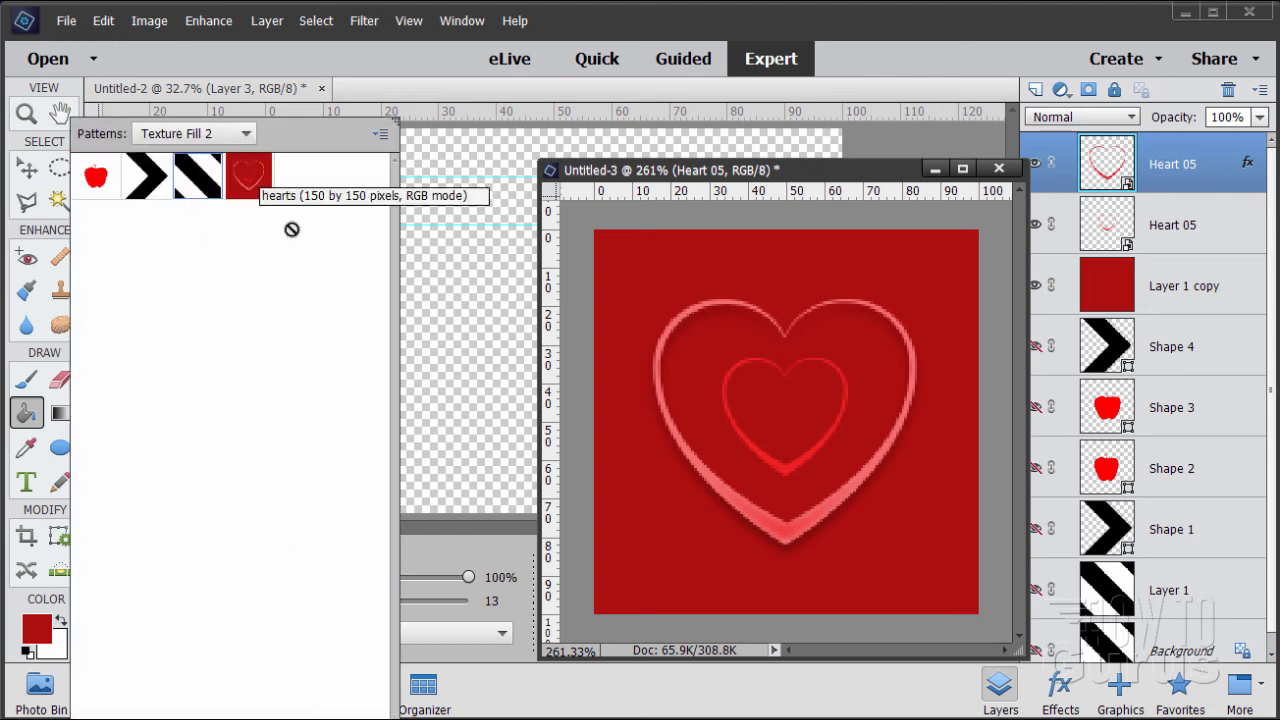
{"action": "left_click", "coordinate": [380, 133]}
{"action": "left_click", "coordinate": [422, 396]}
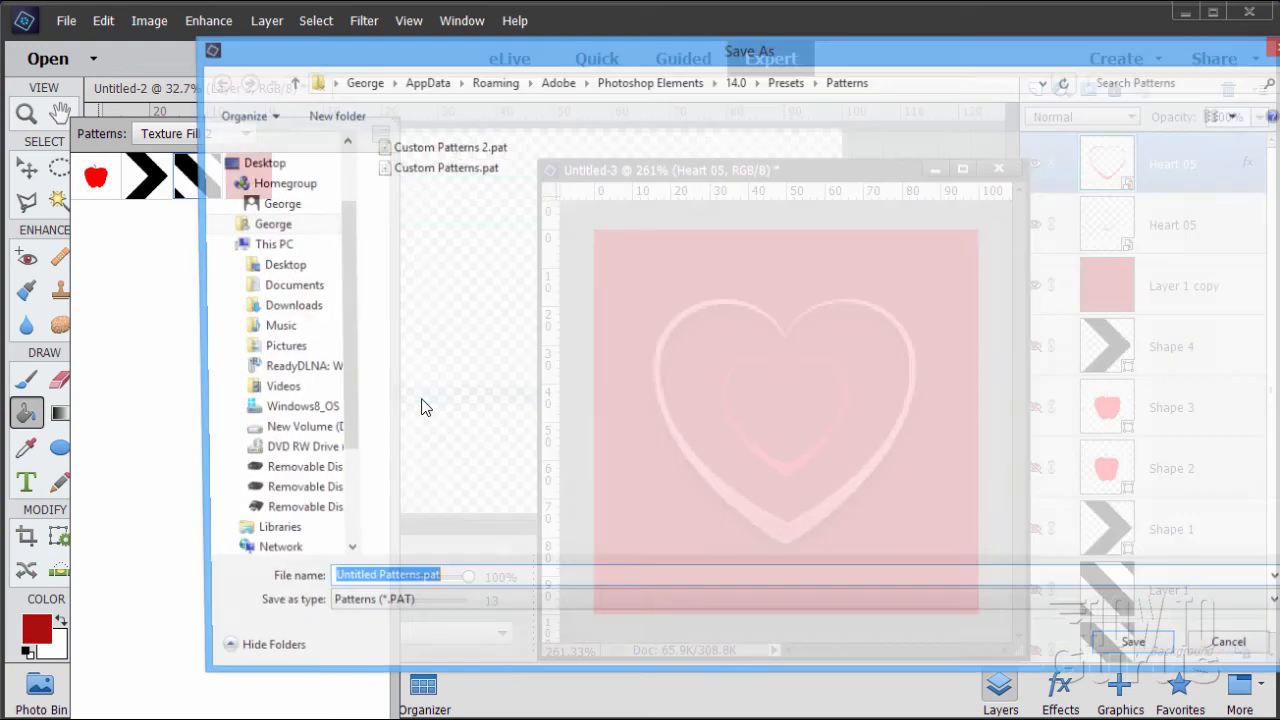
{"action": "left_click", "coordinate": [412, 148]}
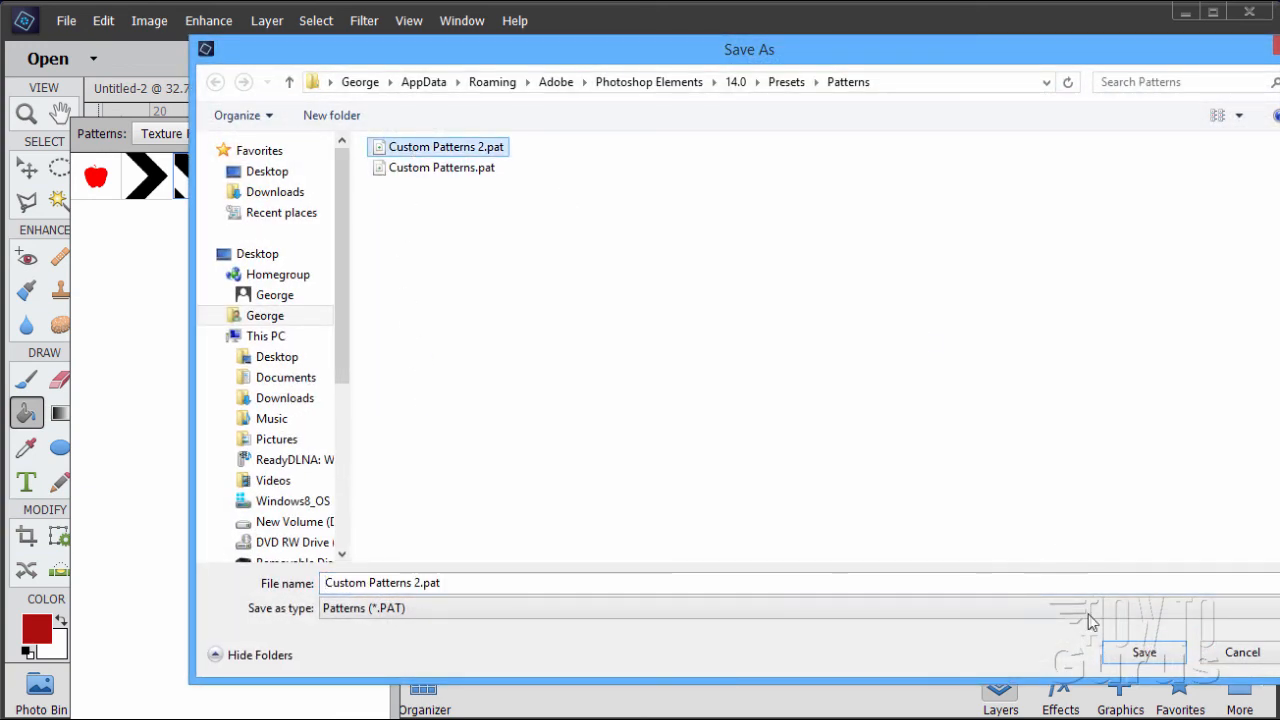
{"action": "left_click", "coordinate": [1144, 652]}
{"action": "left_click", "coordinate": [833, 441]}
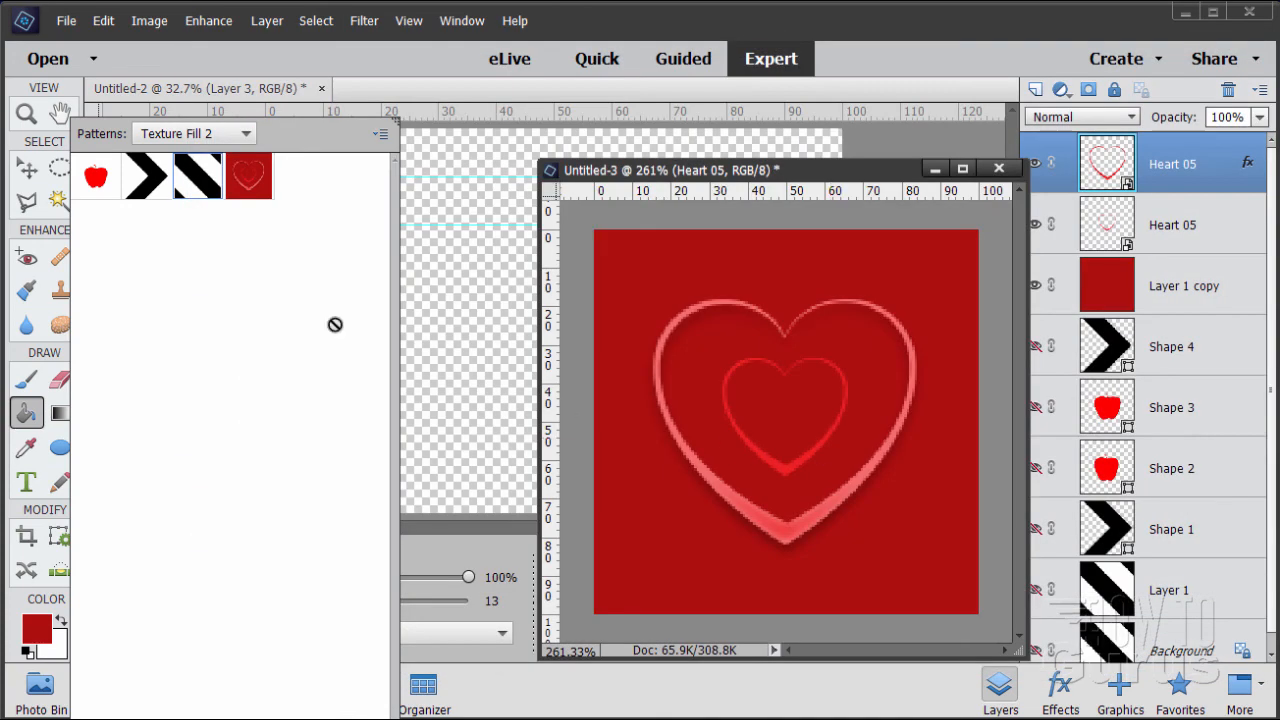
Minimize Untitled-3 and fill Layer 3 of Untitled-2 with the red hearts pattern
{"action": "double_click", "coordinate": [240, 188]}
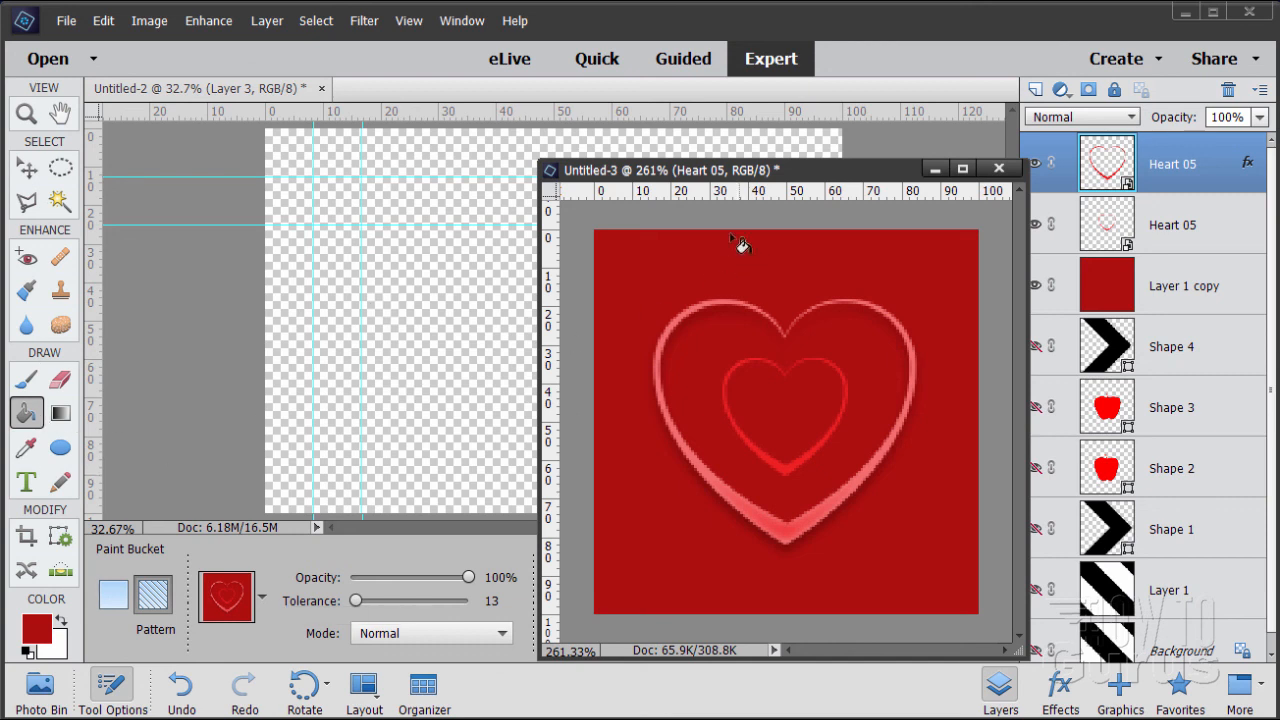
{"action": "left_click", "coordinate": [266, 92]}
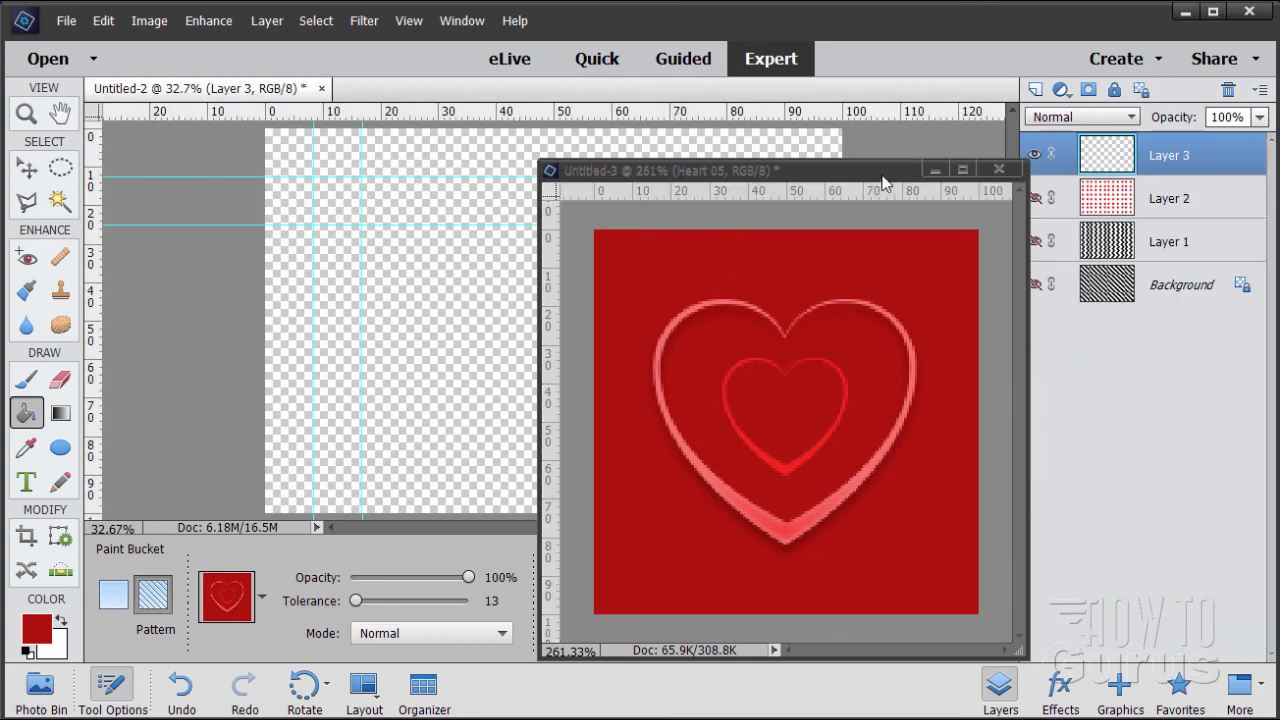
{"action": "left_click", "coordinate": [933, 171]}
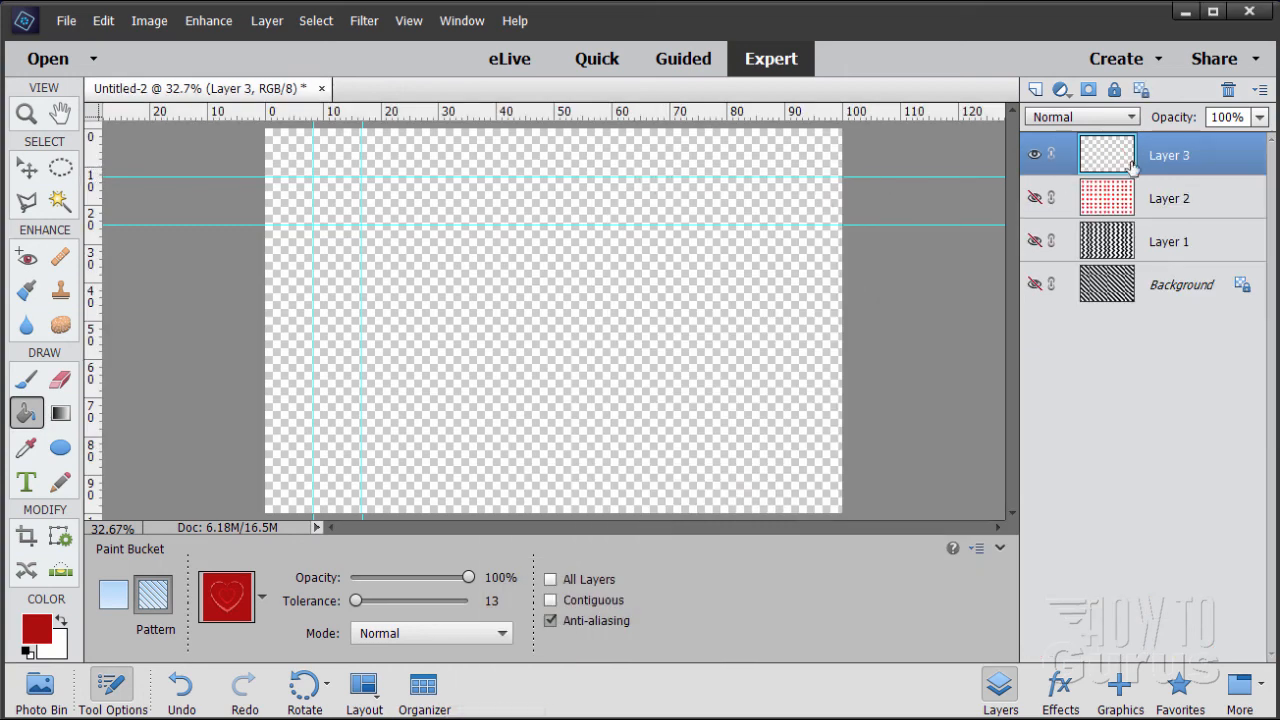
{"action": "left_click", "coordinate": [491, 330]}
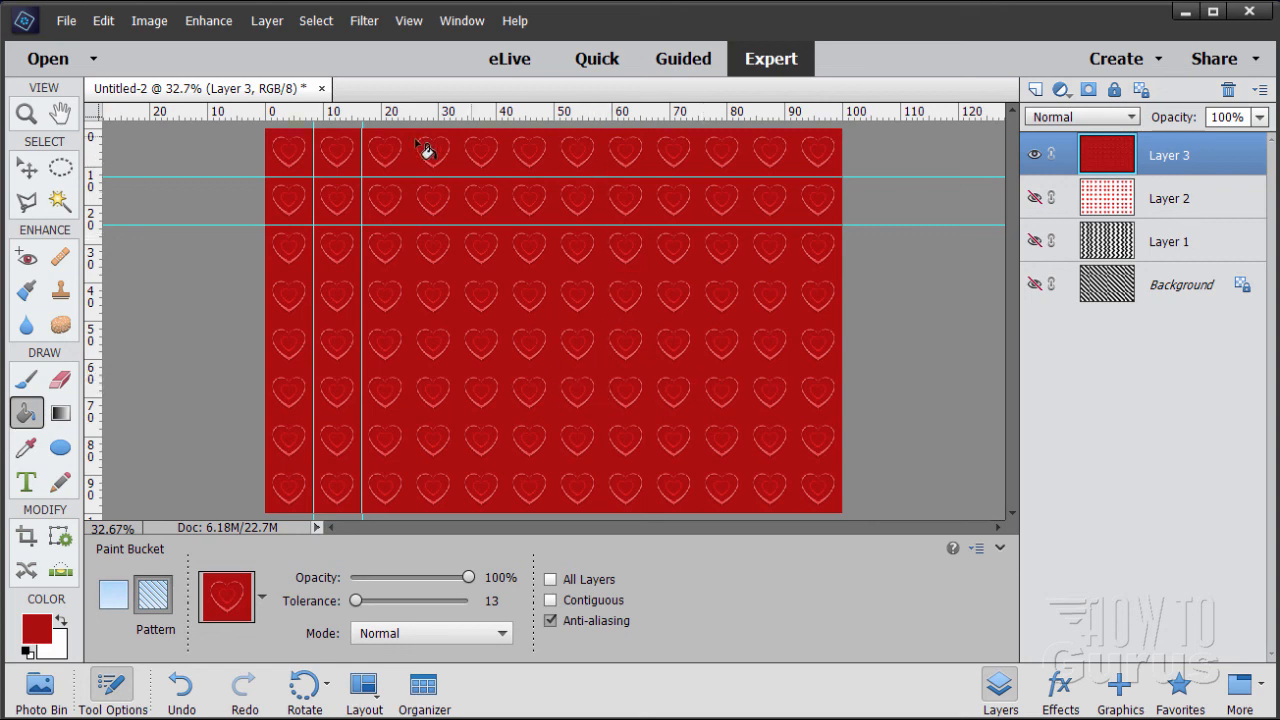
{"action": "left_click", "coordinate": [27, 168]}
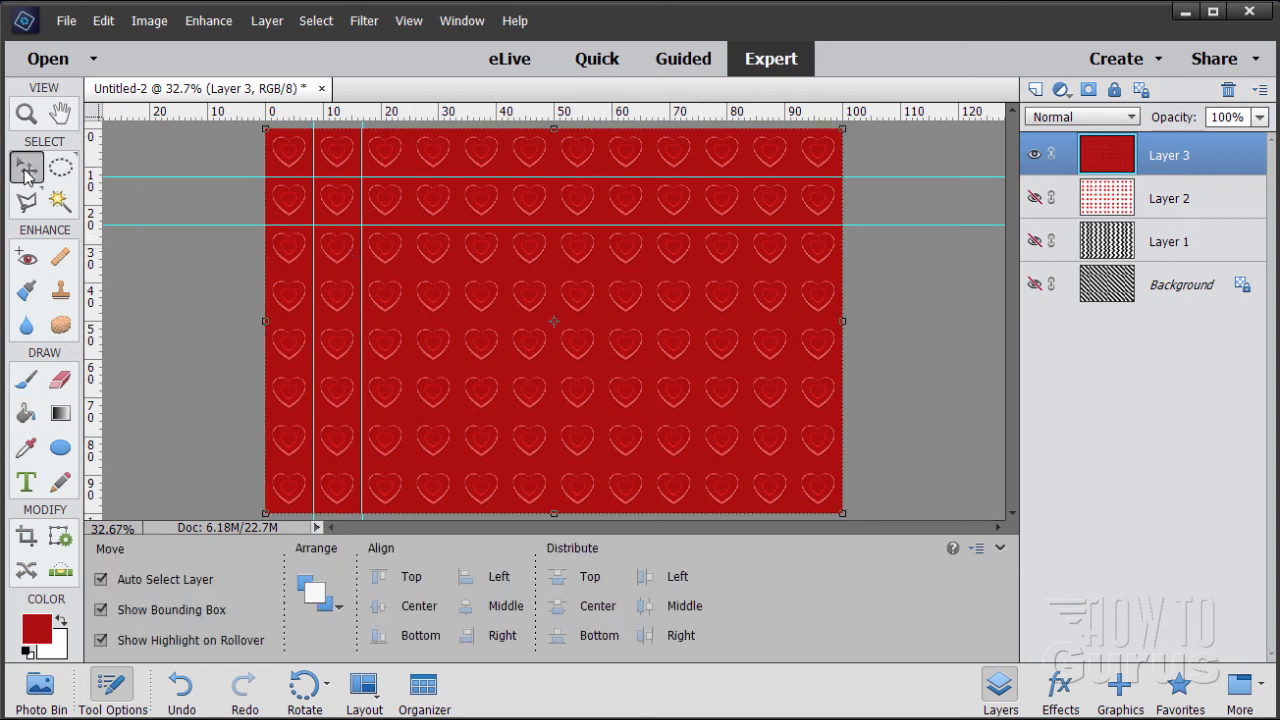